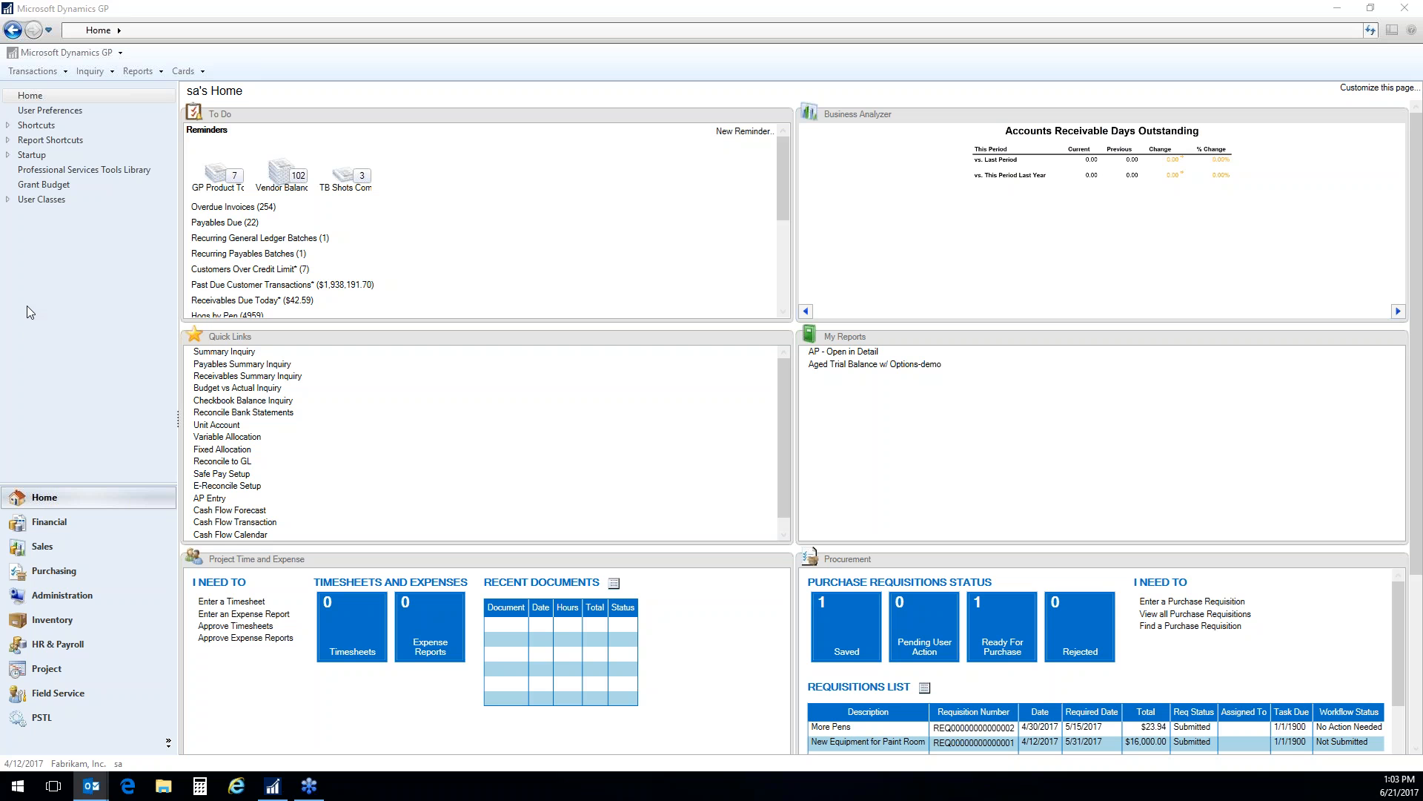
Open the Inventory area page, preview the Cards pane enlarged, and move the Setup pane directly above Routines
click(70, 628)
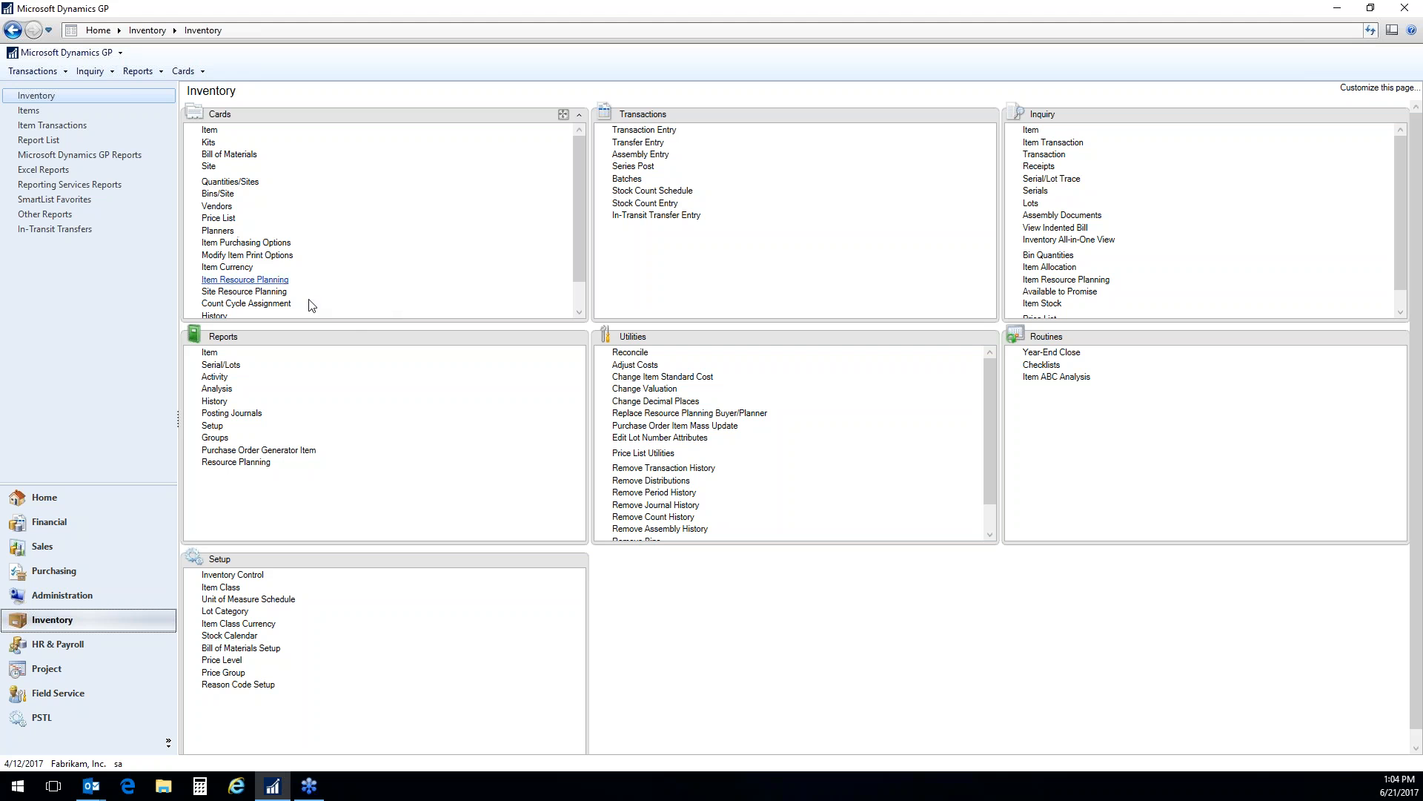
click(563, 117)
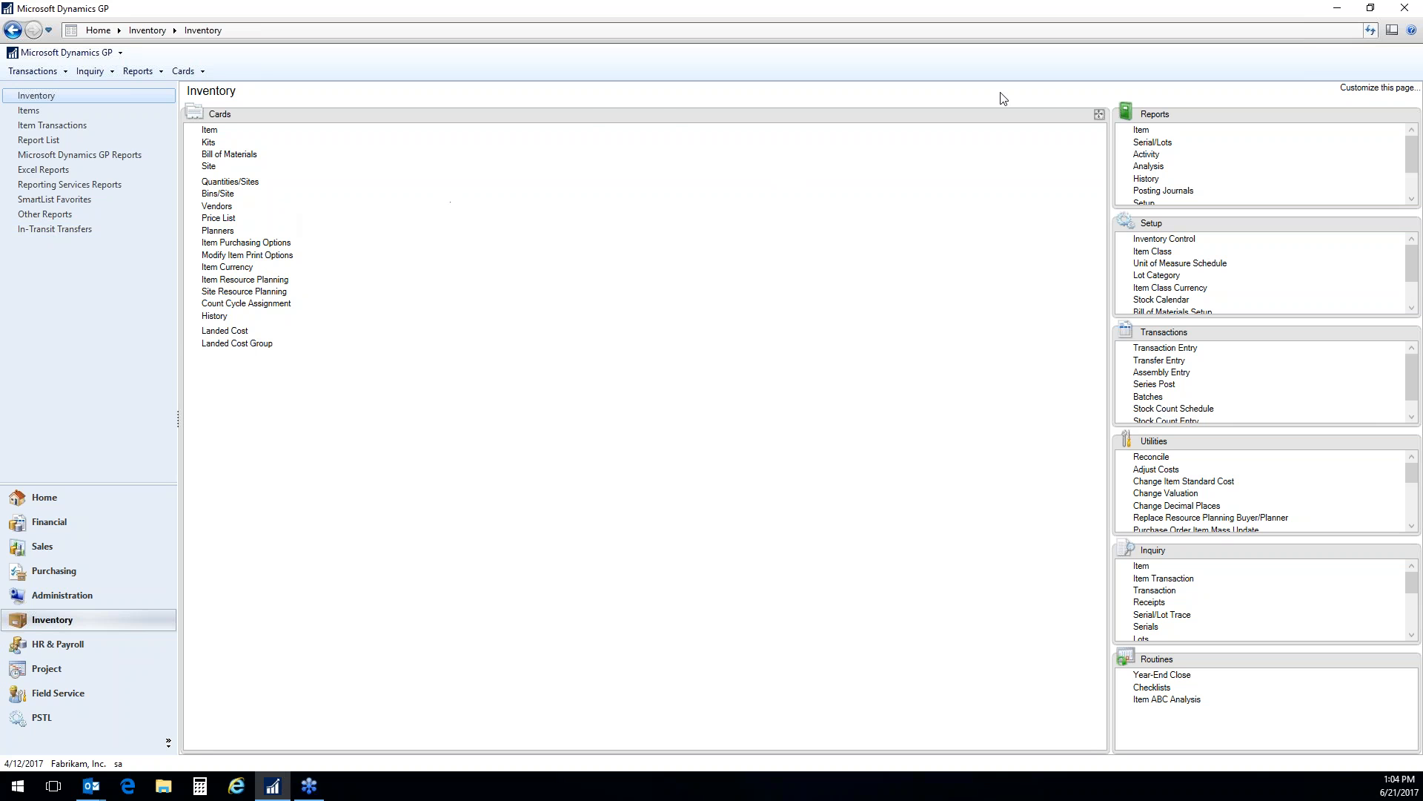
click(1099, 115)
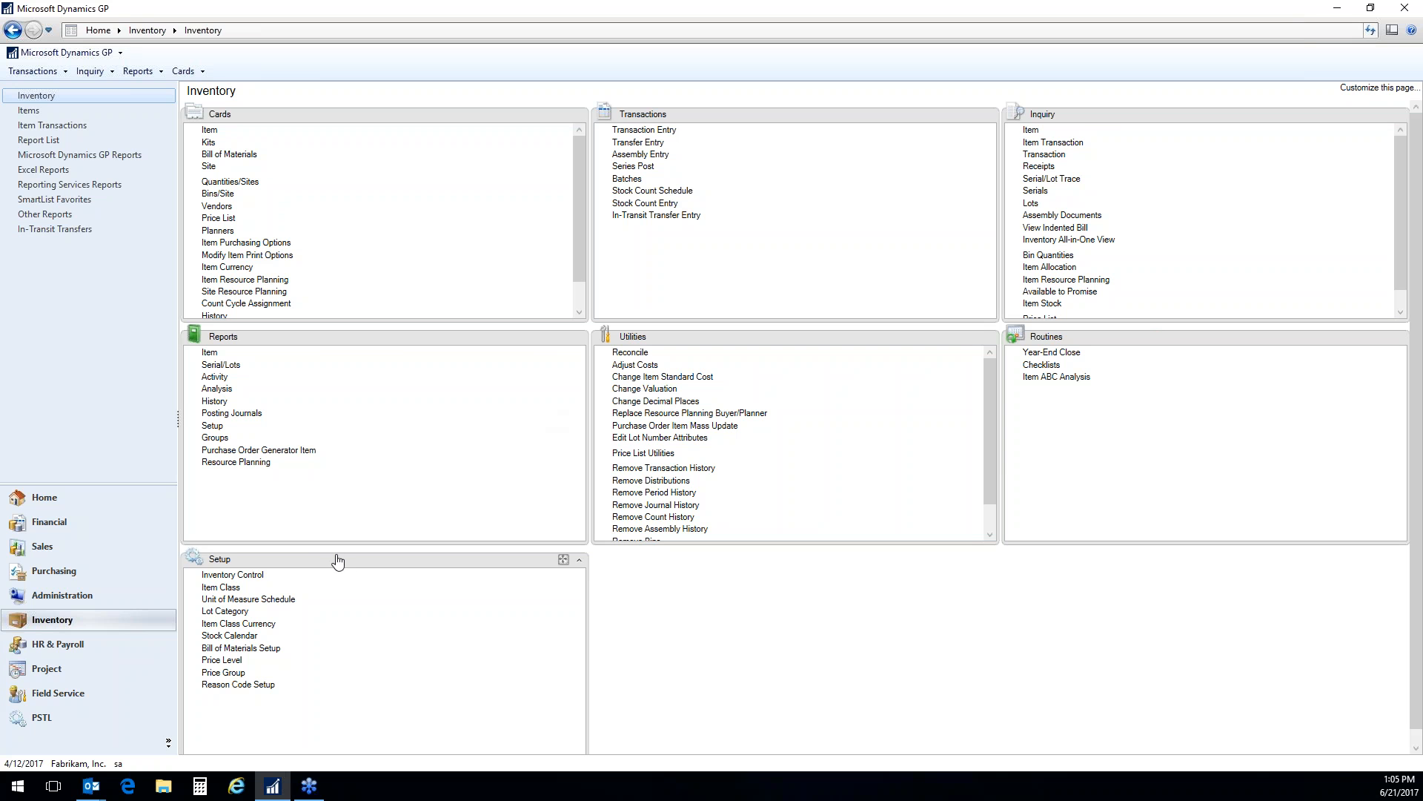
drag(341, 568, 1162, 347)
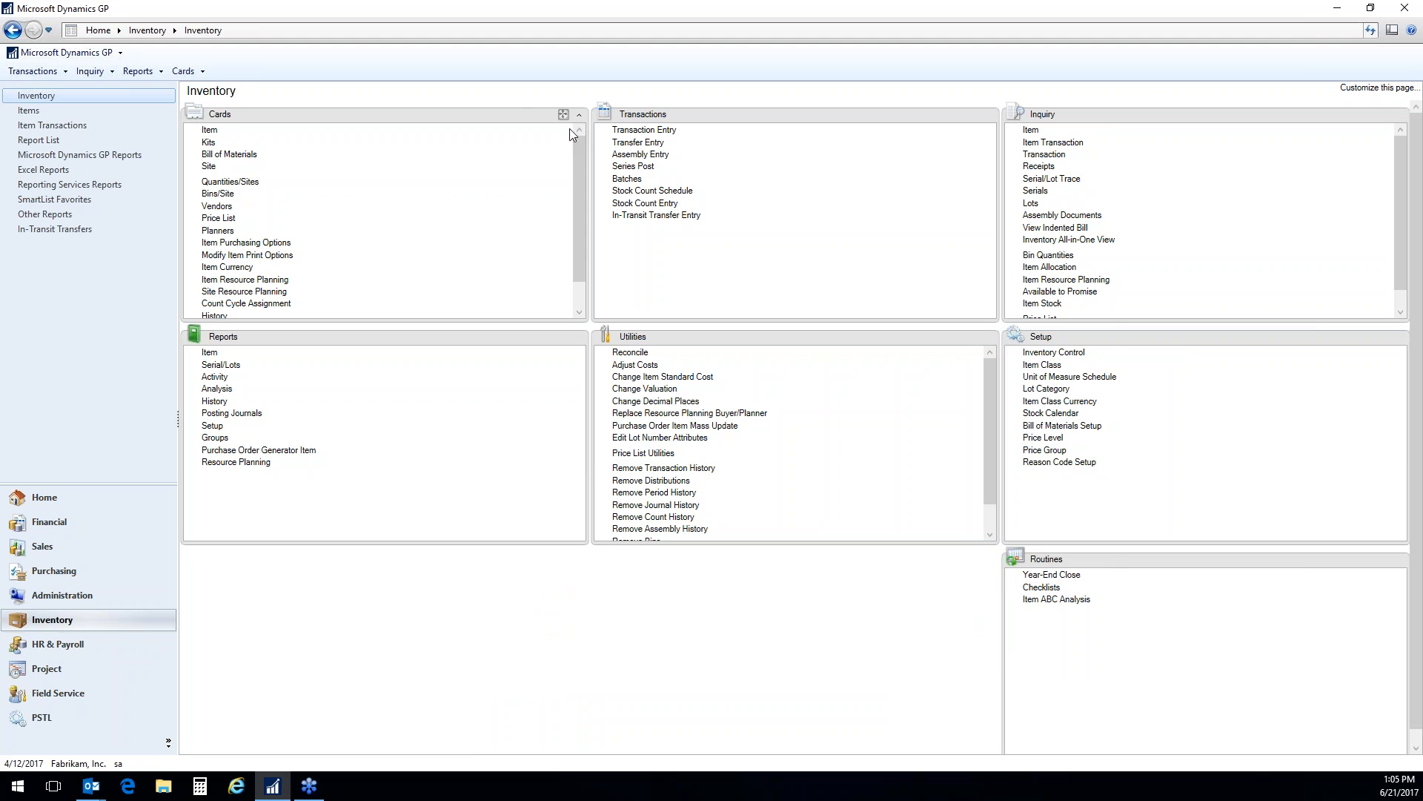
Enlarge the Cards pane on the Inventory page and open the Item card for maintenance
click(563, 114)
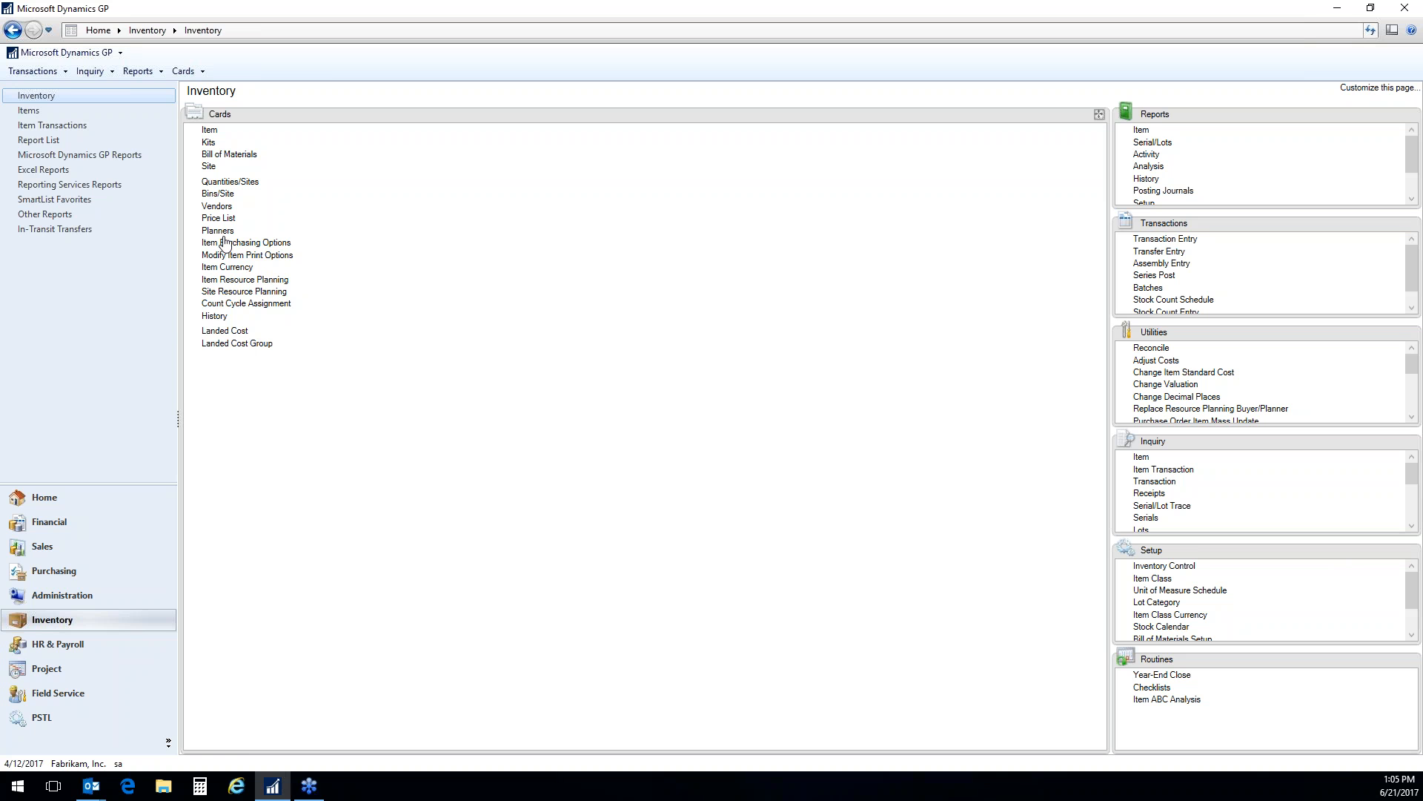
click(211, 132)
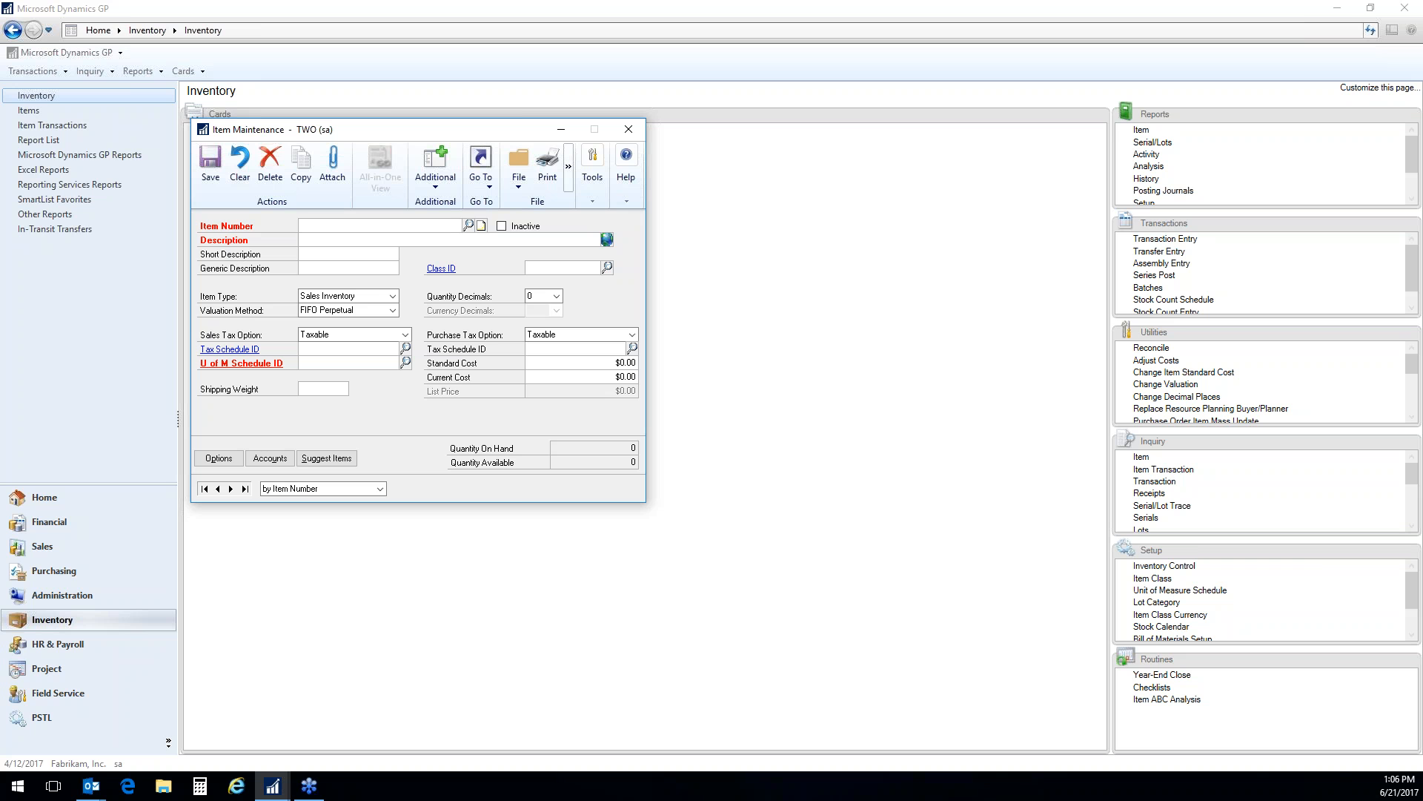
Look up the existing item numbers and sort the list by Description
click(468, 225)
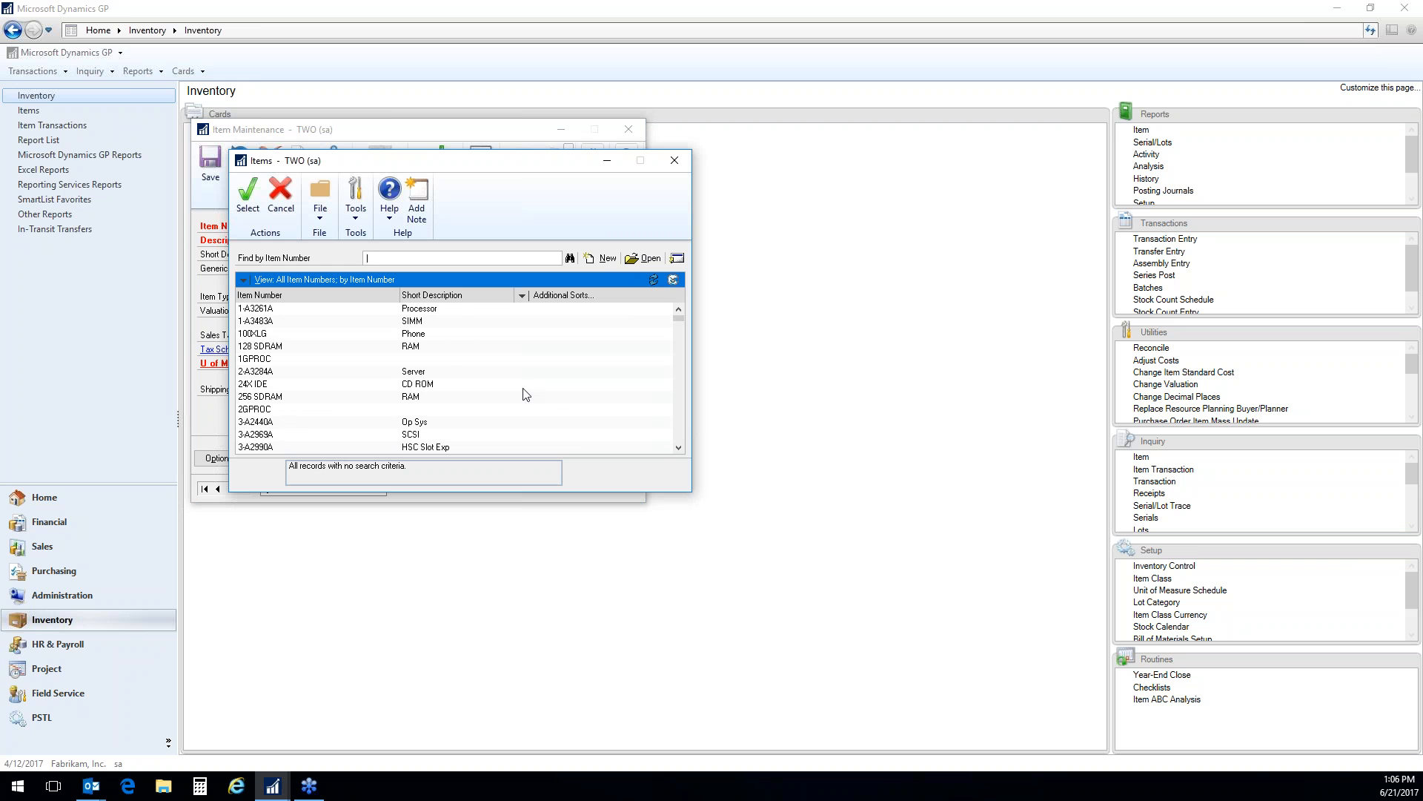
click(548, 296)
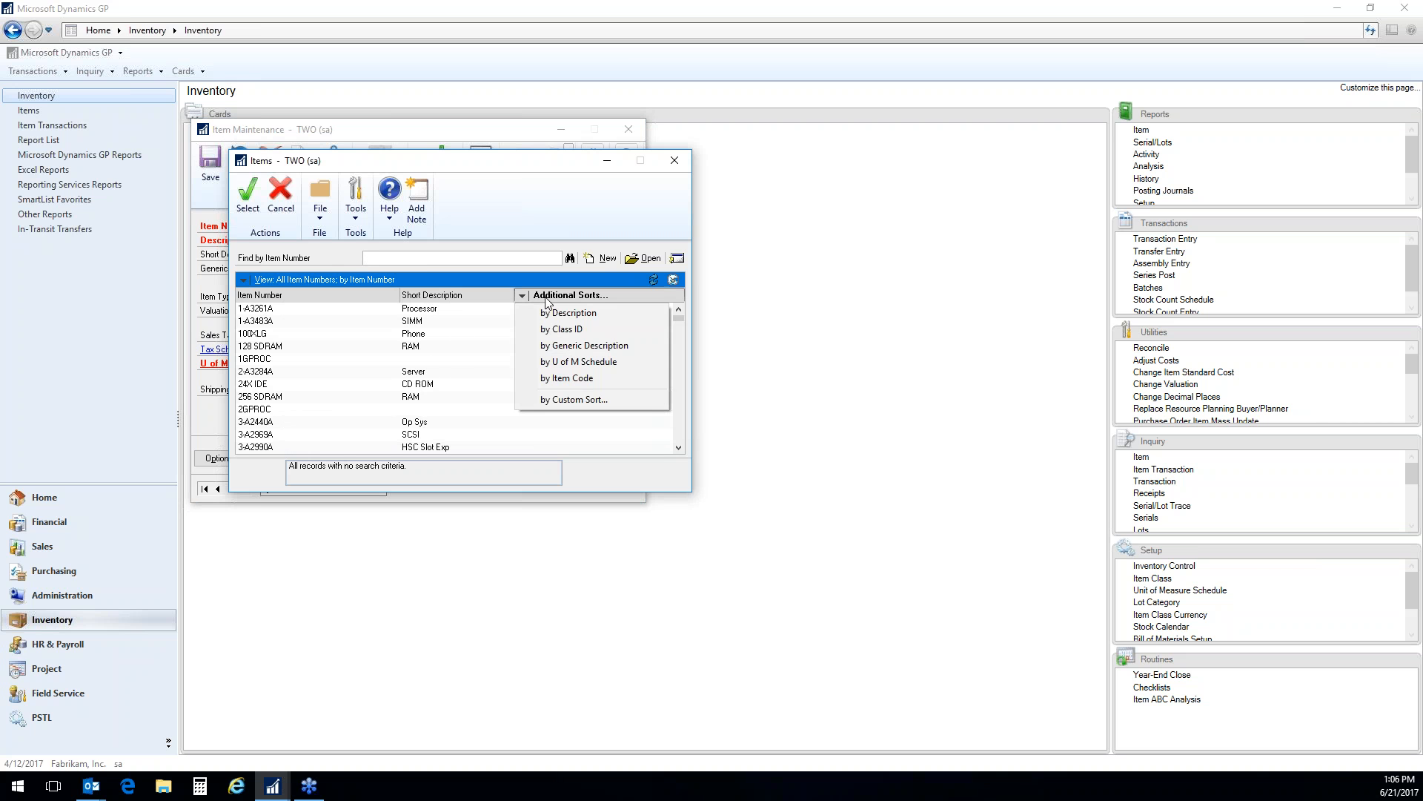
click(604, 313)
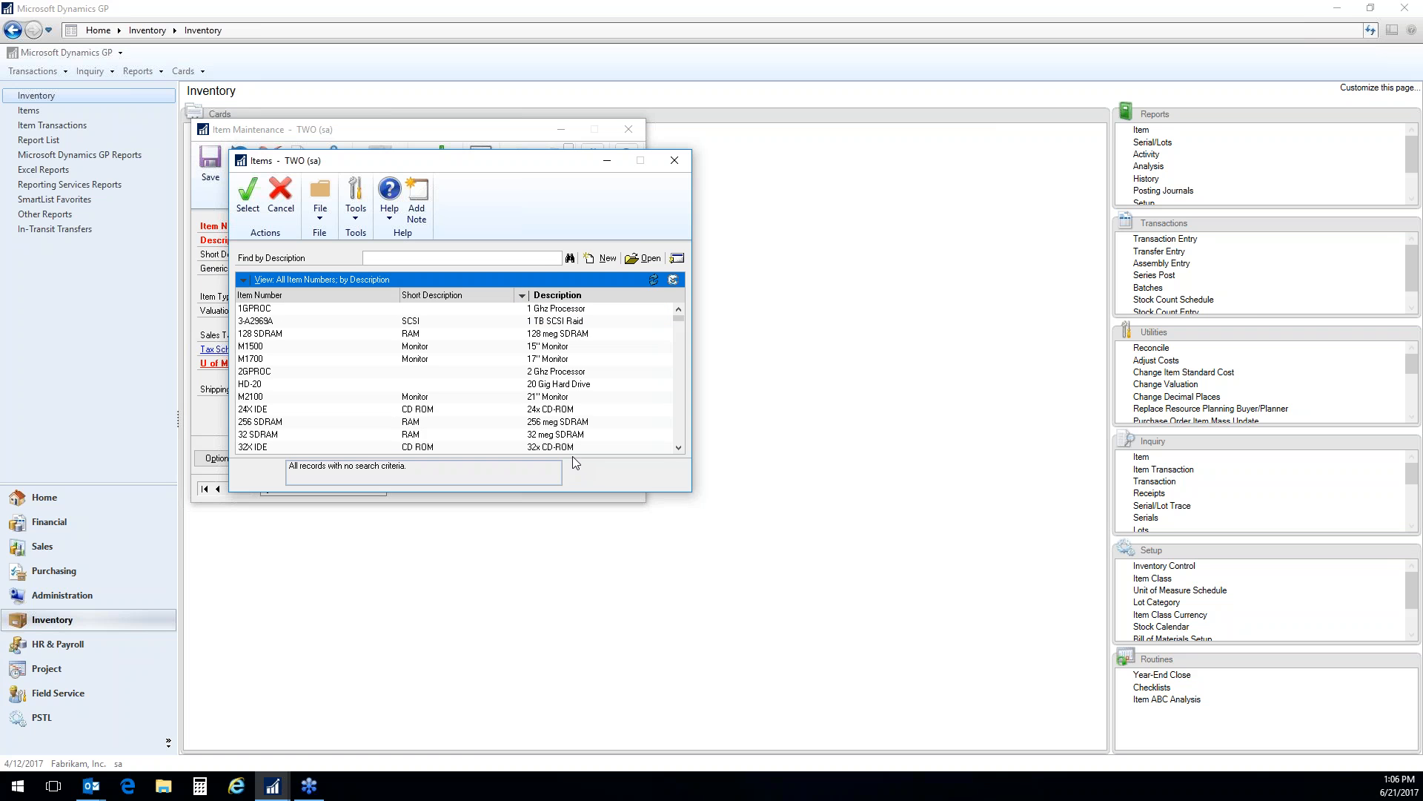
Apply a custom sort to the item lookup by Item Type and Current Cost, both ascending, and close the lookup
click(525, 296)
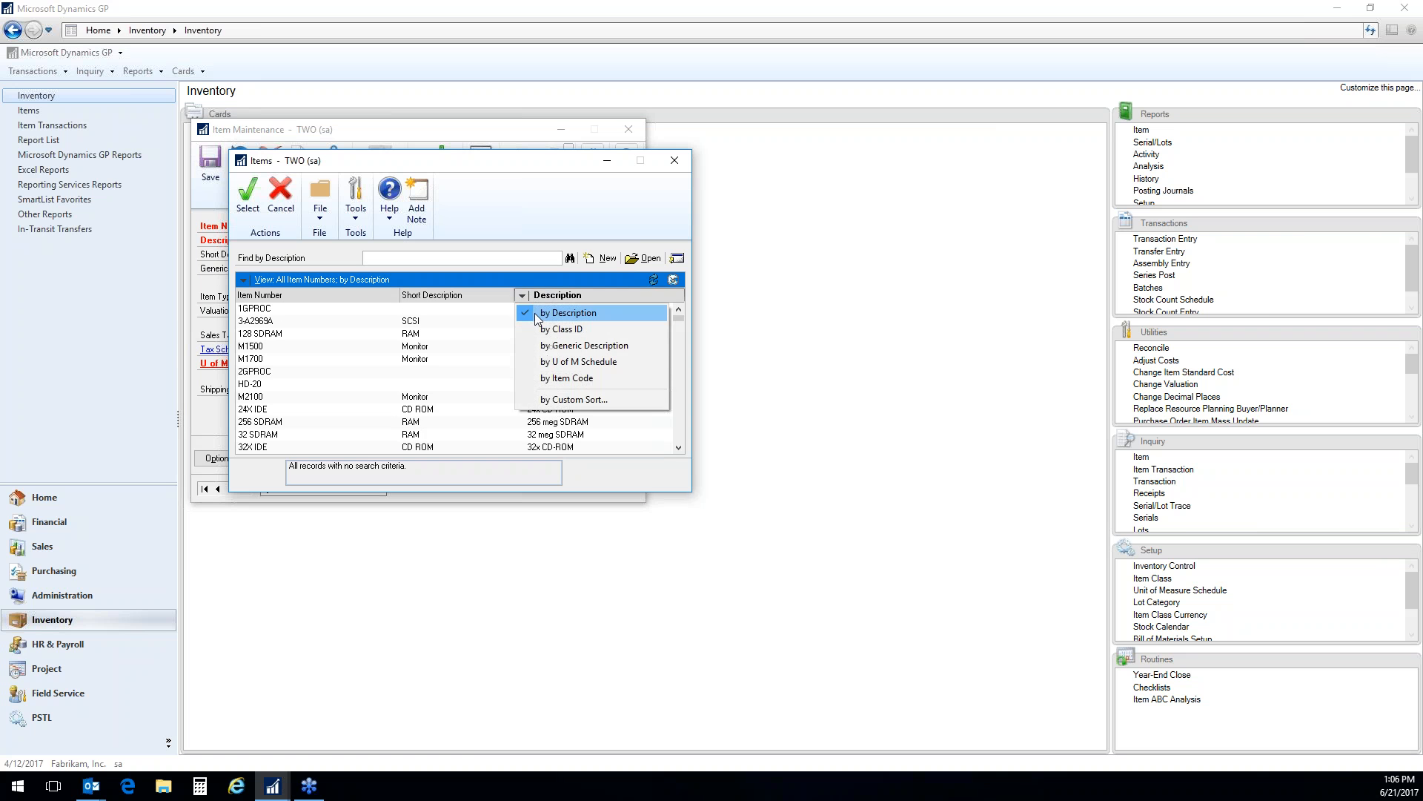
click(576, 400)
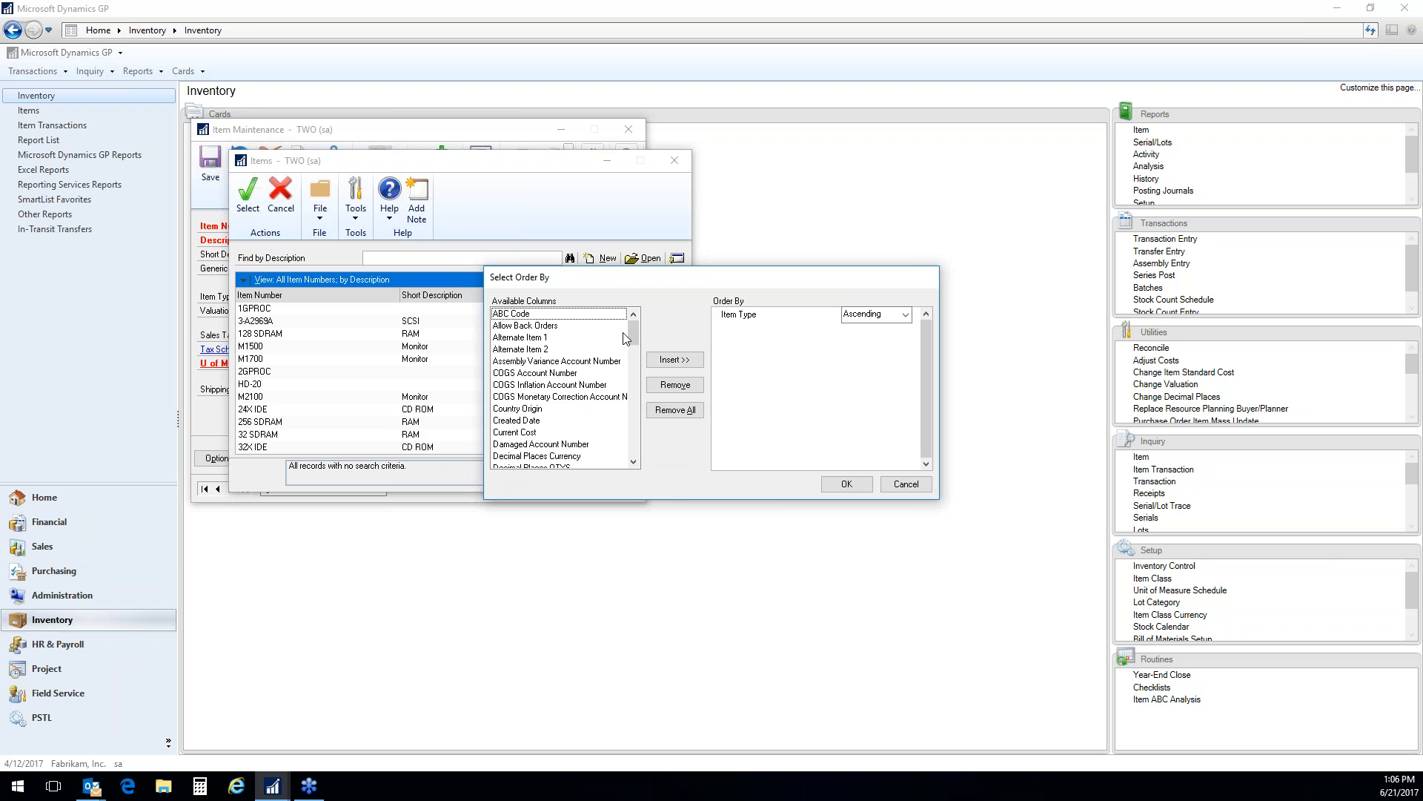
mouse_move(638, 330)
mouse_down()
mouse_move(624, 448)
mouse_move(642, 335)
mouse_move(640, 349)
mouse_up()
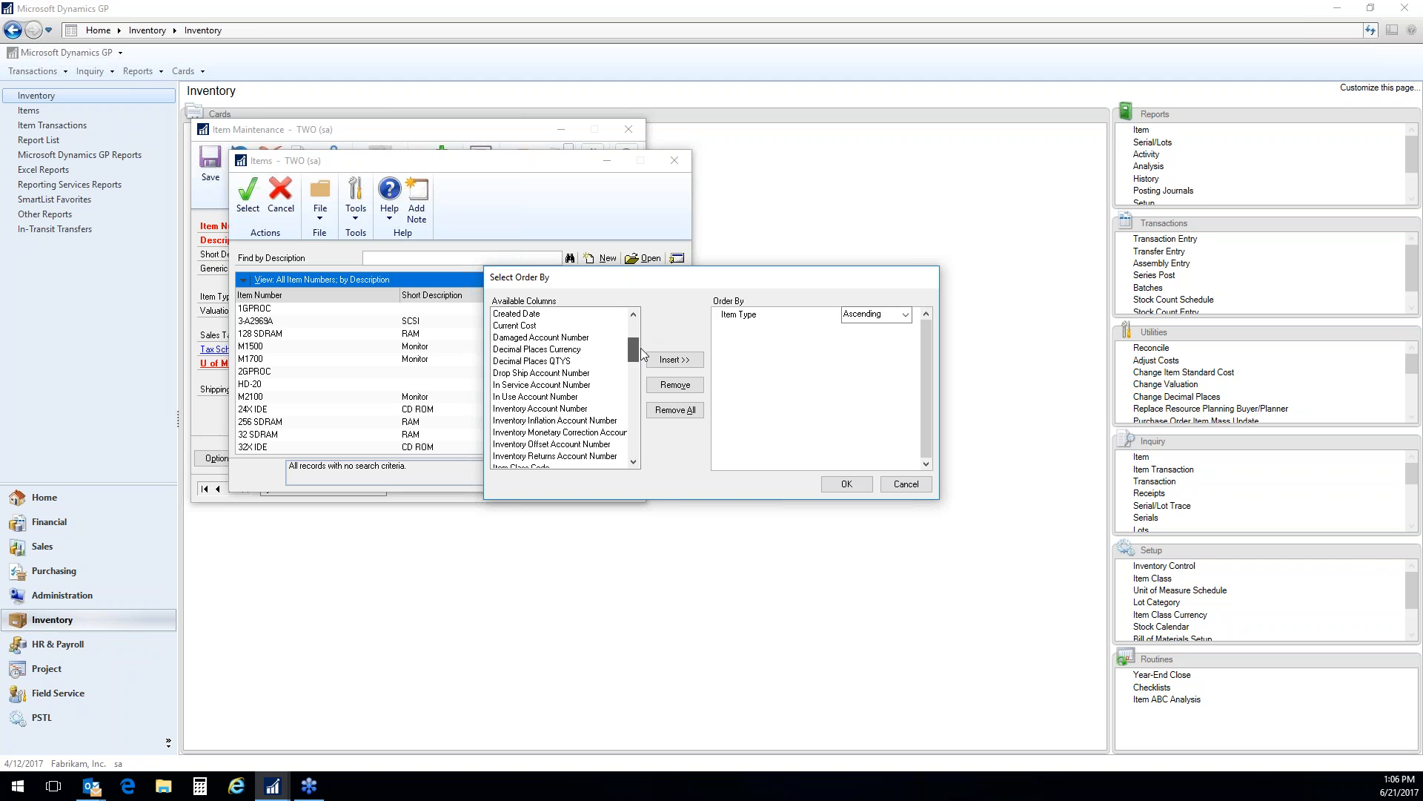
click(523, 326)
click(676, 361)
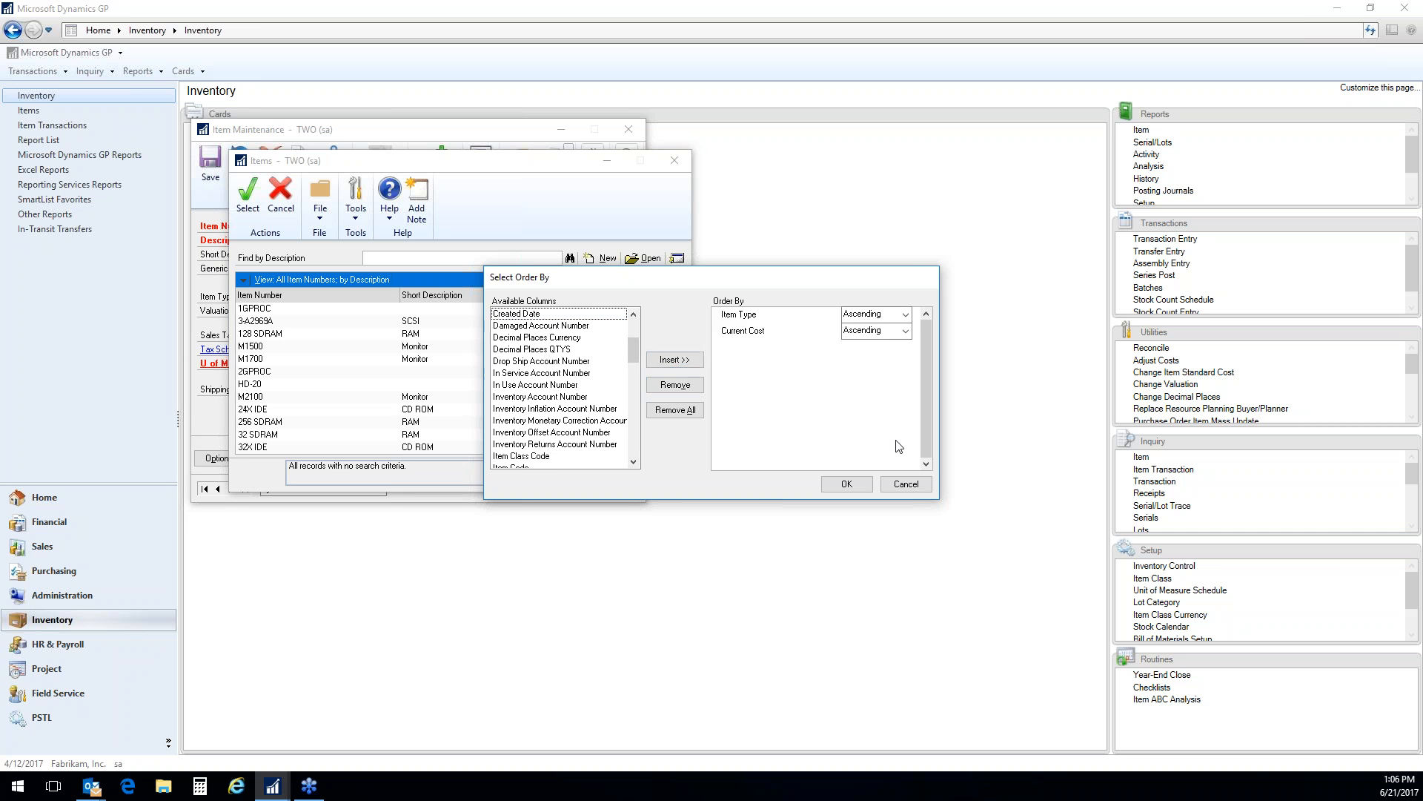
click(846, 484)
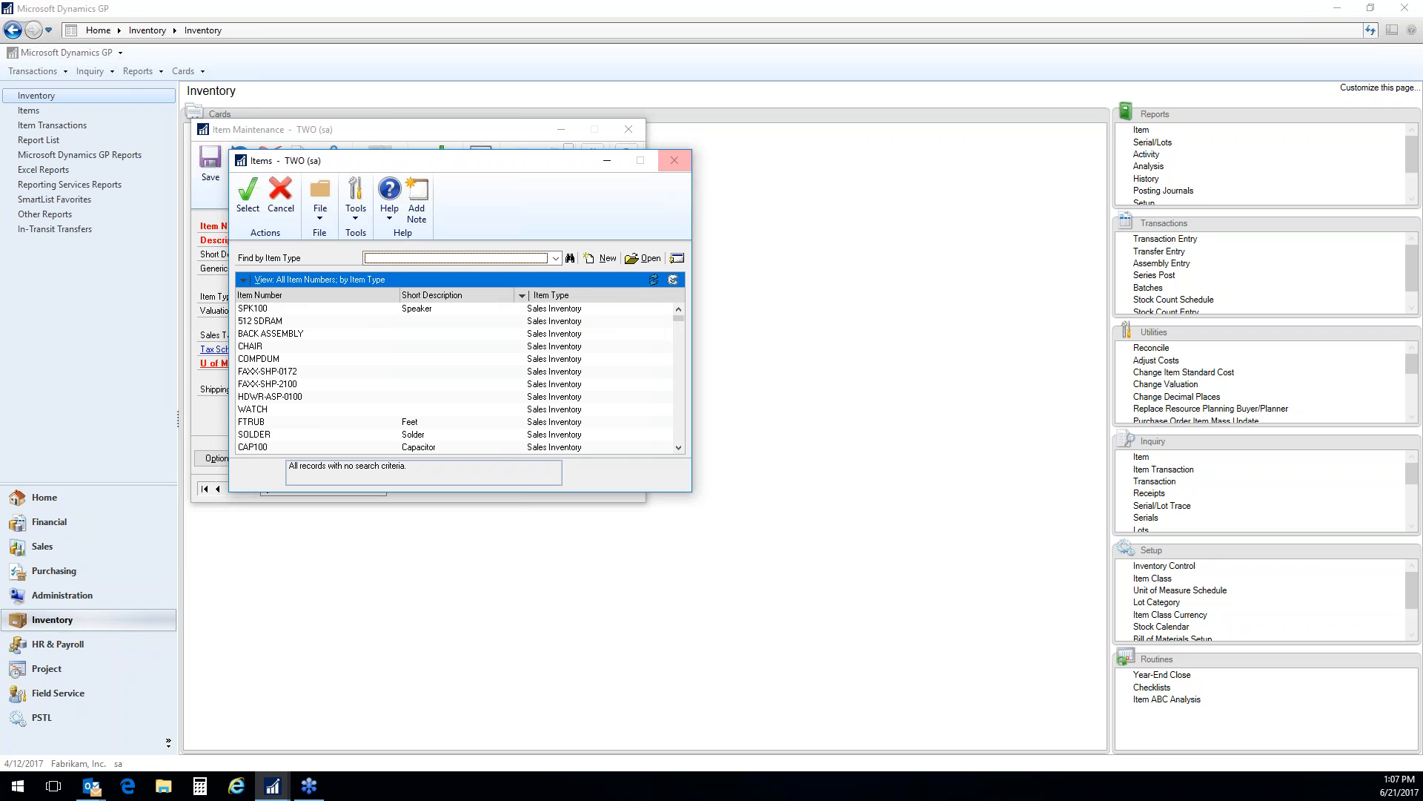
click(675, 161)
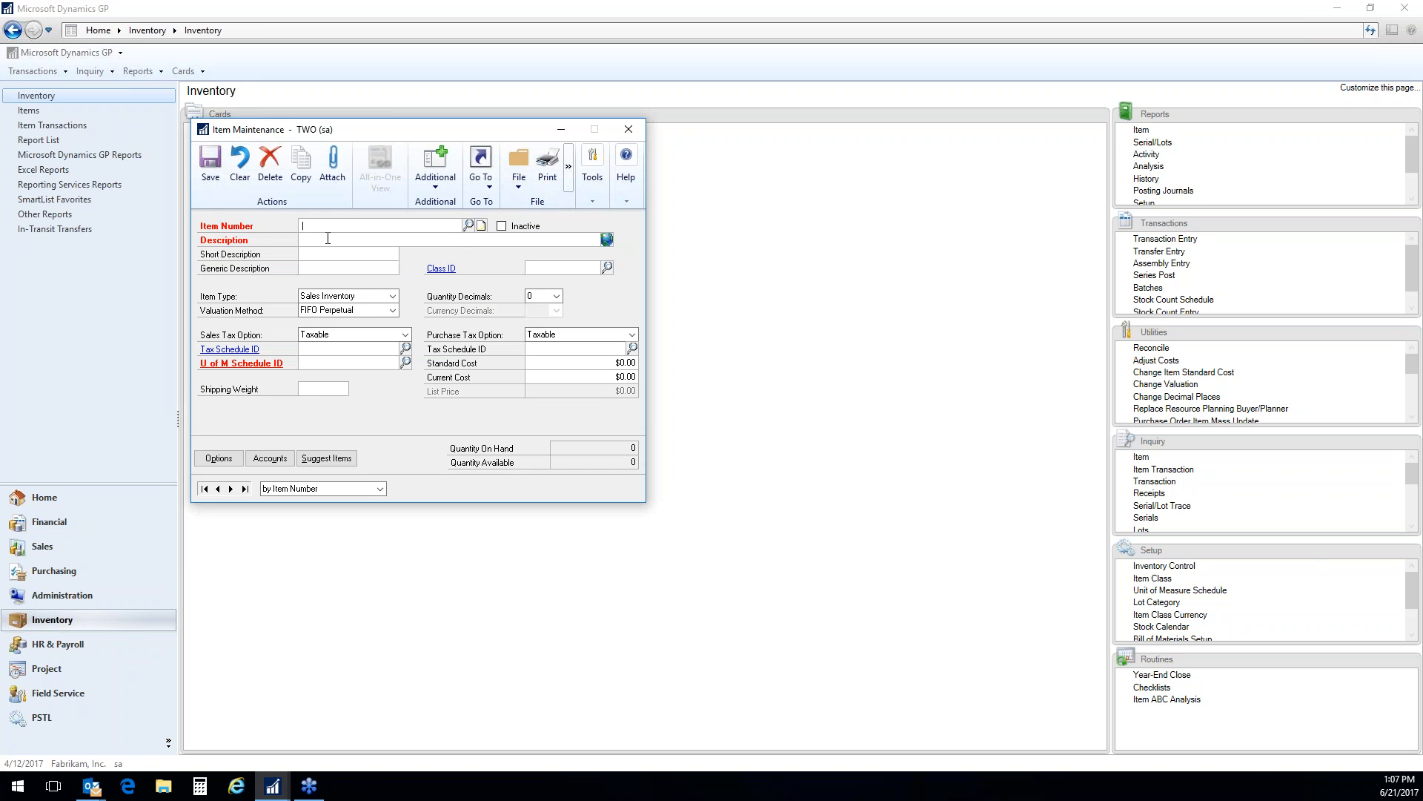
Load the record of item 2GPROC in Item Maintenance
text(2)
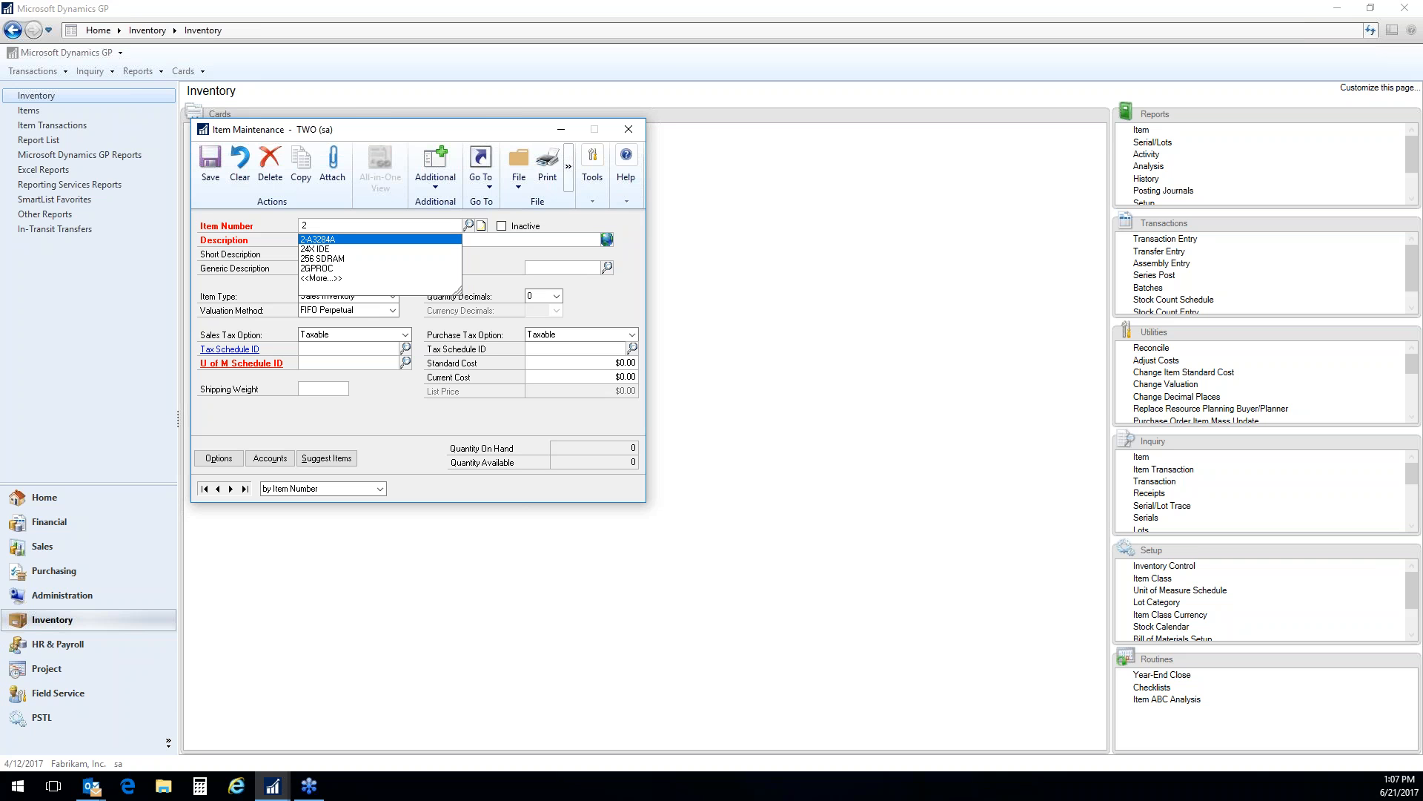
text(G)
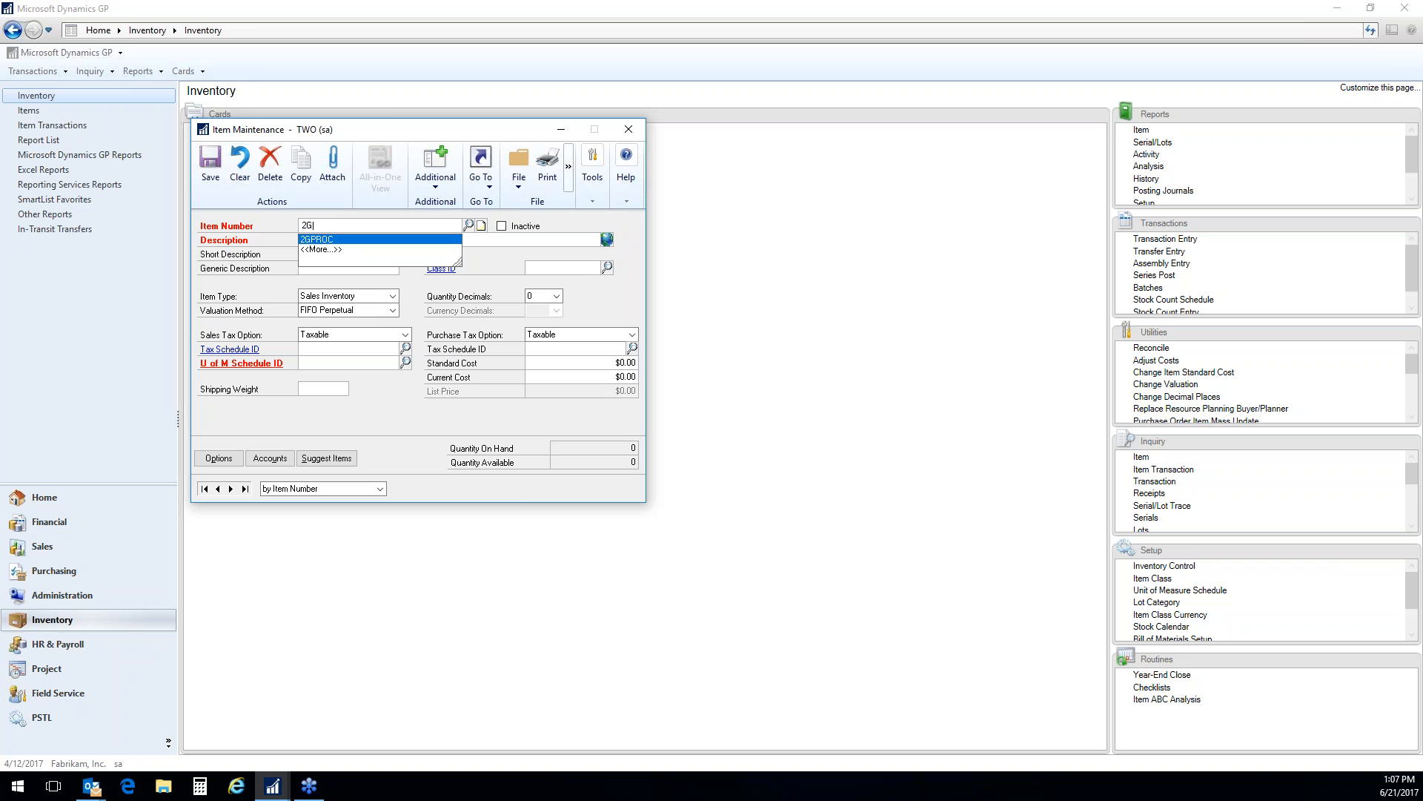
key(Return)
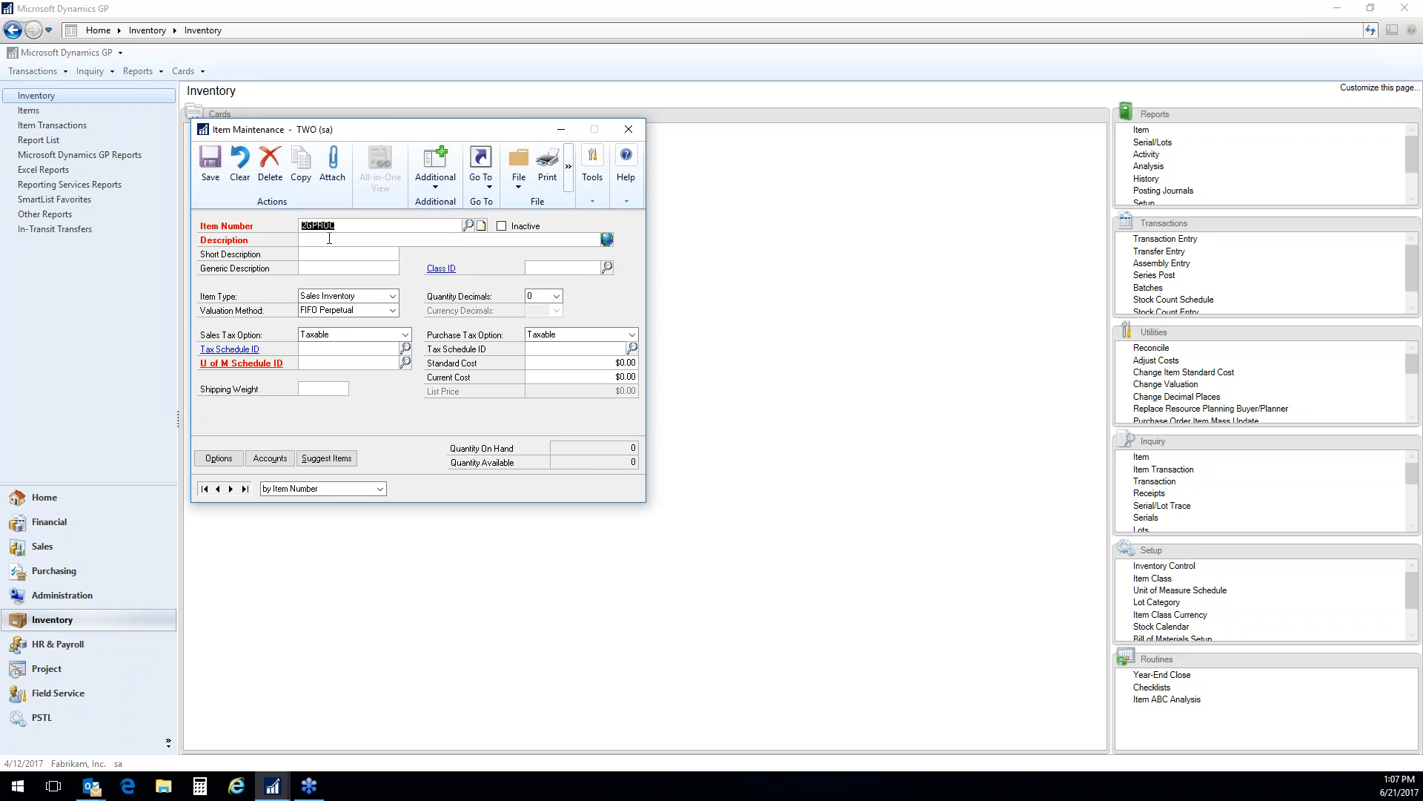
click(329, 238)
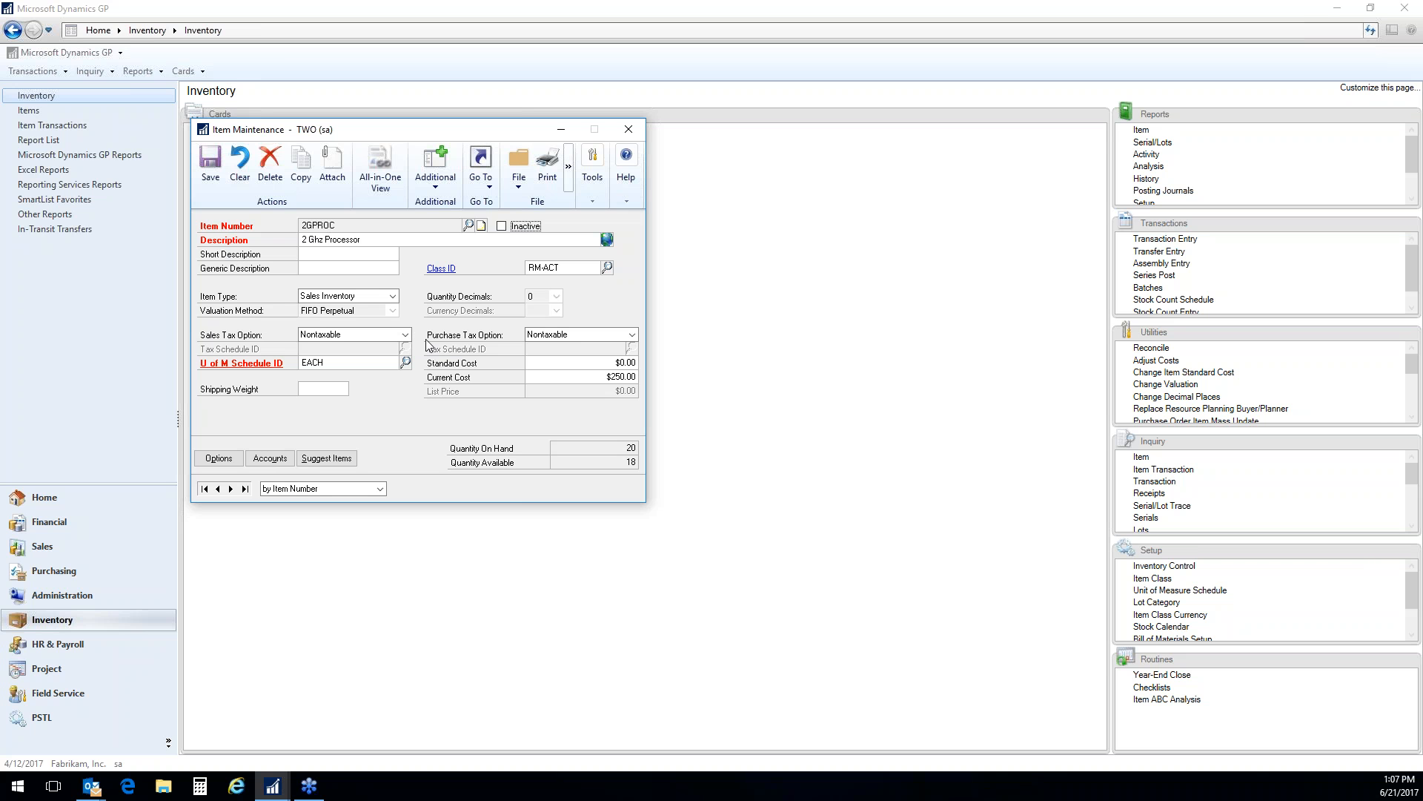
Review the available Item Type and Sales Tax Option choices, keeping Sales Inventory and Nontaxable
click(393, 296)
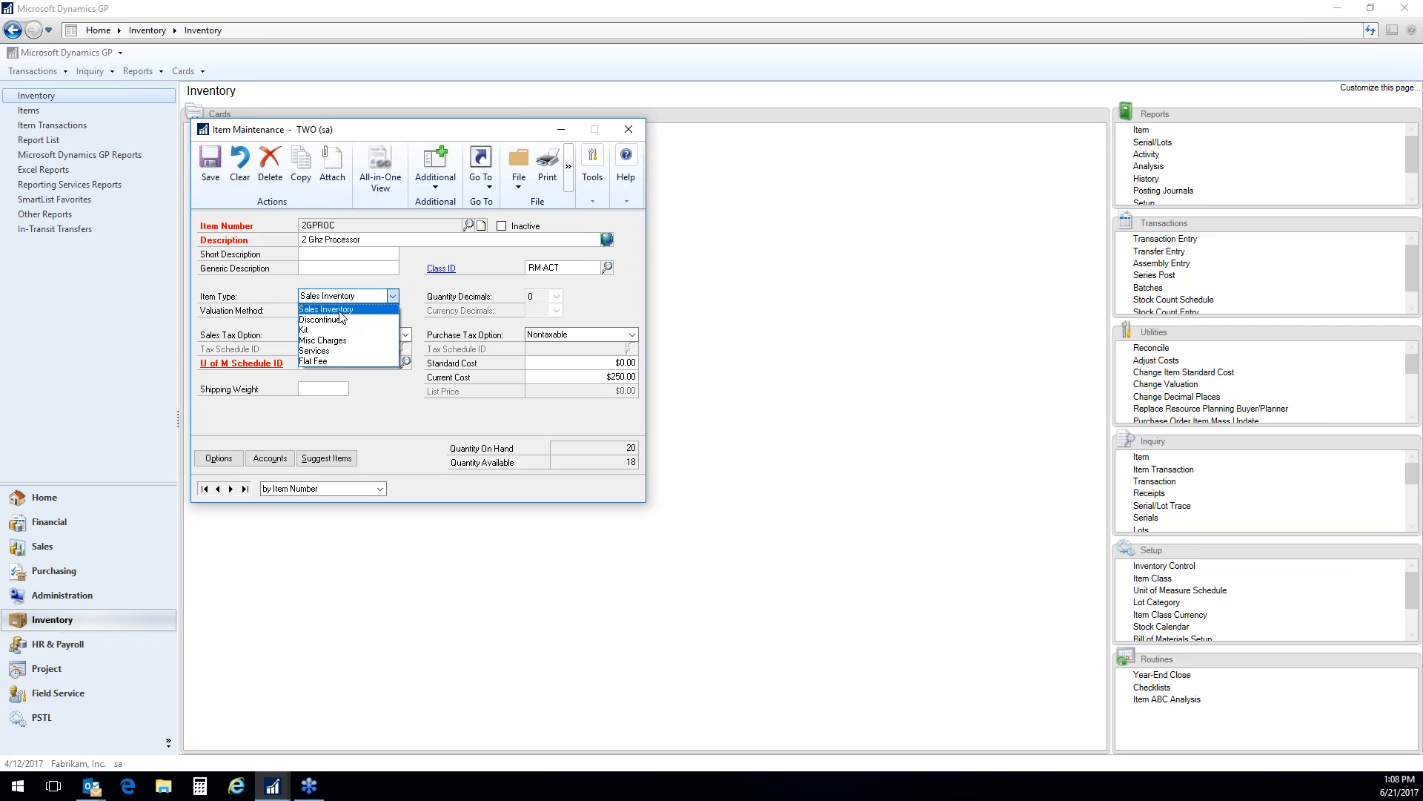
click(341, 309)
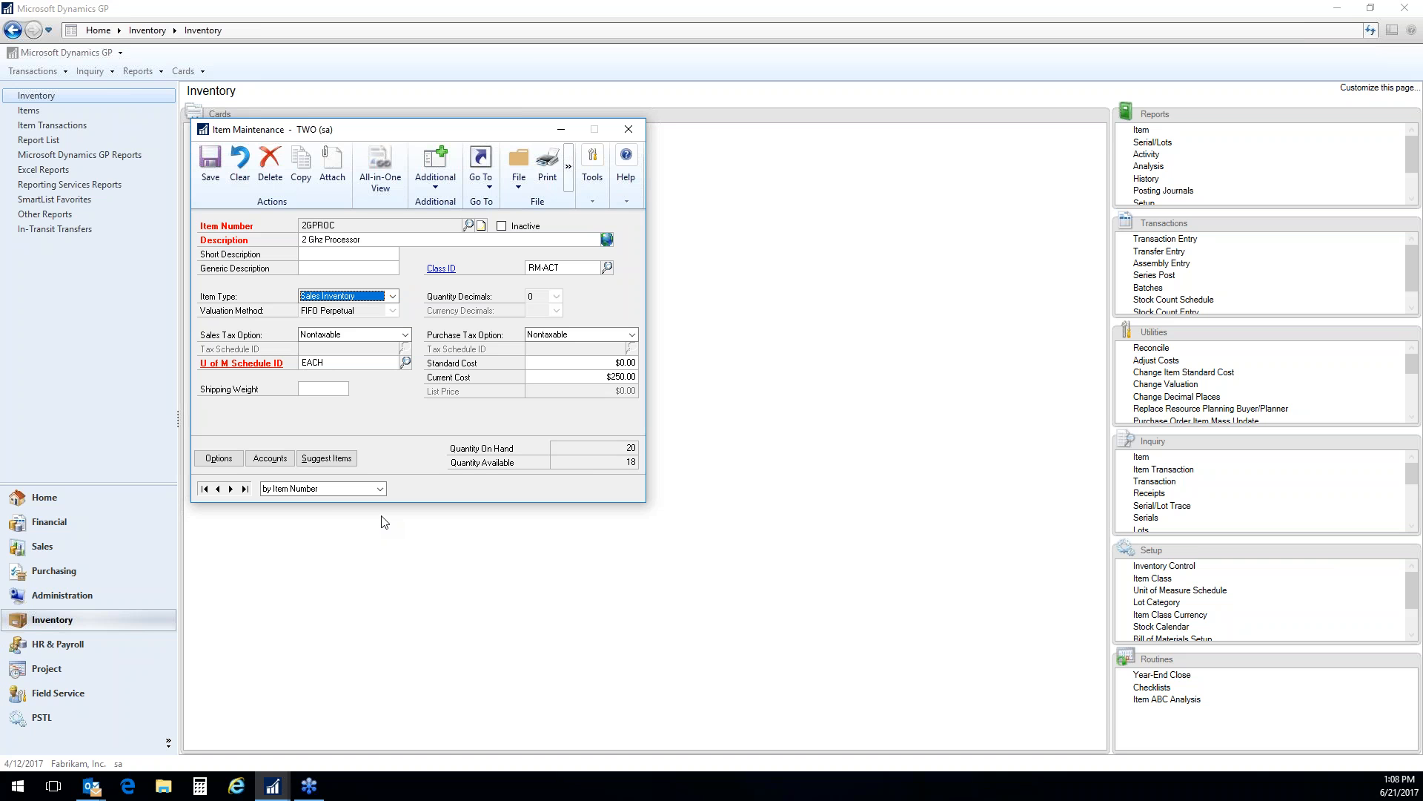
click(406, 334)
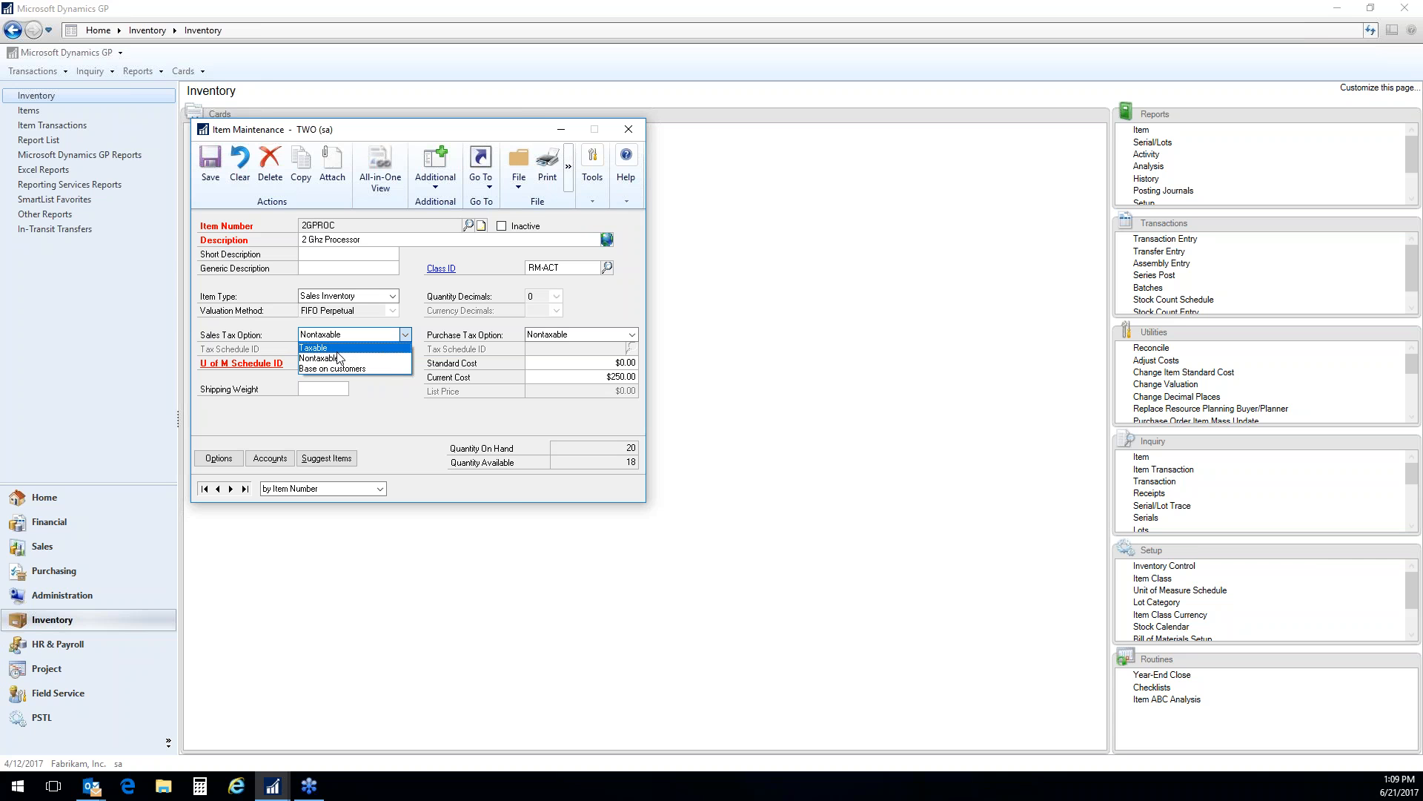
click(346, 408)
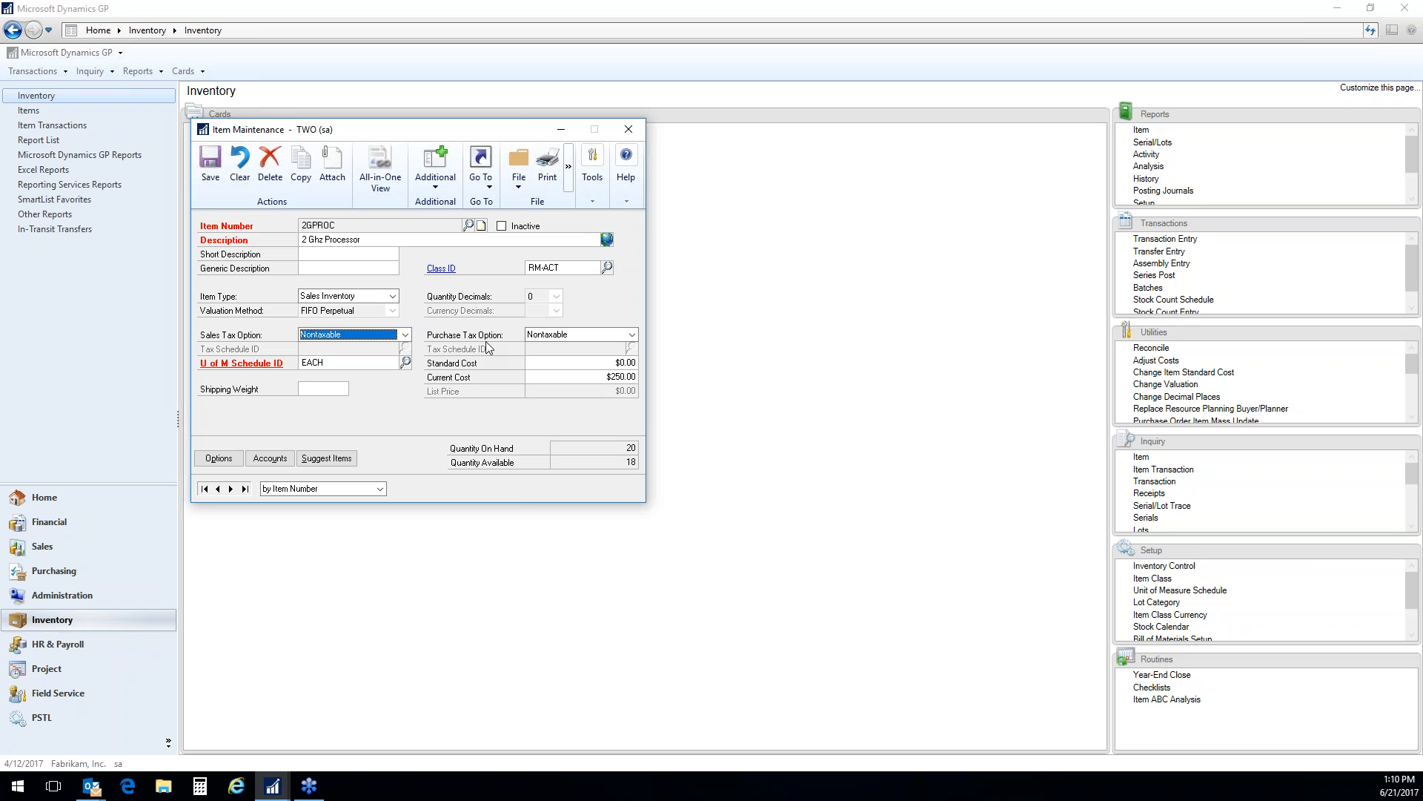
Look through the available unit of measure schedules, including HOUR and MILEAGE, and close the list without choosing one
click(405, 363)
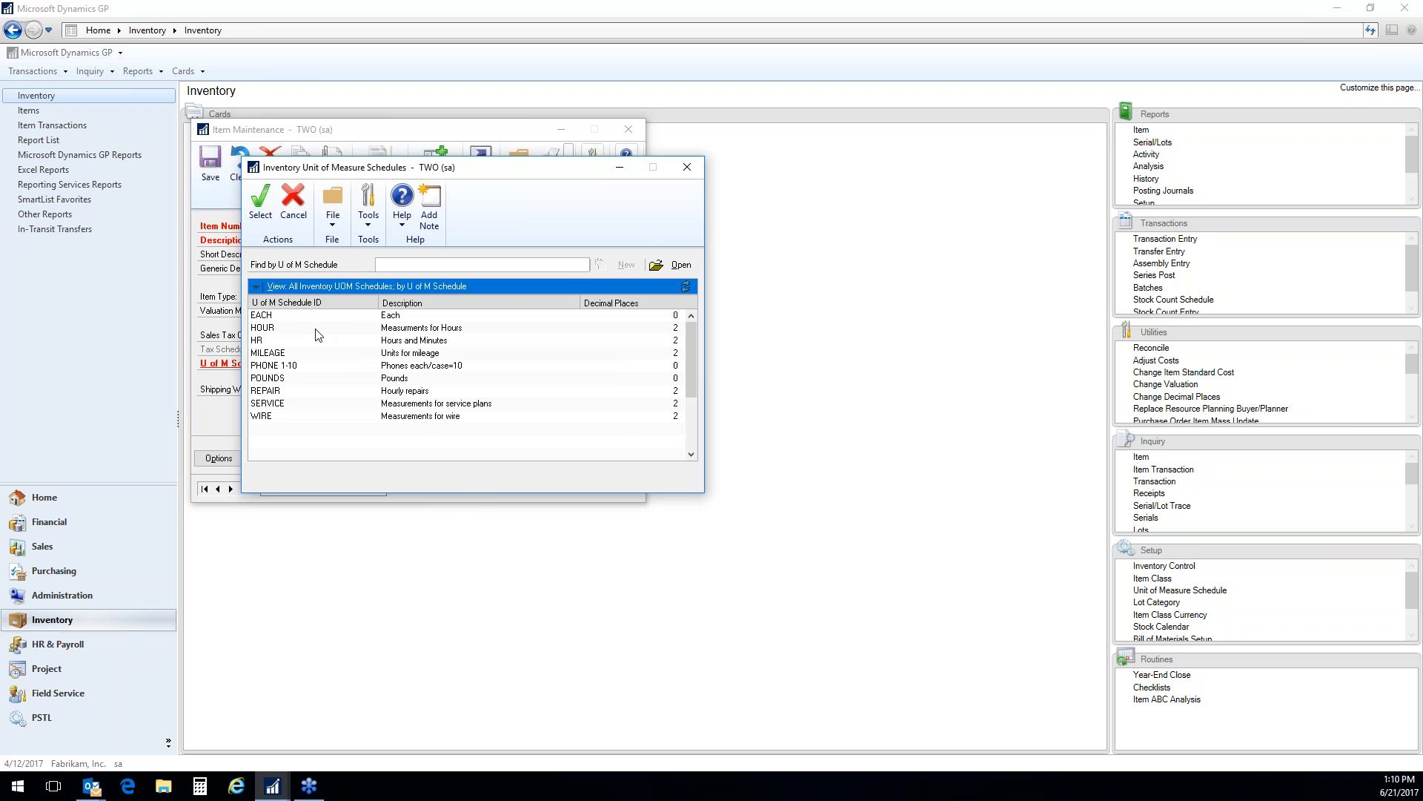
click(273, 332)
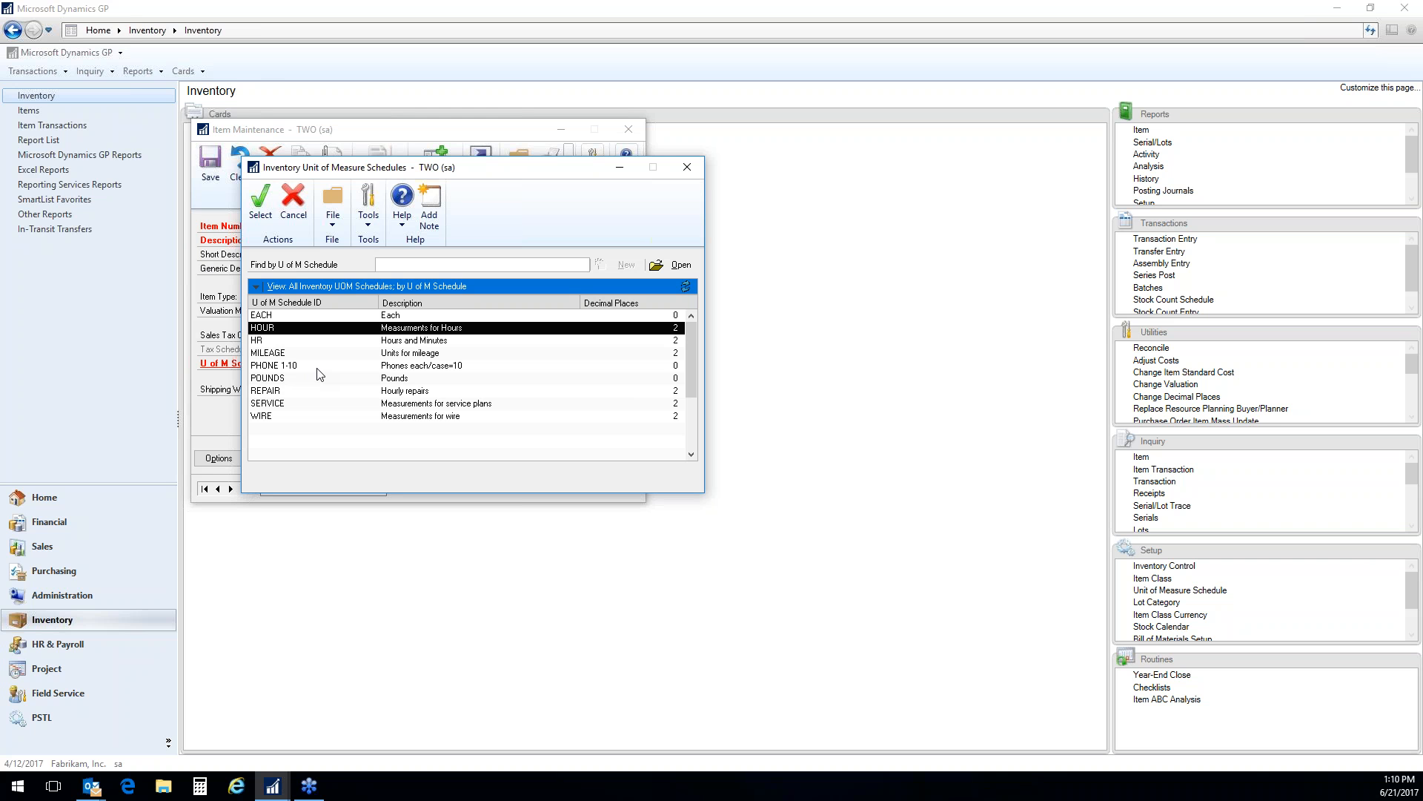
click(293, 353)
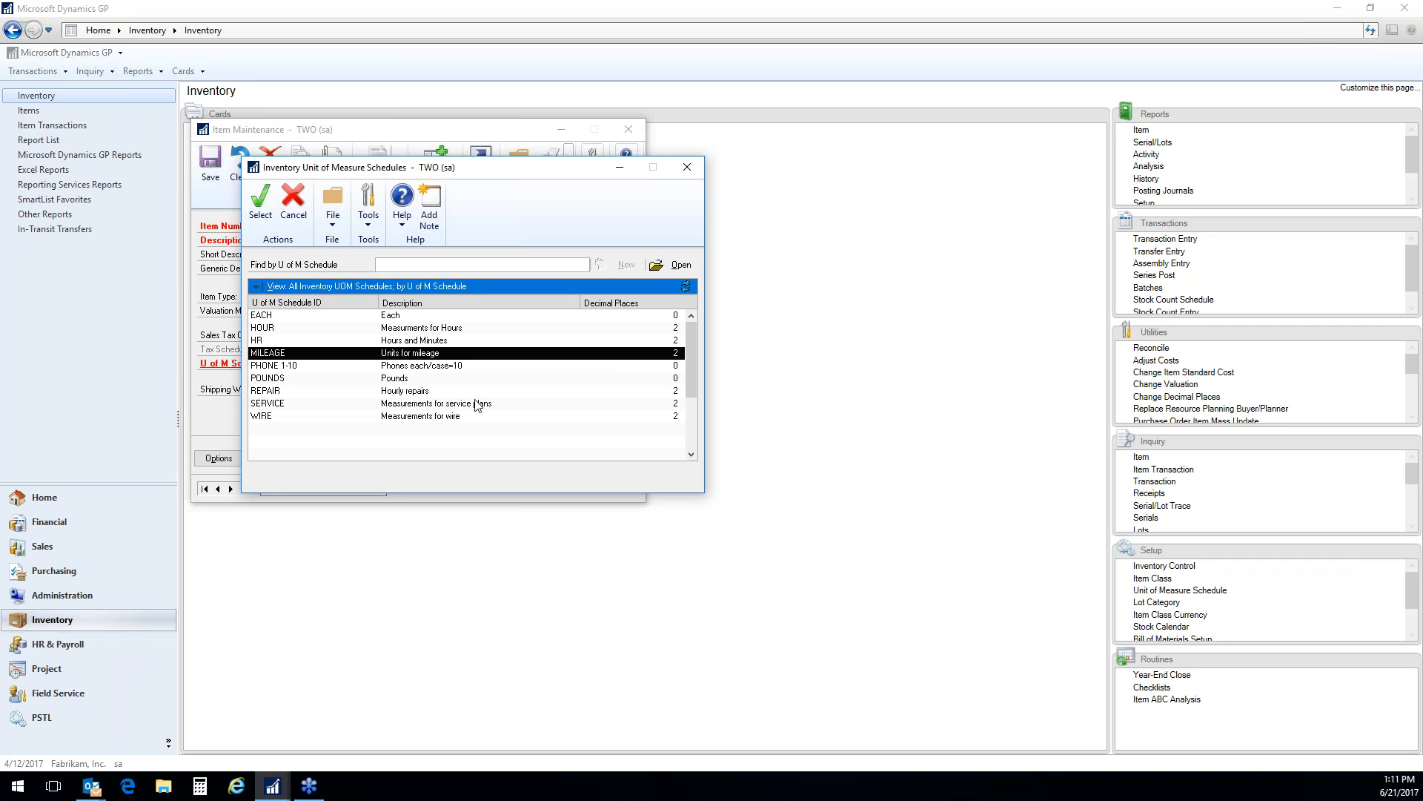
click(687, 167)
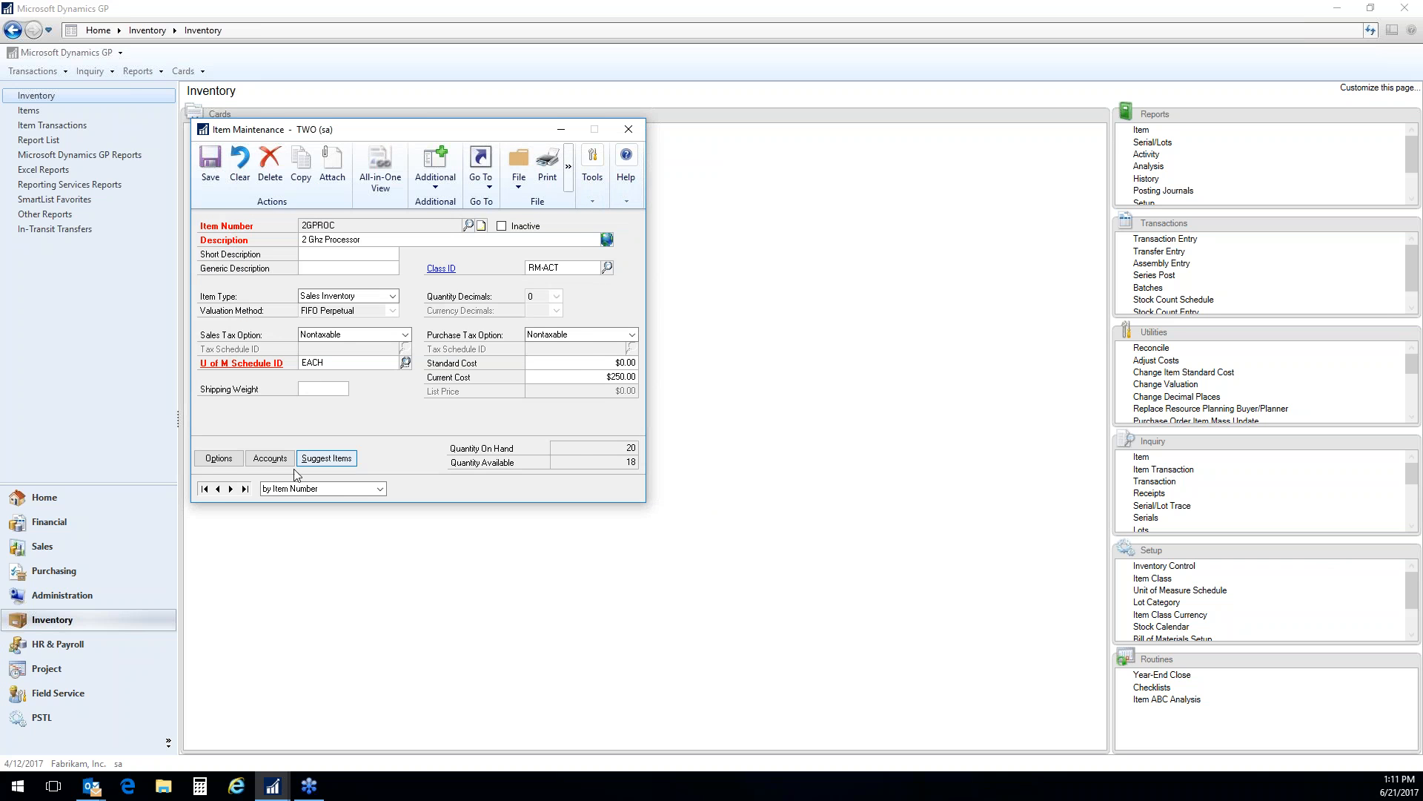
Examine the setup of the EACH and WIRE unit of measure schedules and return to the item record
click(248, 371)
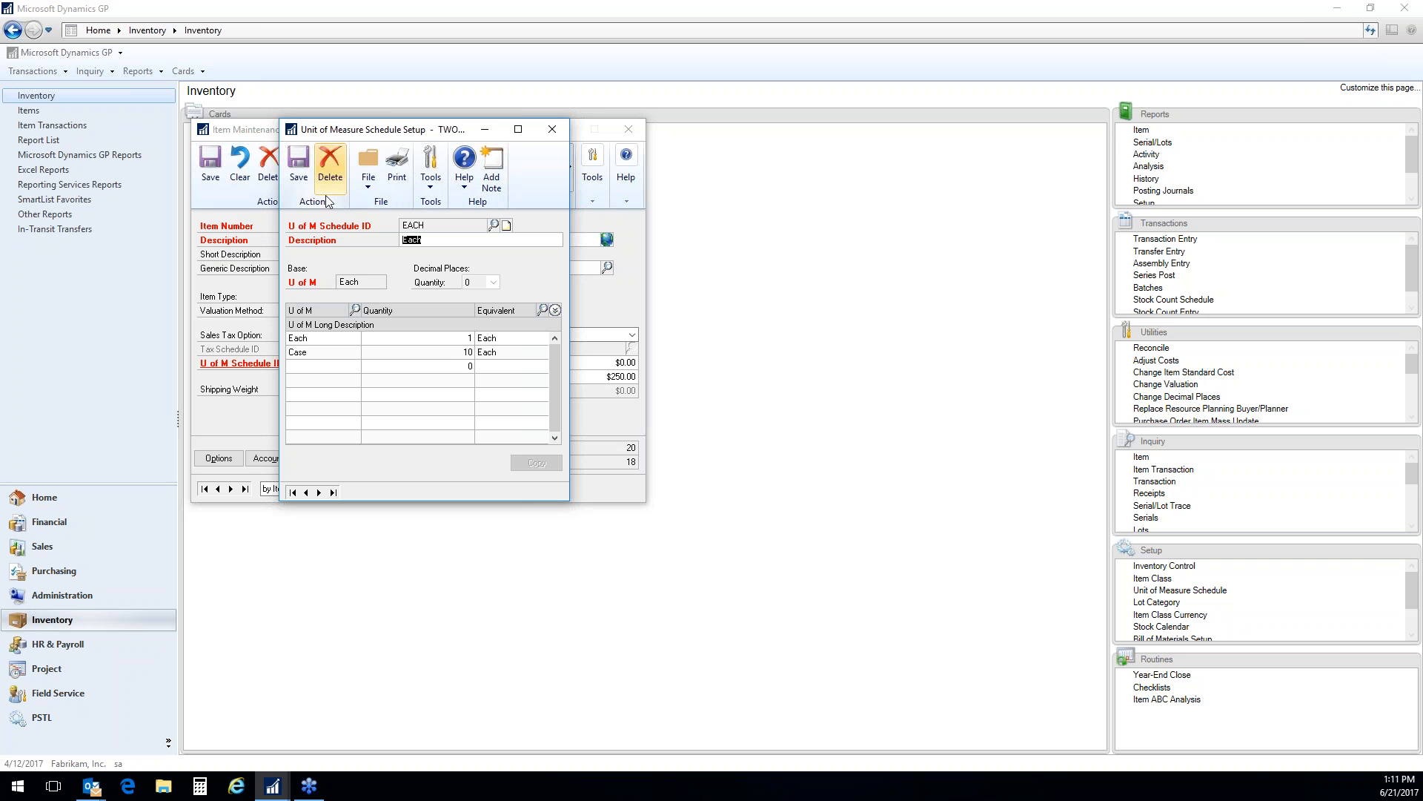
click(299, 162)
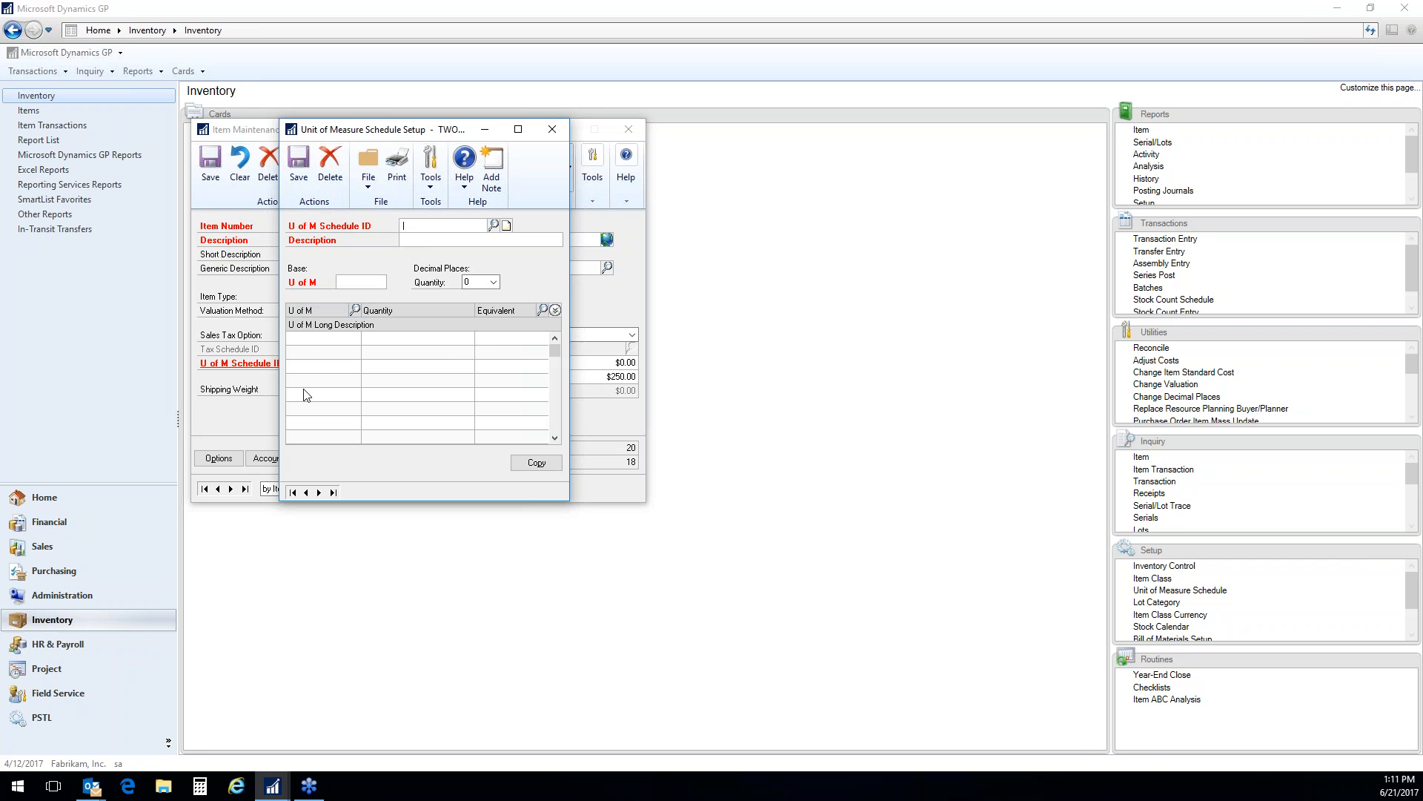
click(493, 224)
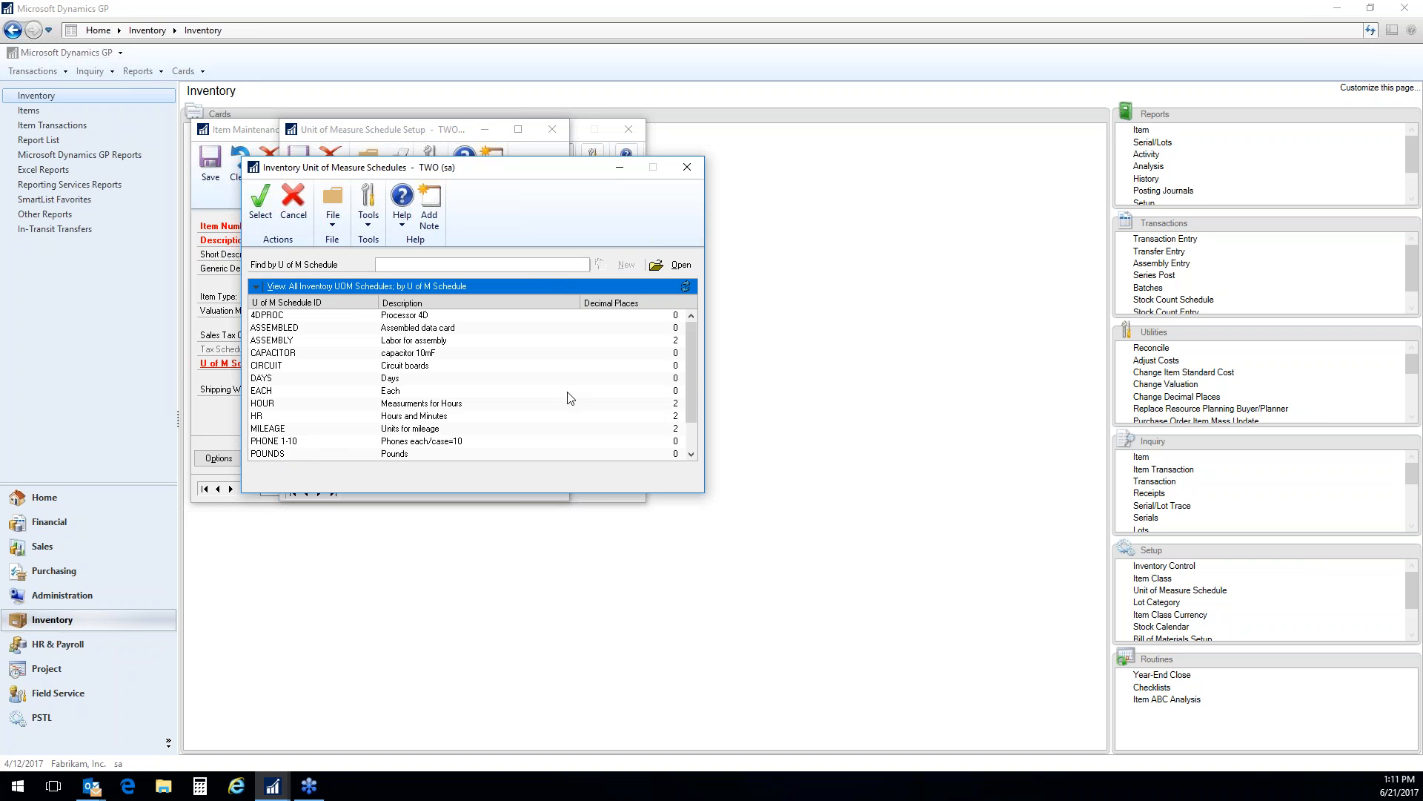
drag(687, 381, 691, 429)
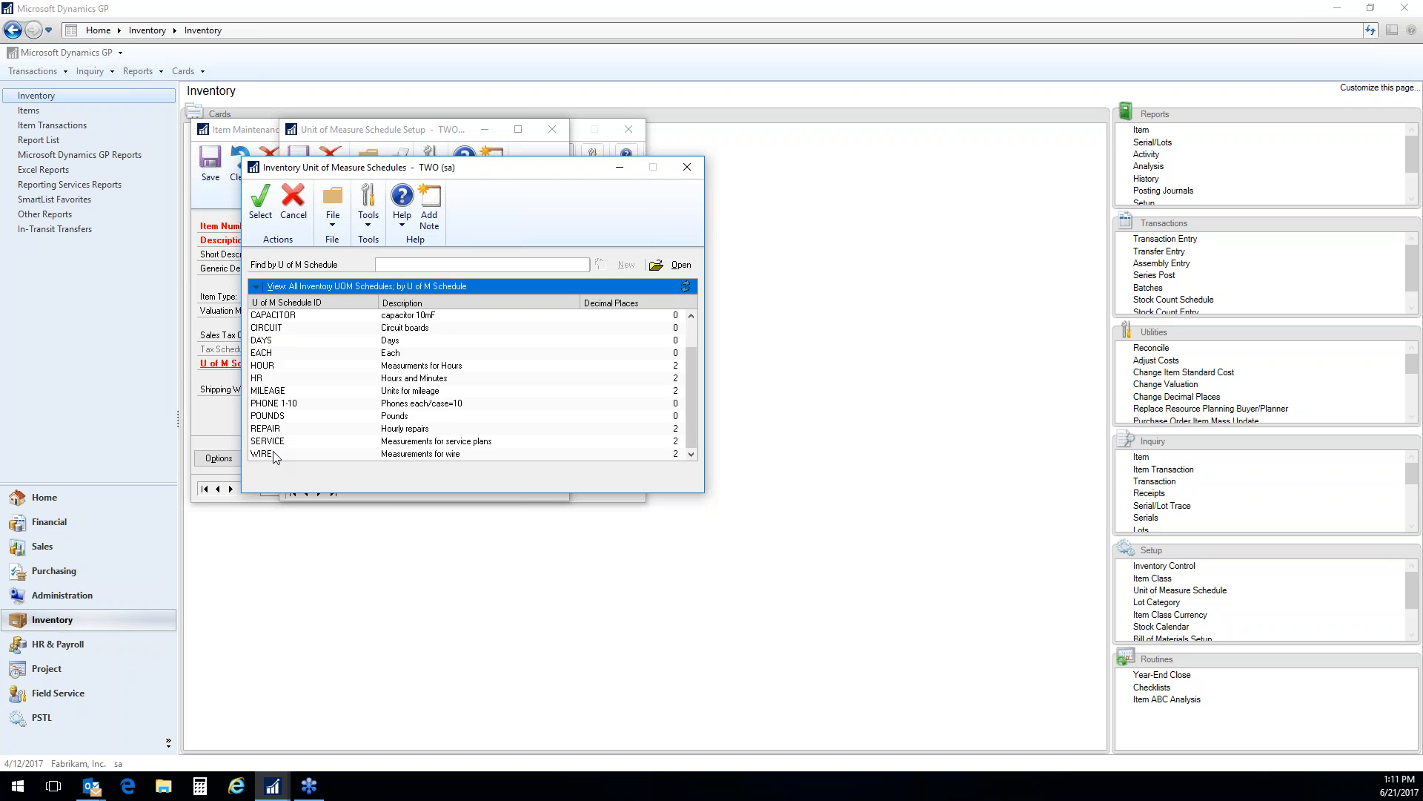
double_click(270, 454)
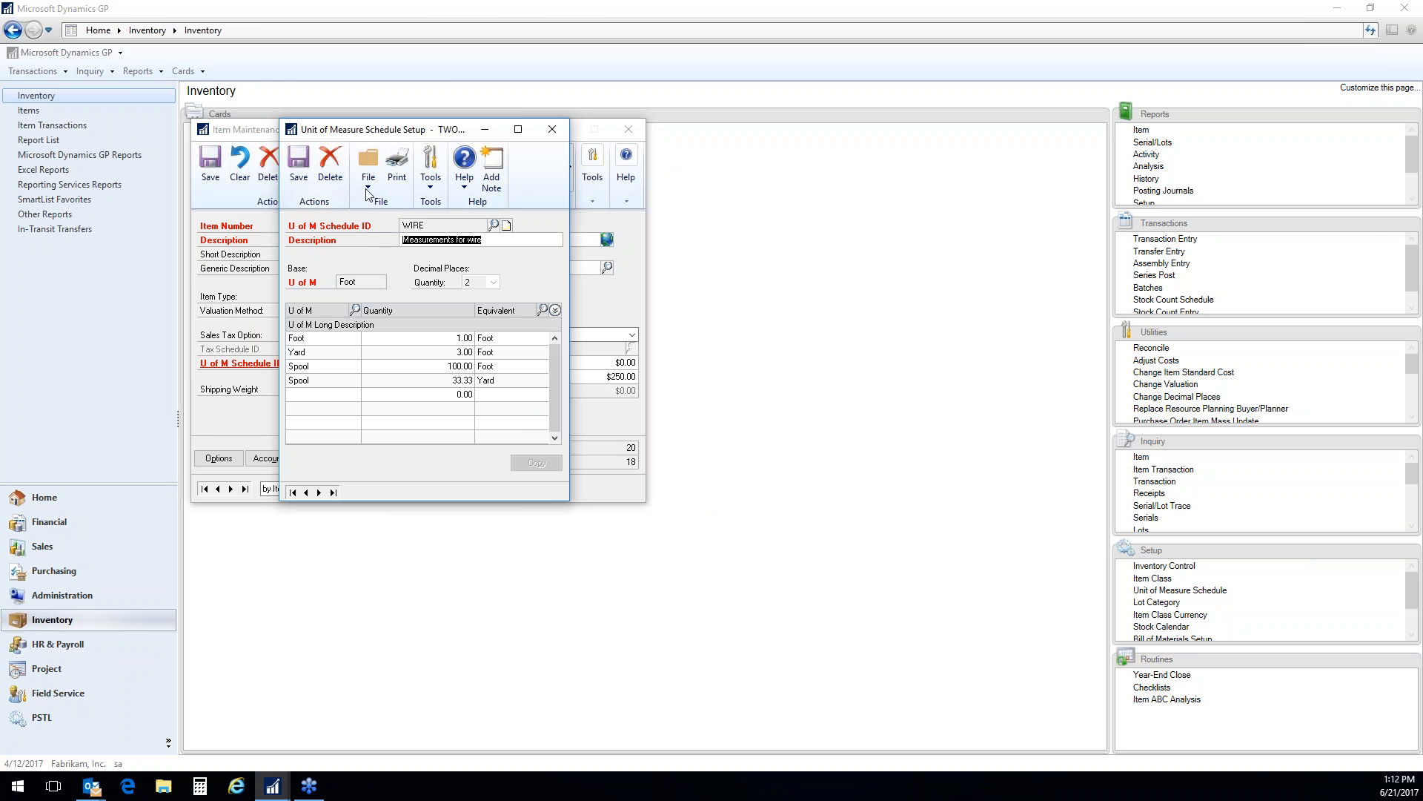
click(552, 129)
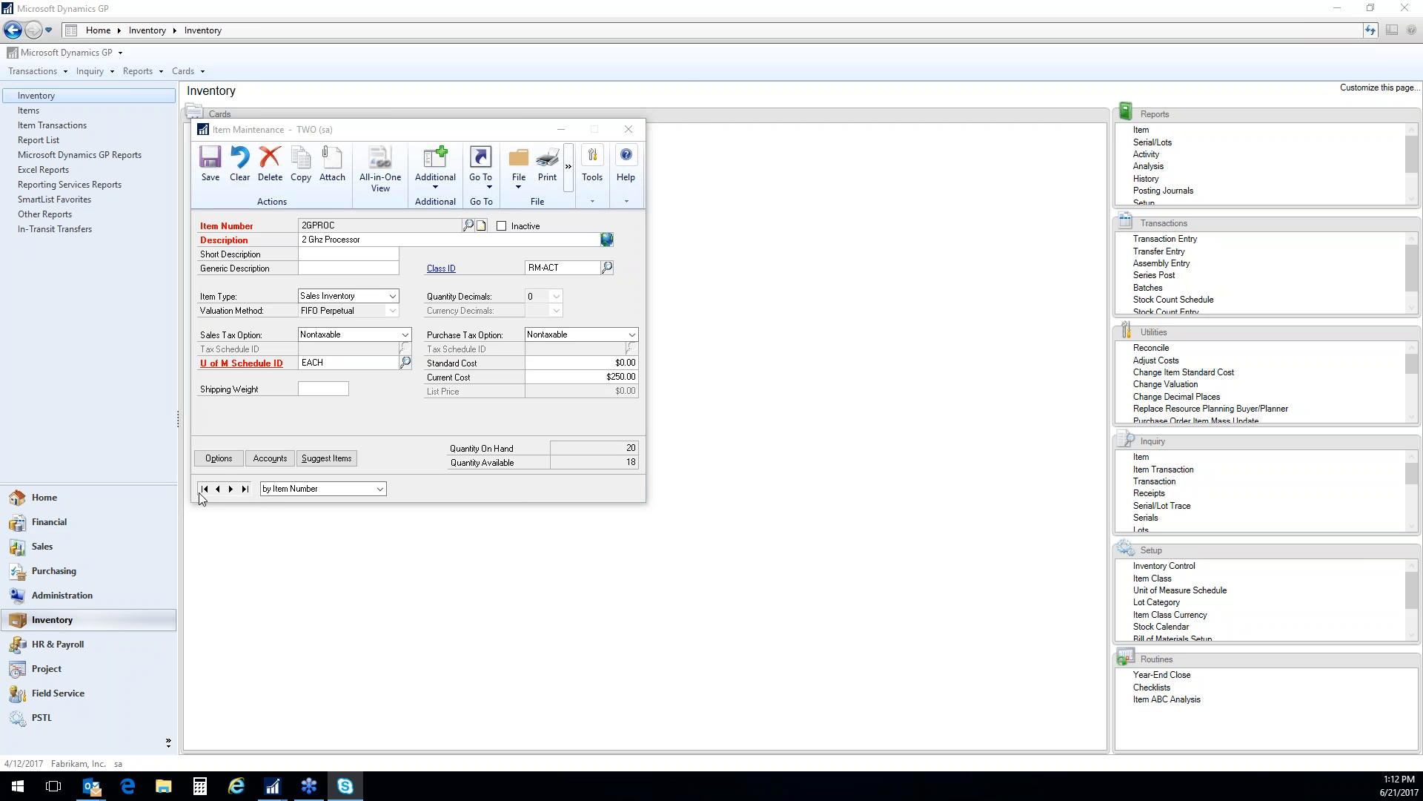
Show the maintenance options of item 2GPROC and place their window beside the item record
click(220, 460)
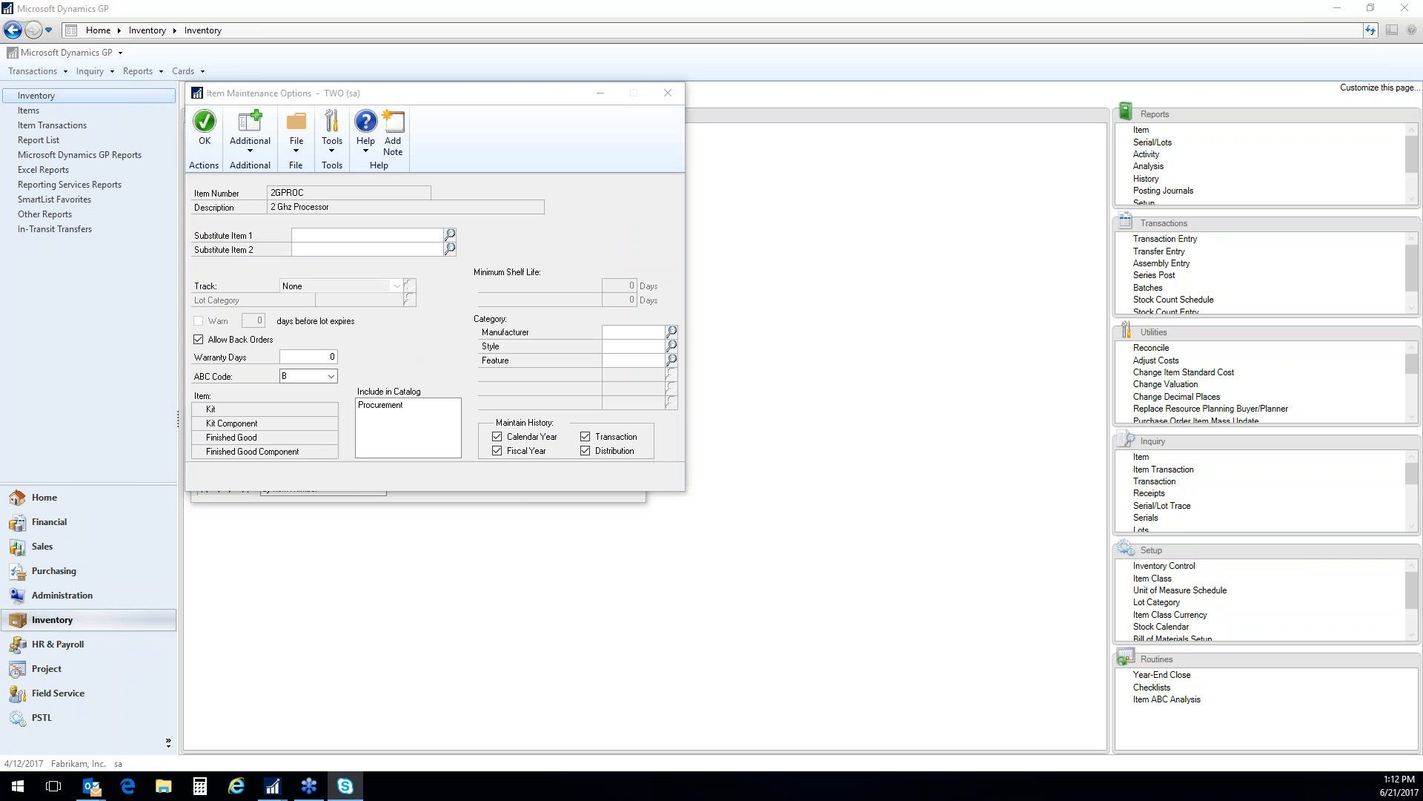
drag(449, 99, 787, 126)
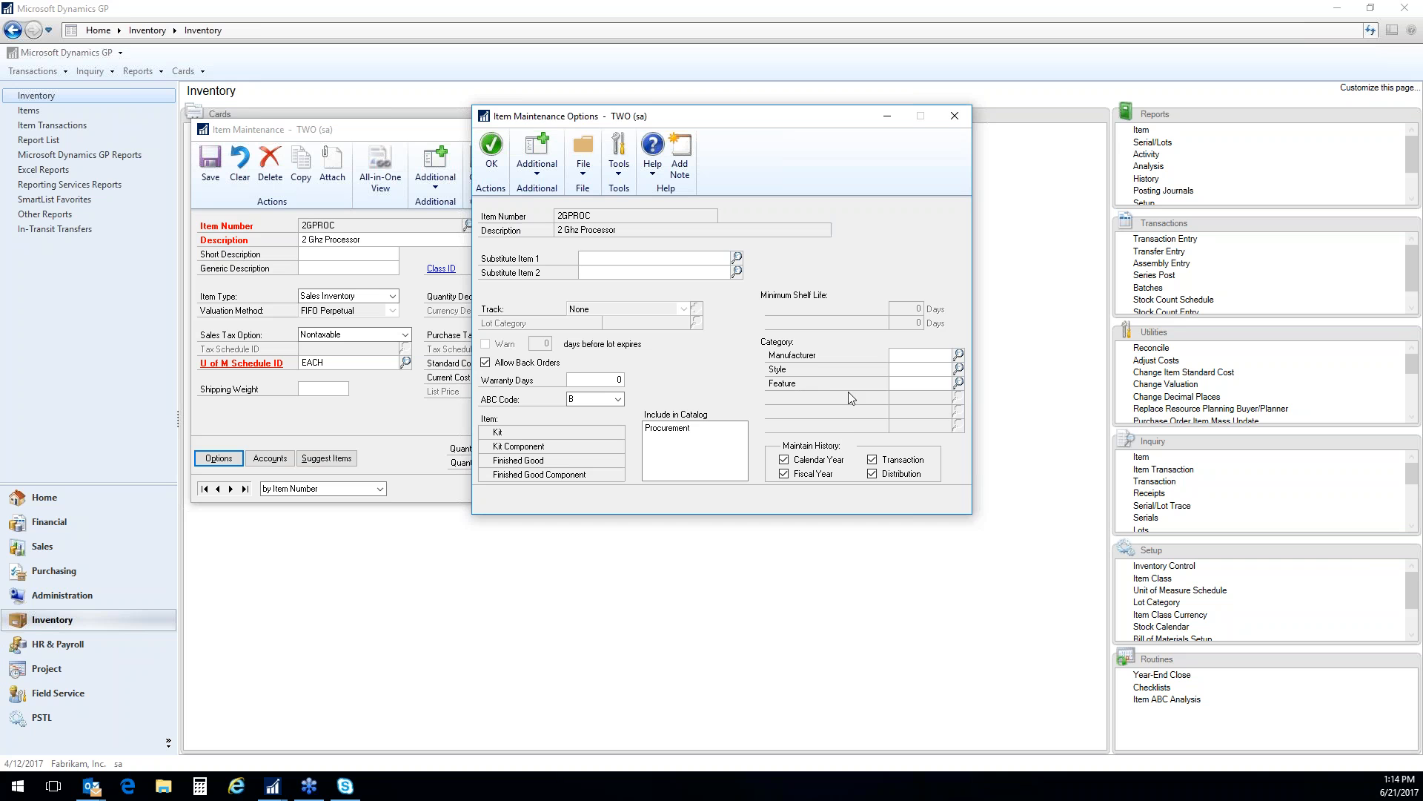
Look through the Feature, Style and Manufacturer category values without choosing any, and close the item's maintenance options
click(959, 382)
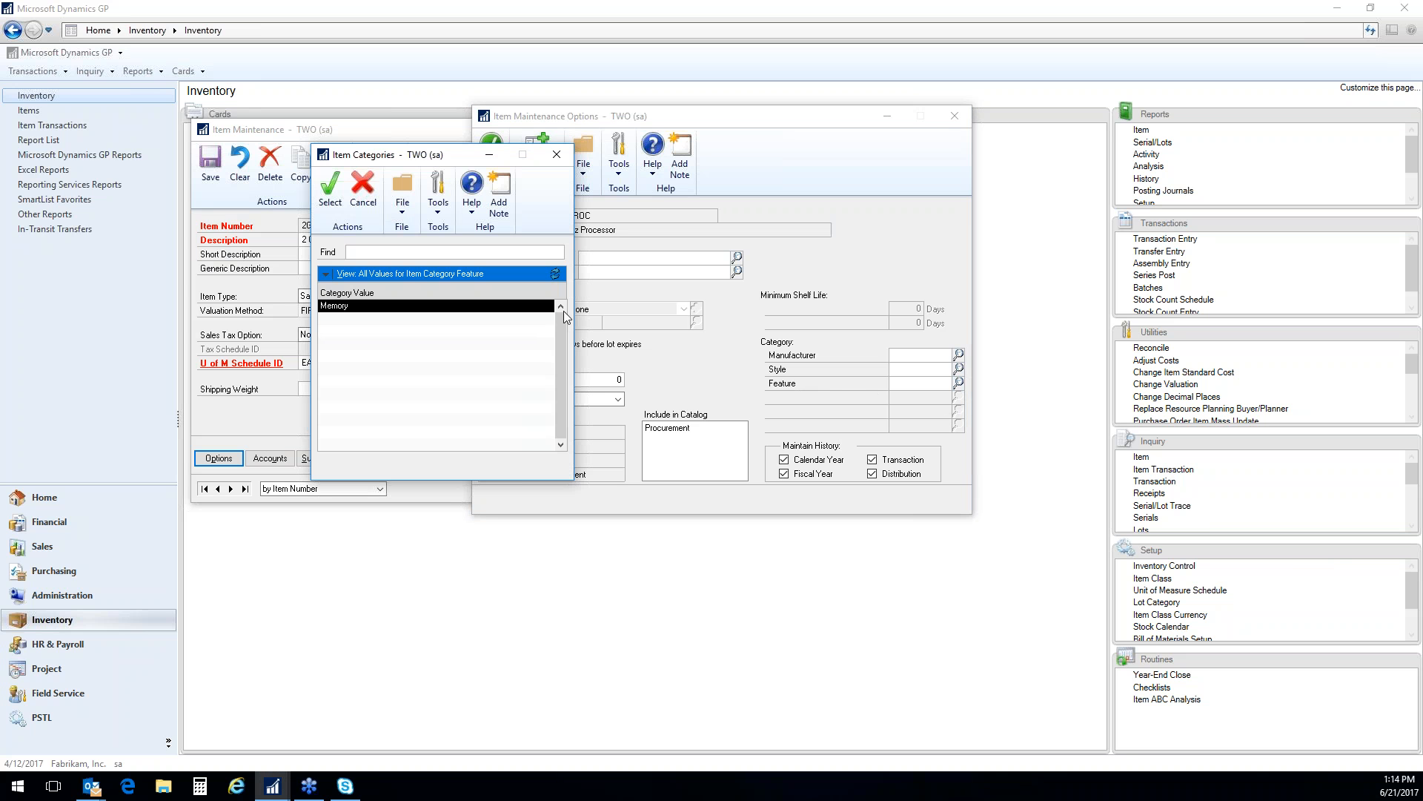
click(557, 155)
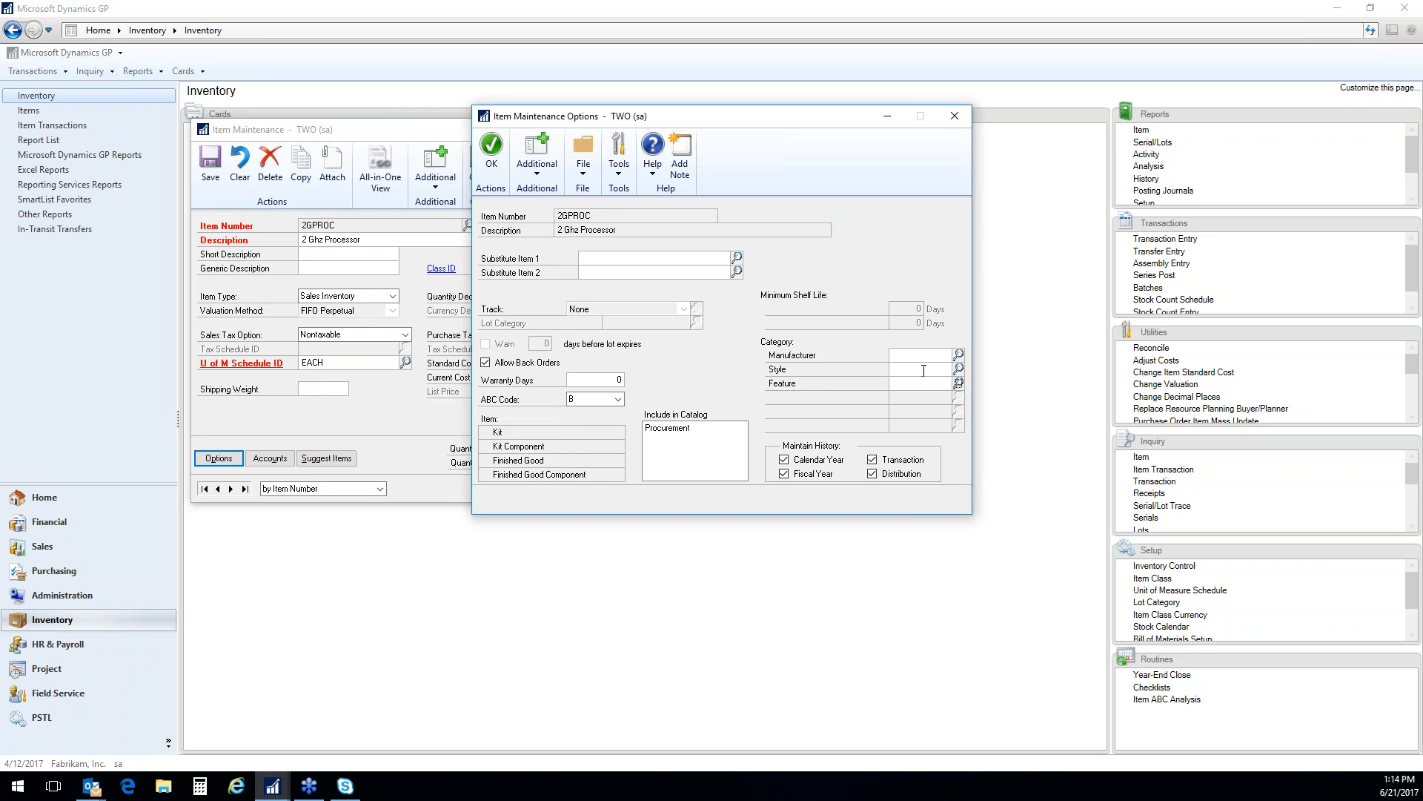
click(958, 369)
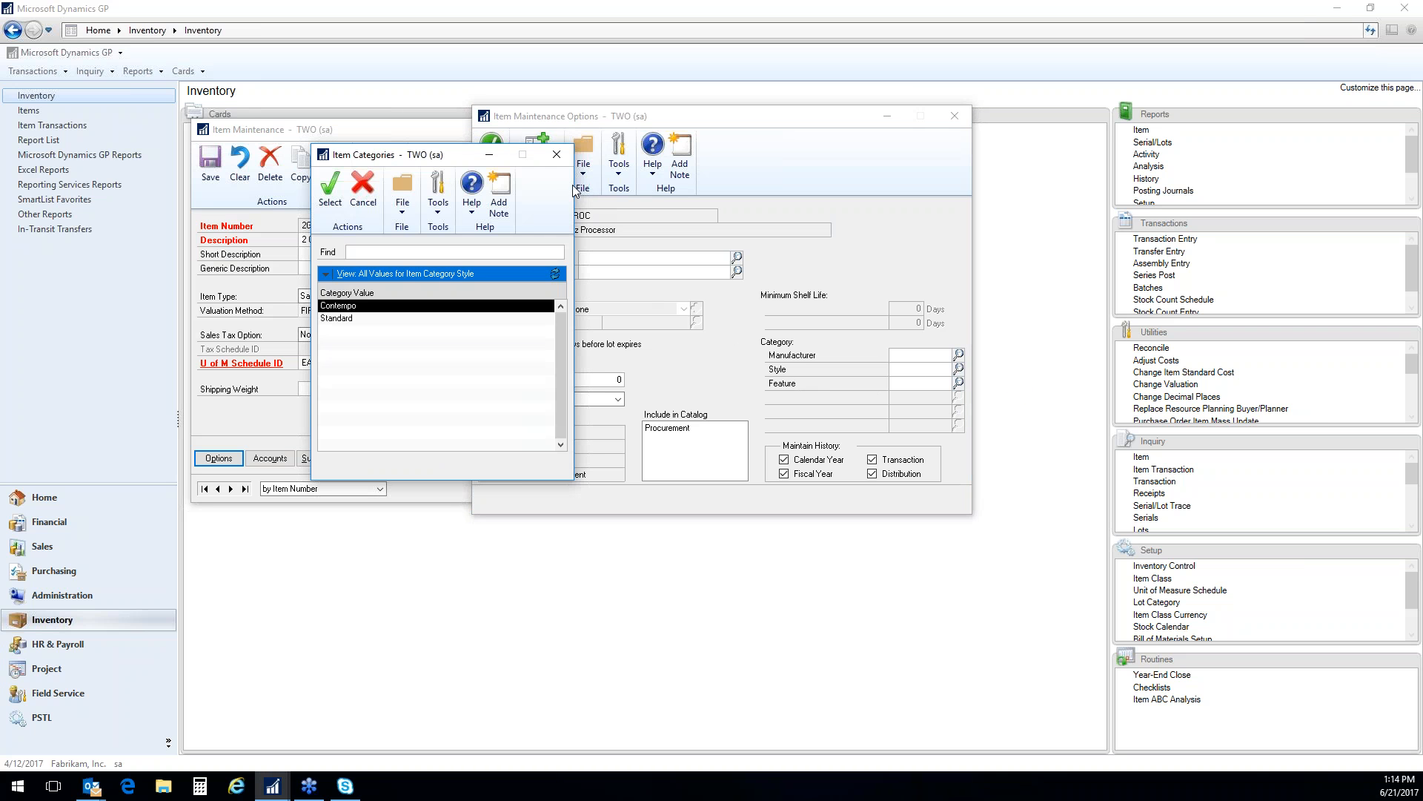
click(556, 154)
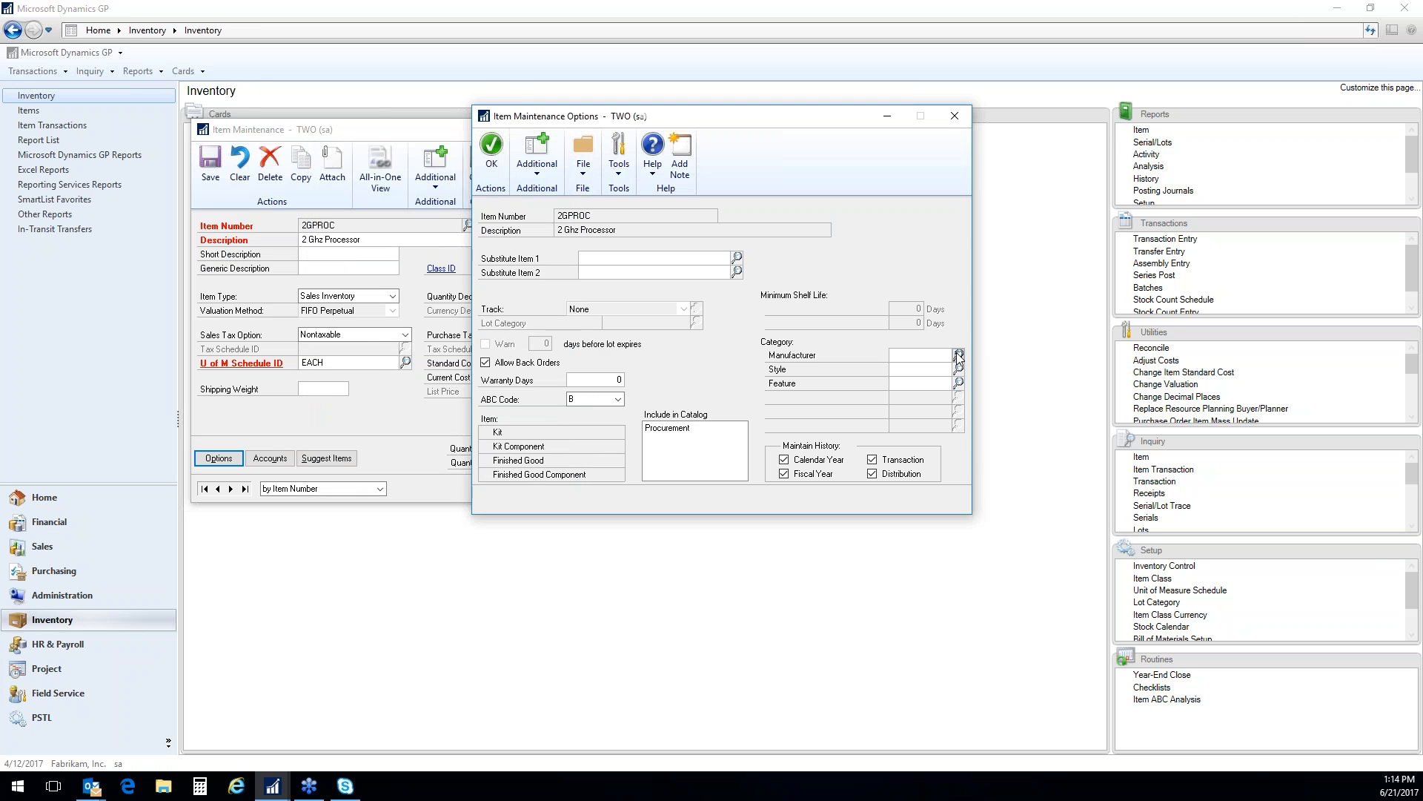
click(959, 355)
click(556, 153)
click(955, 116)
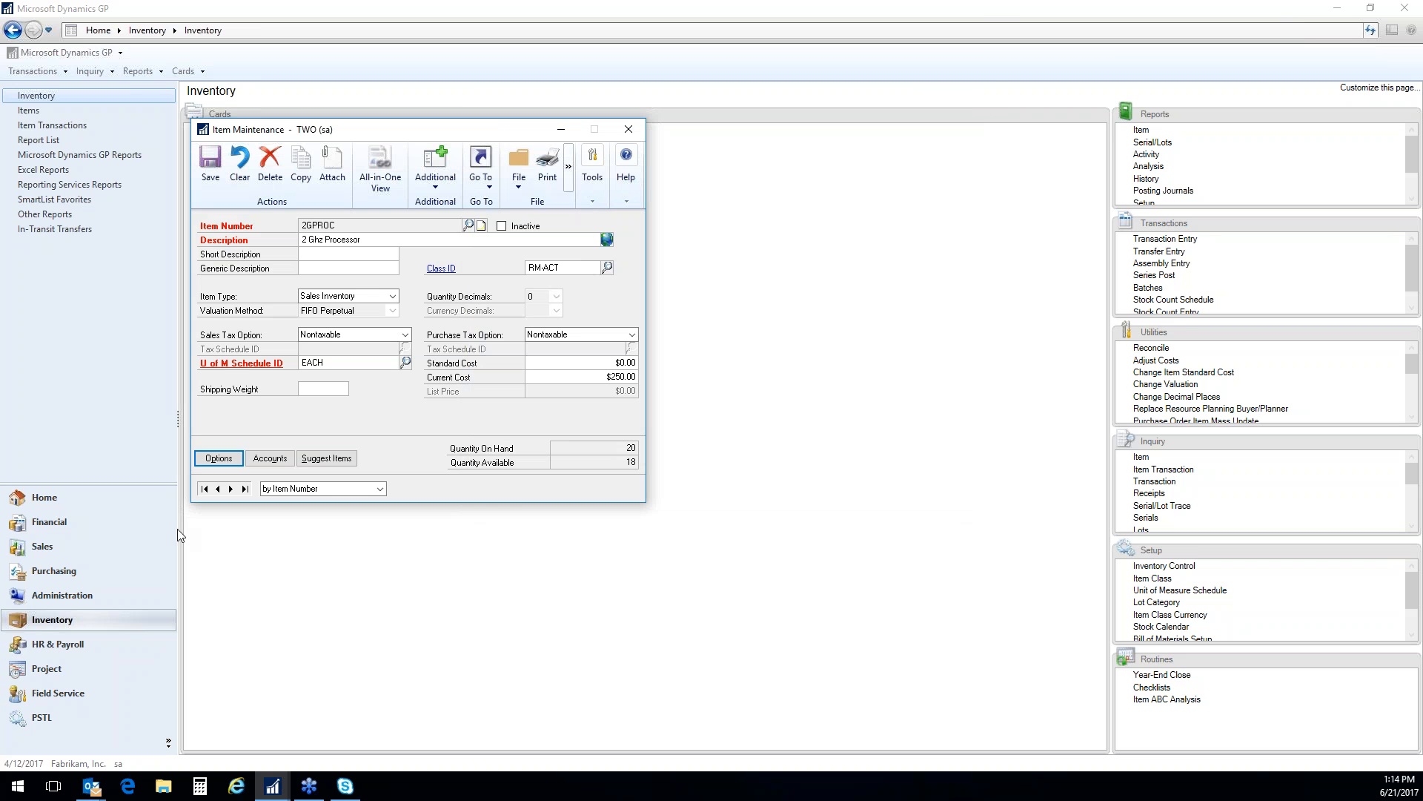
Review the posting accounts and suggested sales items of item 2GPROC, returning to the item record
click(265, 459)
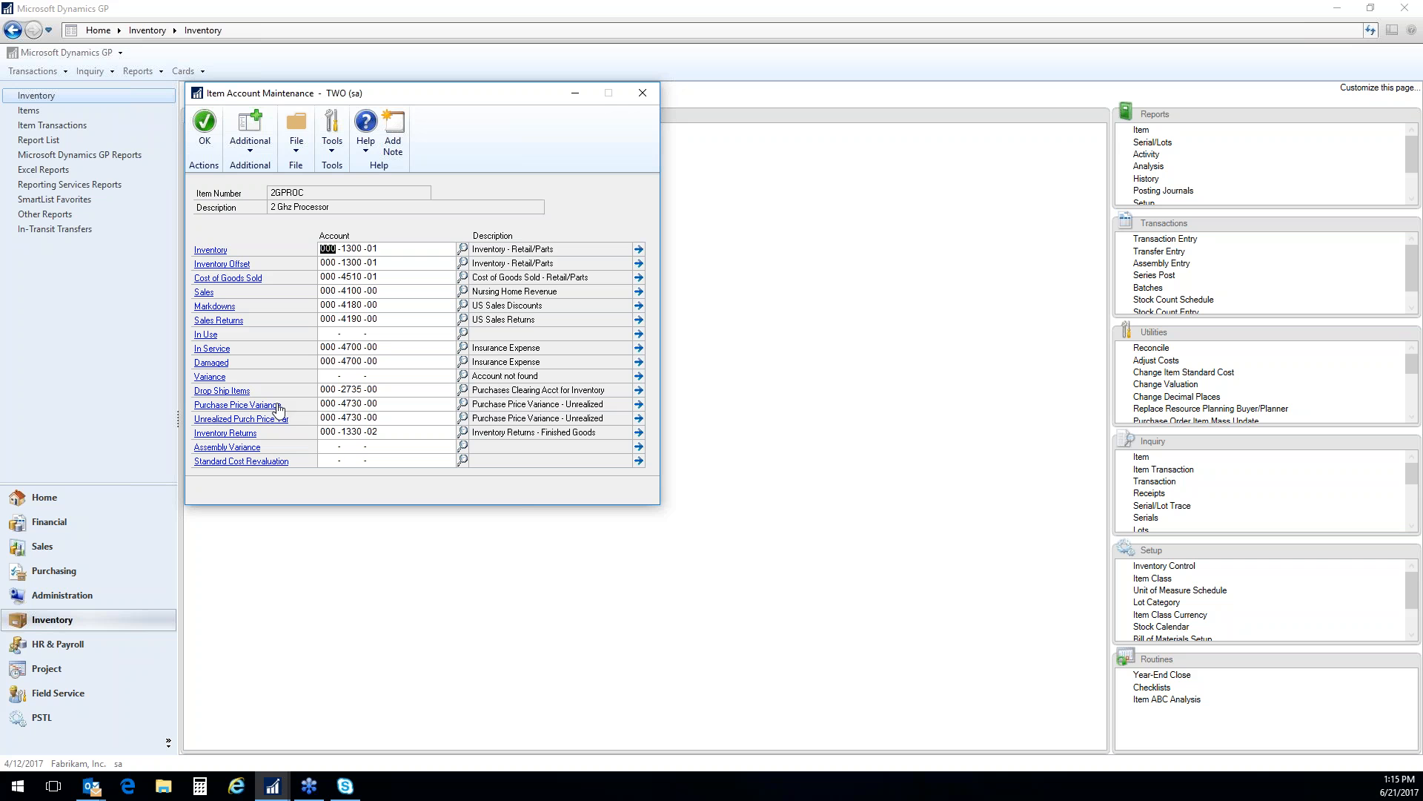
click(642, 92)
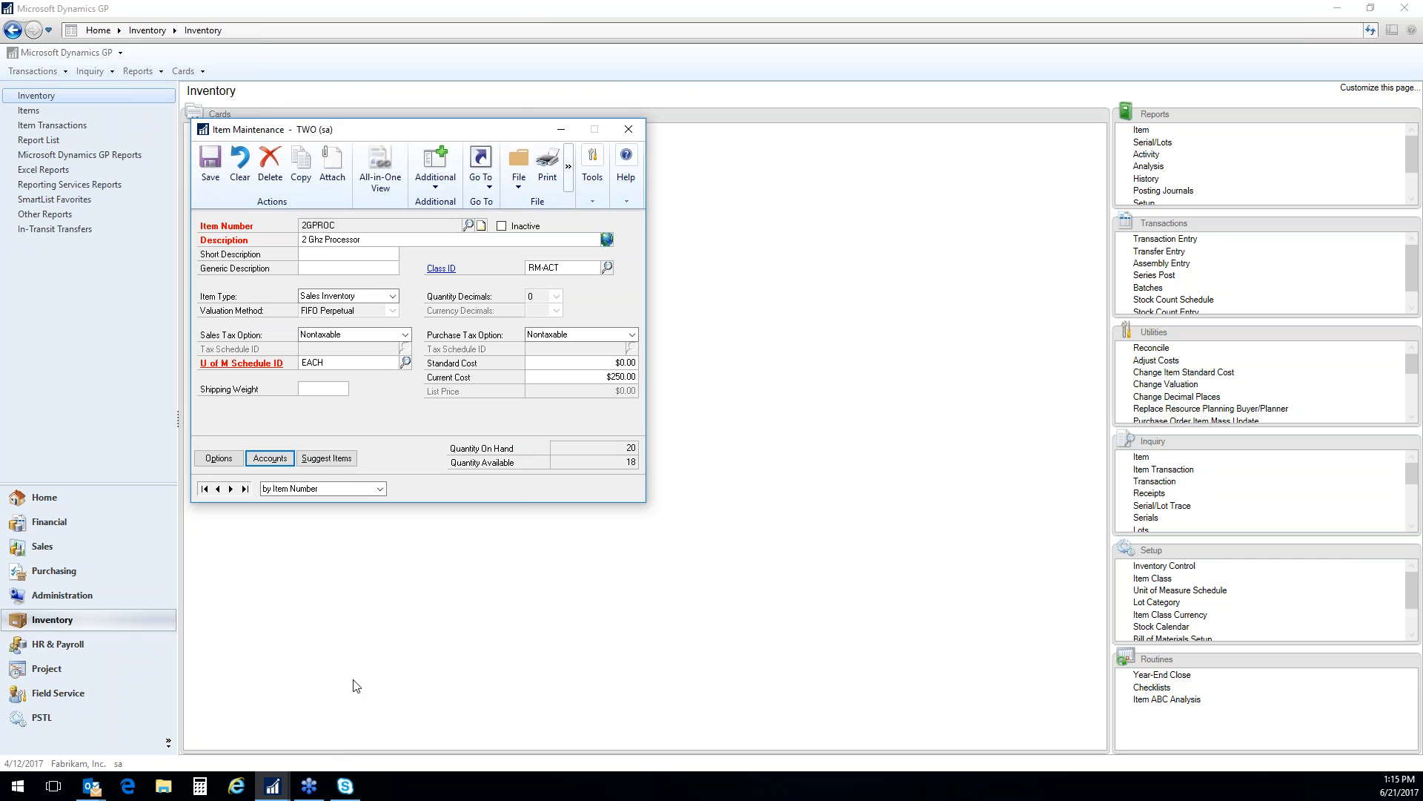
click(330, 460)
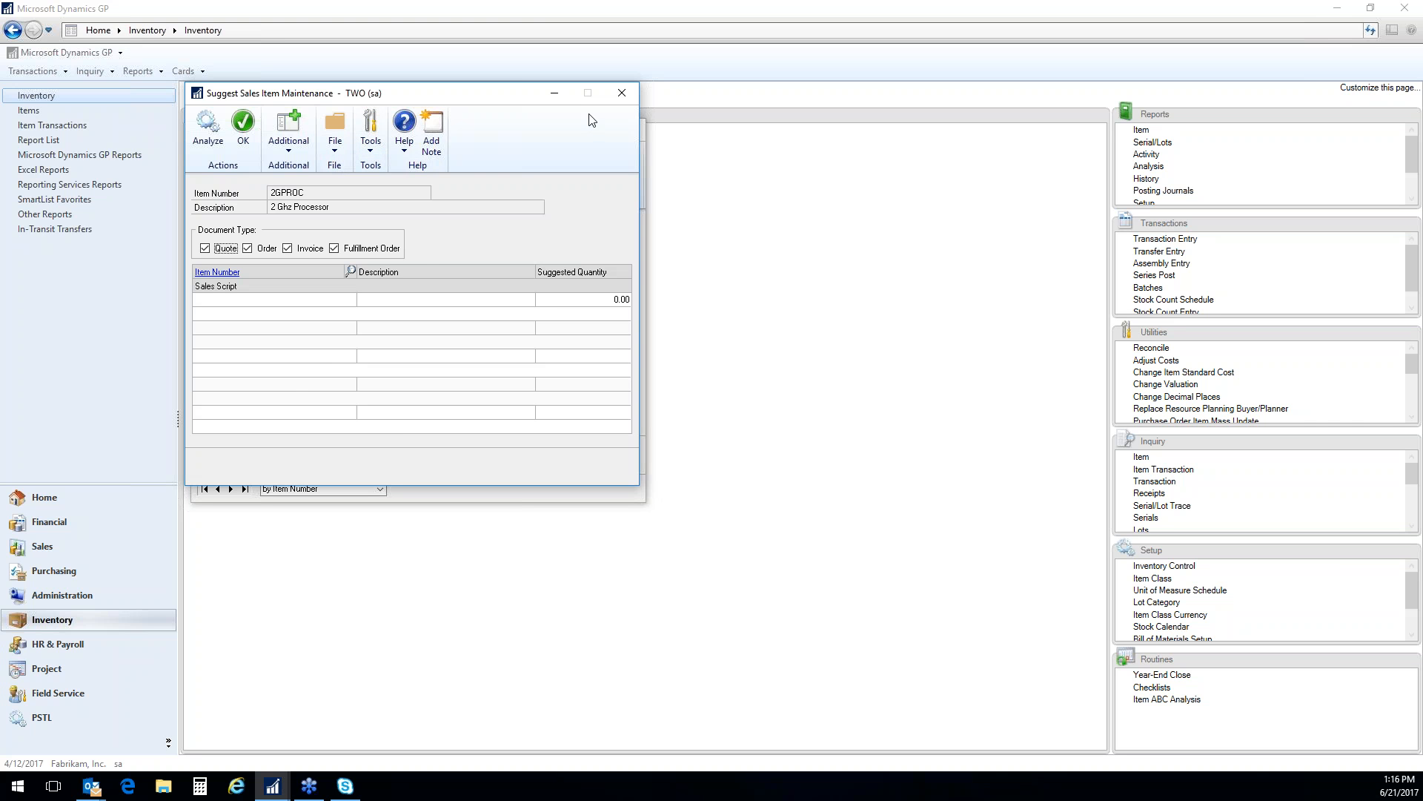
click(629, 94)
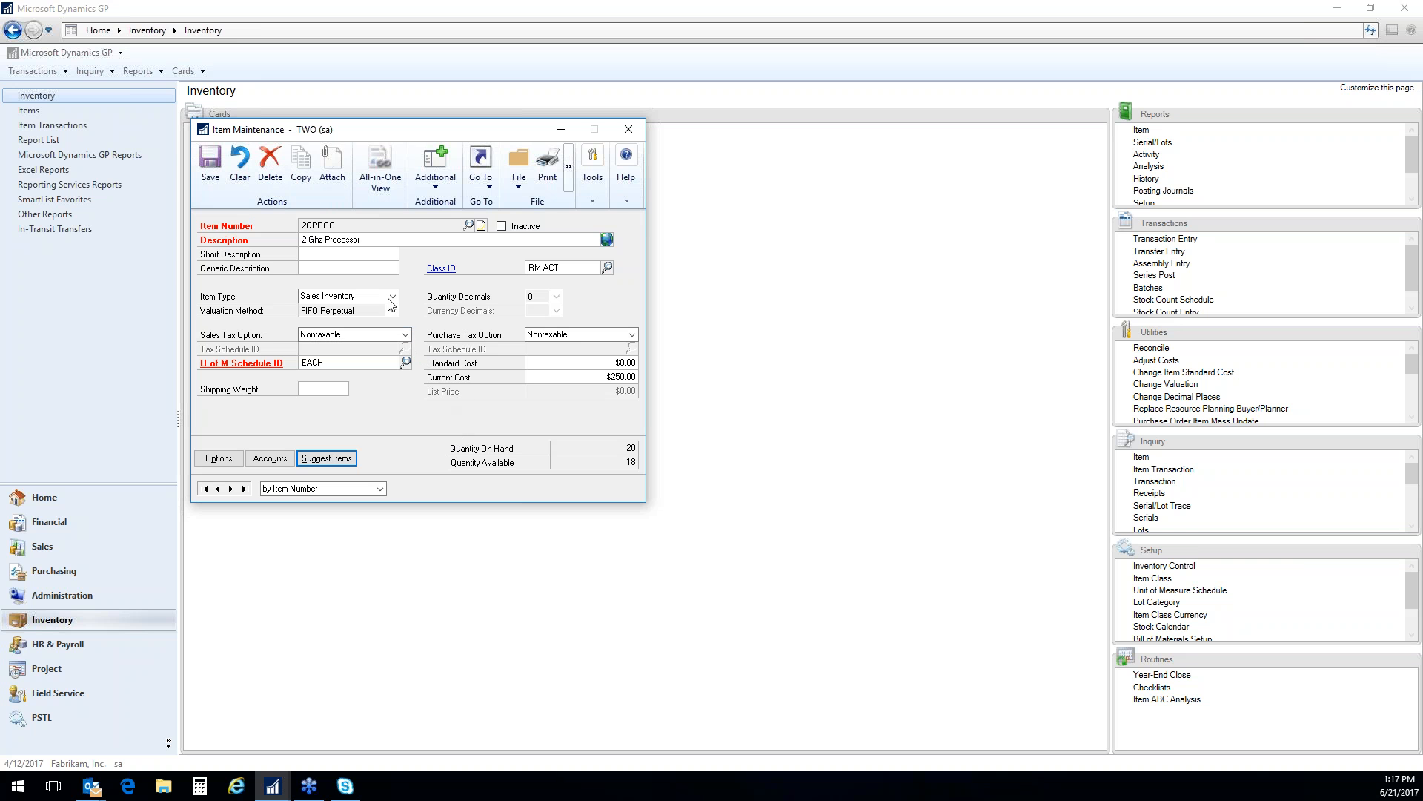
View the document attachments of item 2GPROC, accepting the HP LJ200 M276 Scan #2 device, and return to the item record
click(332, 165)
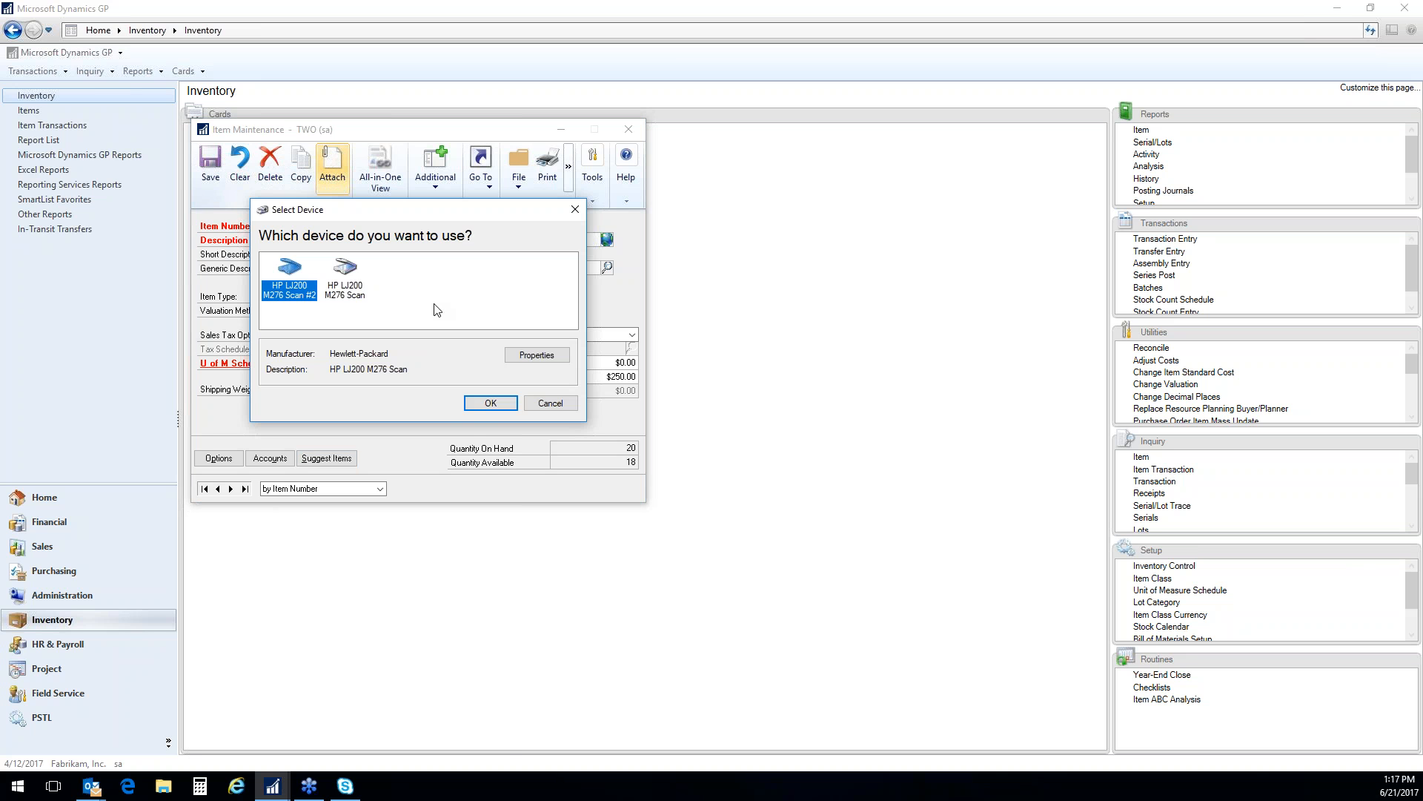
click(489, 404)
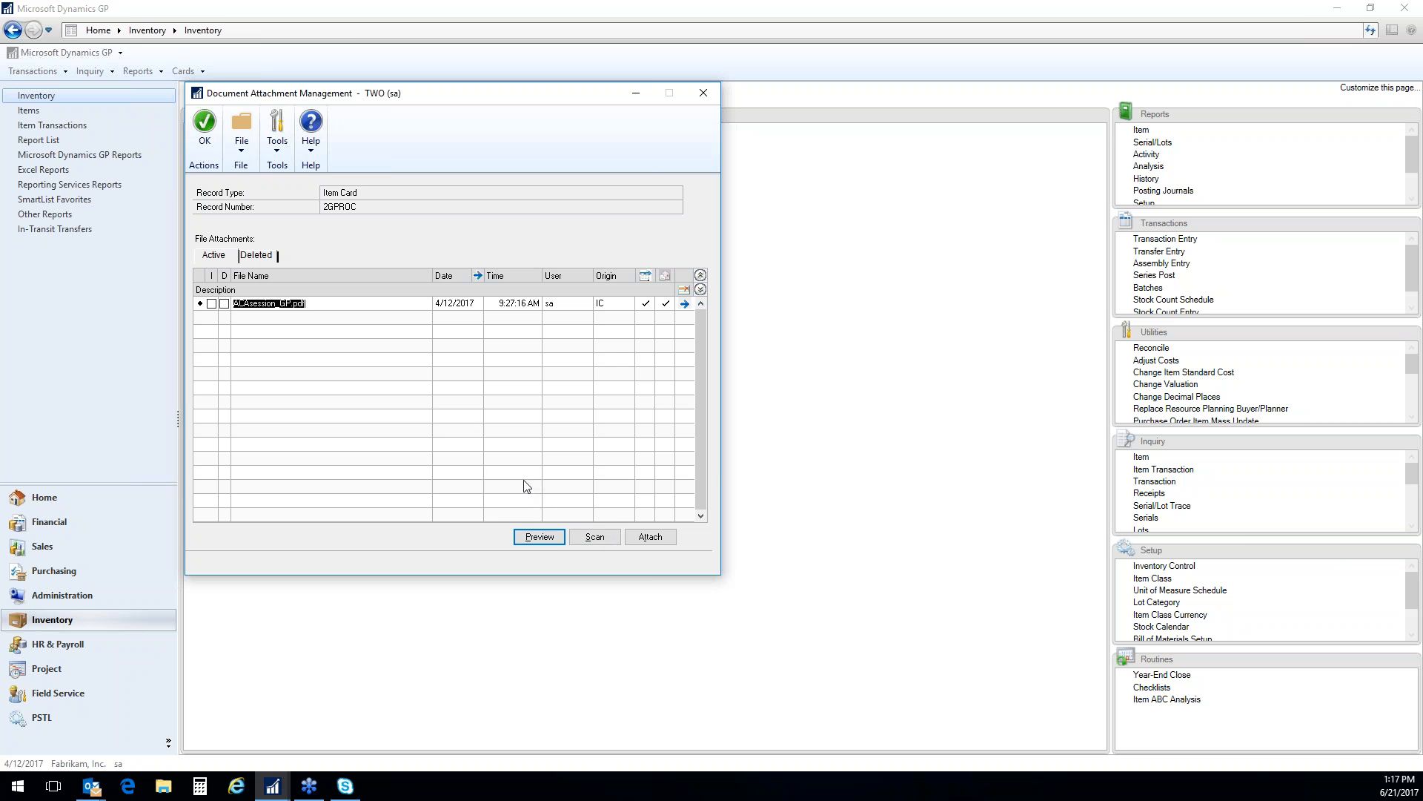
click(207, 138)
click(205, 124)
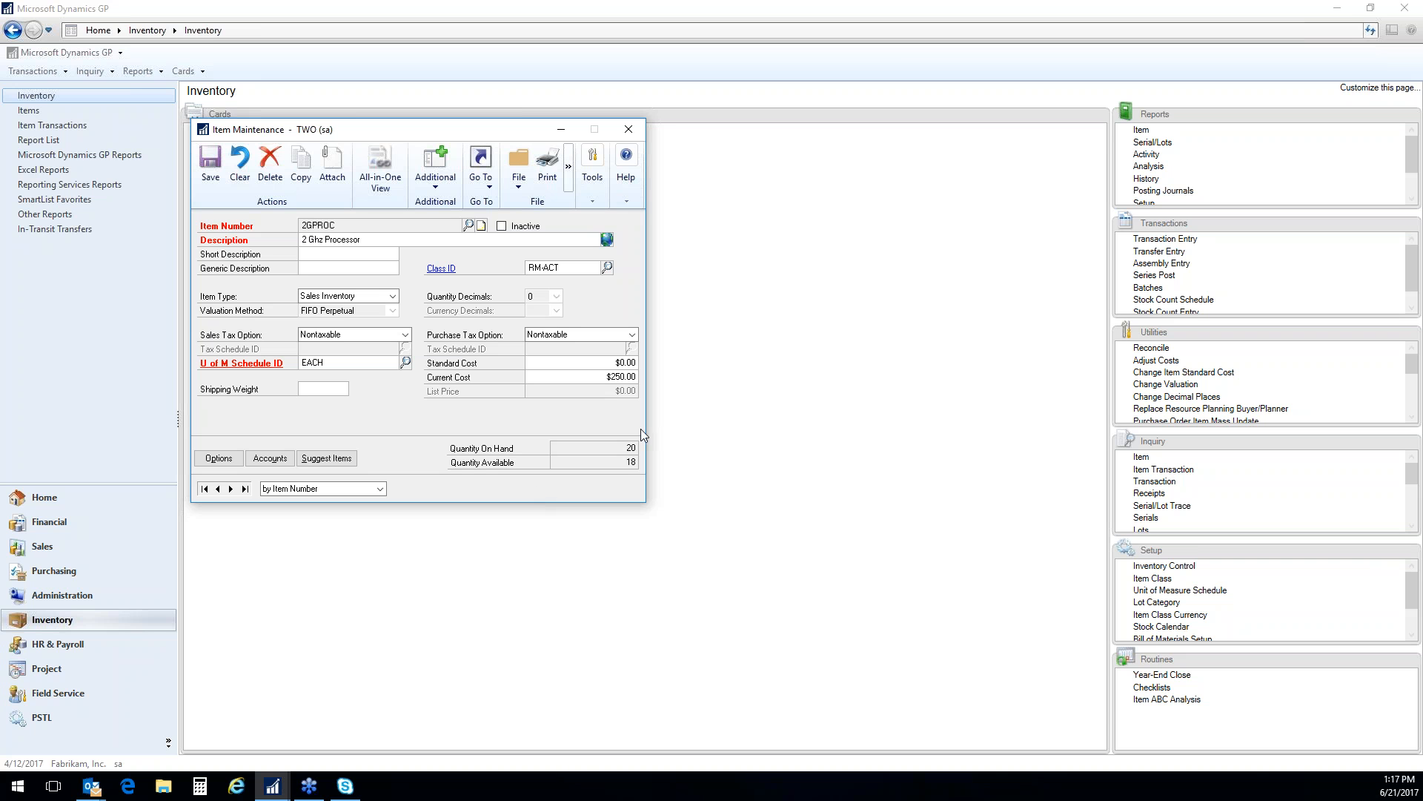
Show the price list of item 2GPROC and review the available price methods, keeping Currency Amount
click(487, 187)
click(519, 221)
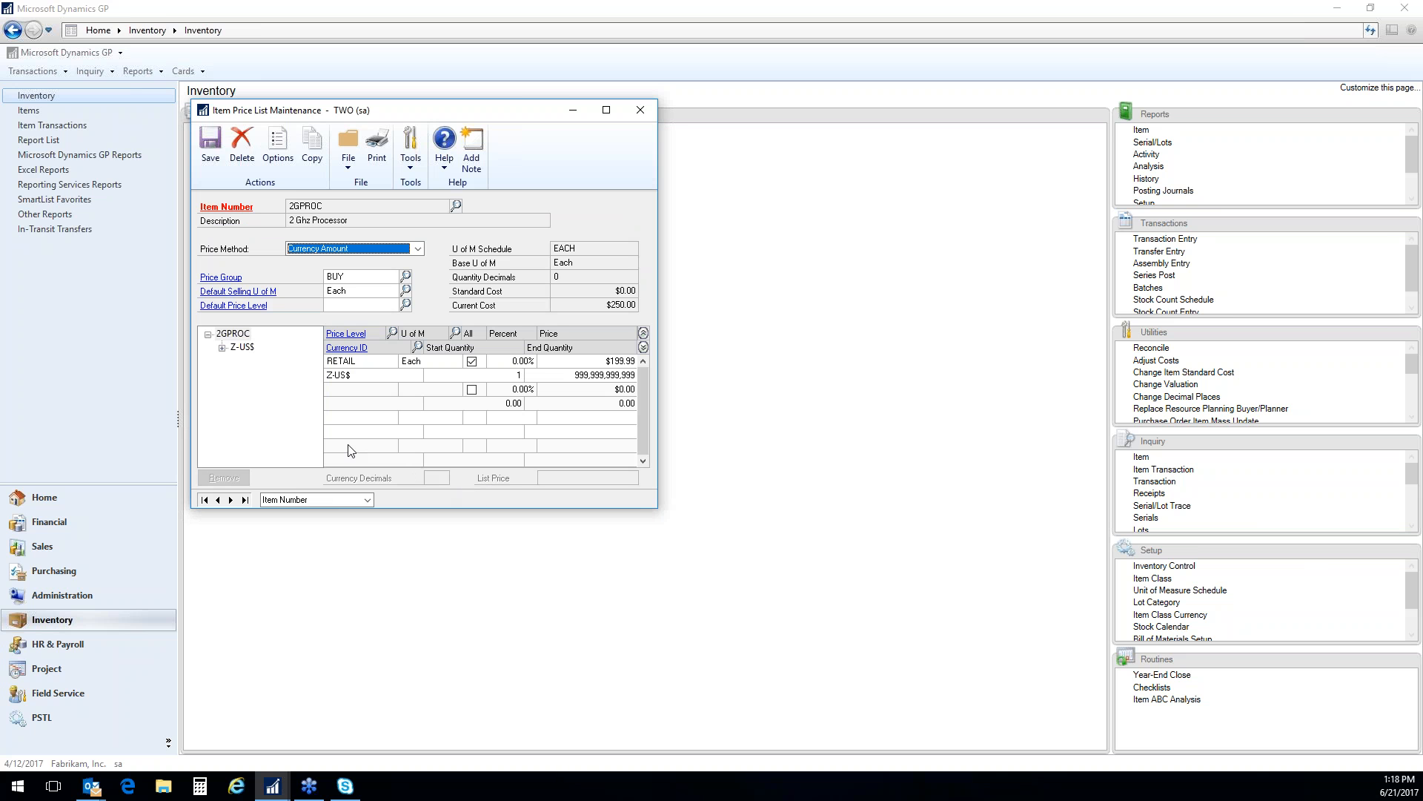
click(418, 253)
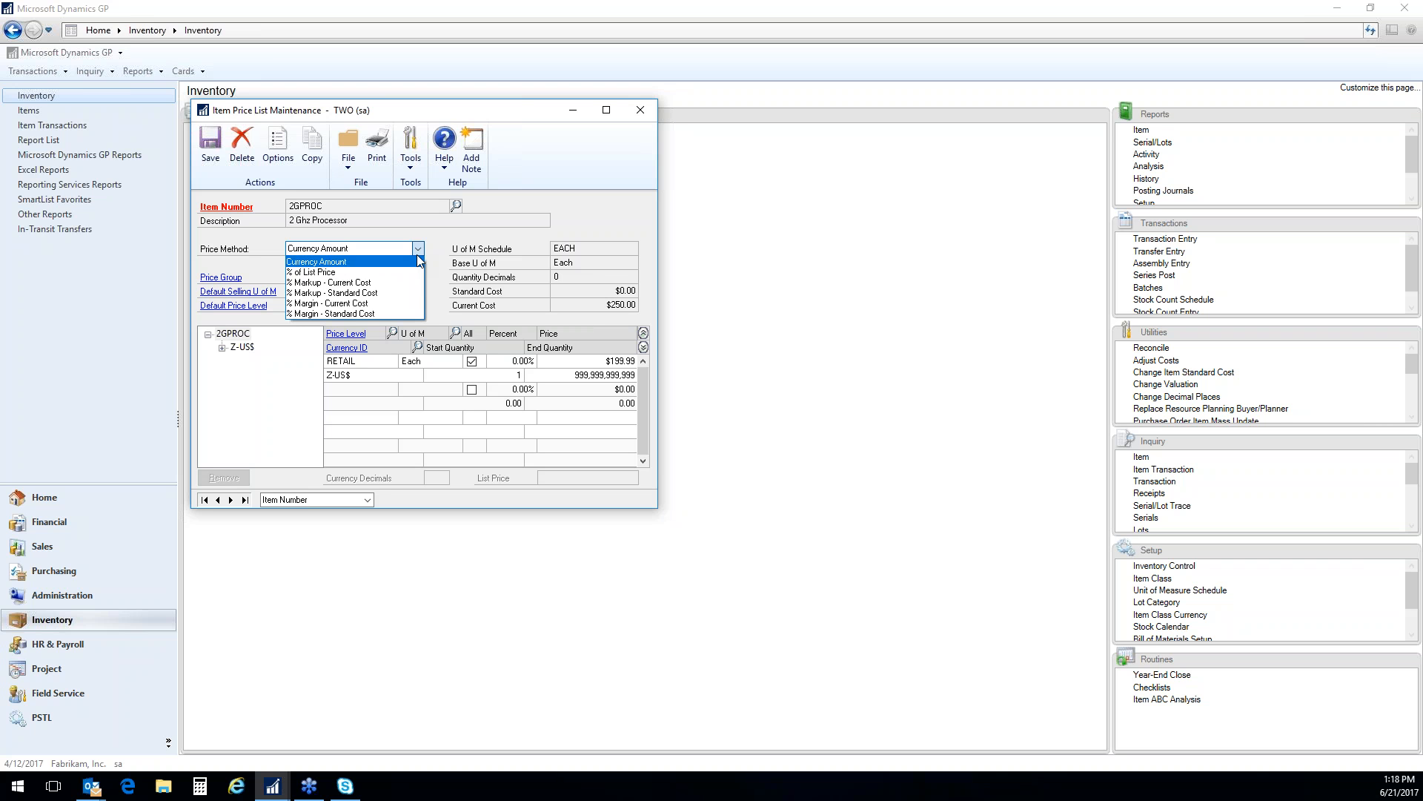
click(417, 261)
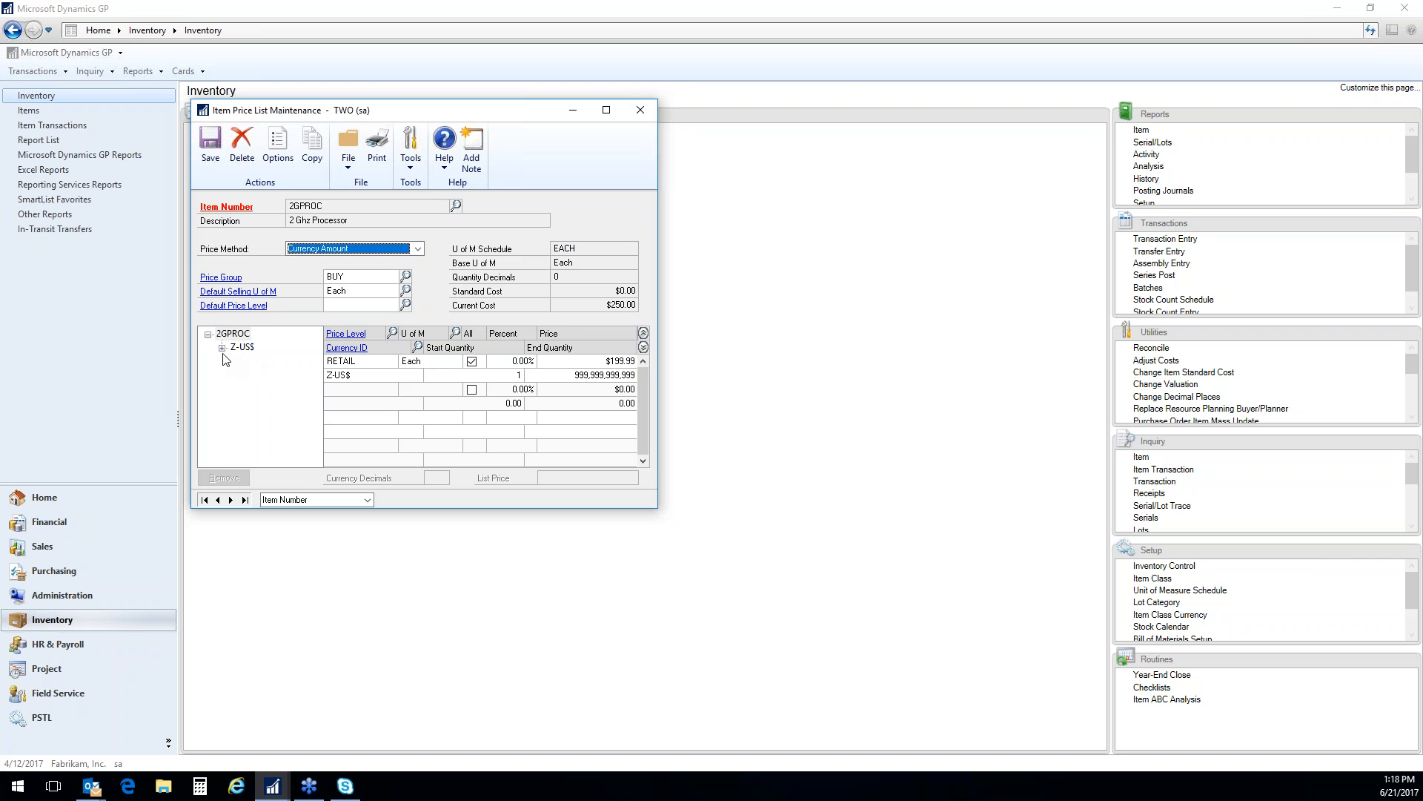
Examine the Z-US$ RETAIL price for Each, toggle its All quantities option off and on, and close the price list
click(223, 349)
click(236, 361)
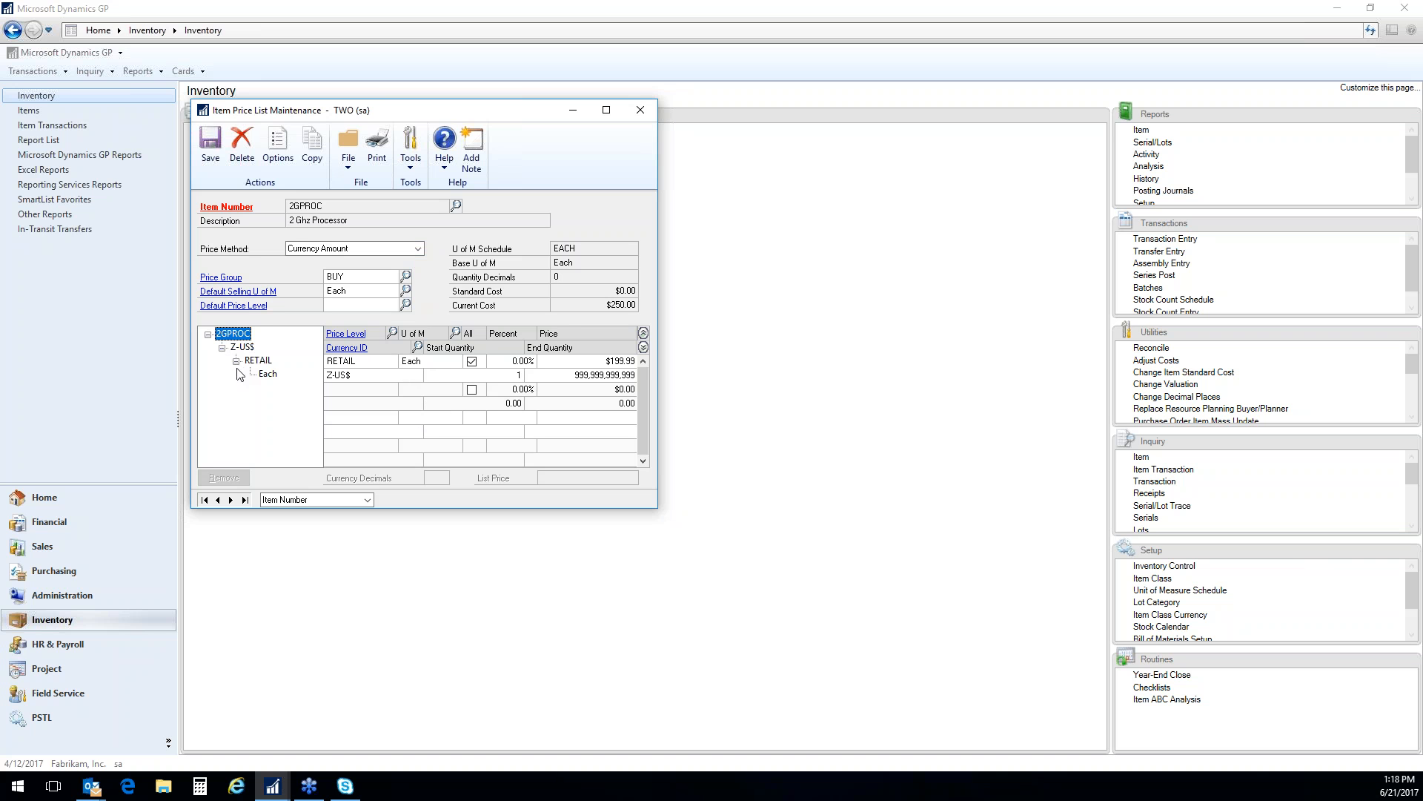
click(268, 374)
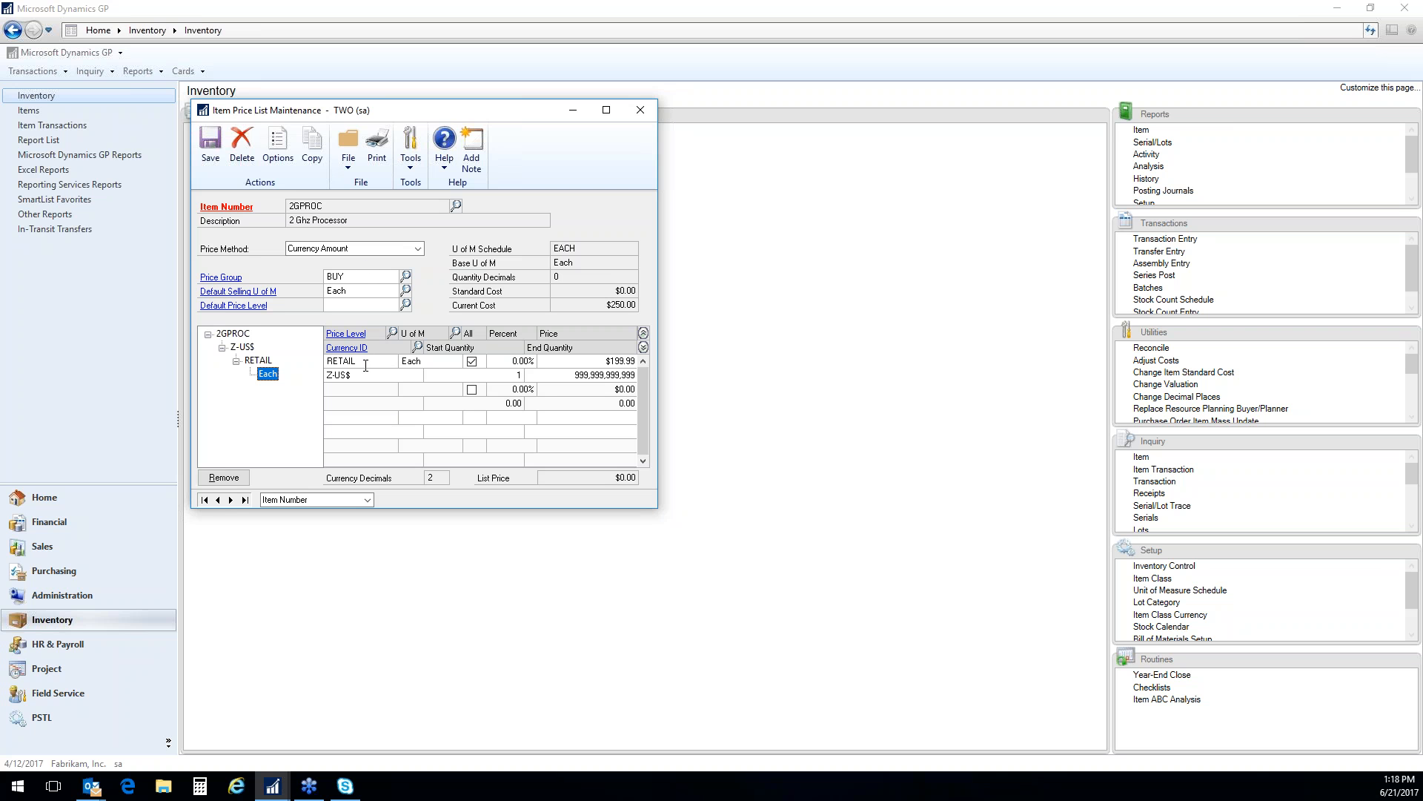
click(472, 364)
click(471, 361)
click(642, 112)
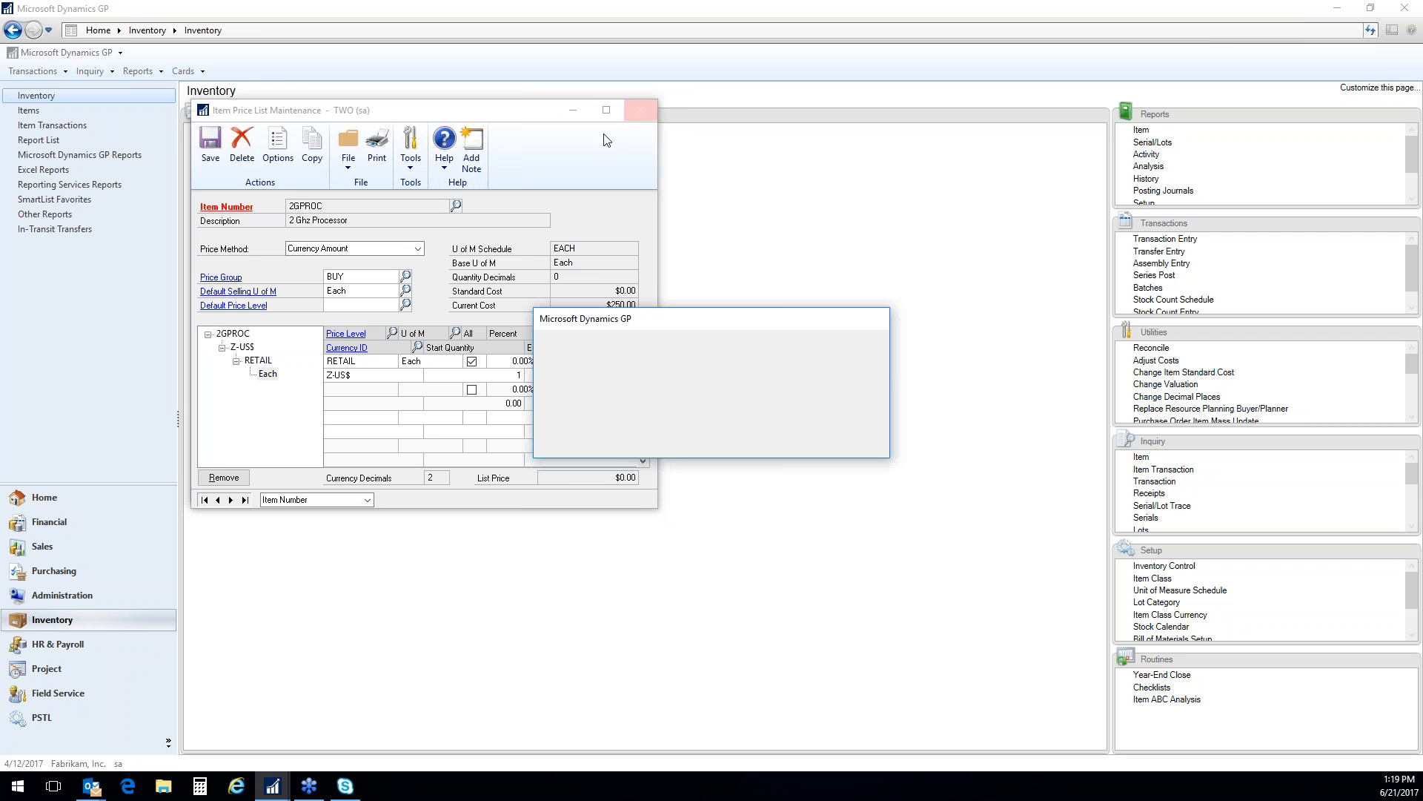
click(681, 439)
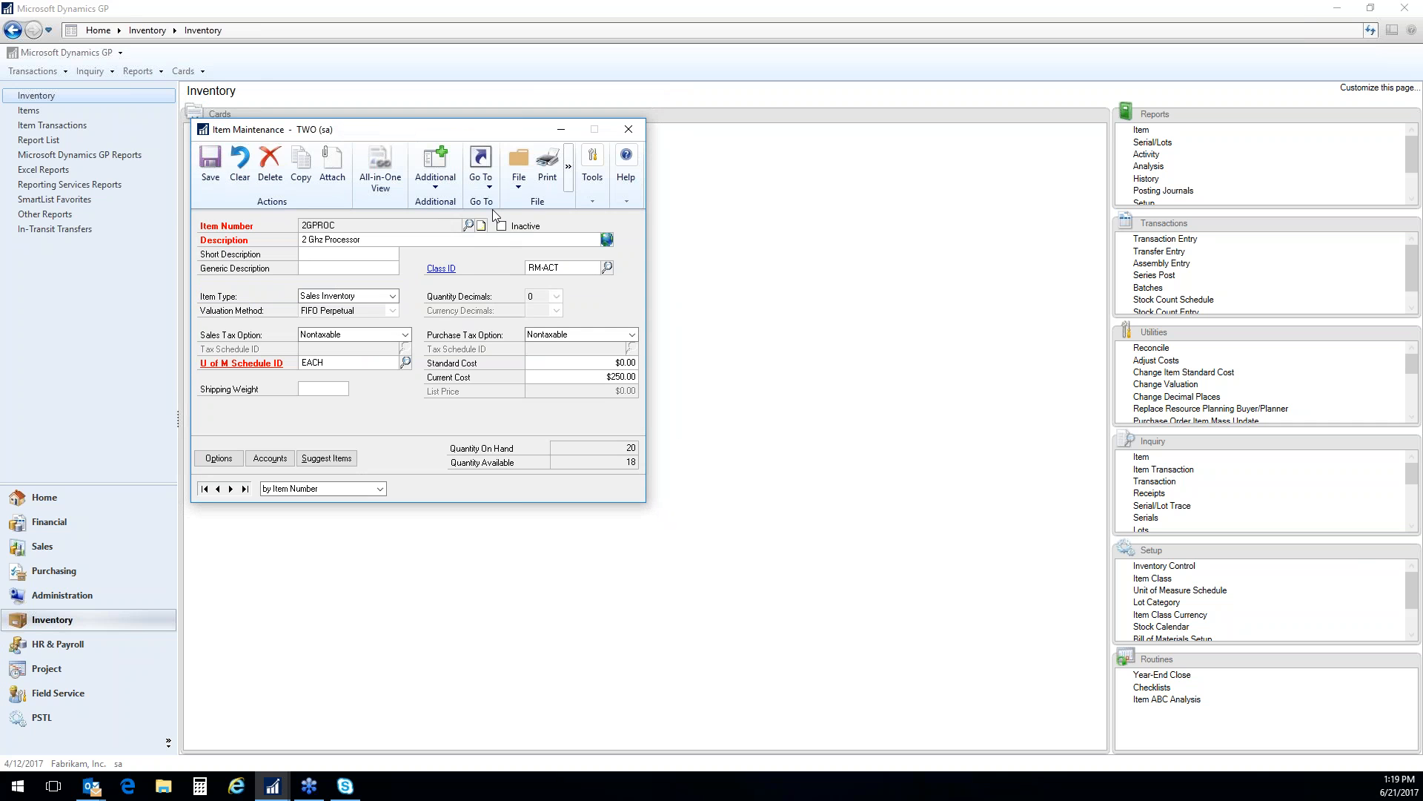
Show the quantities and sites of item 2GPROC and examine the detail of its allocated quantity
click(482, 174)
click(524, 237)
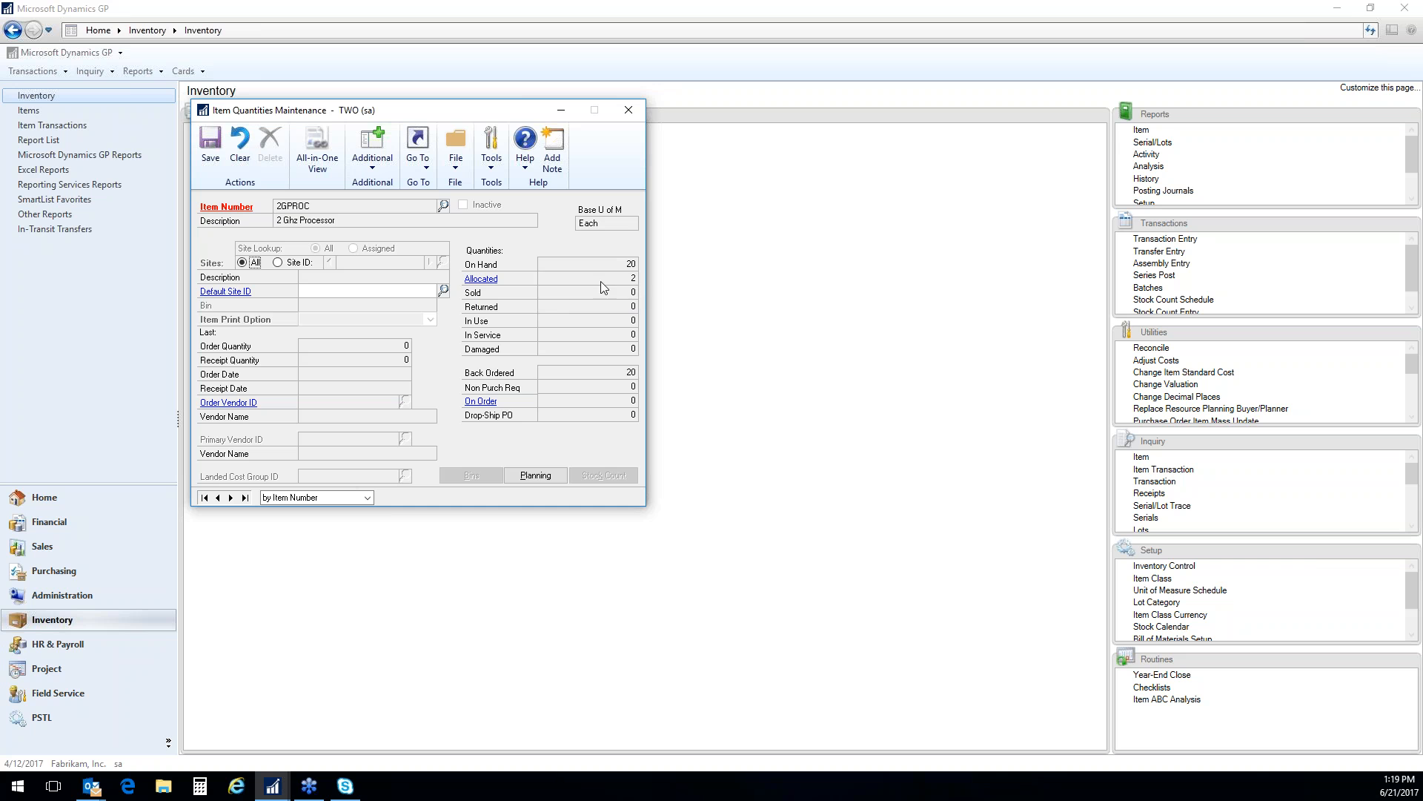
click(481, 281)
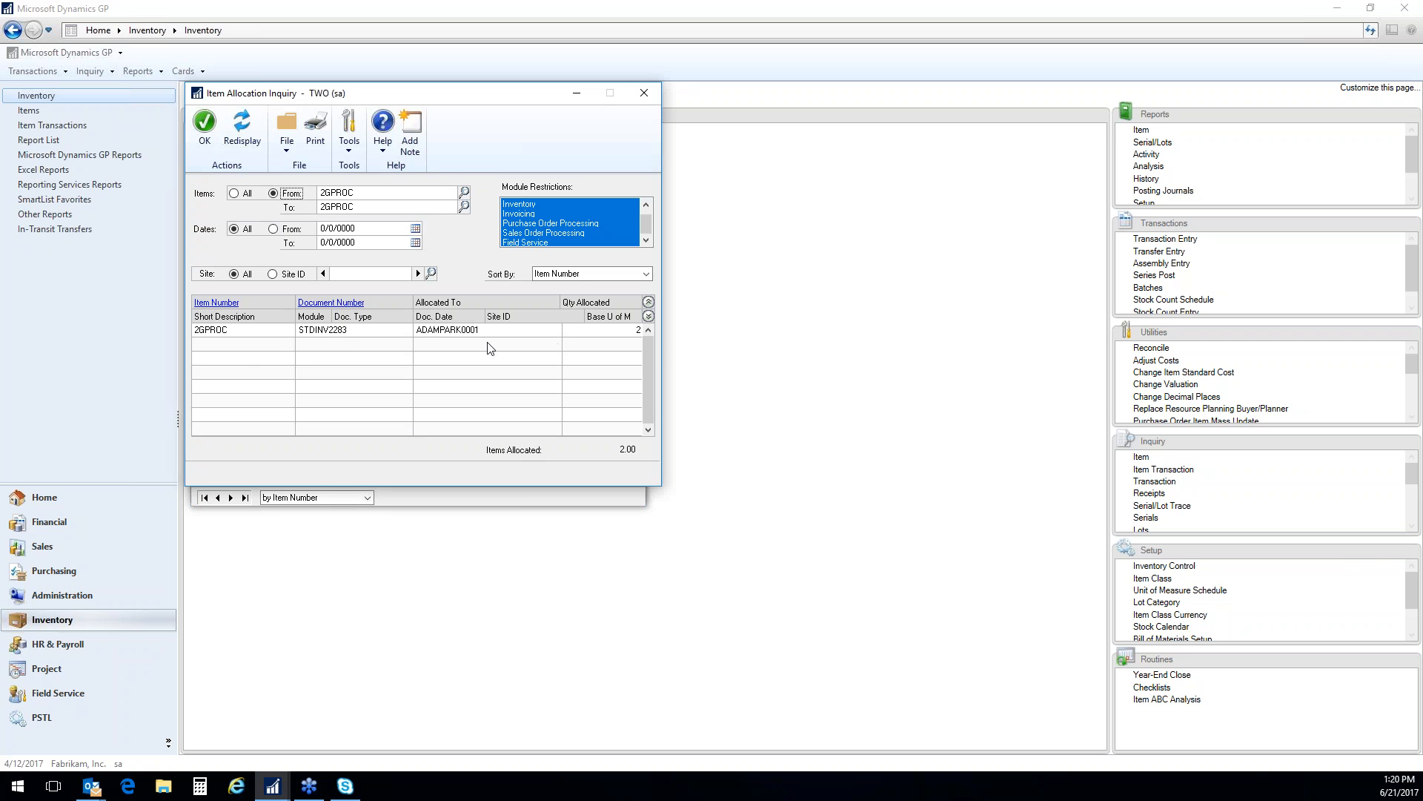
click(648, 316)
click(648, 302)
Inspect the sales invoice behind the allocation, then close the inquiry and quantities windows
click(326, 334)
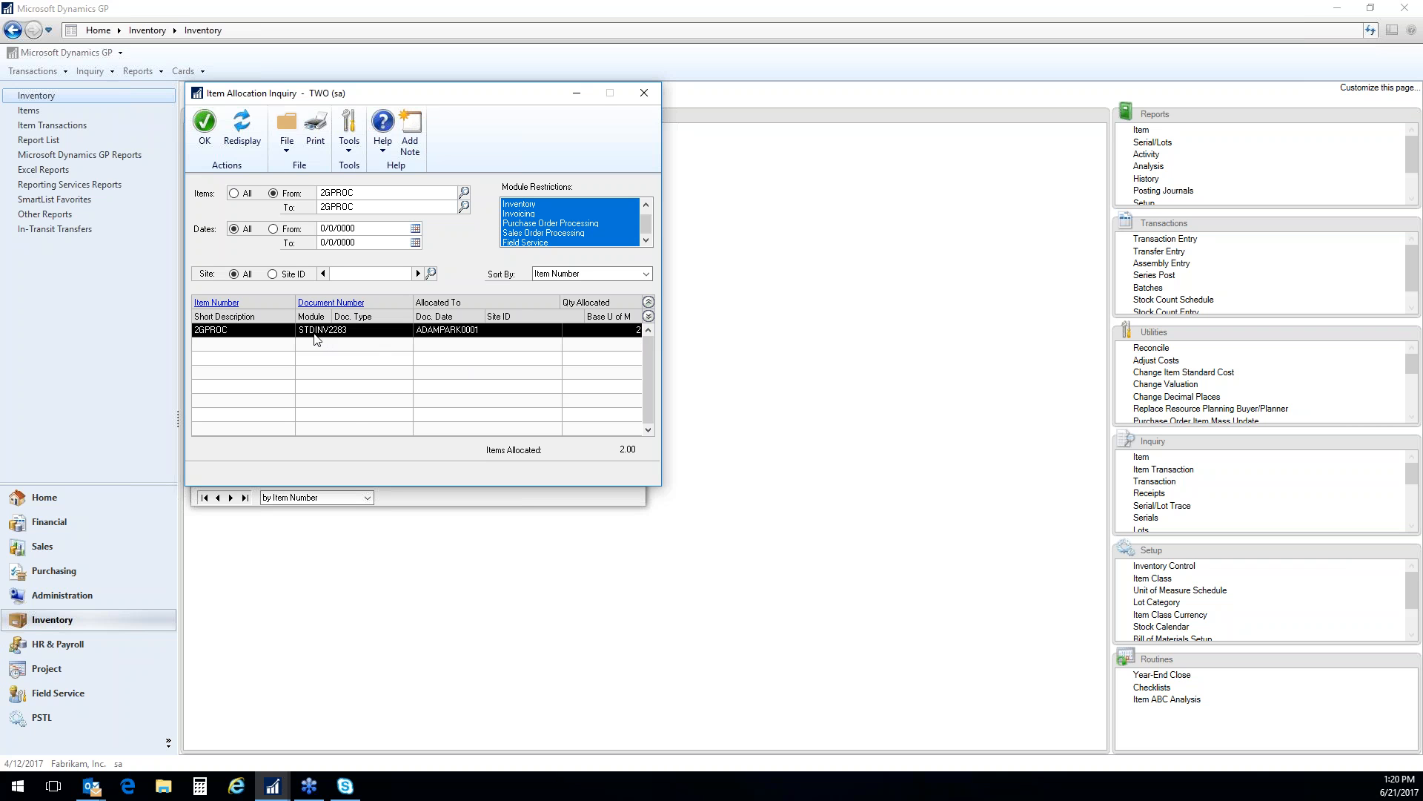
double_click(342, 340)
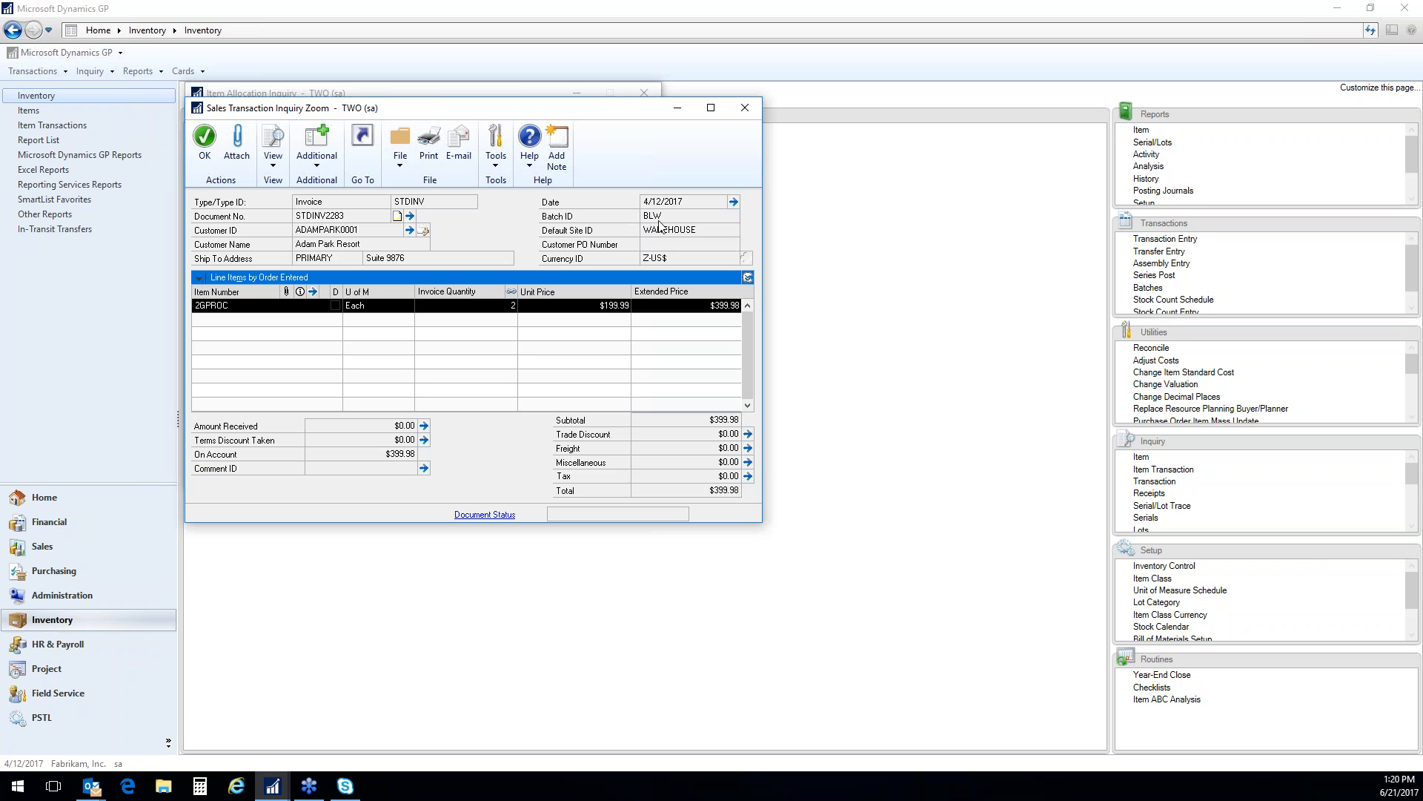
click(745, 109)
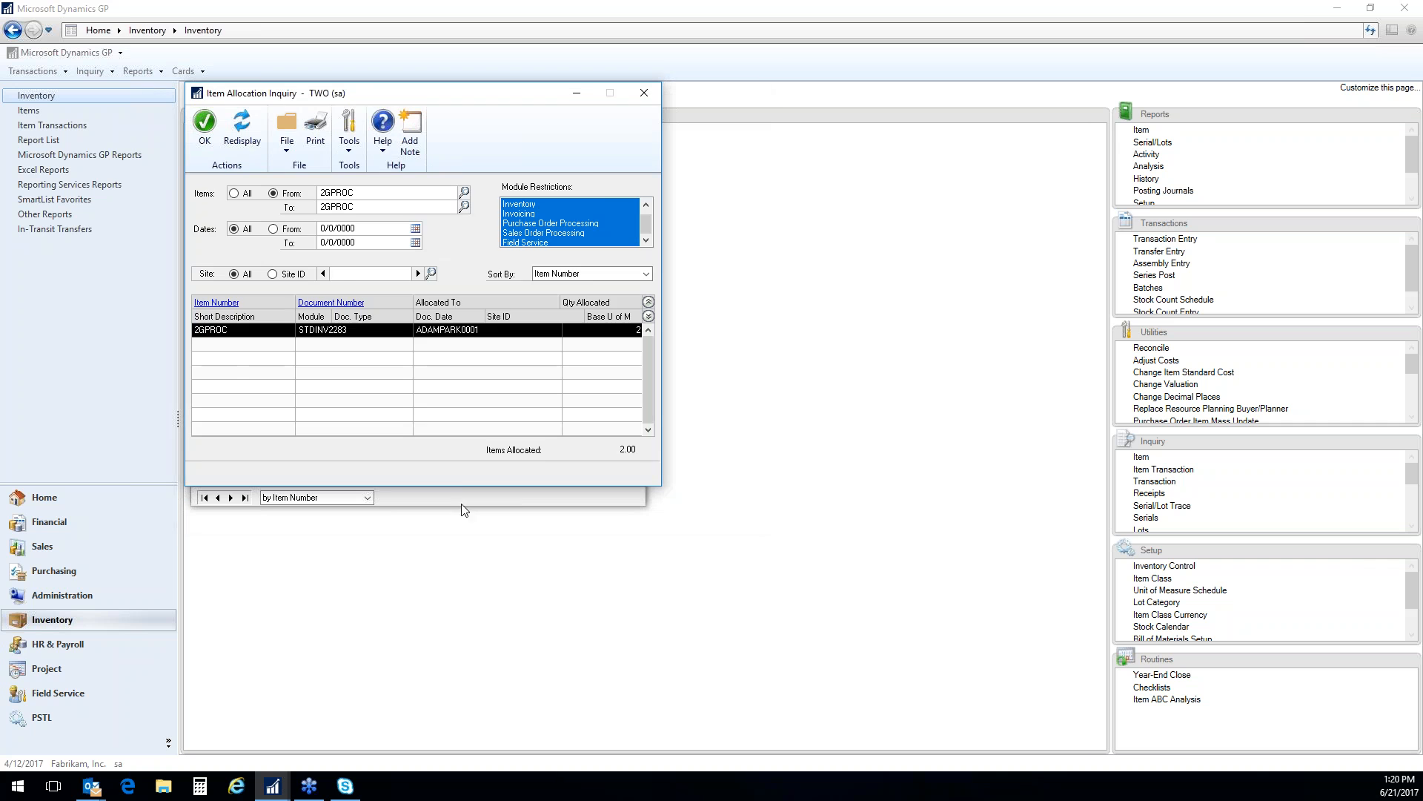
click(644, 93)
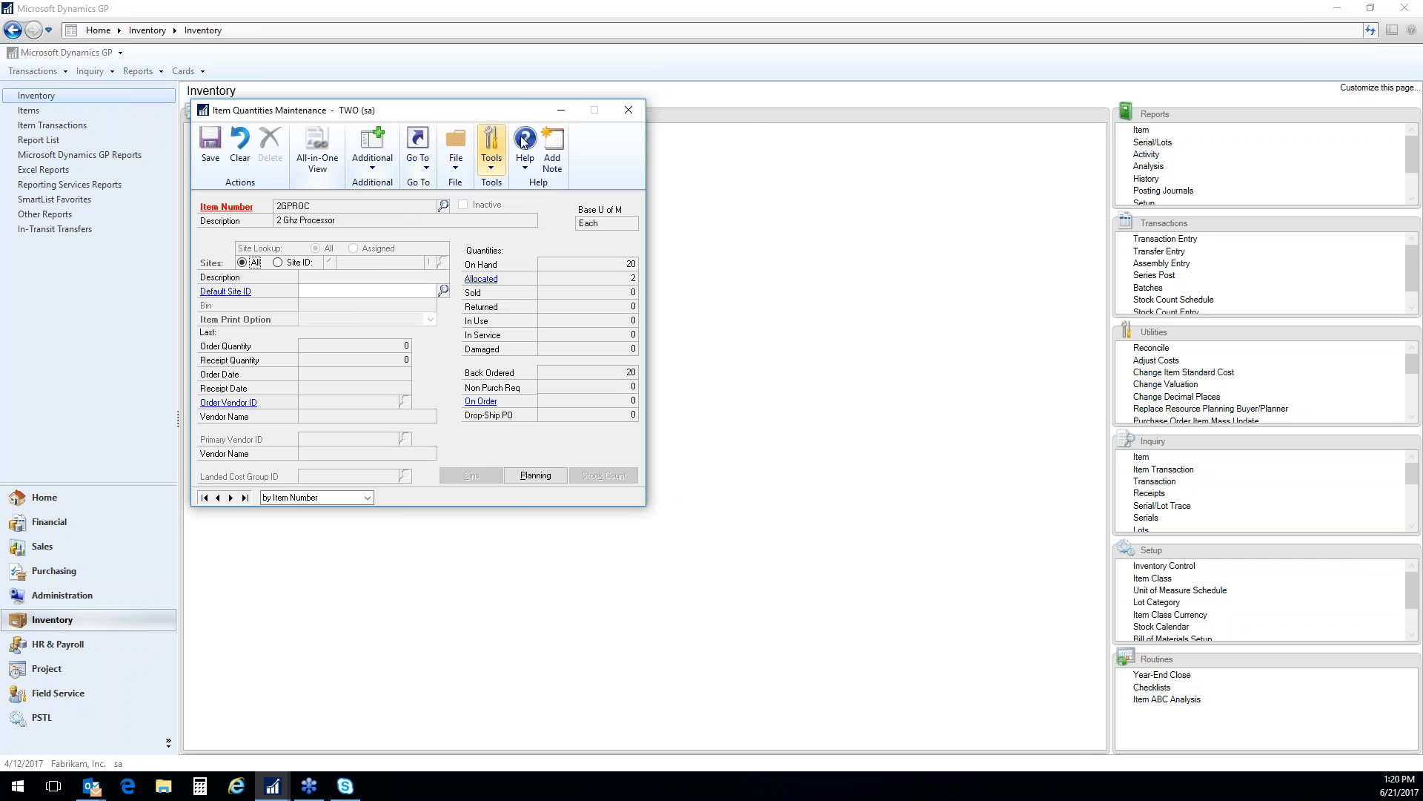
click(627, 112)
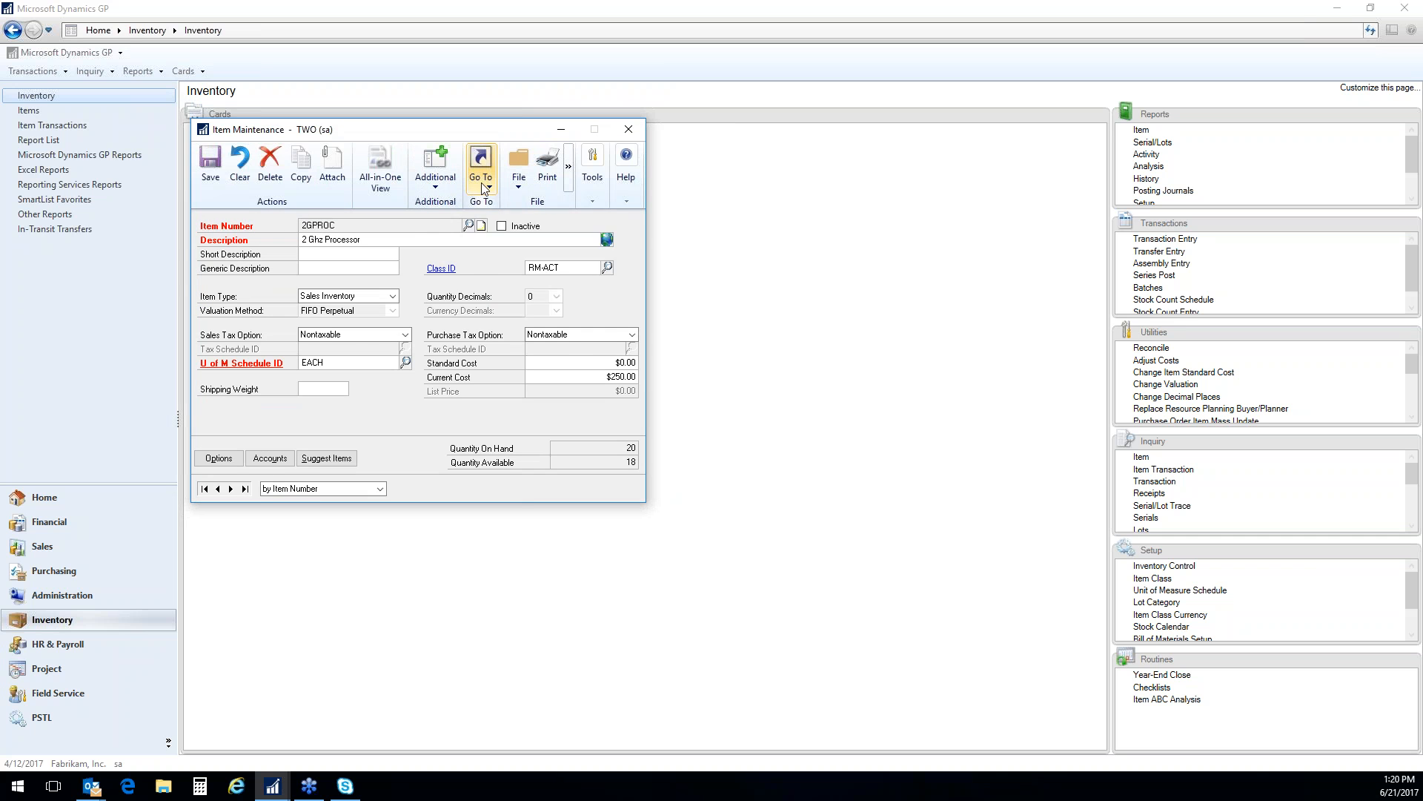
Review the purchasing options of item 2GPROC and return to the item record
click(480, 172)
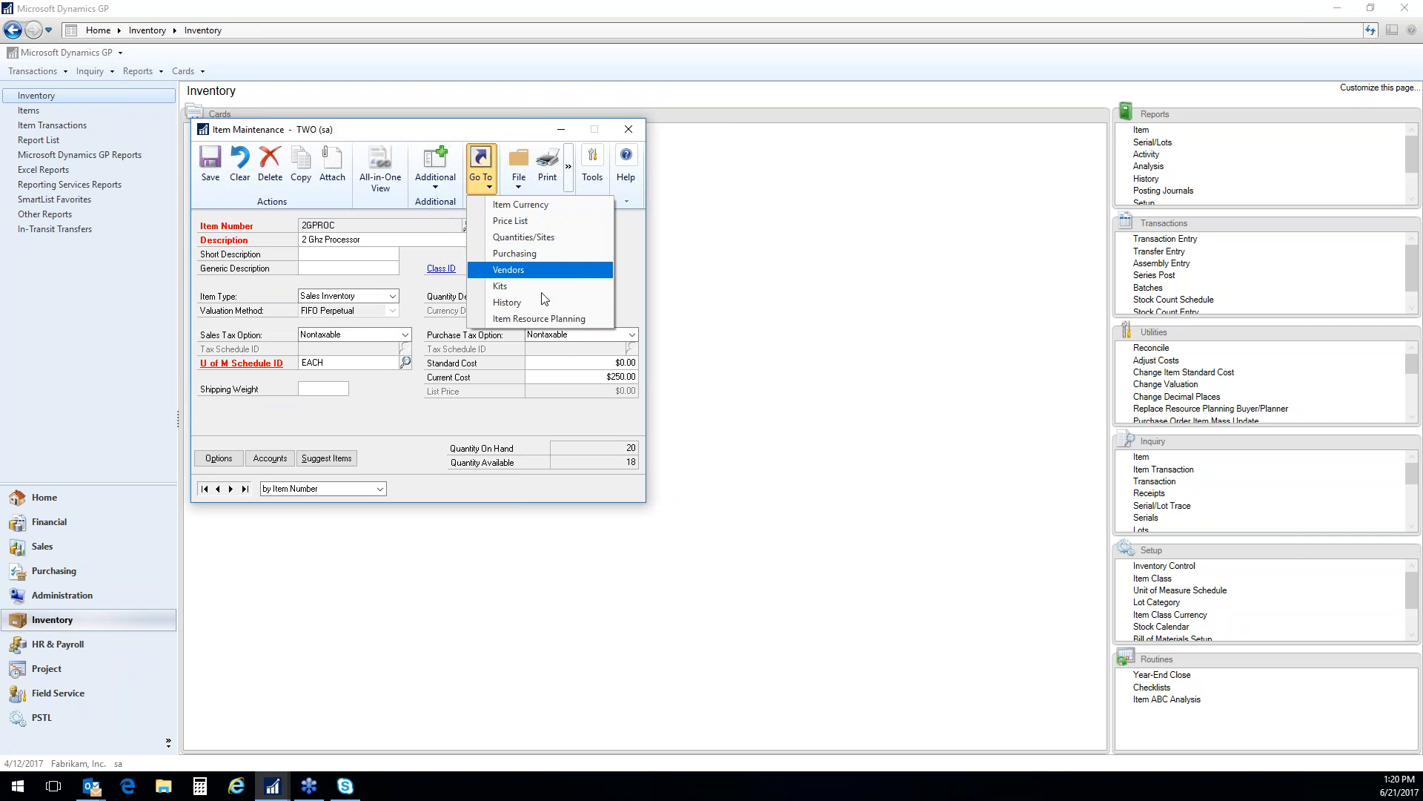
click(535, 253)
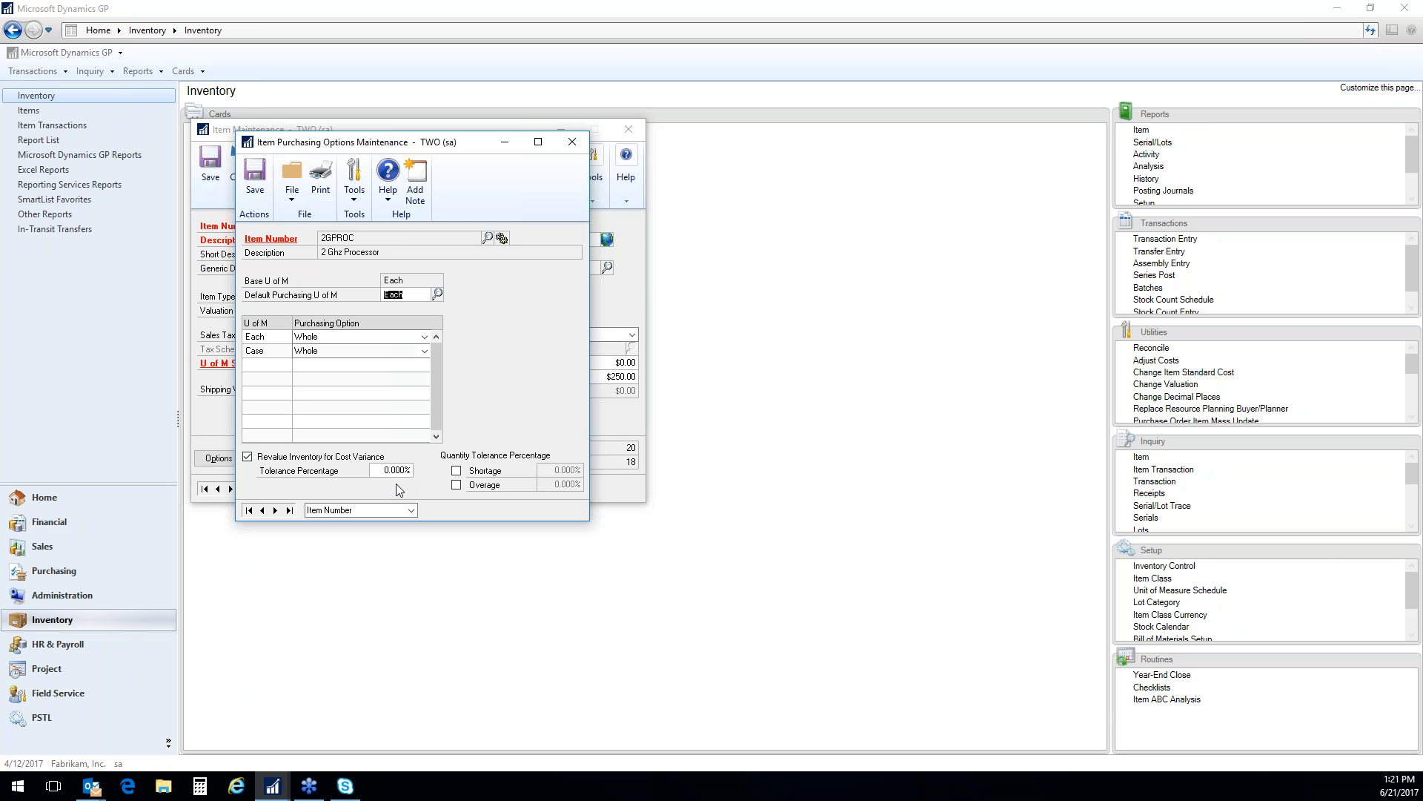
click(575, 147)
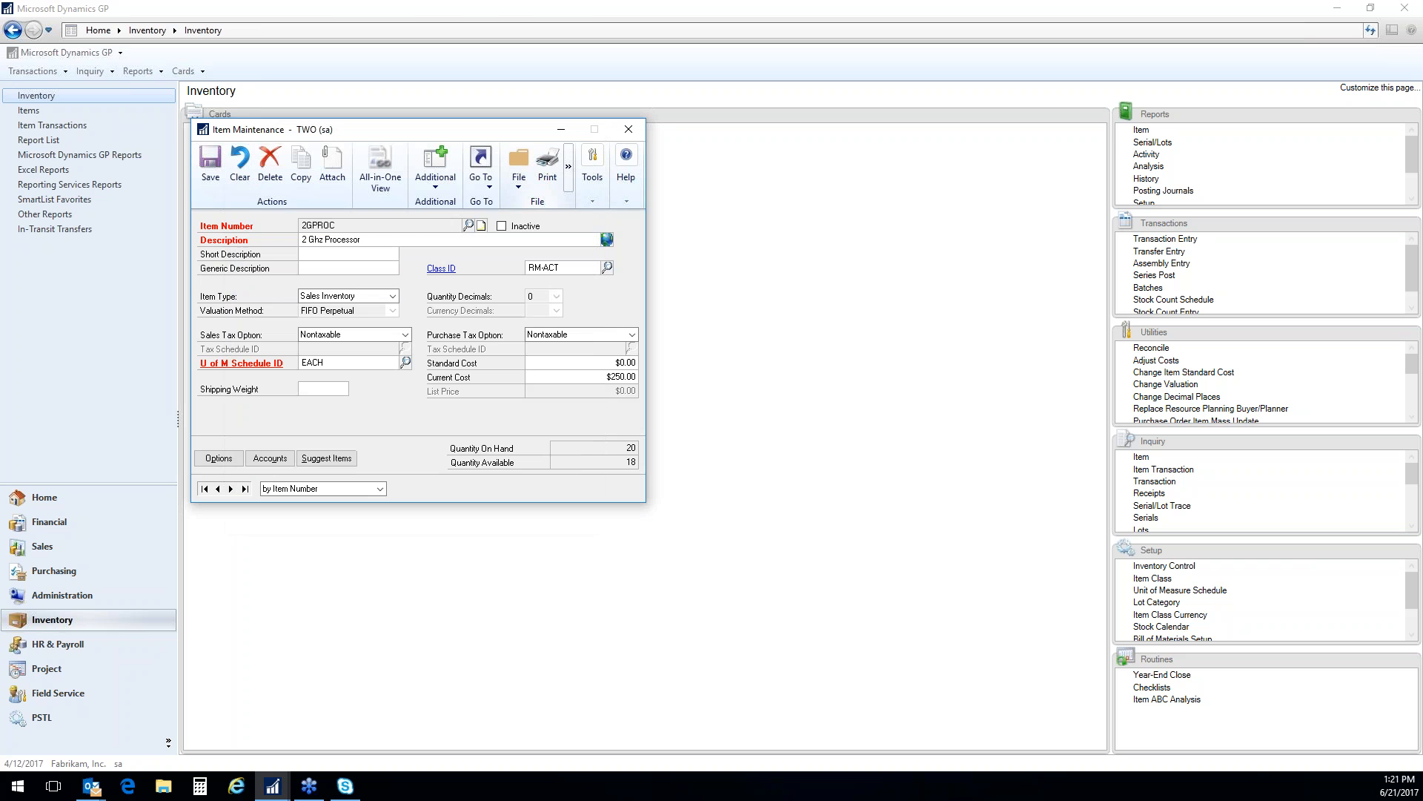
Show the vendor record of item 2GPROC for its assigned vendor Advanced Office Systems
click(487, 188)
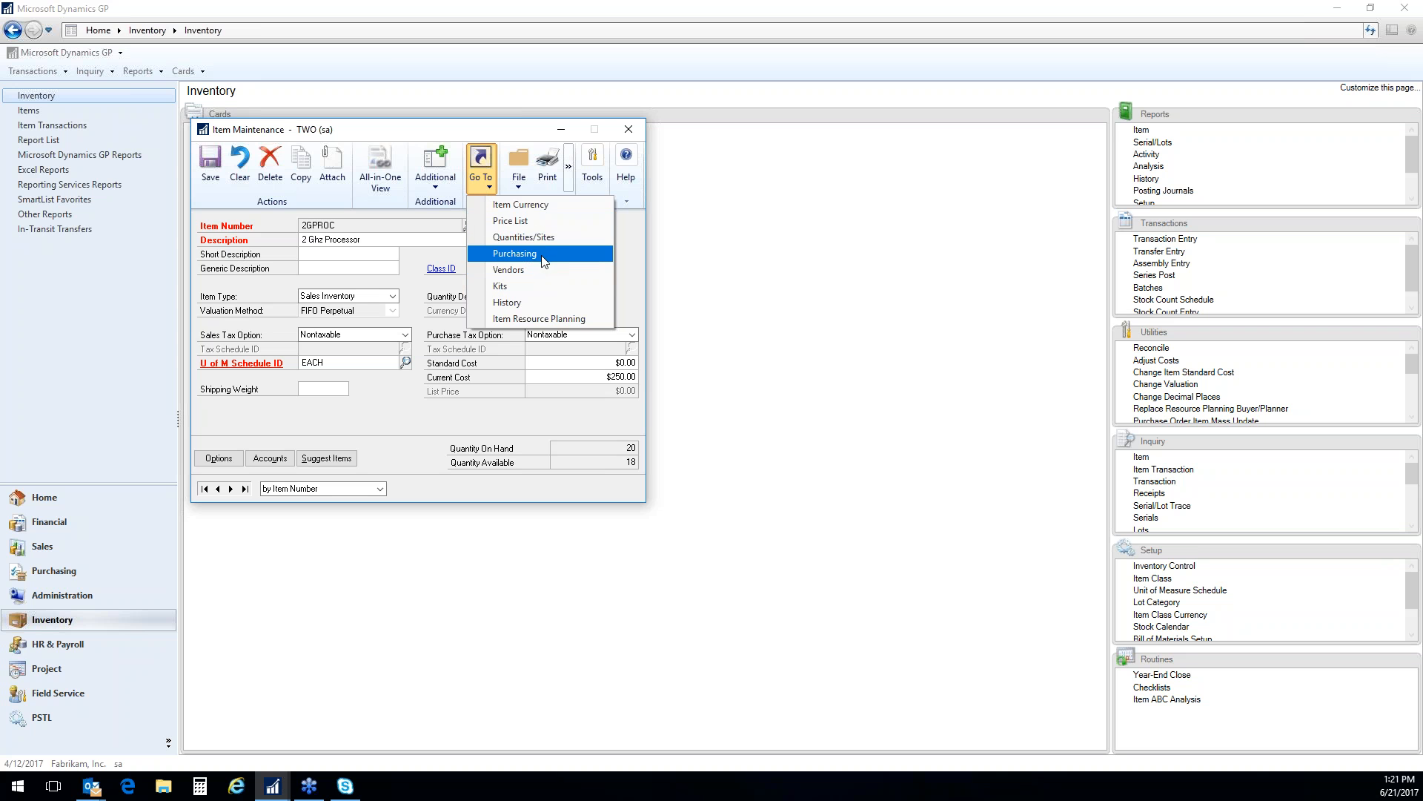
click(528, 270)
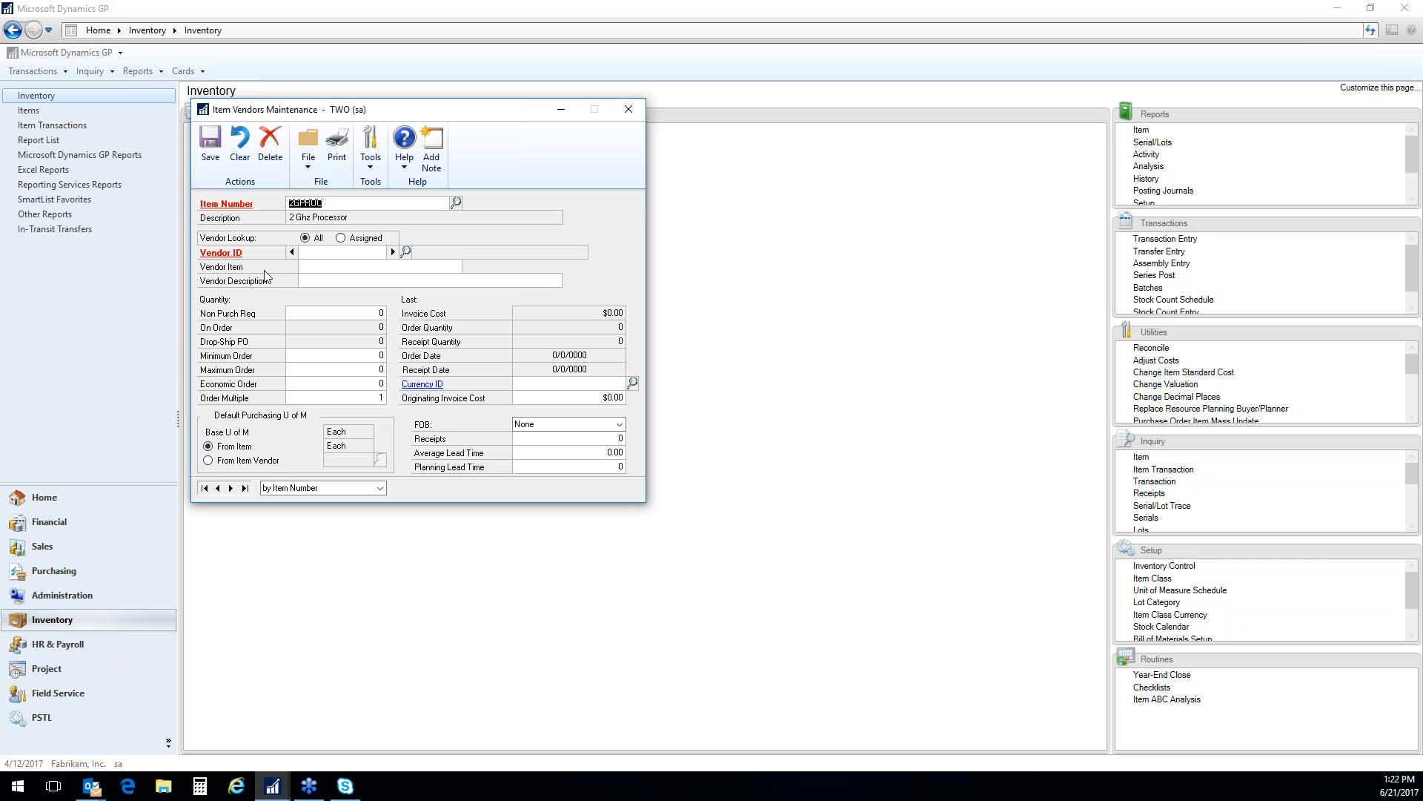
click(342, 239)
click(405, 252)
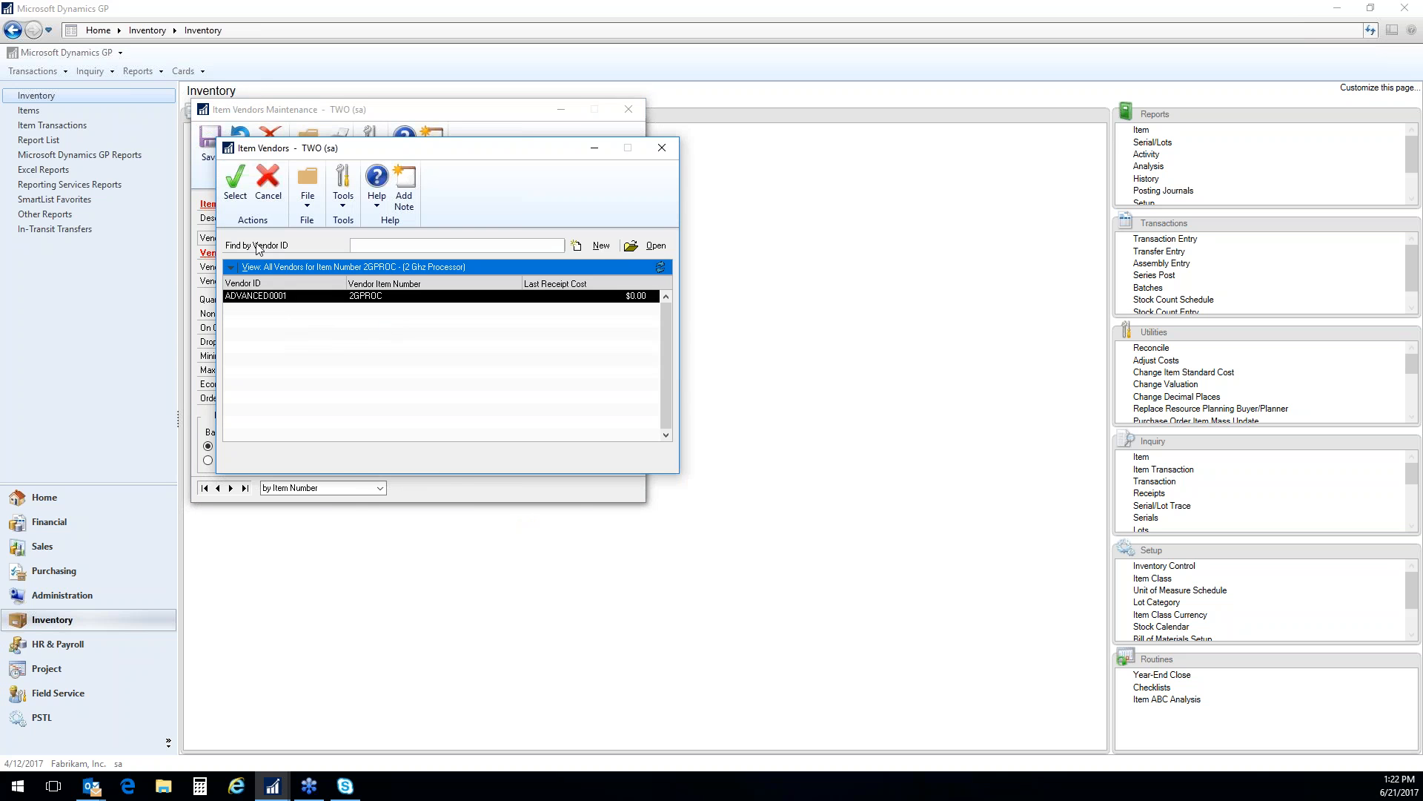
click(235, 181)
click(396, 271)
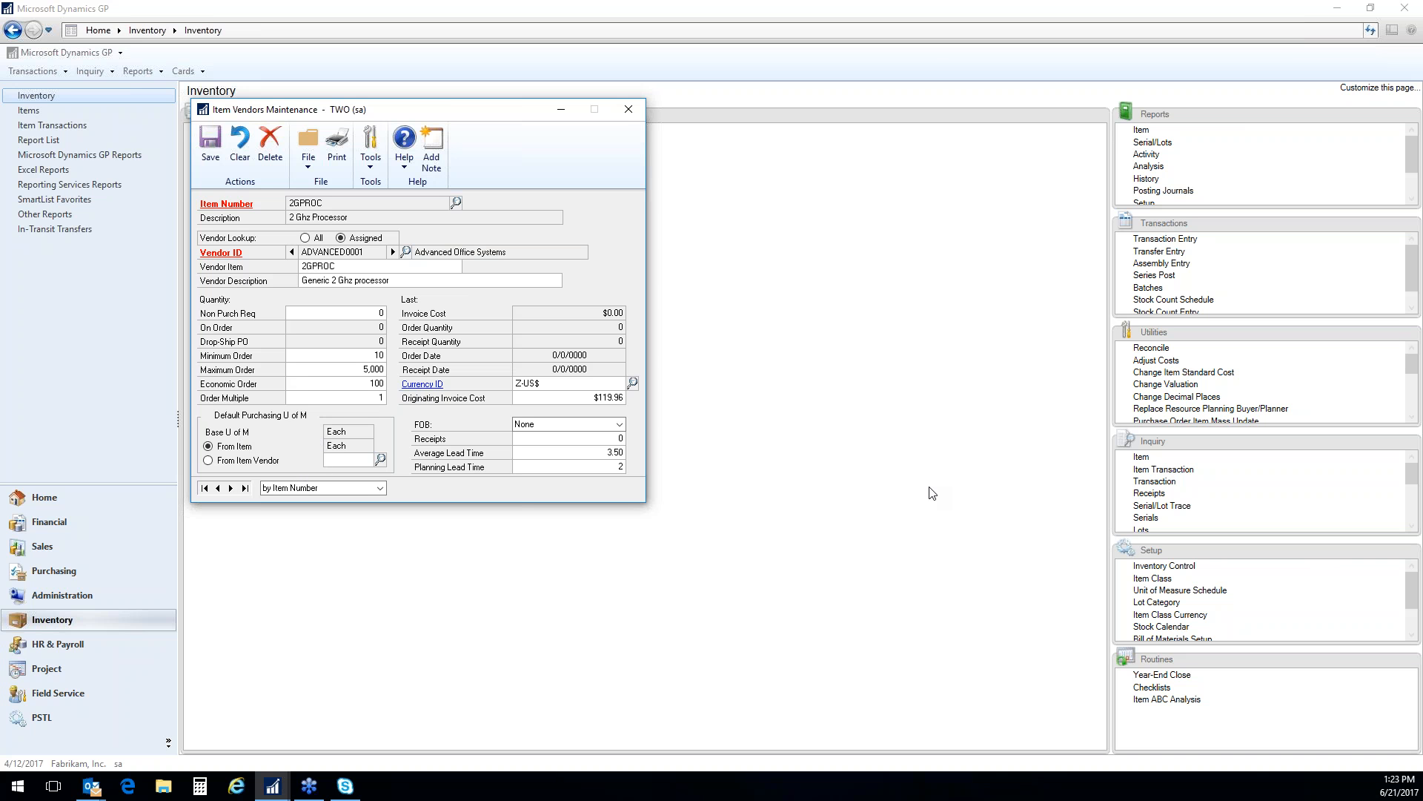
Check the vendor's originating invoice cost for the item and close the vendor record
click(564, 398)
click(601, 399)
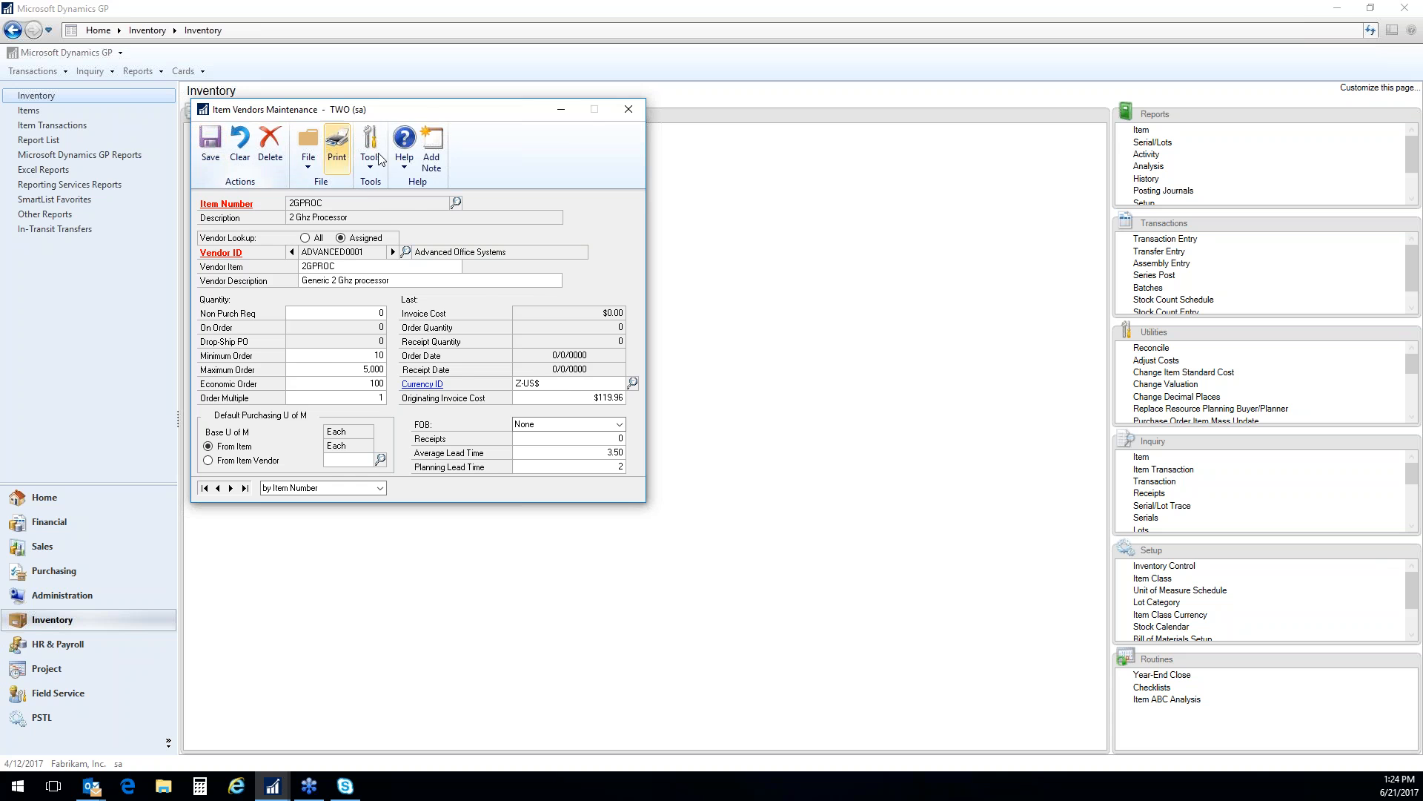
click(630, 111)
Open resource planning for item 2GPROC and display its settings for the WAREHOUSE site
click(482, 178)
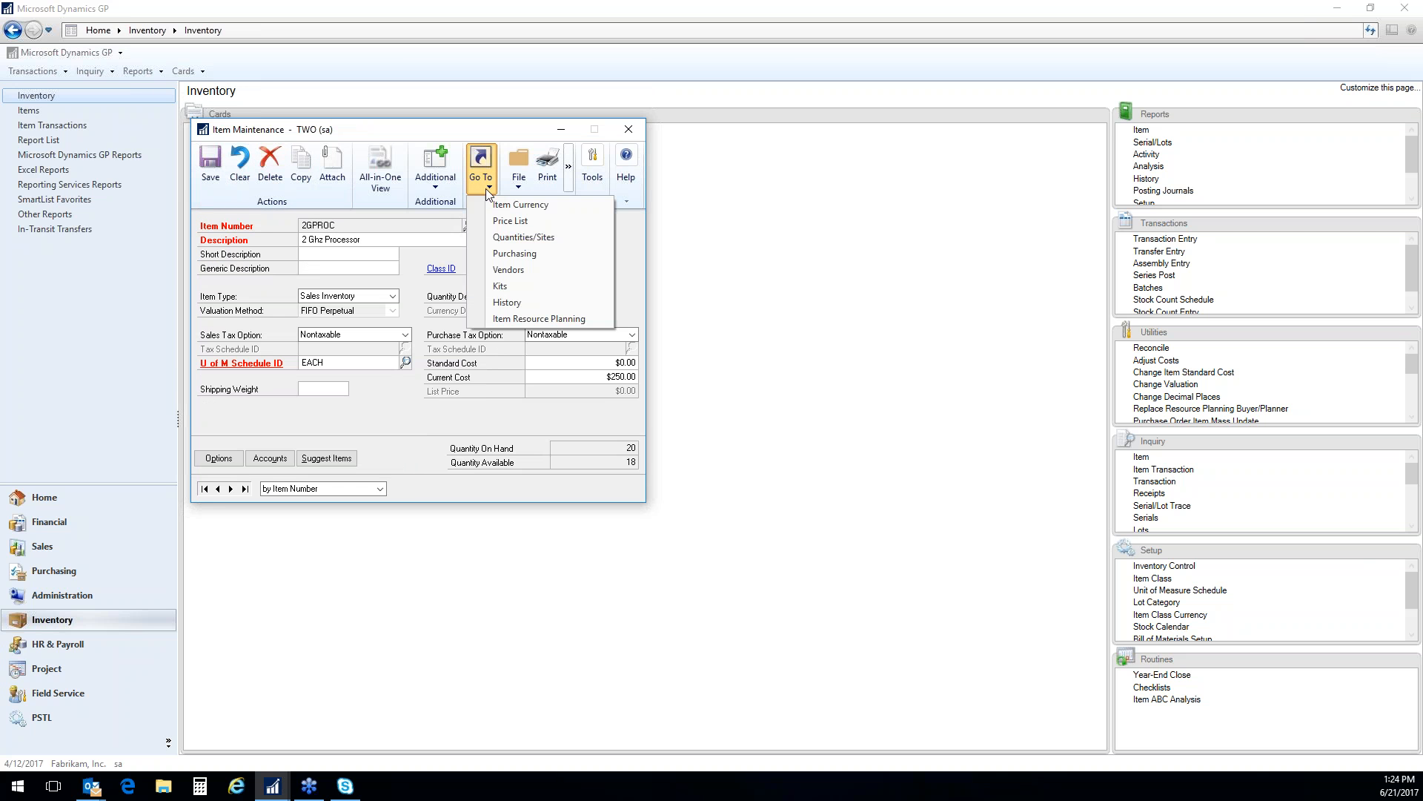
click(552, 319)
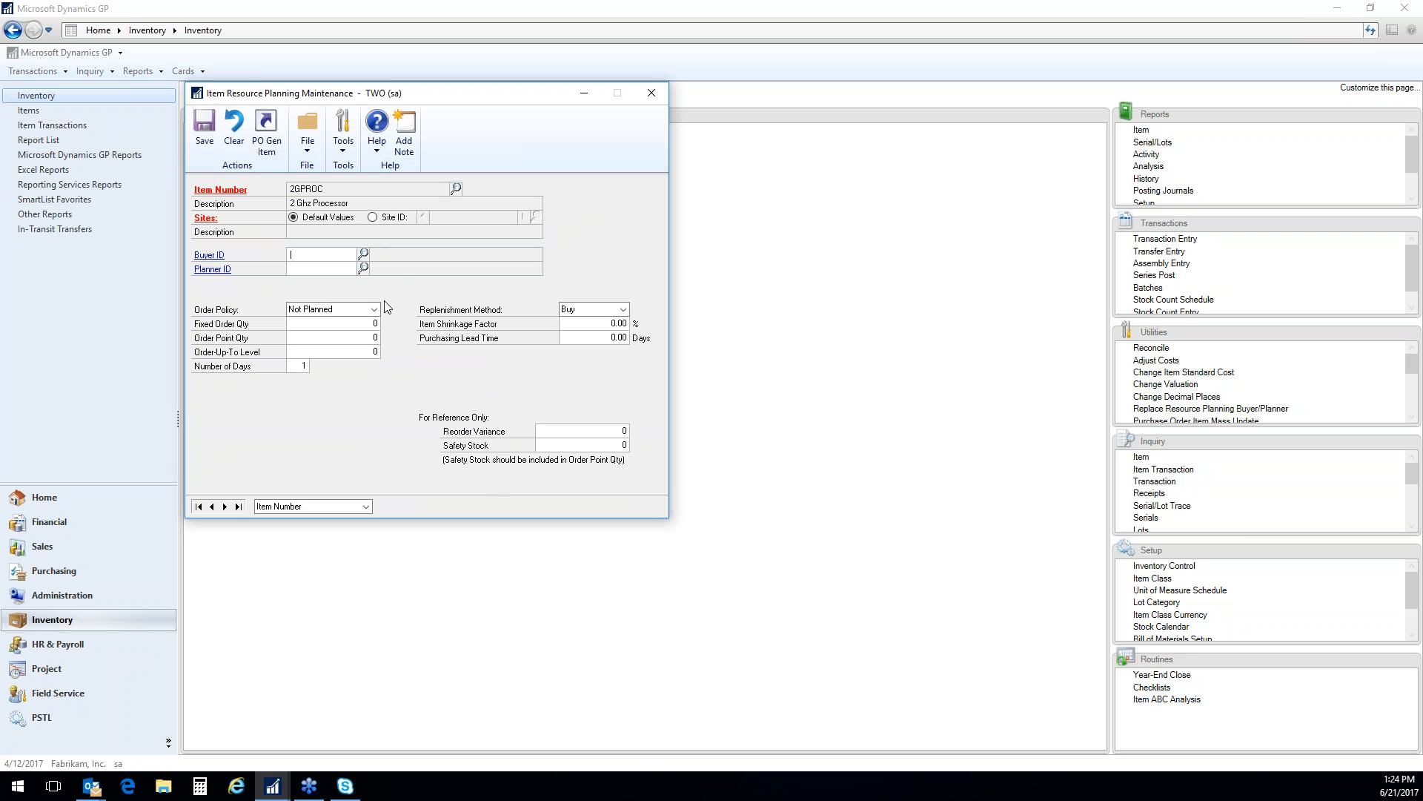
click(374, 218)
text(W)
key(Down)
key(Tab)
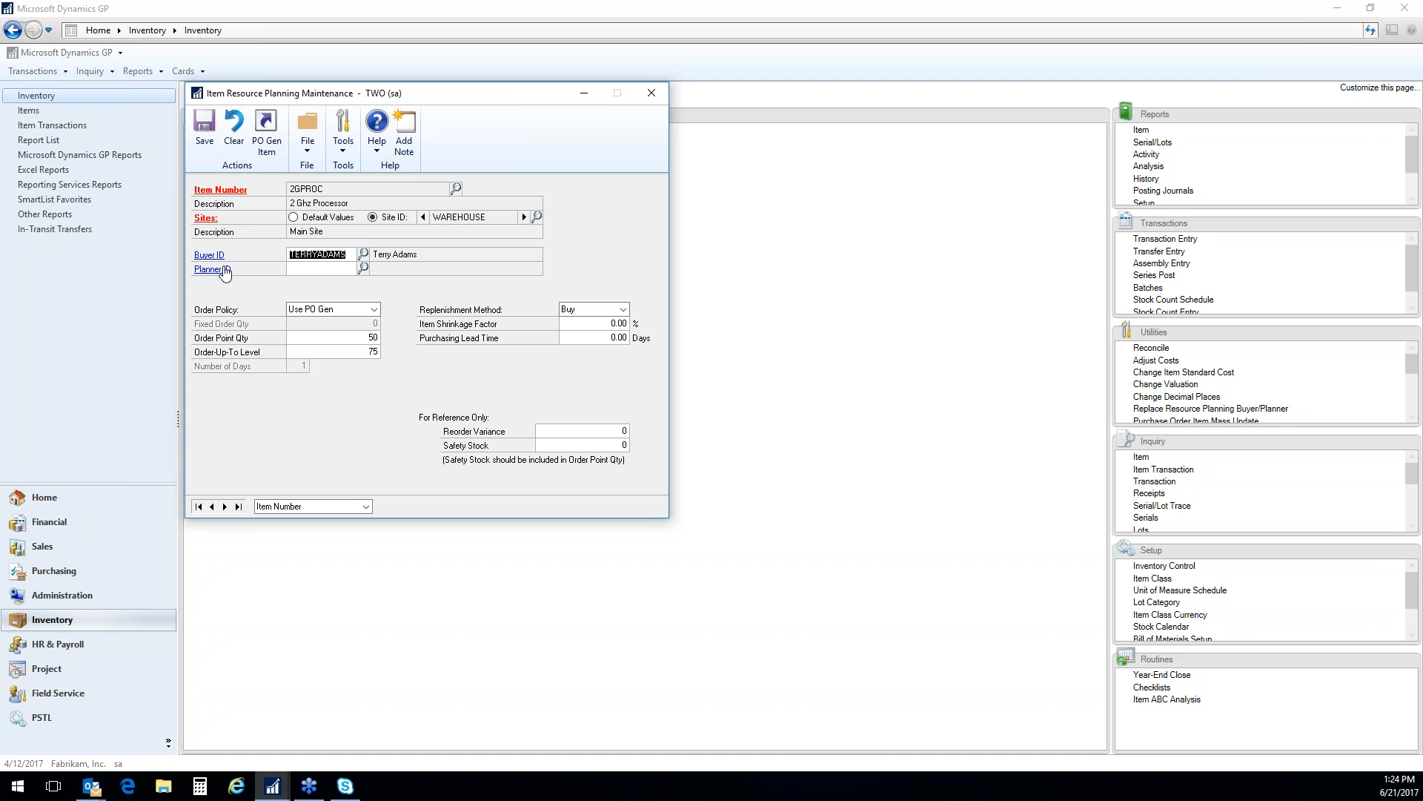
Review the item's buyer and order policy choices, keep Use PO Gen, and close the planning and item windows
click(351, 256)
click(375, 309)
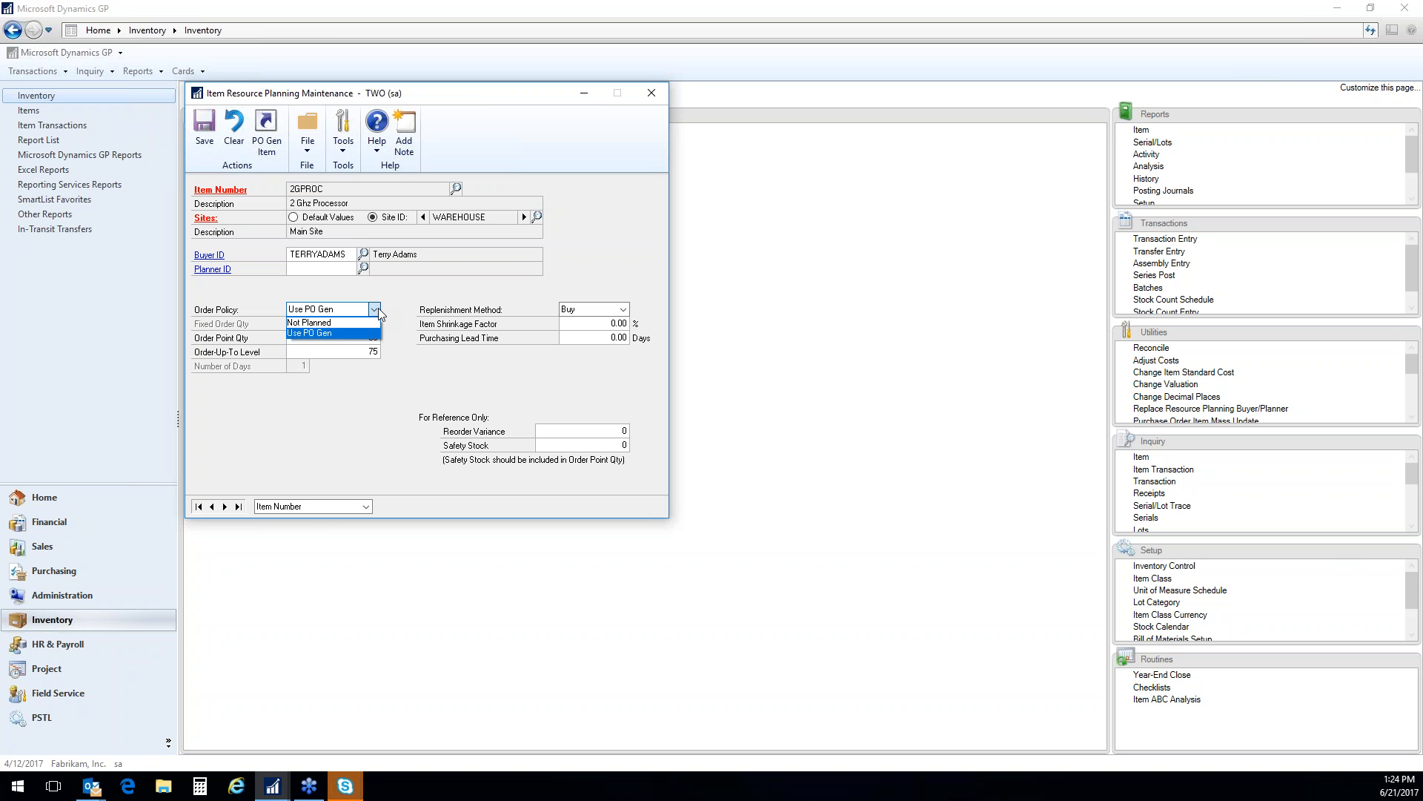
click(346, 334)
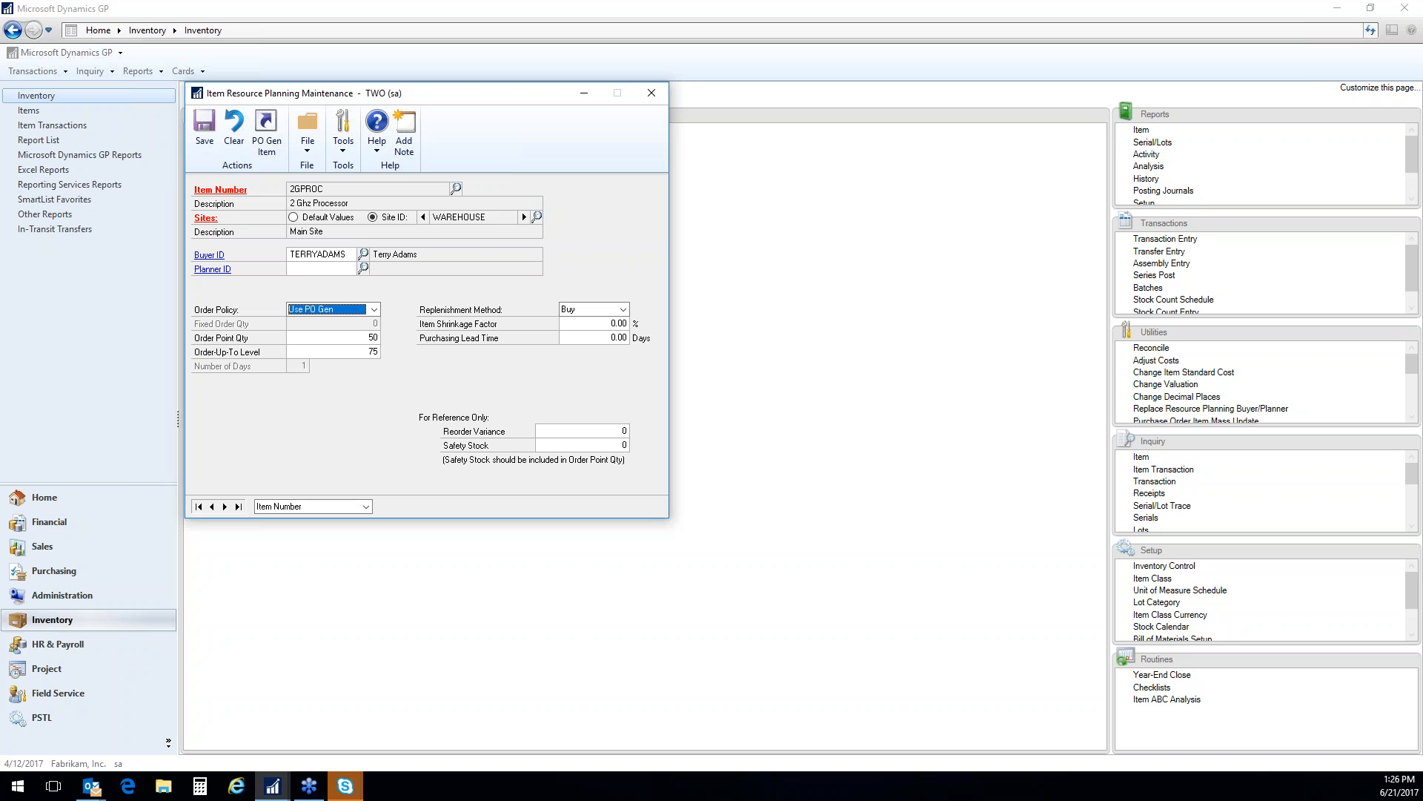
click(650, 90)
click(632, 129)
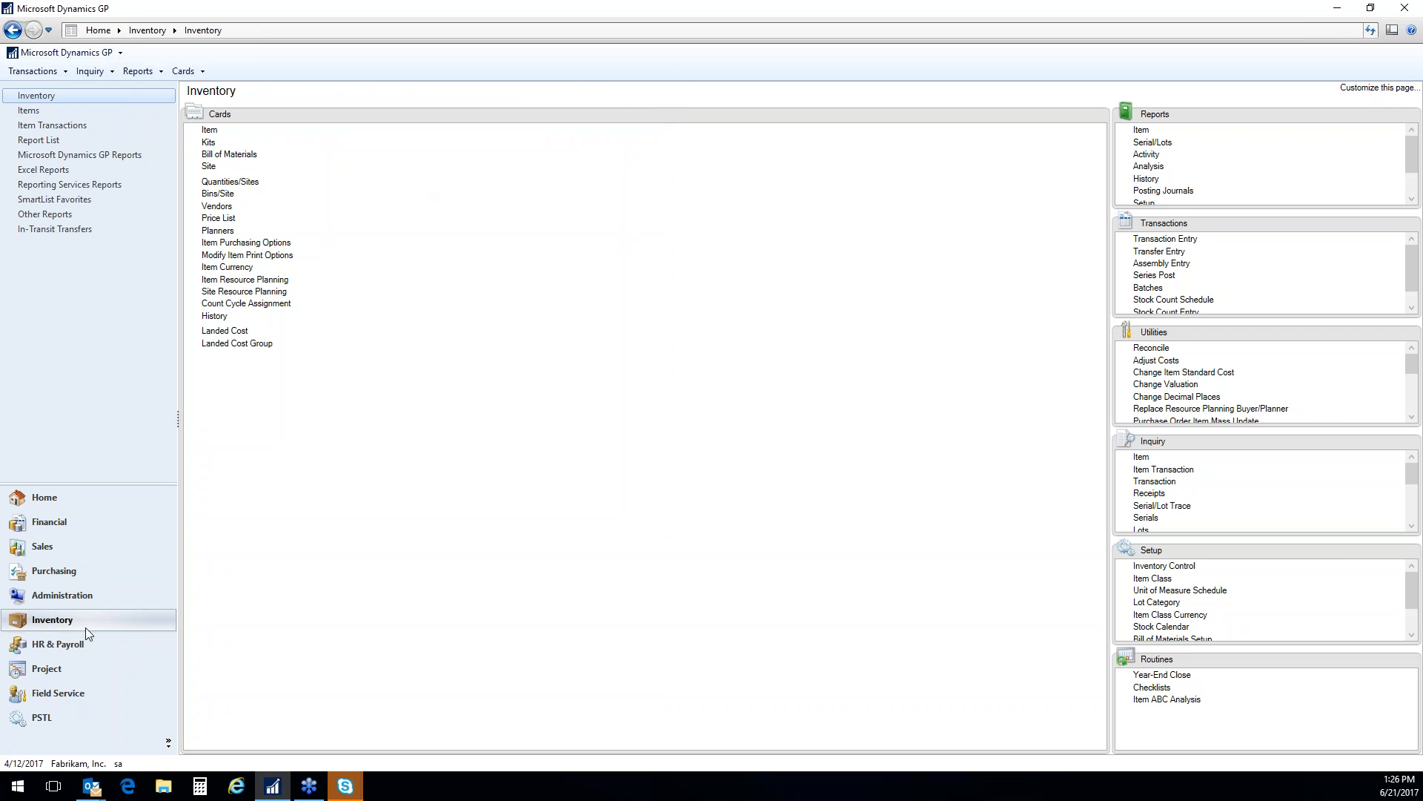
Open Sales Transaction Entry from the Sales module and set the document type to Order
click(46, 548)
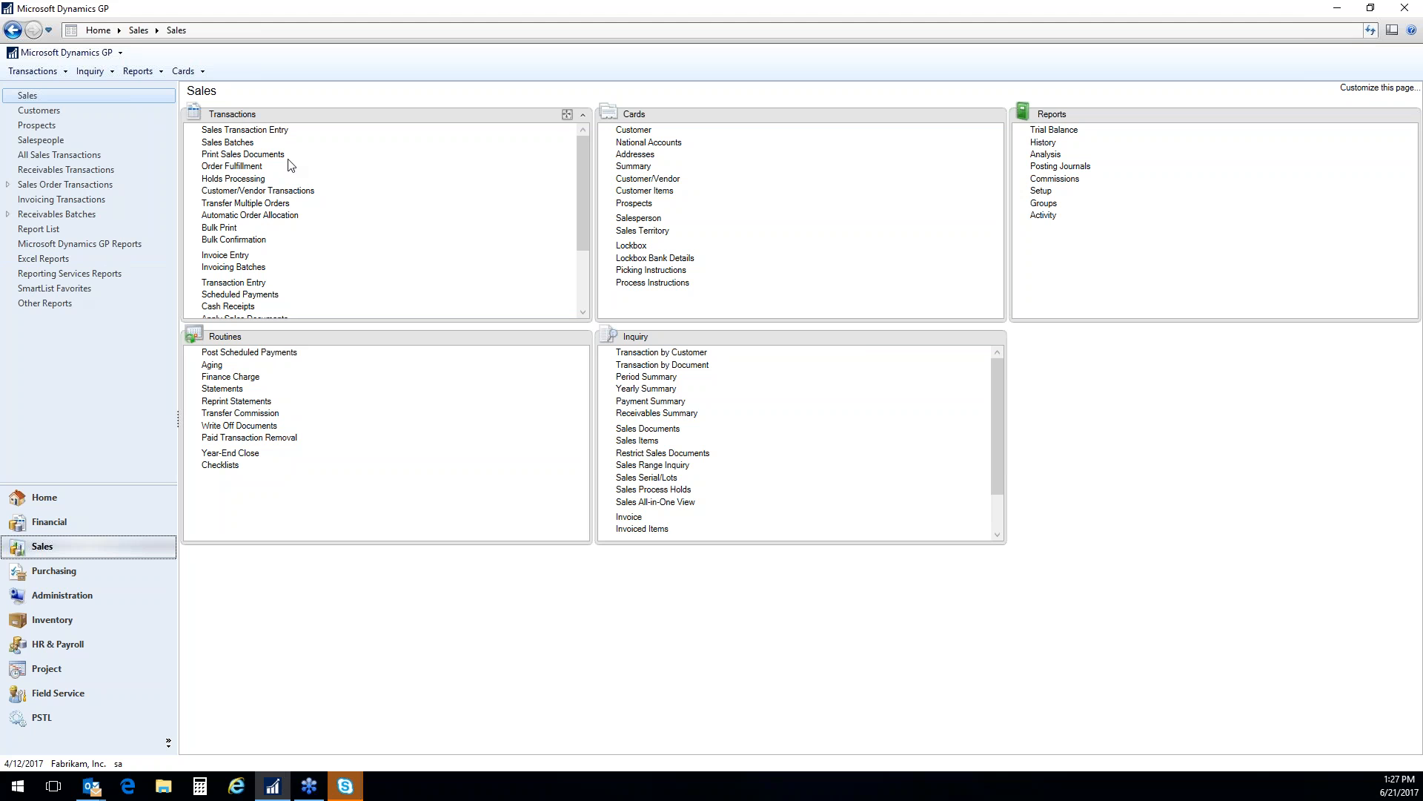
click(267, 131)
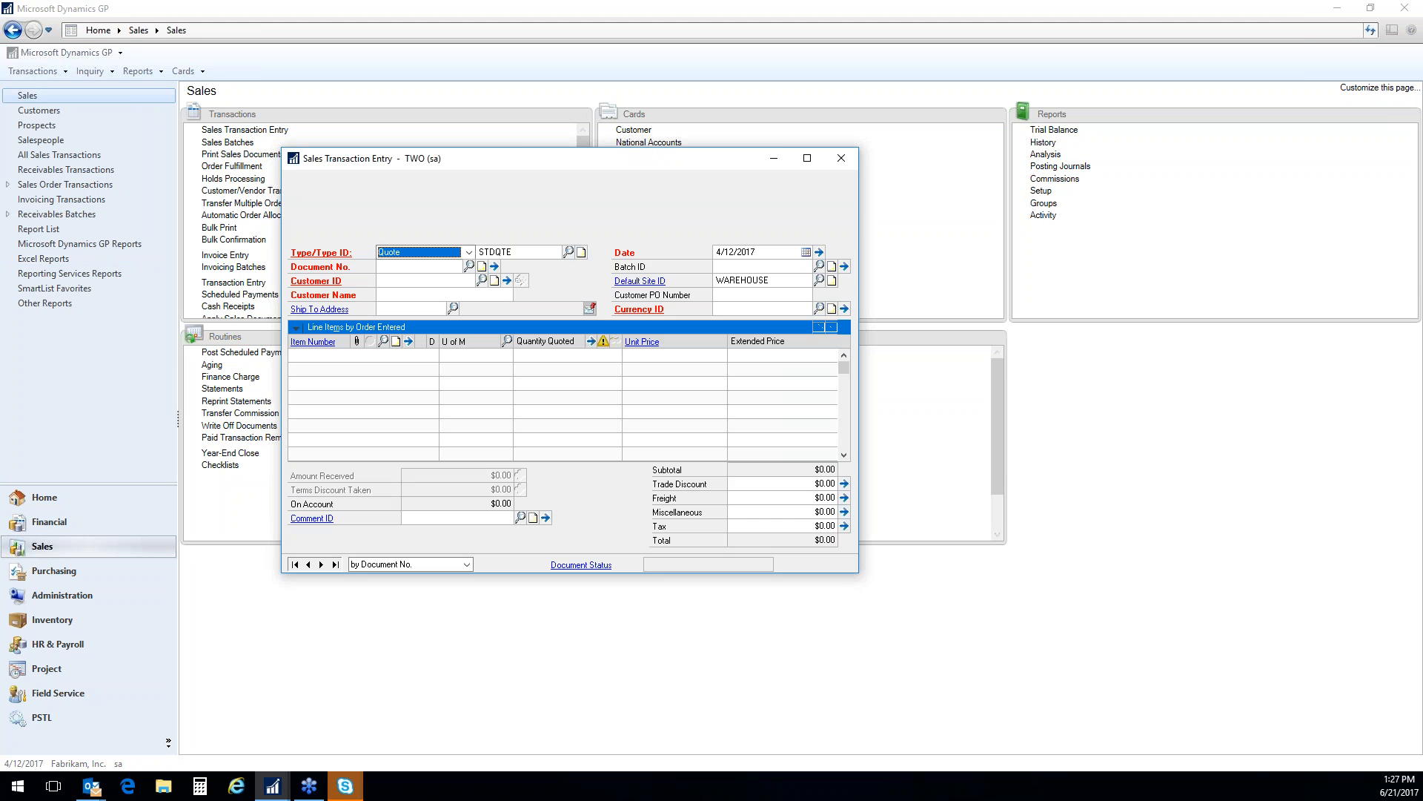
drag(543, 158, 636, 140)
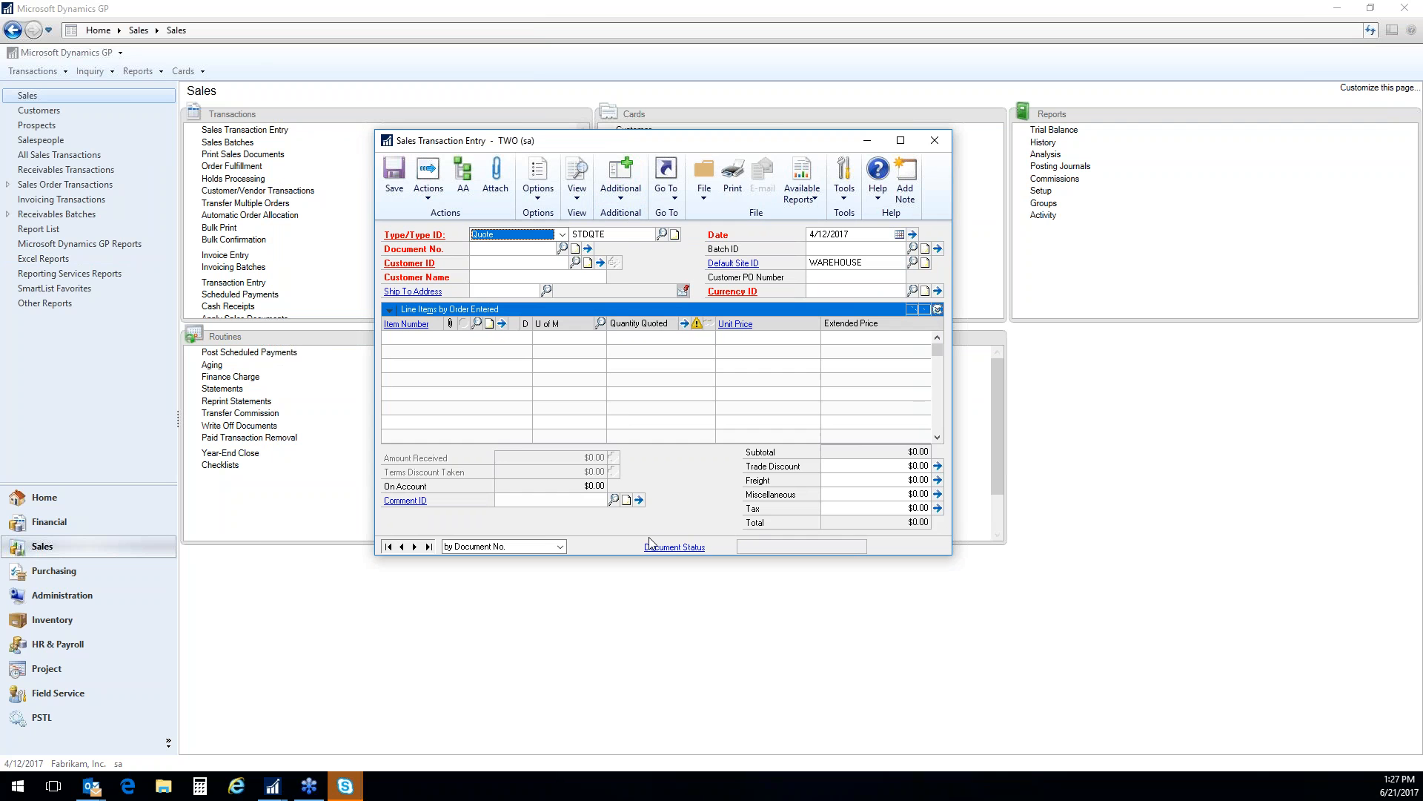
key(Down)
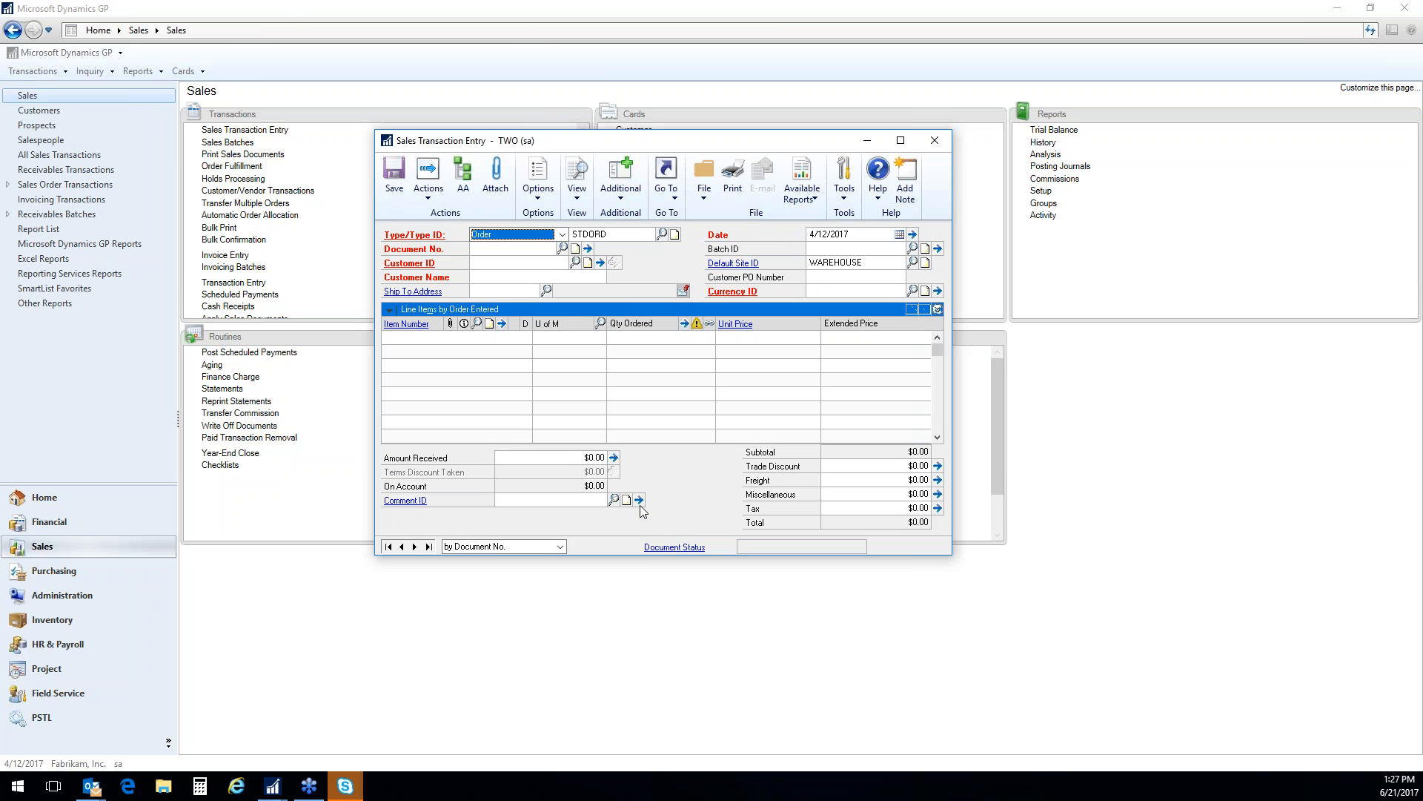
Review the available sales document types and keep Order selected
click(562, 234)
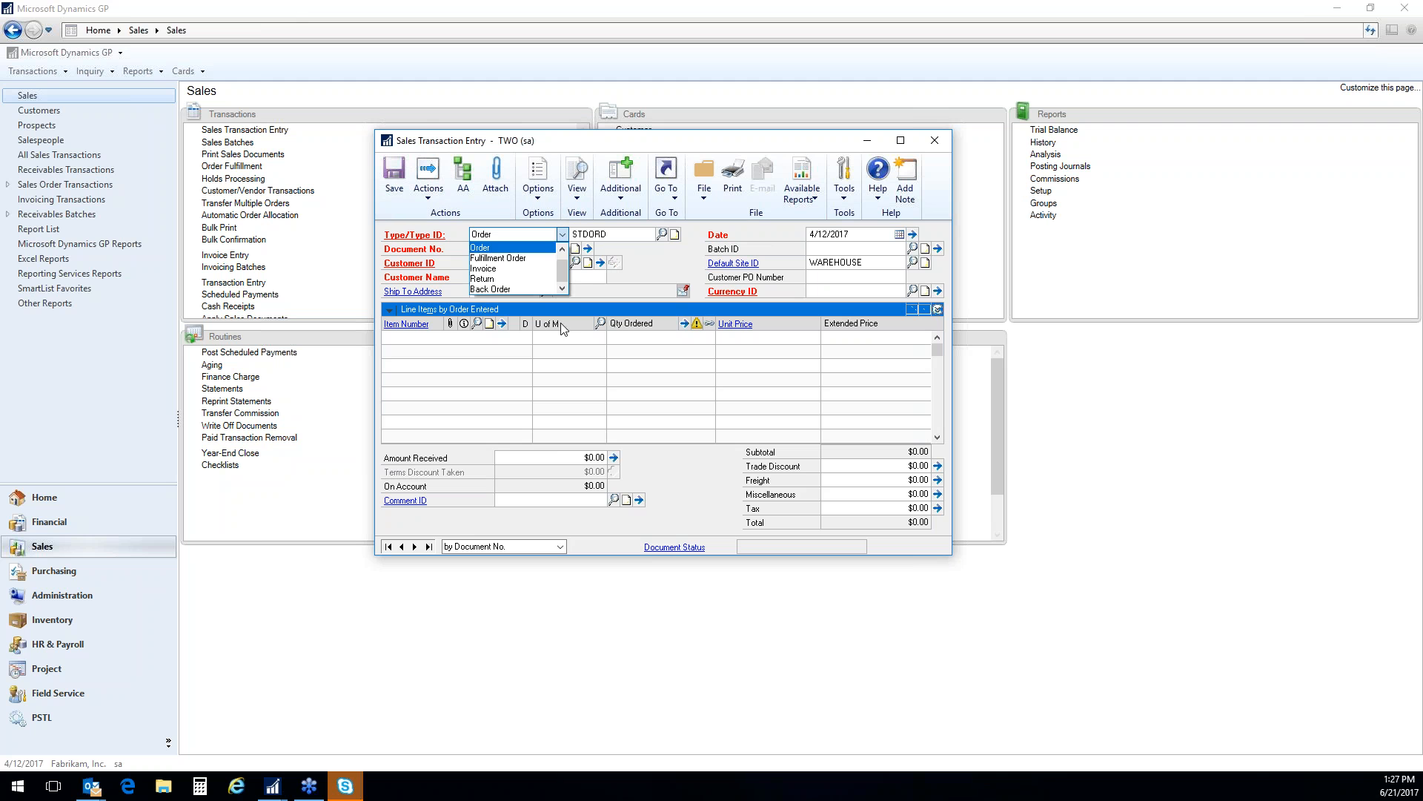
drag(564, 269, 564, 258)
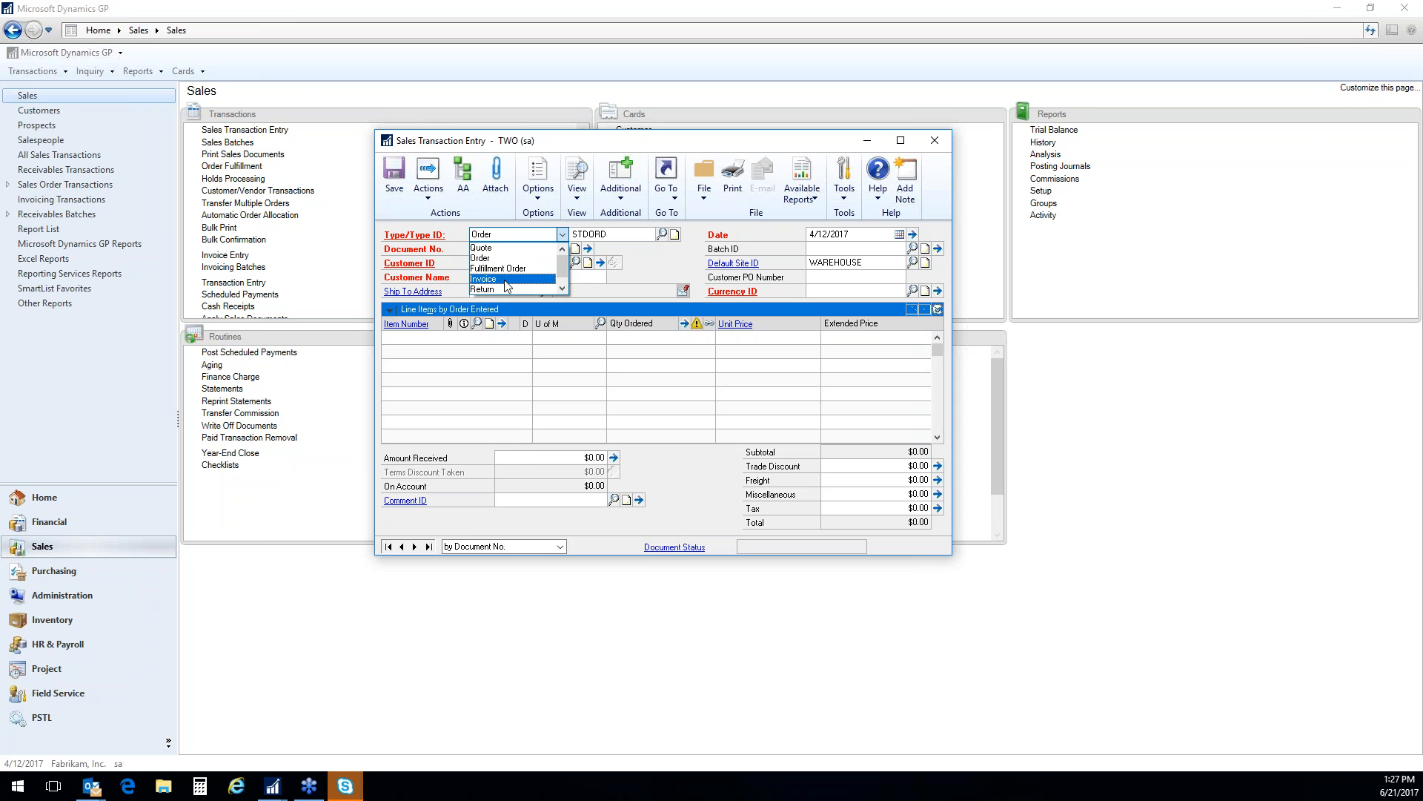
click(565, 289)
drag(563, 275, 562, 265)
click(503, 259)
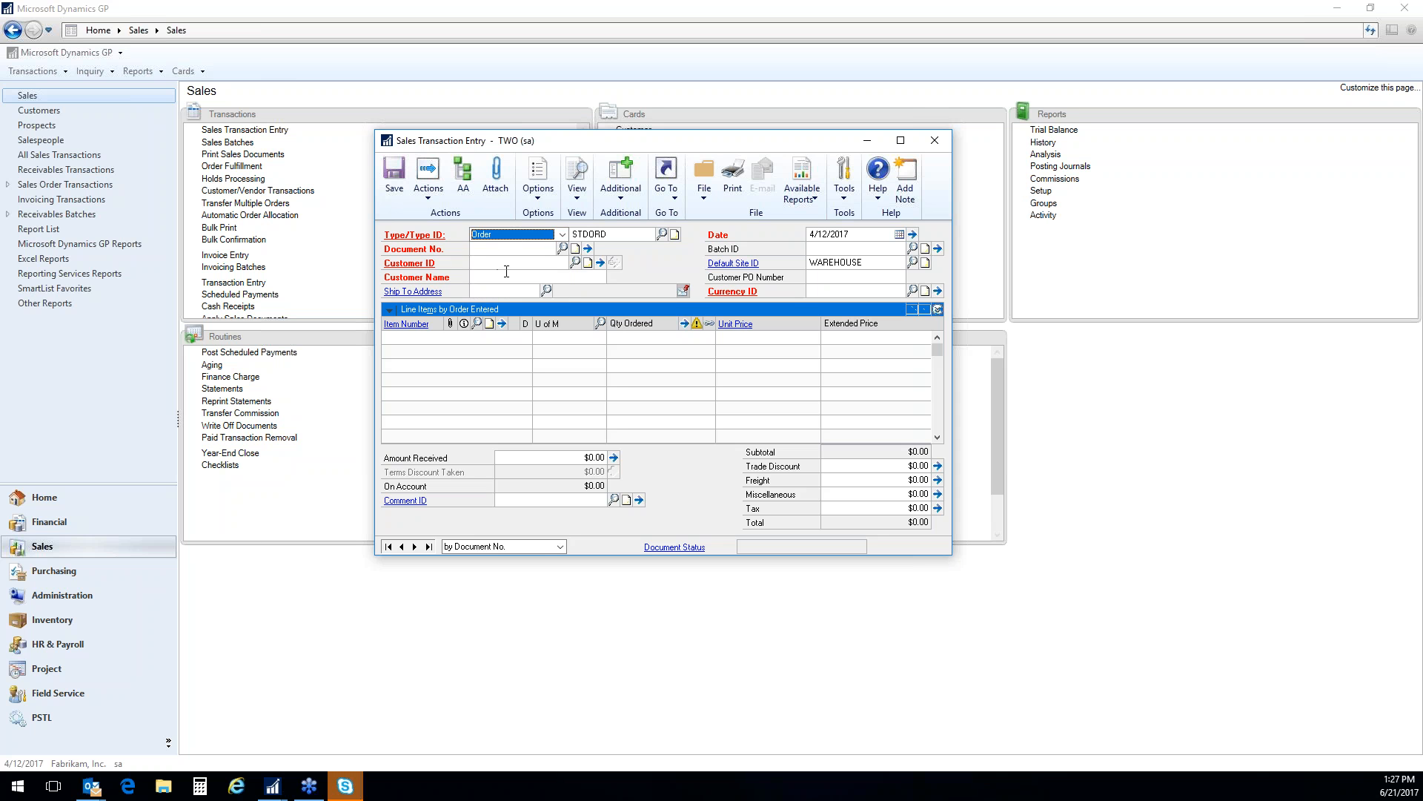
Recall the order for Aaron Fitz Electrical containing items 100XLG and 2GPROC, and save it
click(530, 251)
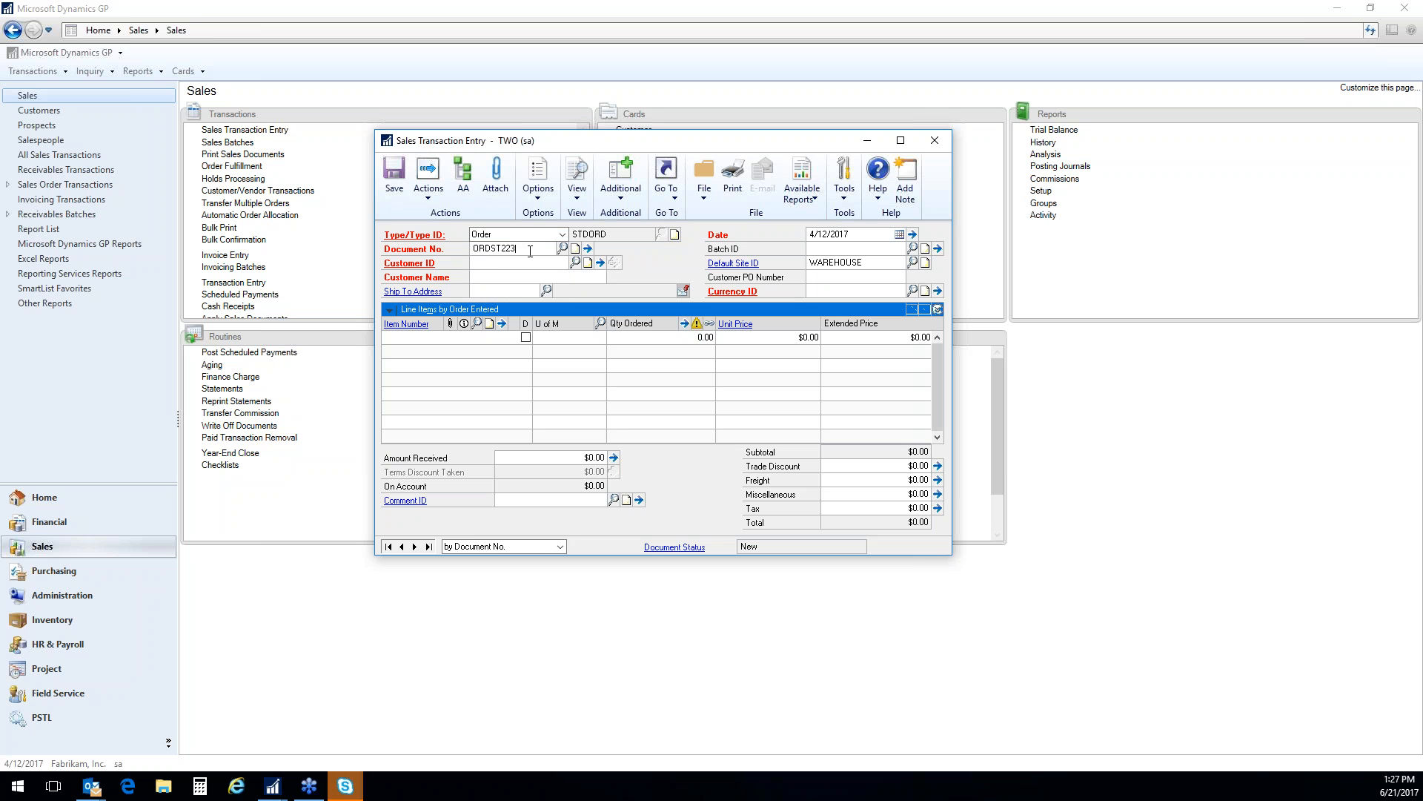
text(6)
key(Tab)
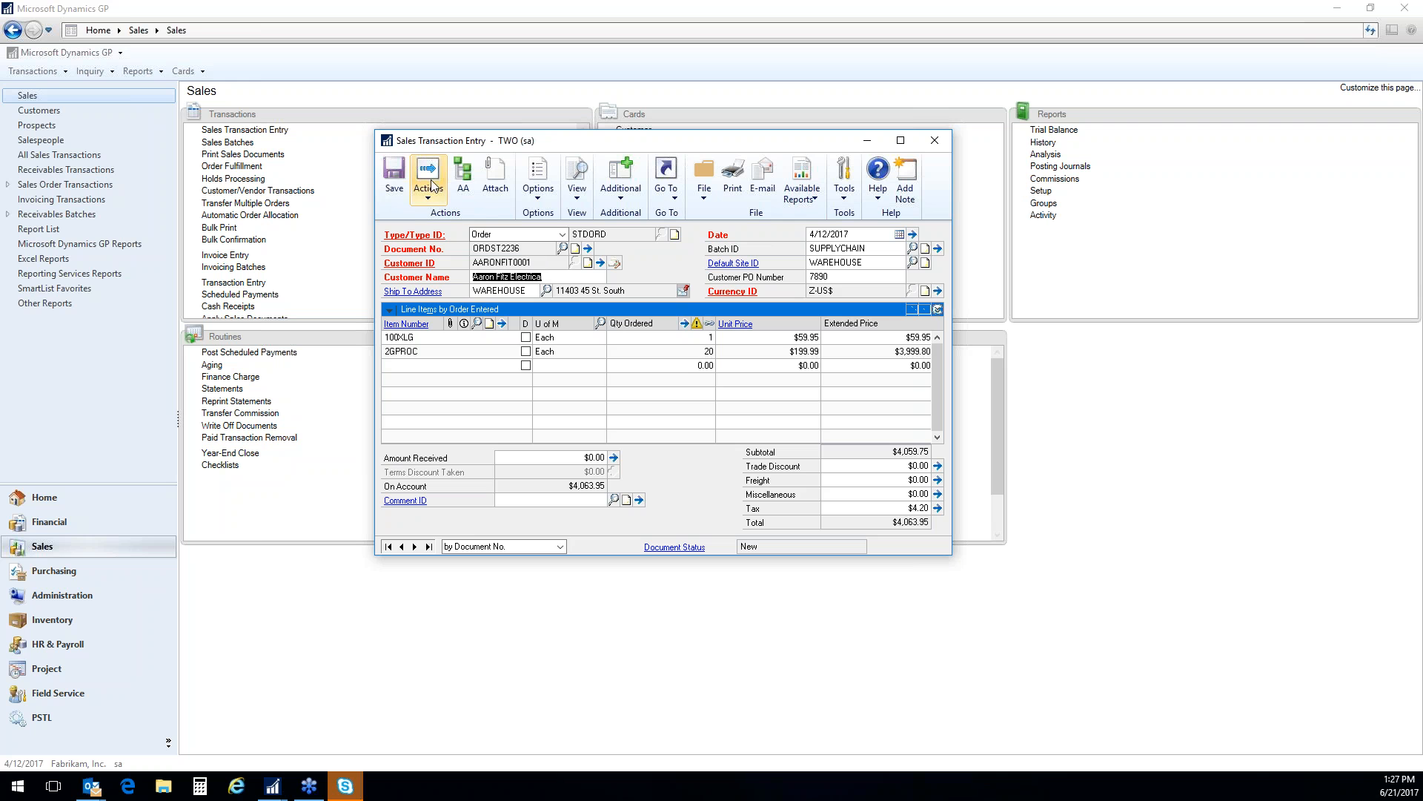
click(394, 180)
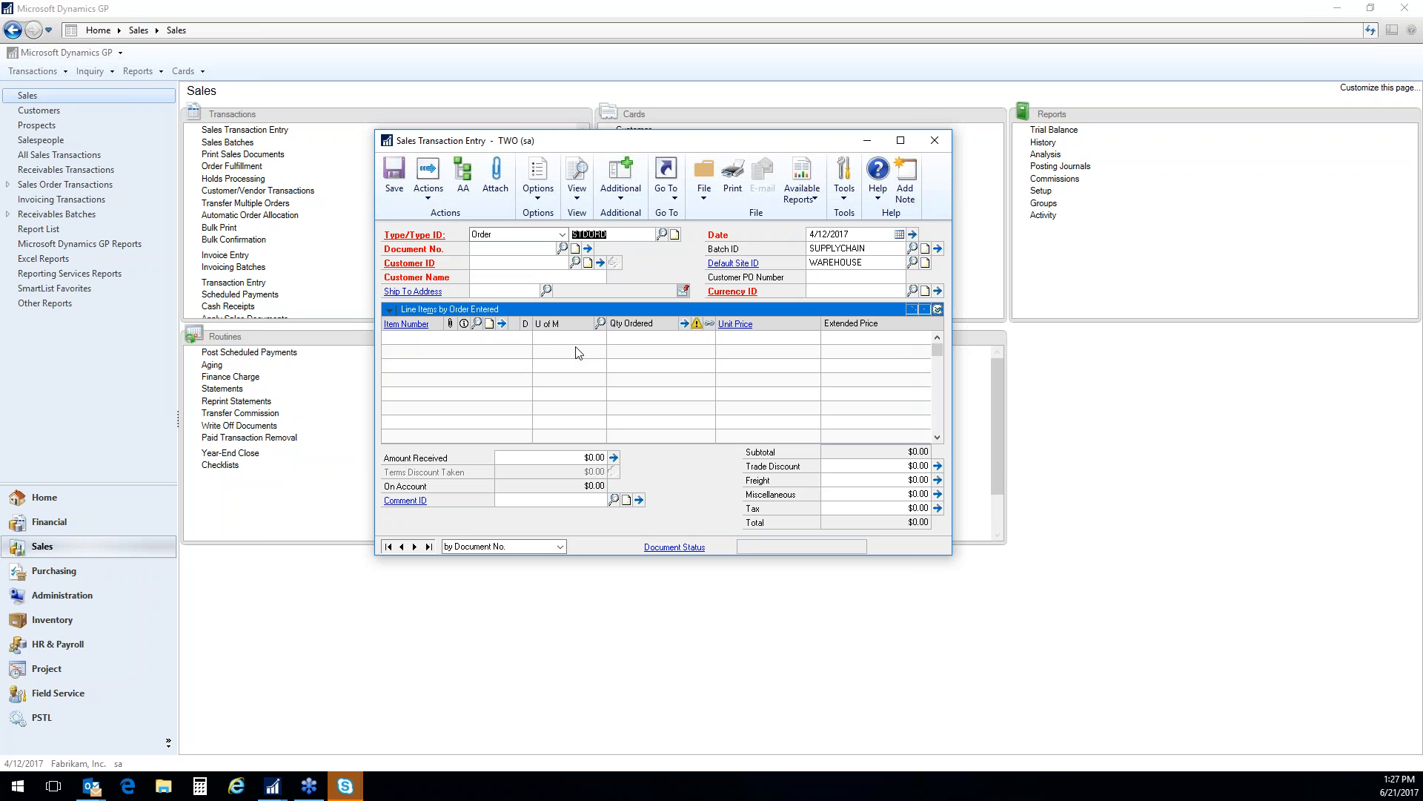
Start a new STDORD order for the customer Adam Park Resort
key(Tab)
key(Tab)
text(A)
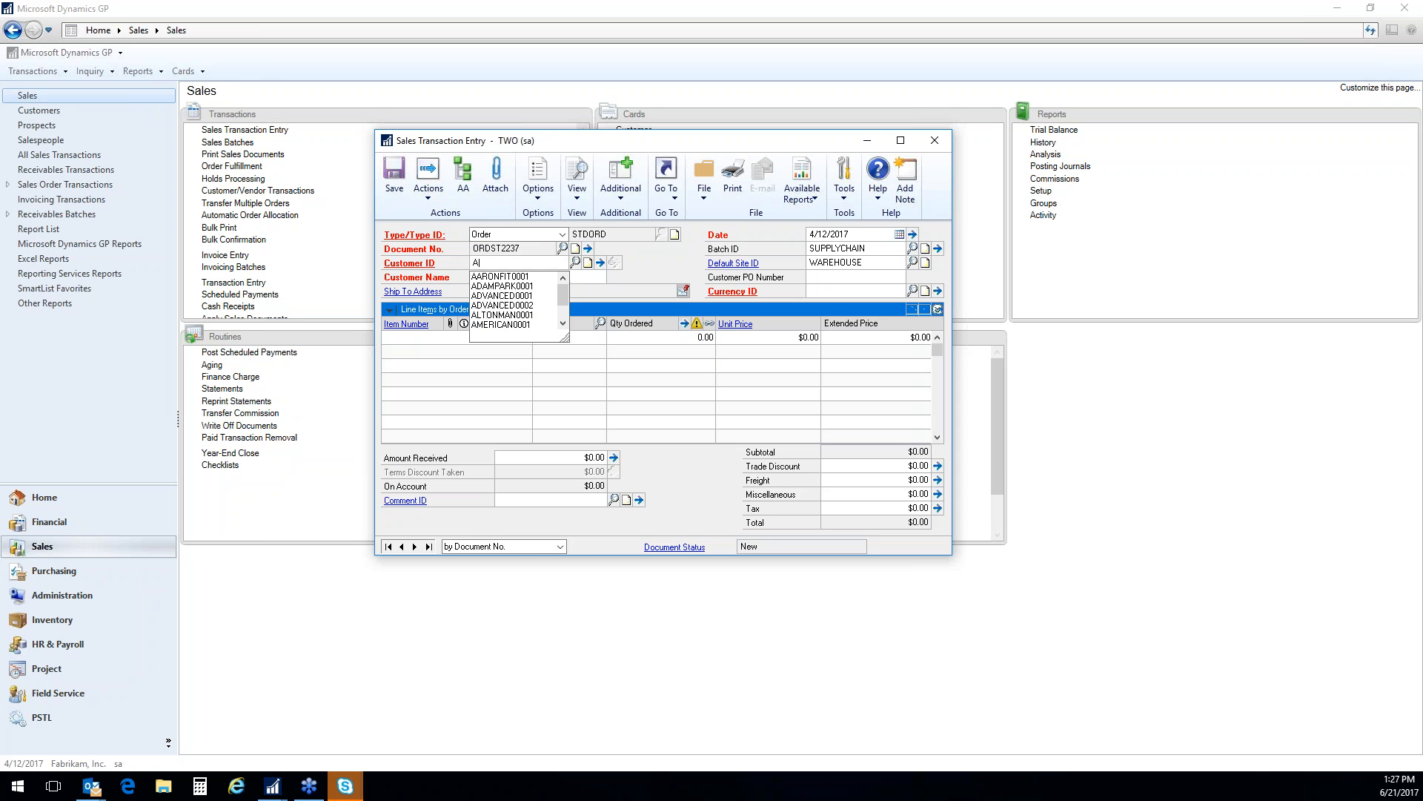
key(Down)
key(Down)
key(Down)
key(Up)
key(Tab)
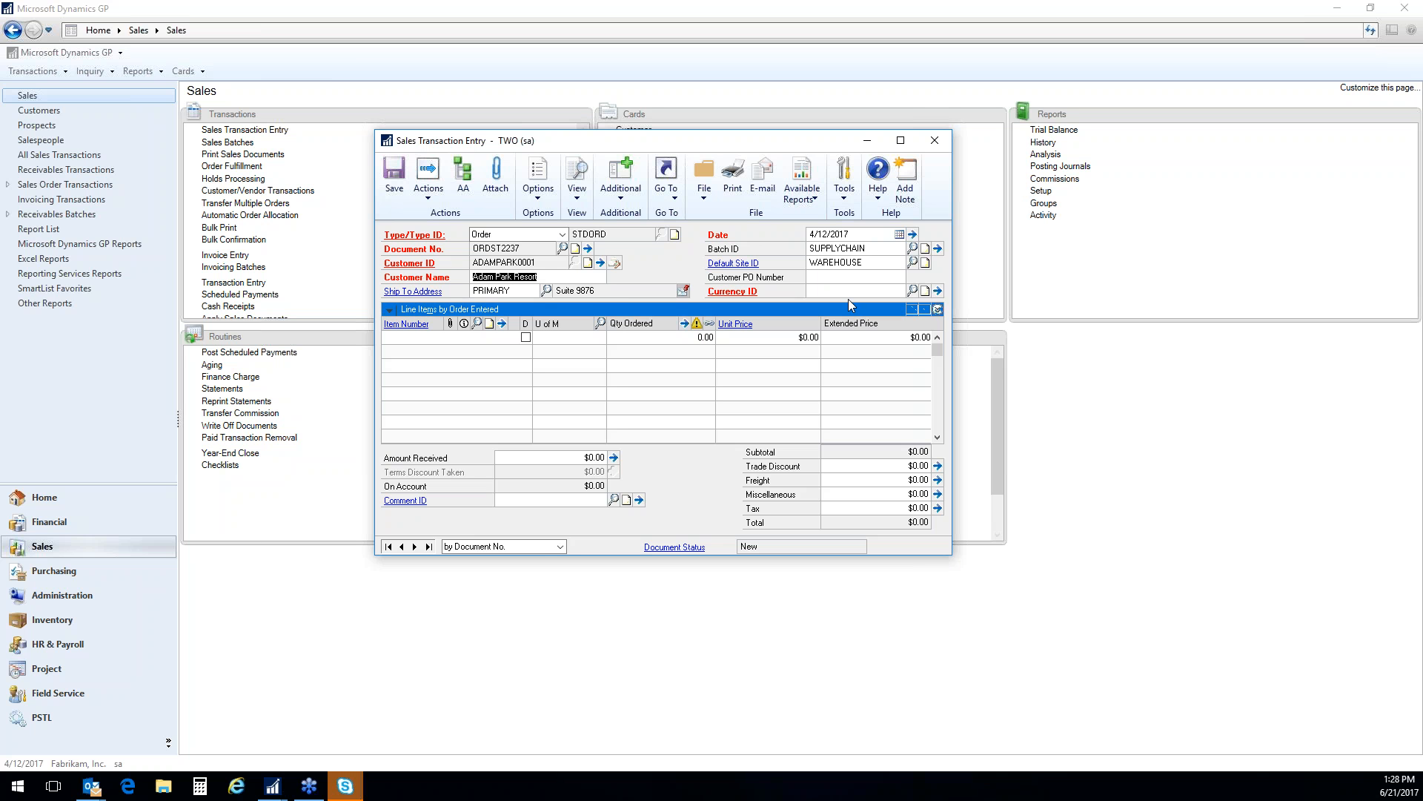
Enter the customer's purchase order number and go to the first order line
key(Tab)
key(Tab)
key(Tab)
key(Tab)
key(Tab)
text(987)
key(Tab)
key(Tab)
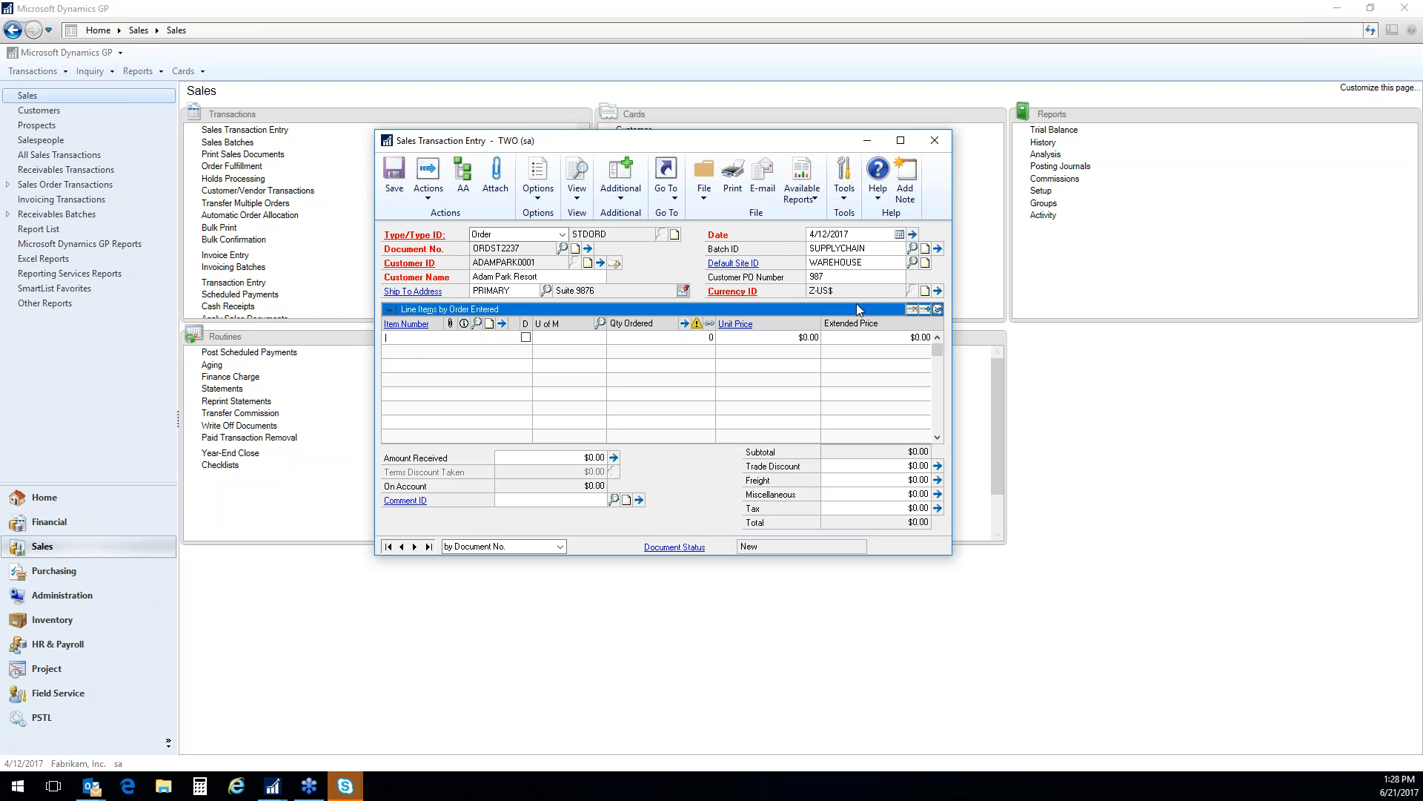
text(2)
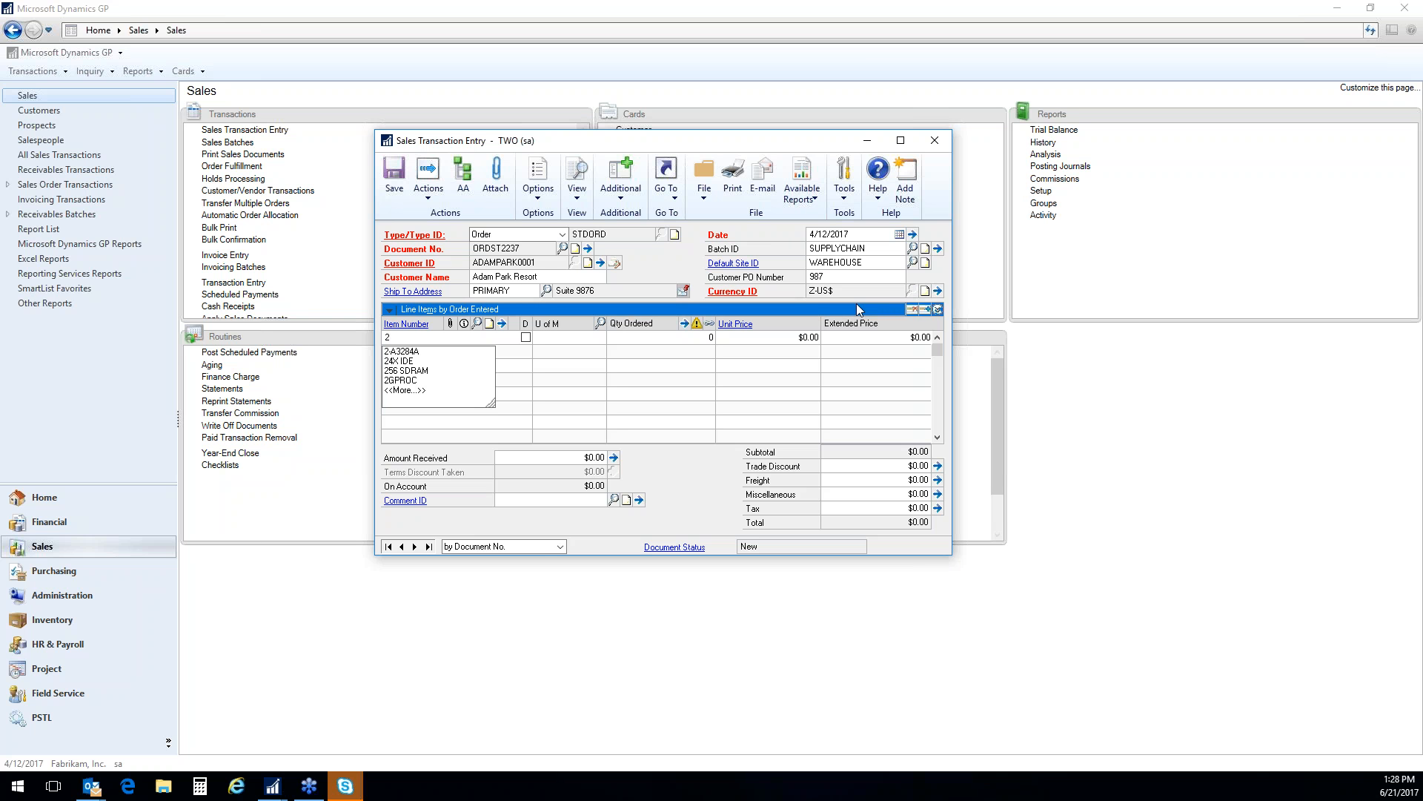
text(G)
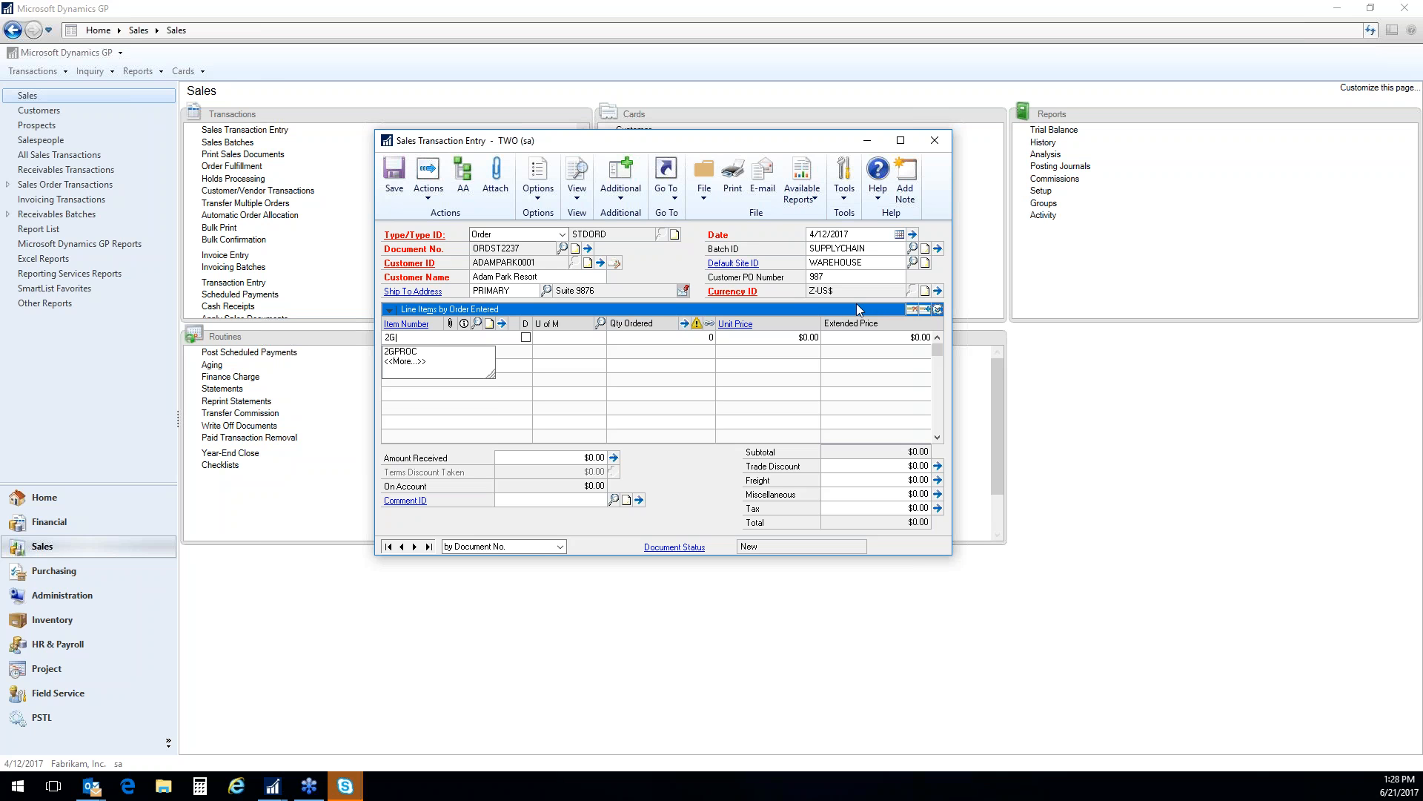
key(BackSpace)
key(BackSpace)
text(100)
key(BackSpace)
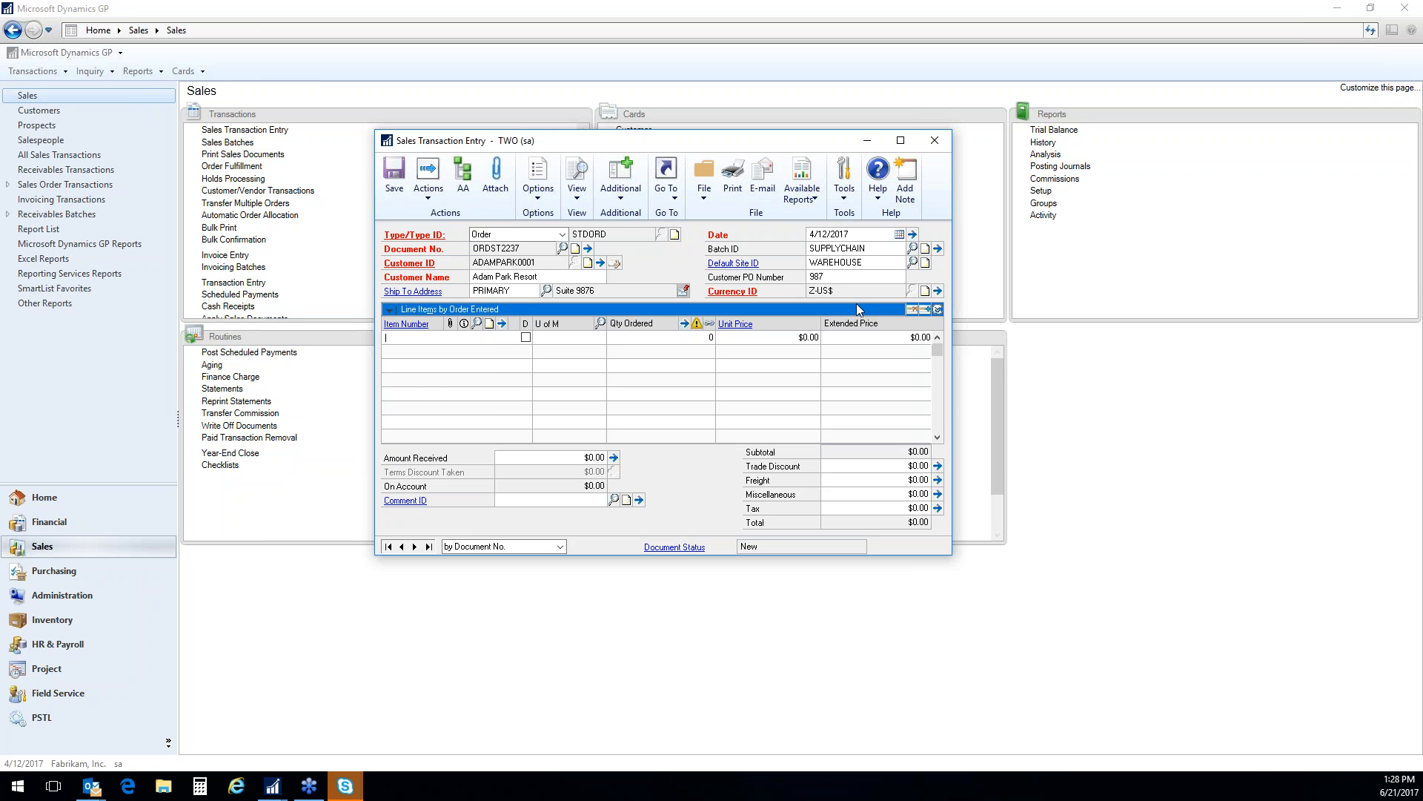
Look up item WIRE100 and add it to the order's first line
text(WI)
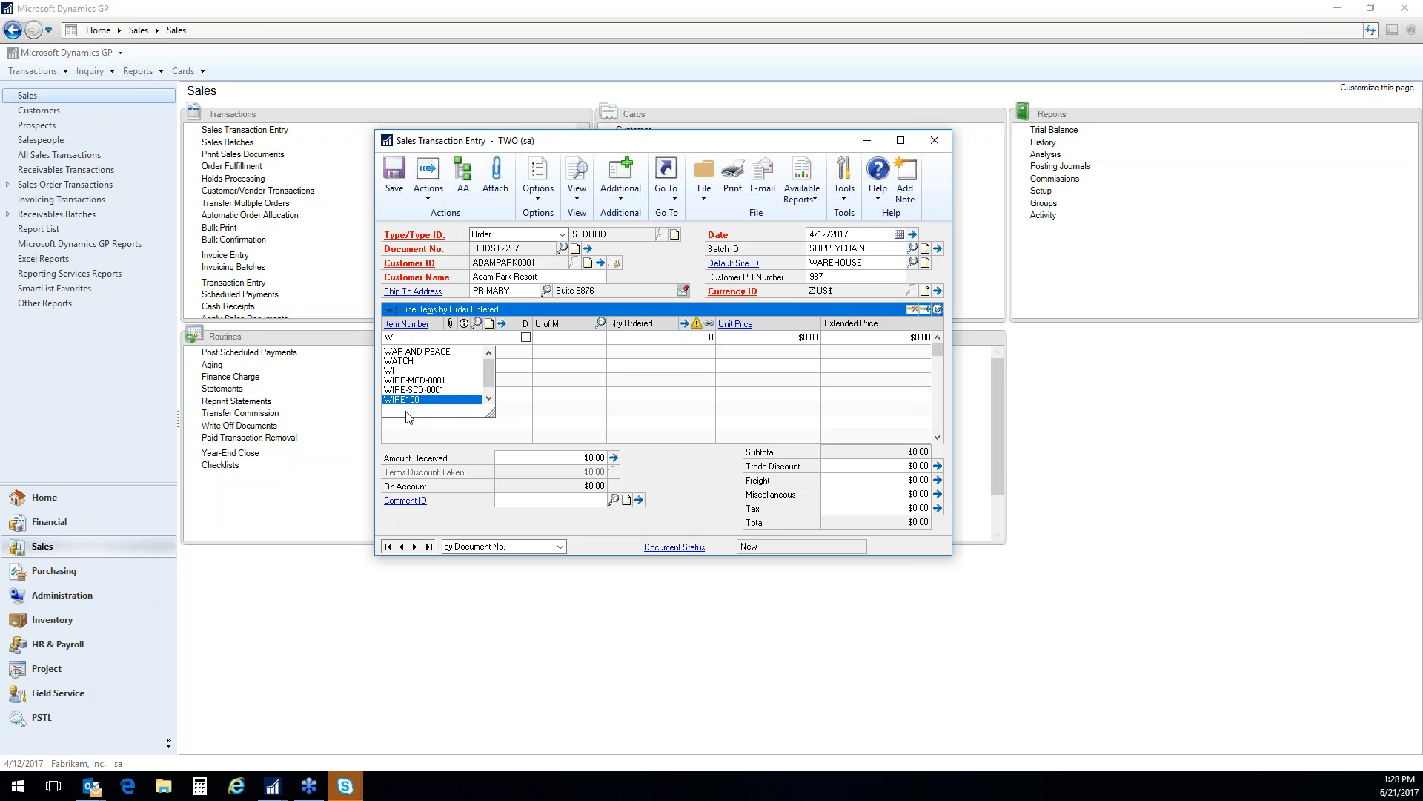
key(BackSpace)
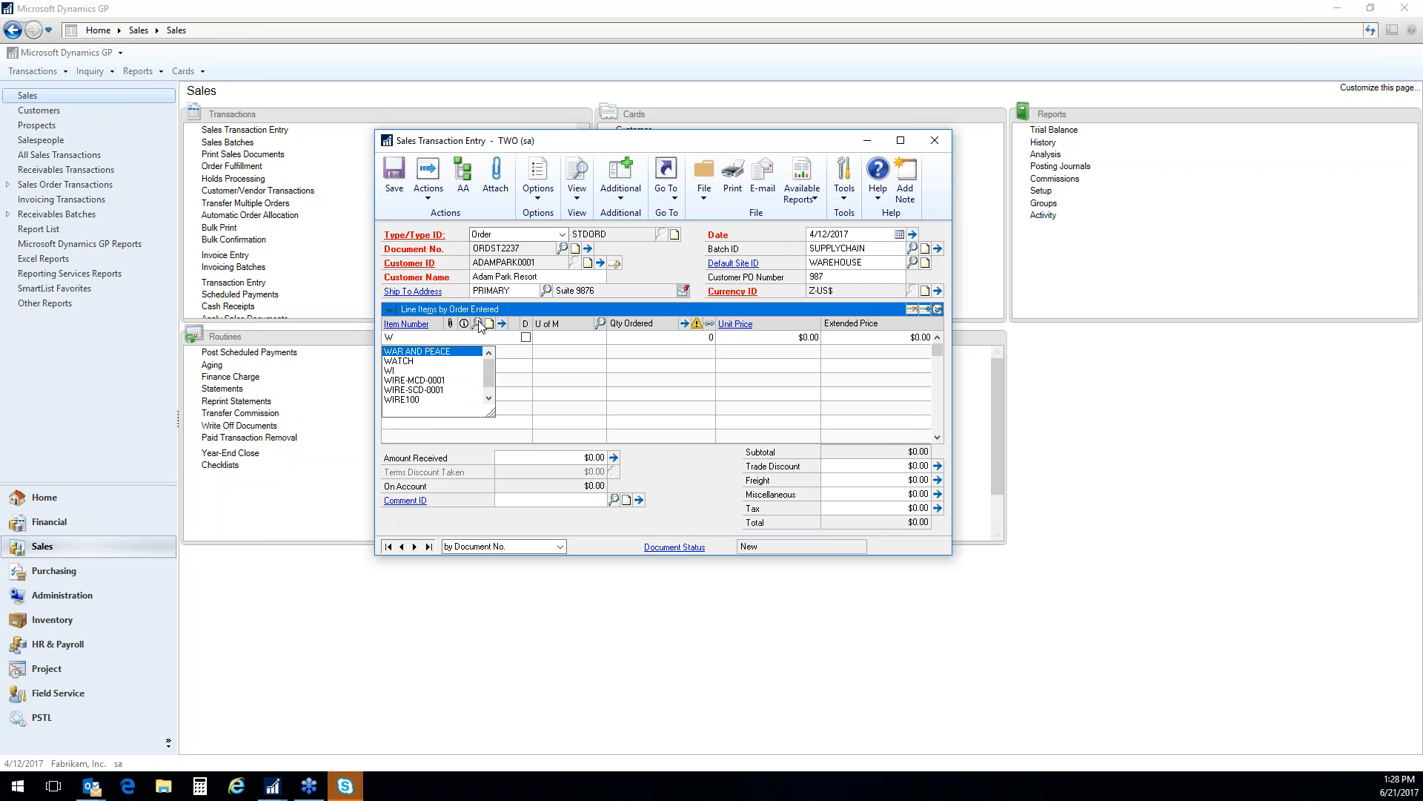
click(478, 324)
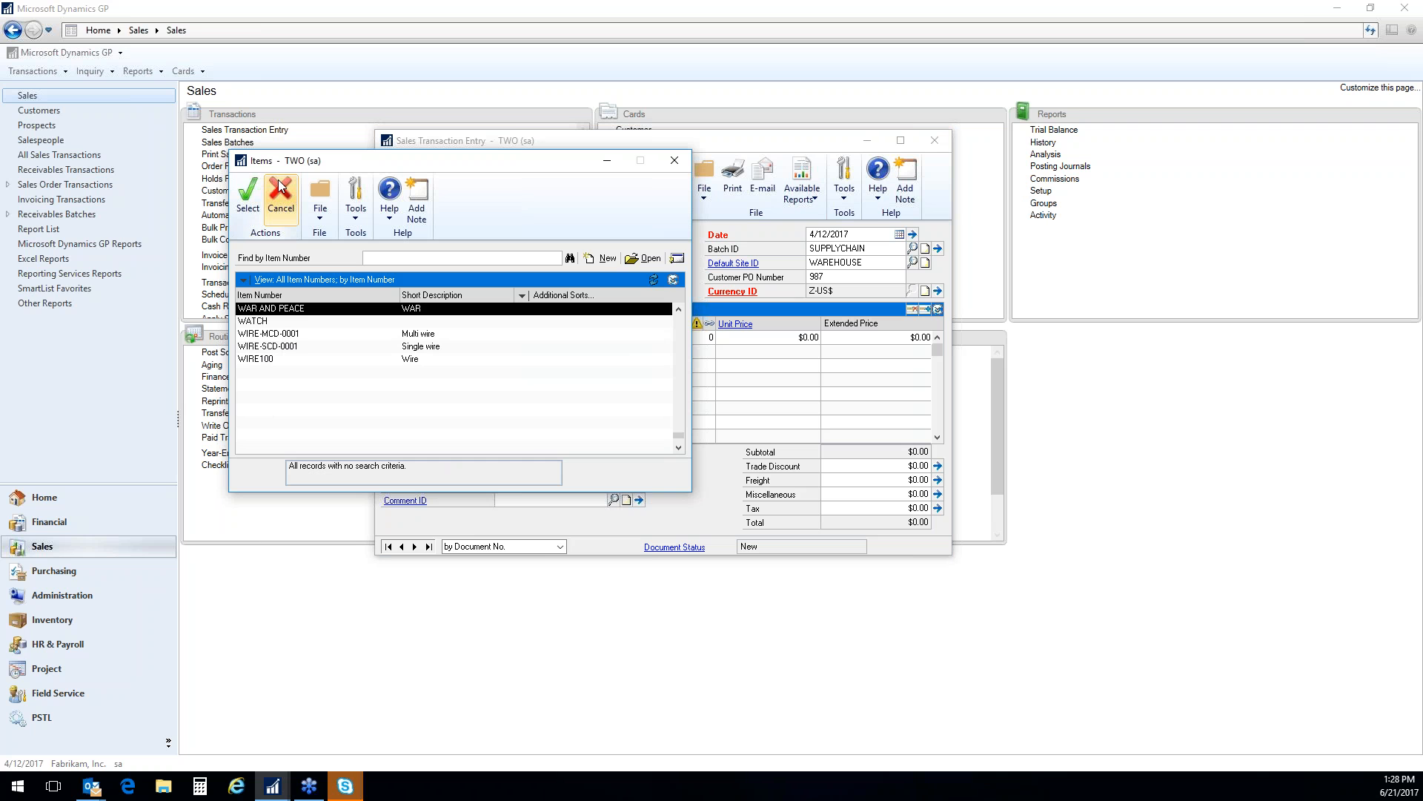
click(261, 359)
double_click(261, 359)
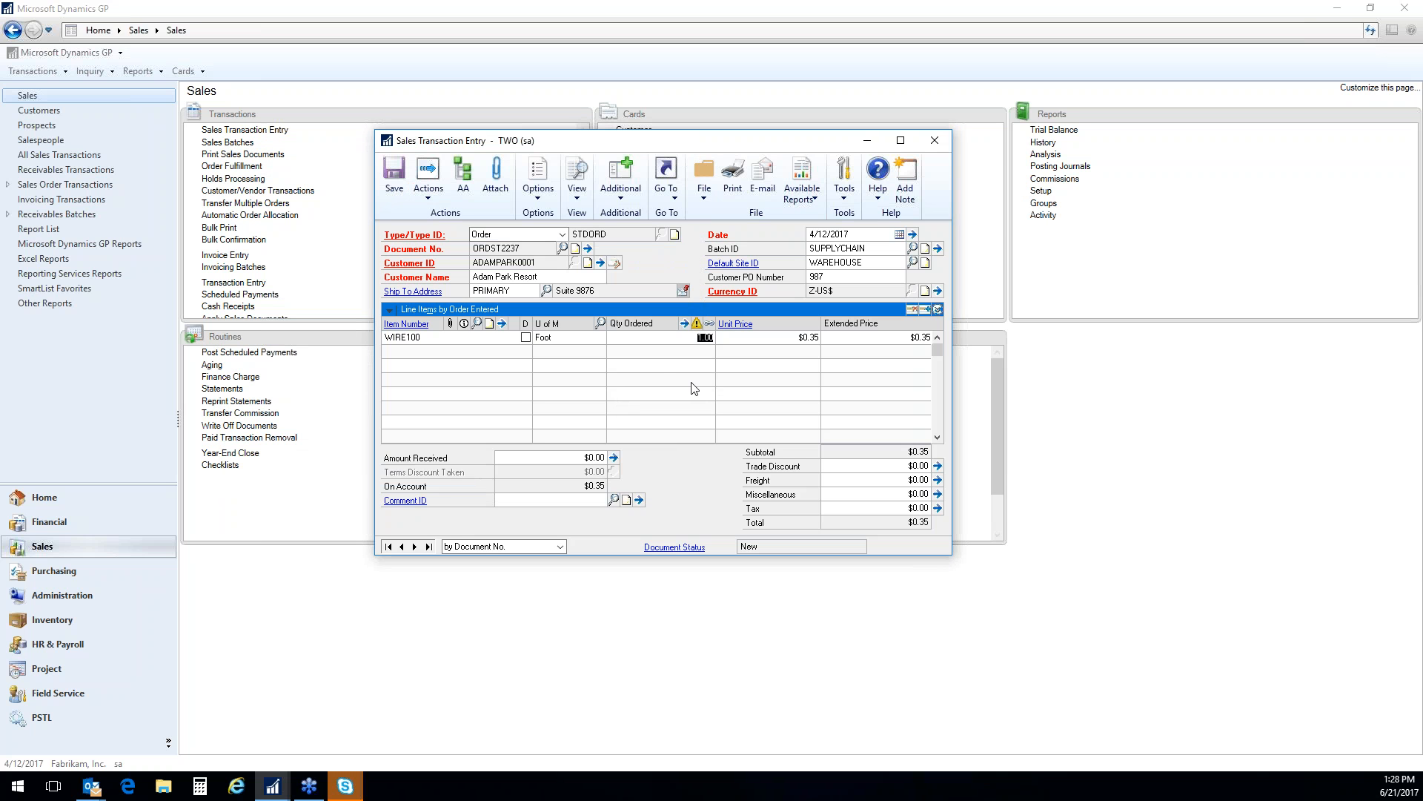
Review the selling units of WIRE100 and change the line's unit of measure to Spool
click(565, 338)
click(561, 337)
click(600, 324)
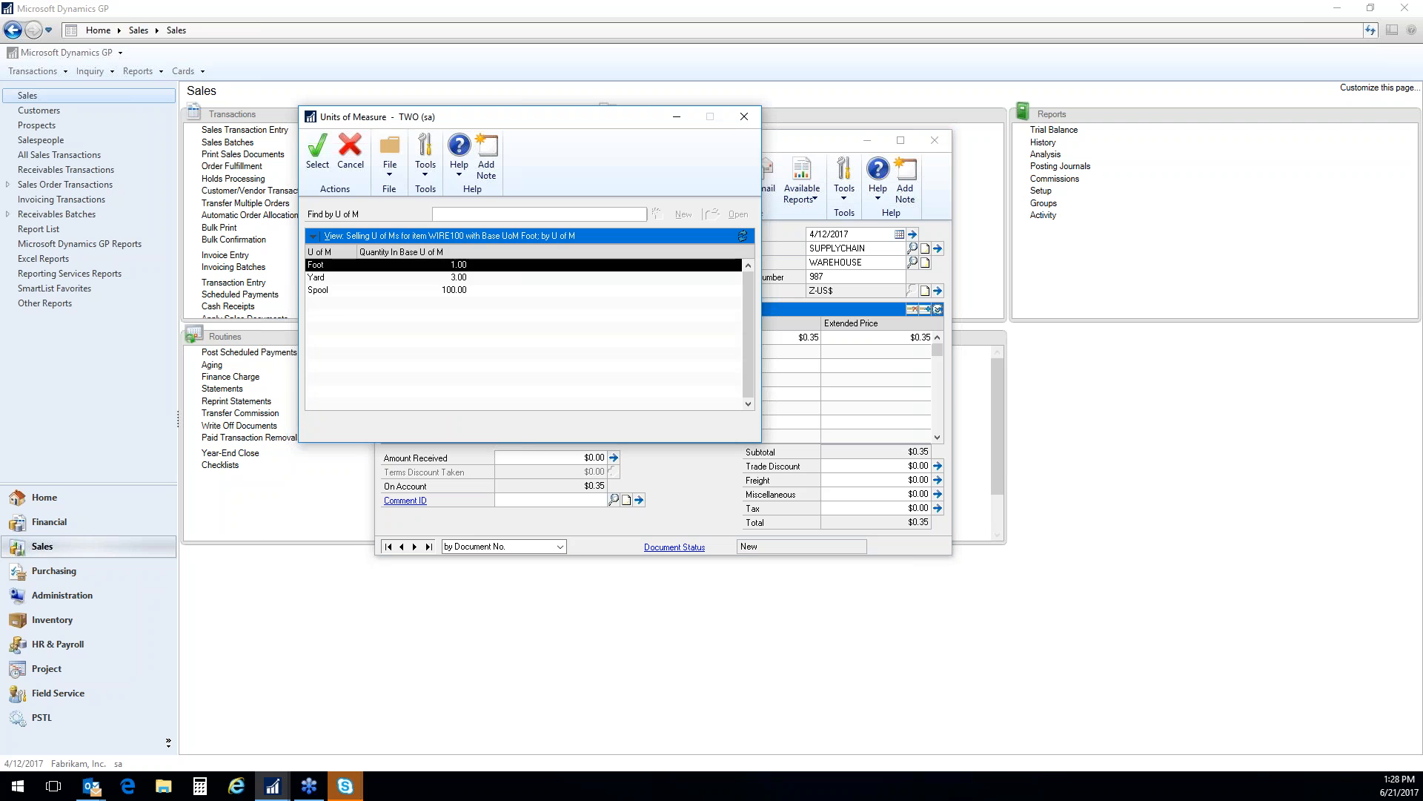
click(349, 290)
click(647, 371)
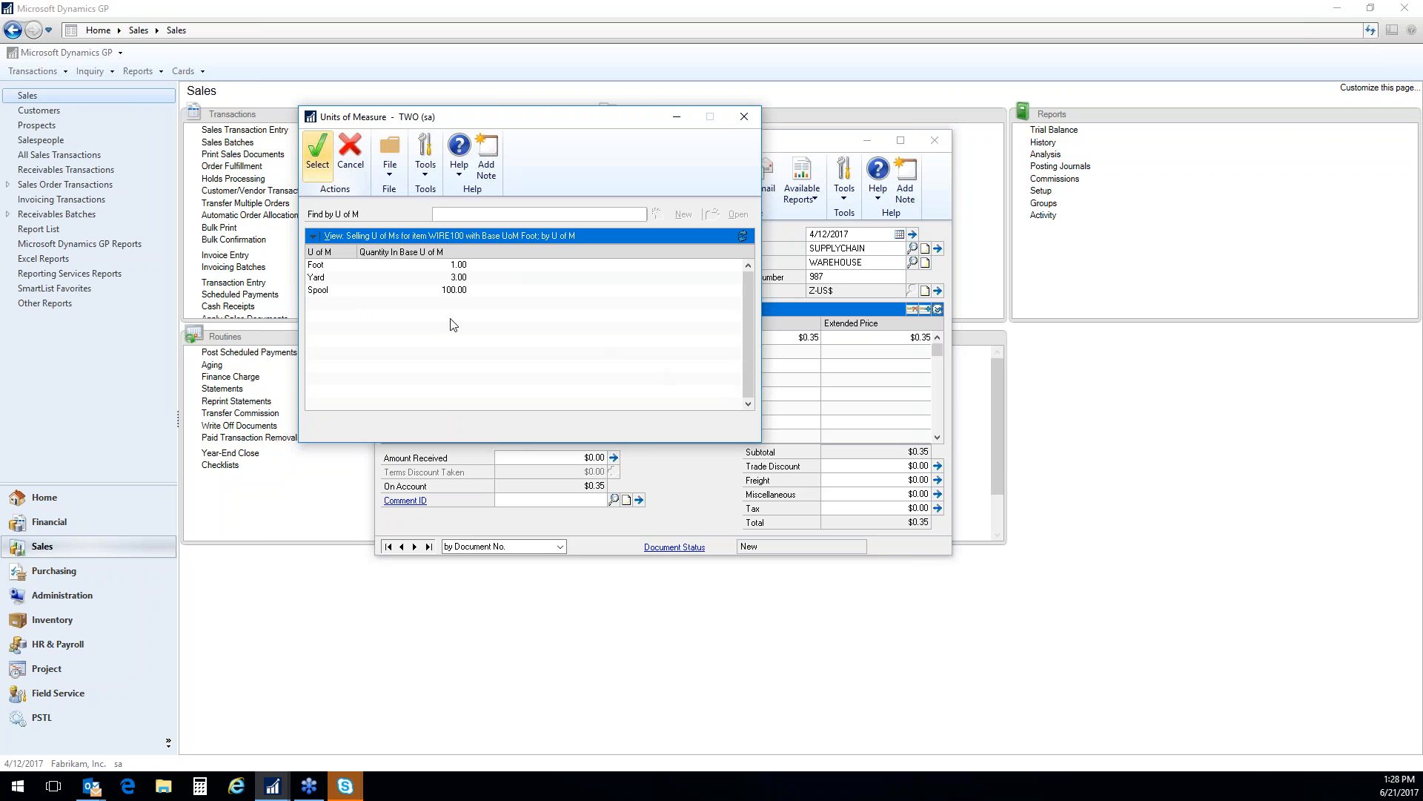
double_click(327, 293)
key(Tab)
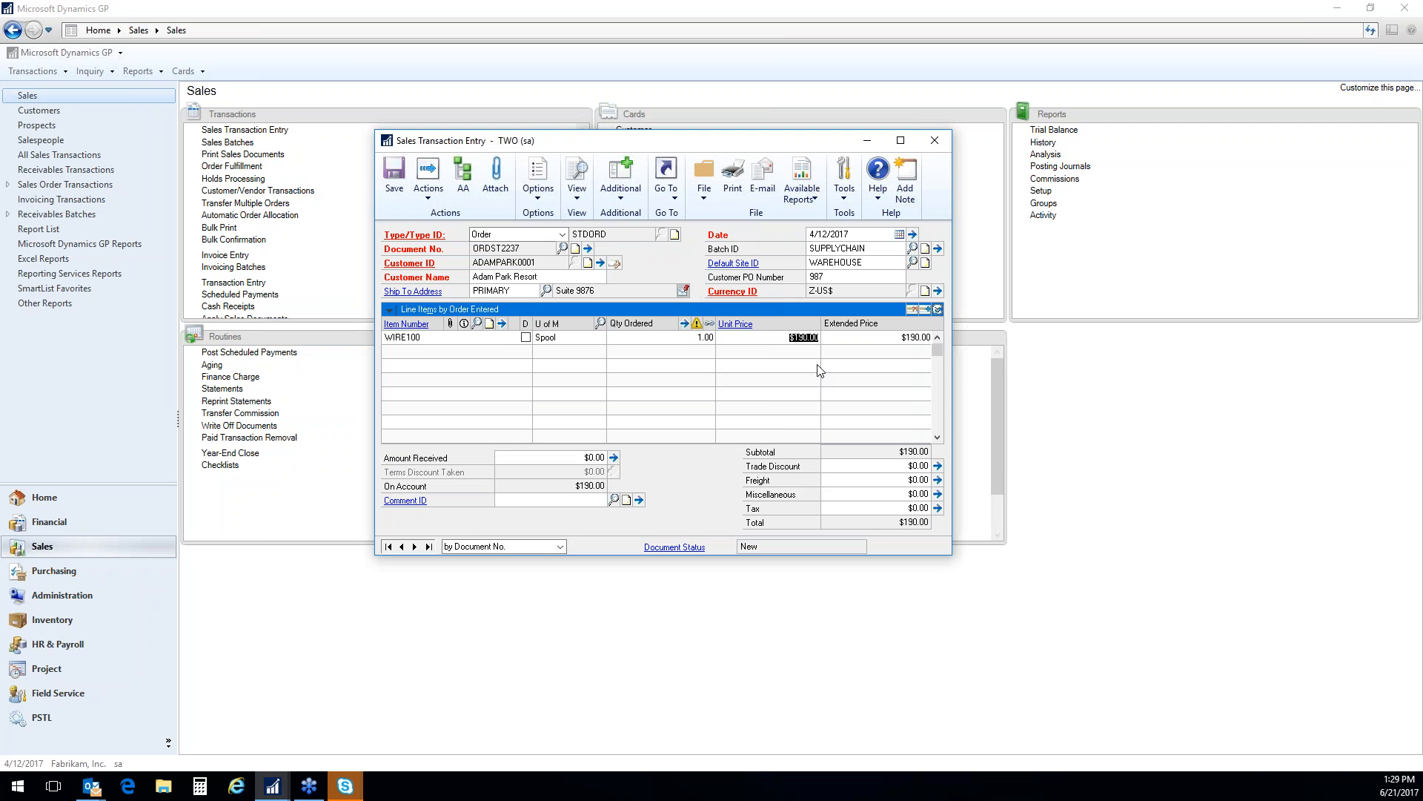
Set the WIRE100 line's unit of measure to Foot and check its unit price
key(shift+Tab)
click(600, 321)
click(331, 267)
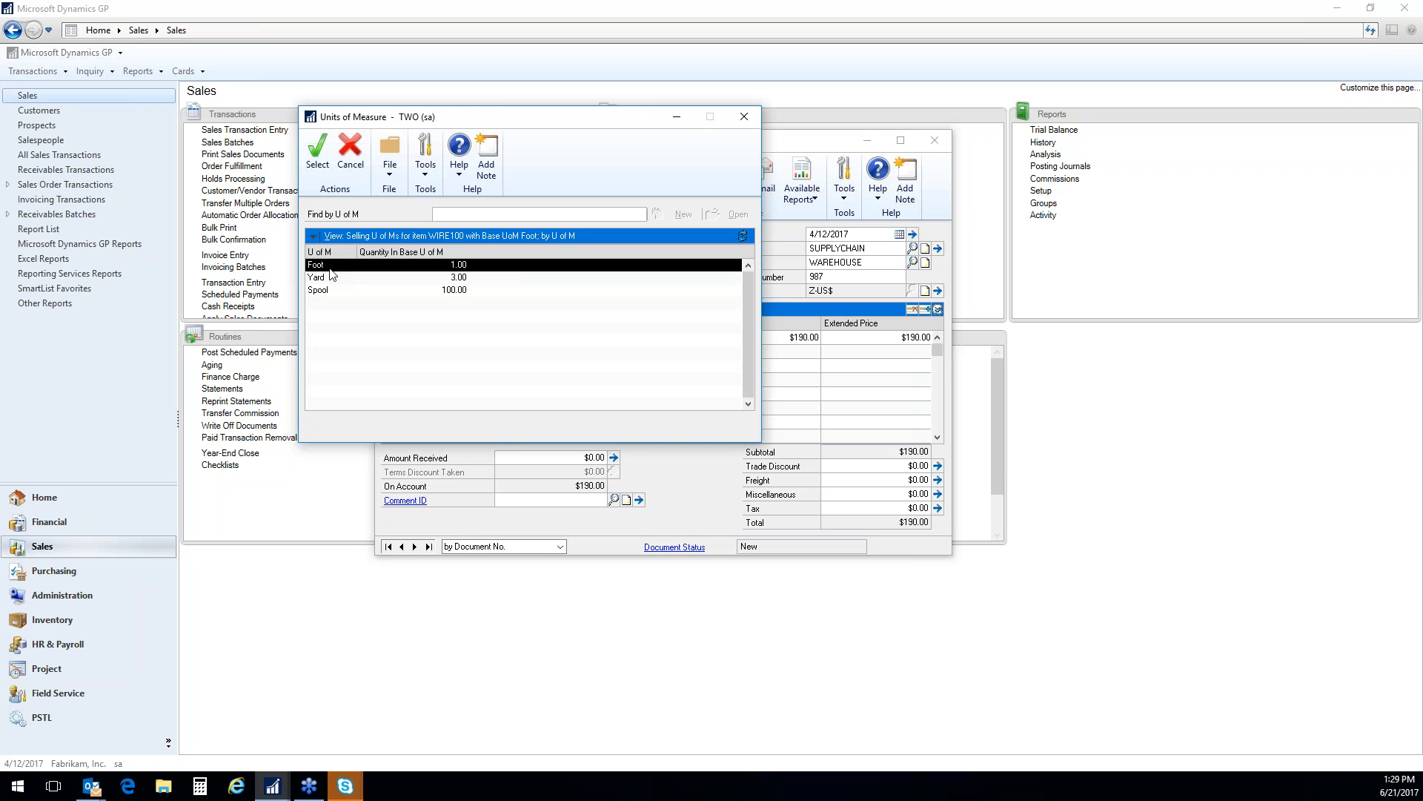
click(317, 152)
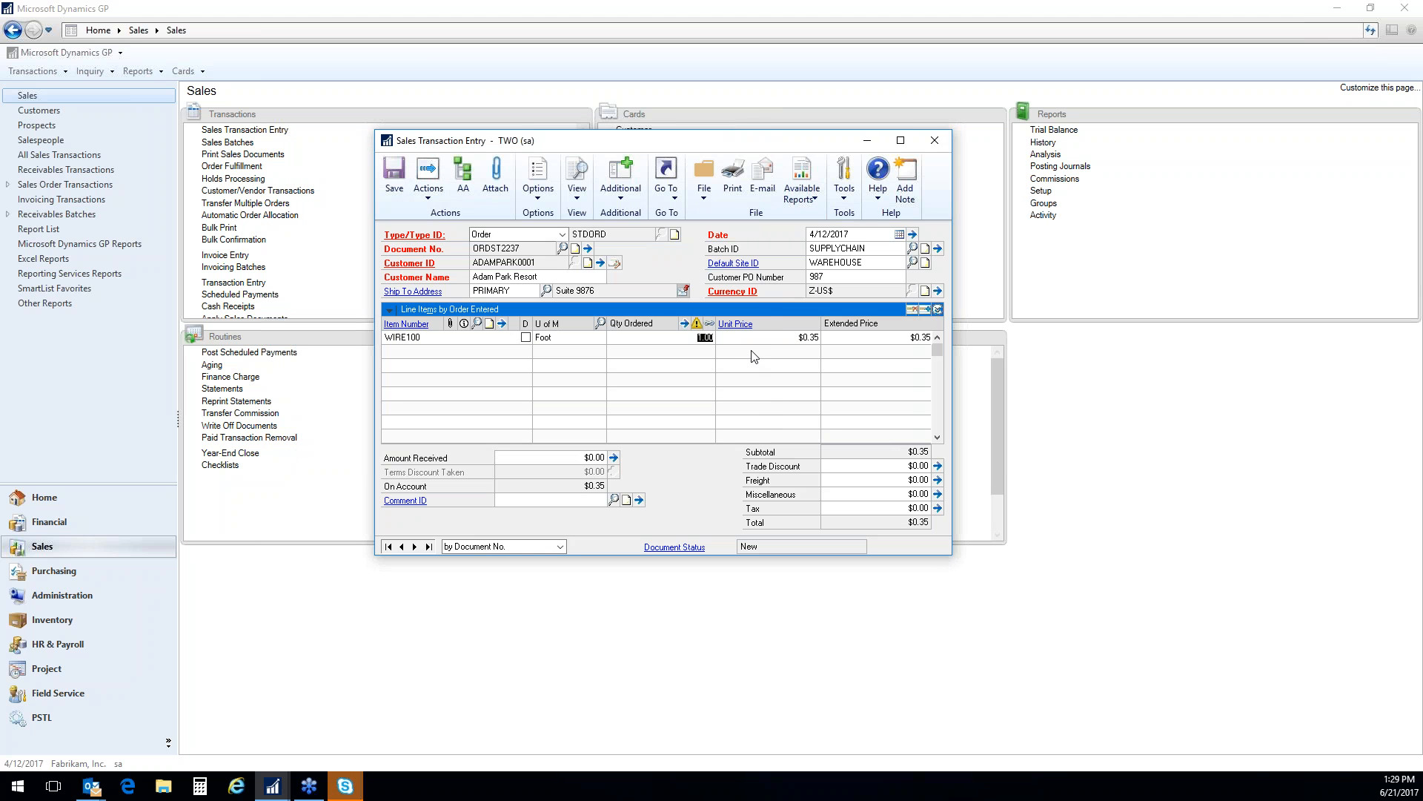
key(Tab)
click(800, 337)
Delete the Adam Park Resort order and confirm the deletion
click(429, 190)
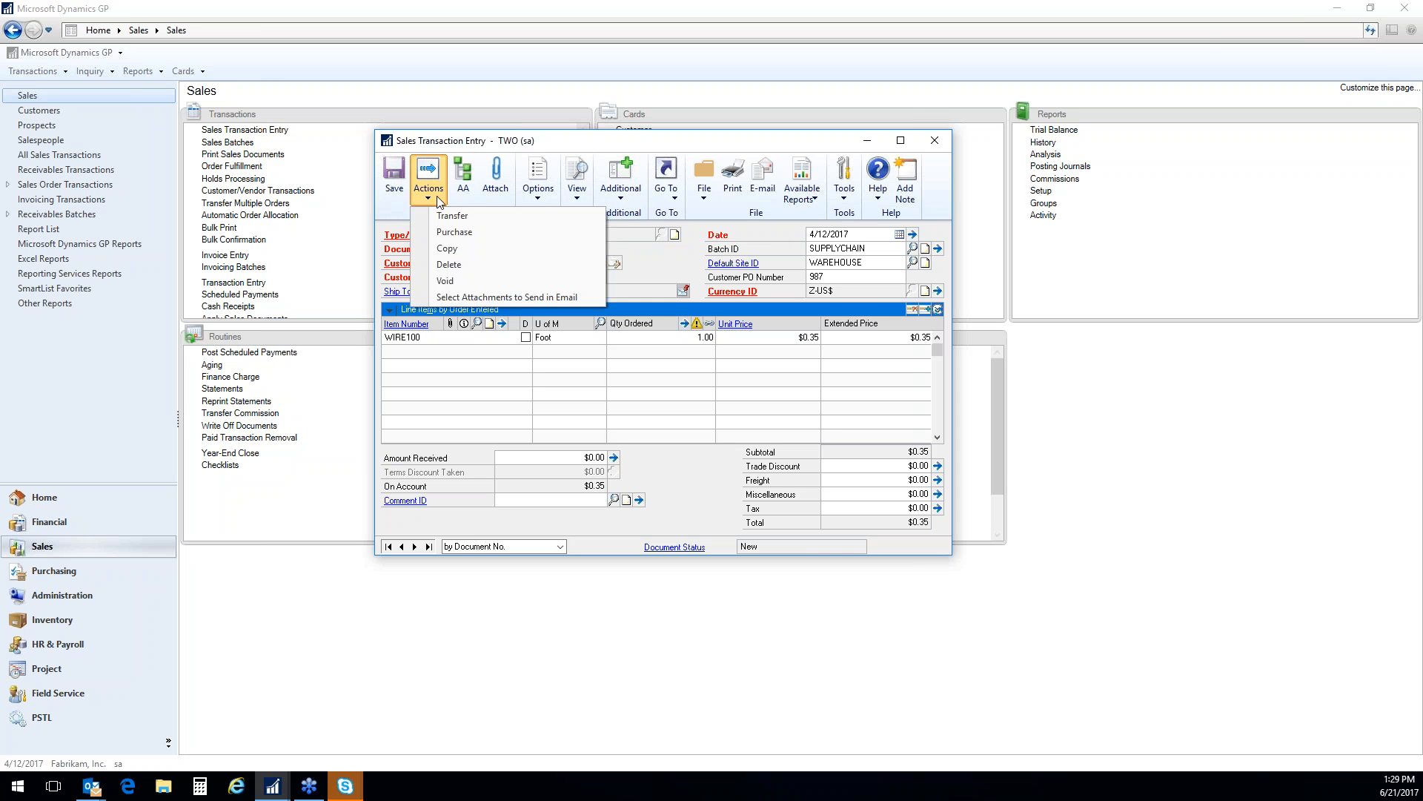
click(445, 265)
click(679, 433)
Delete the blank new order document that remains in Sales Transaction Entry and confirm the deletion
click(531, 252)
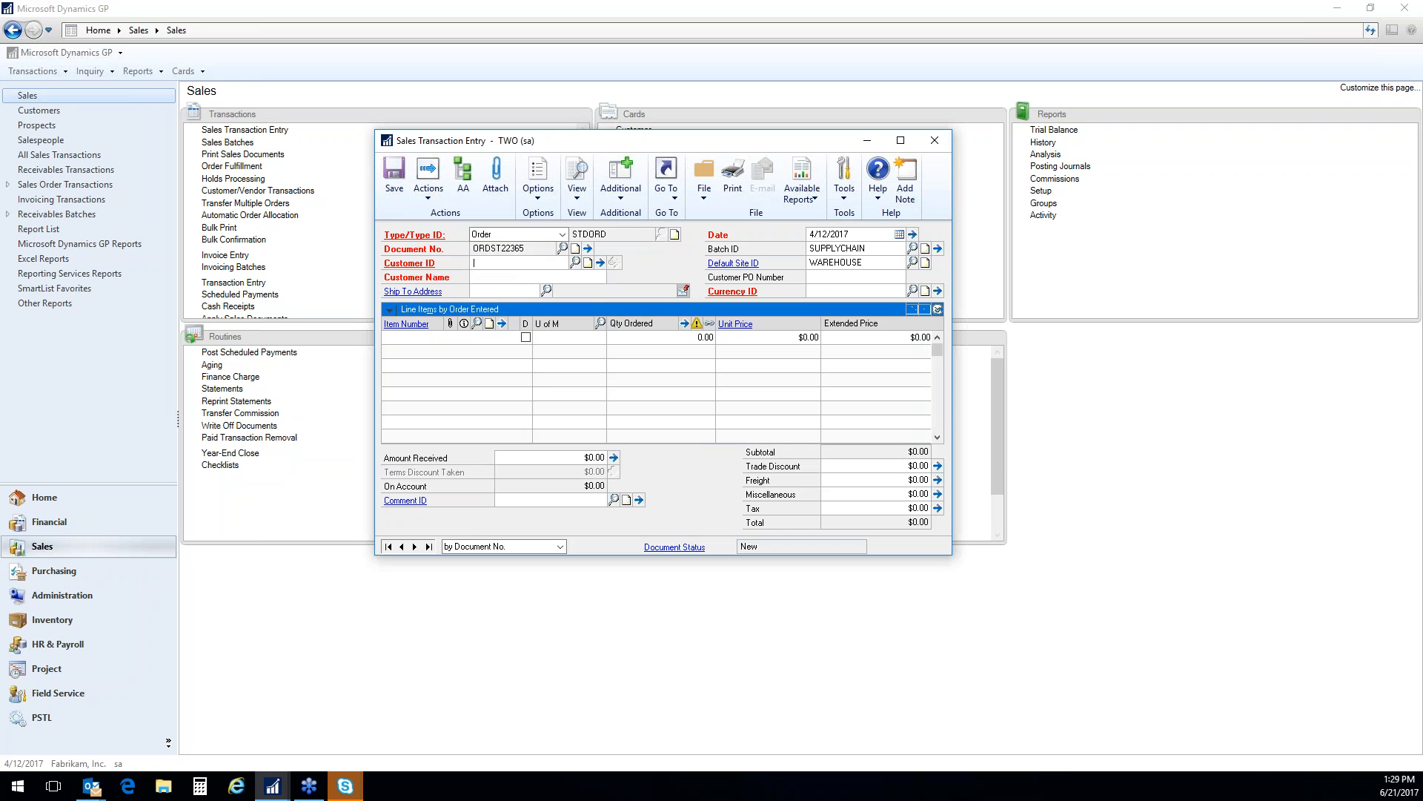
click(429, 183)
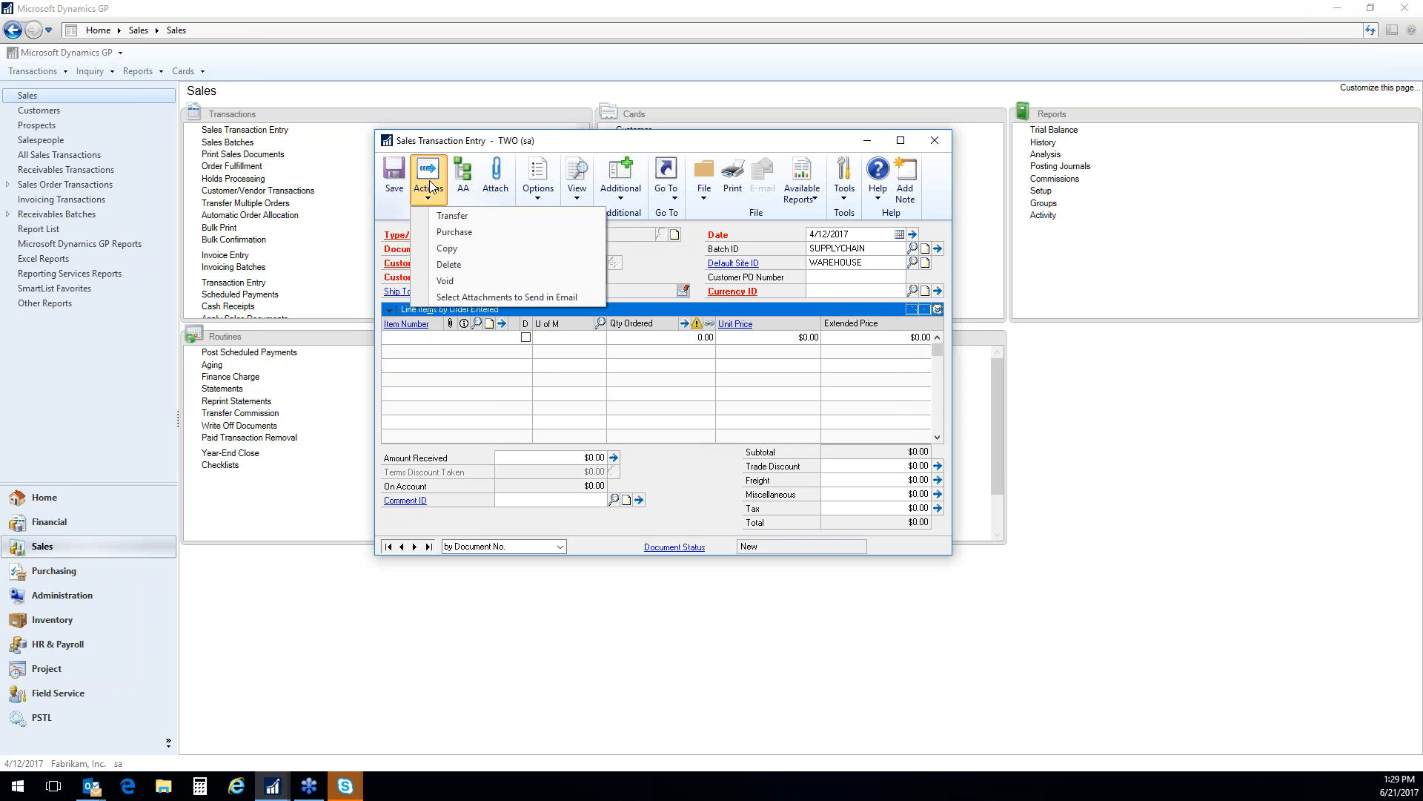
click(448, 265)
click(676, 435)
Open the existing Aaron Fitz Electrical order by entering its document number
click(531, 247)
text(ORDST2237)
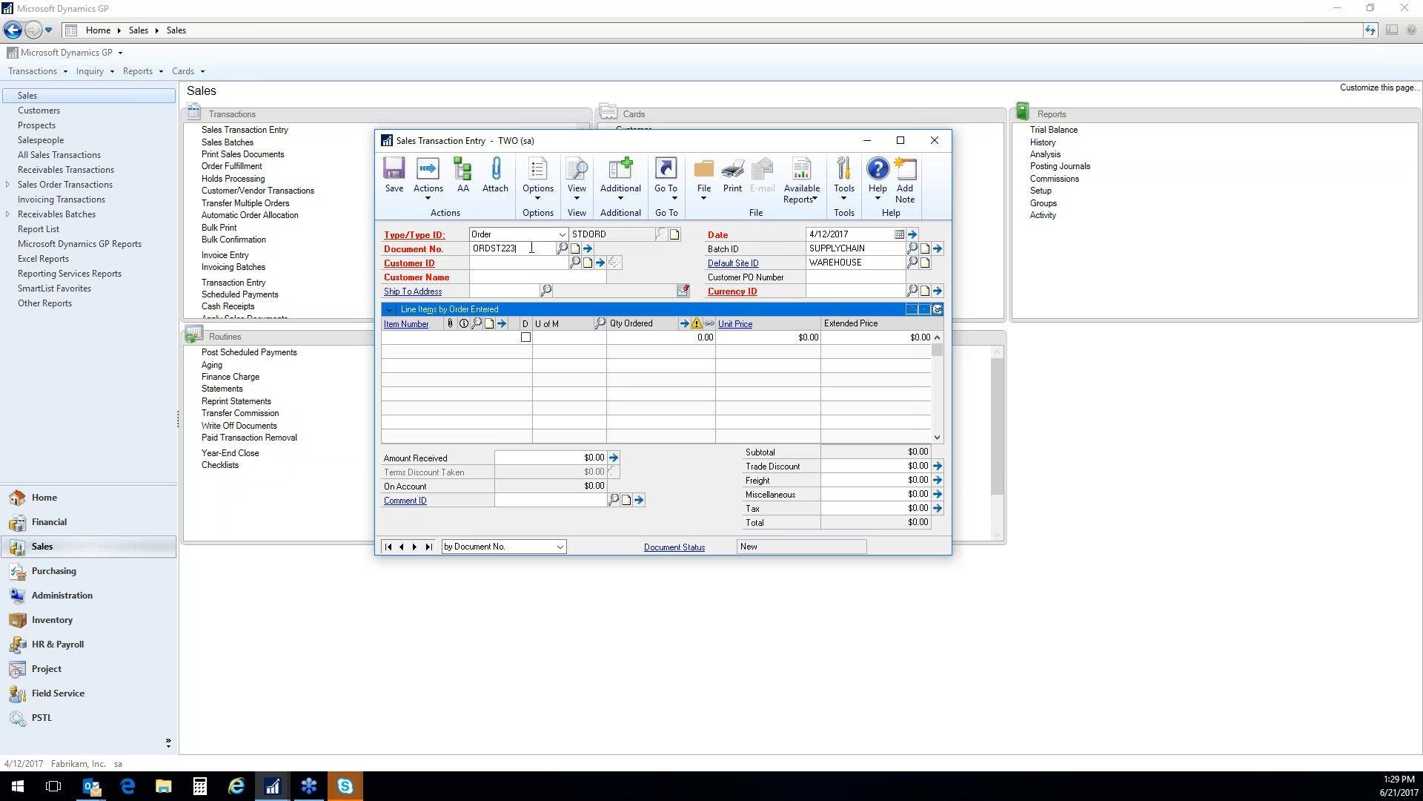
key(Tab)
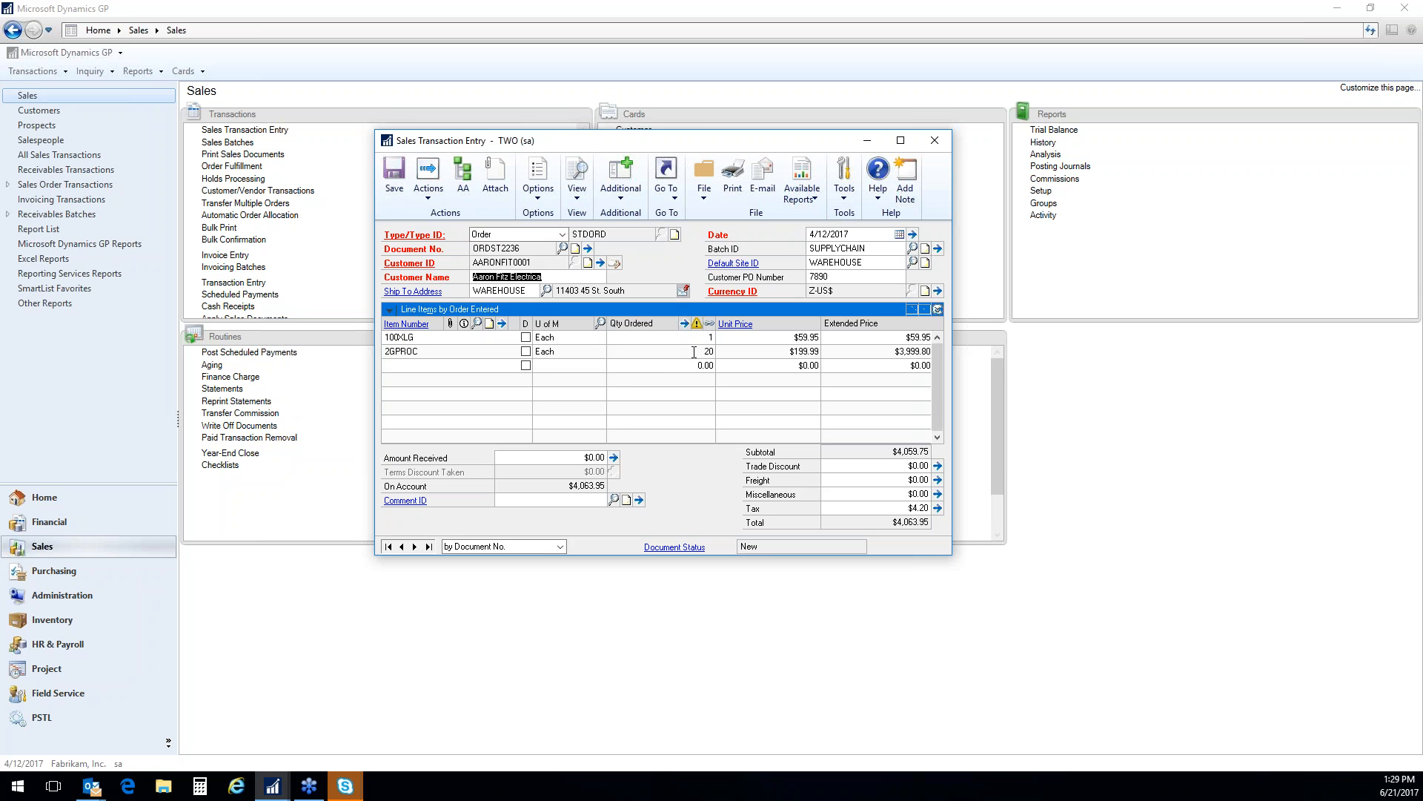
Set the quantity ordered on the 2GPROC line to 1 and complete the line
click(701, 352)
text(1)
key(Tab)
key(Tab)
key(Tab)
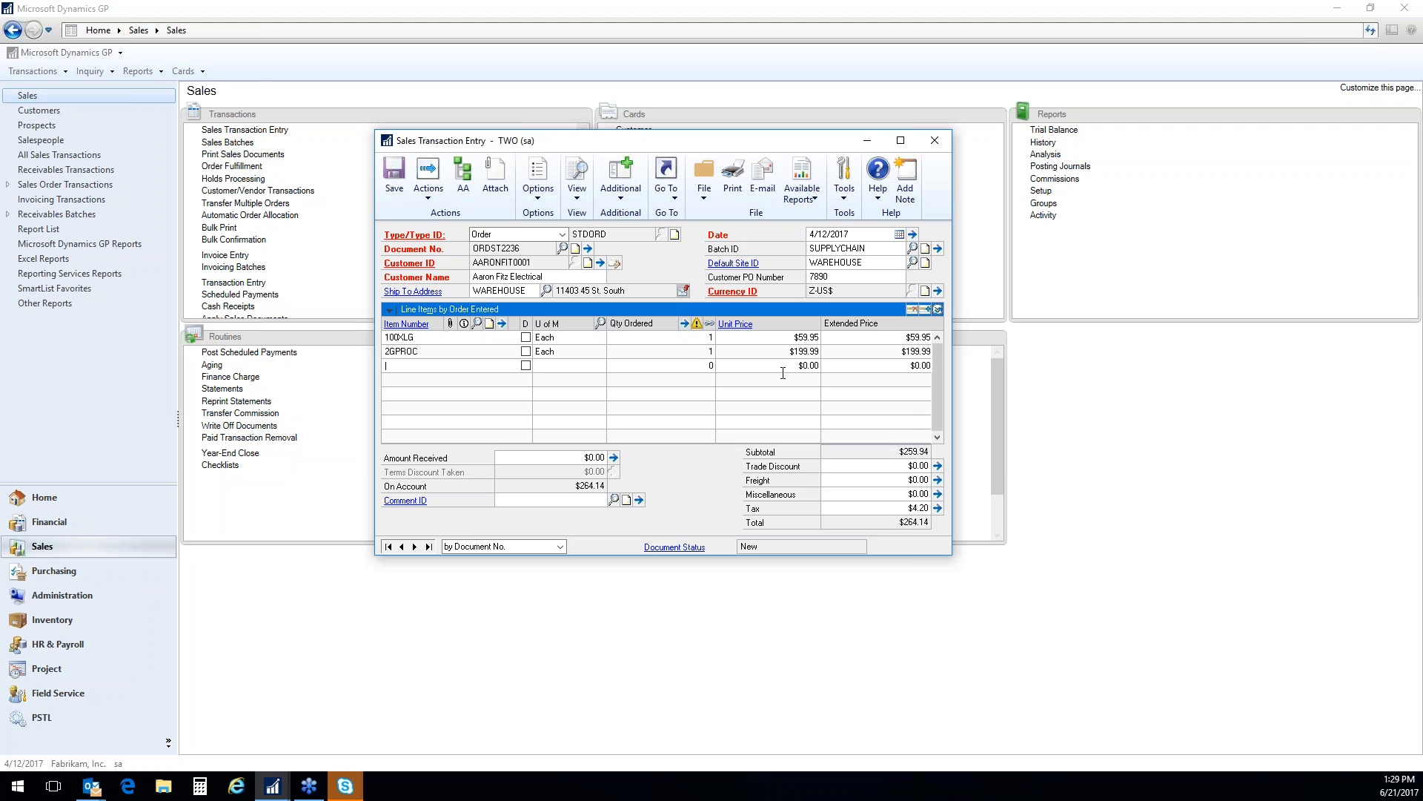
Set the 2GPROC line's quantity ordered to 20 to bring up the quantity shortage options
click(710, 351)
text(20)
click(816, 352)
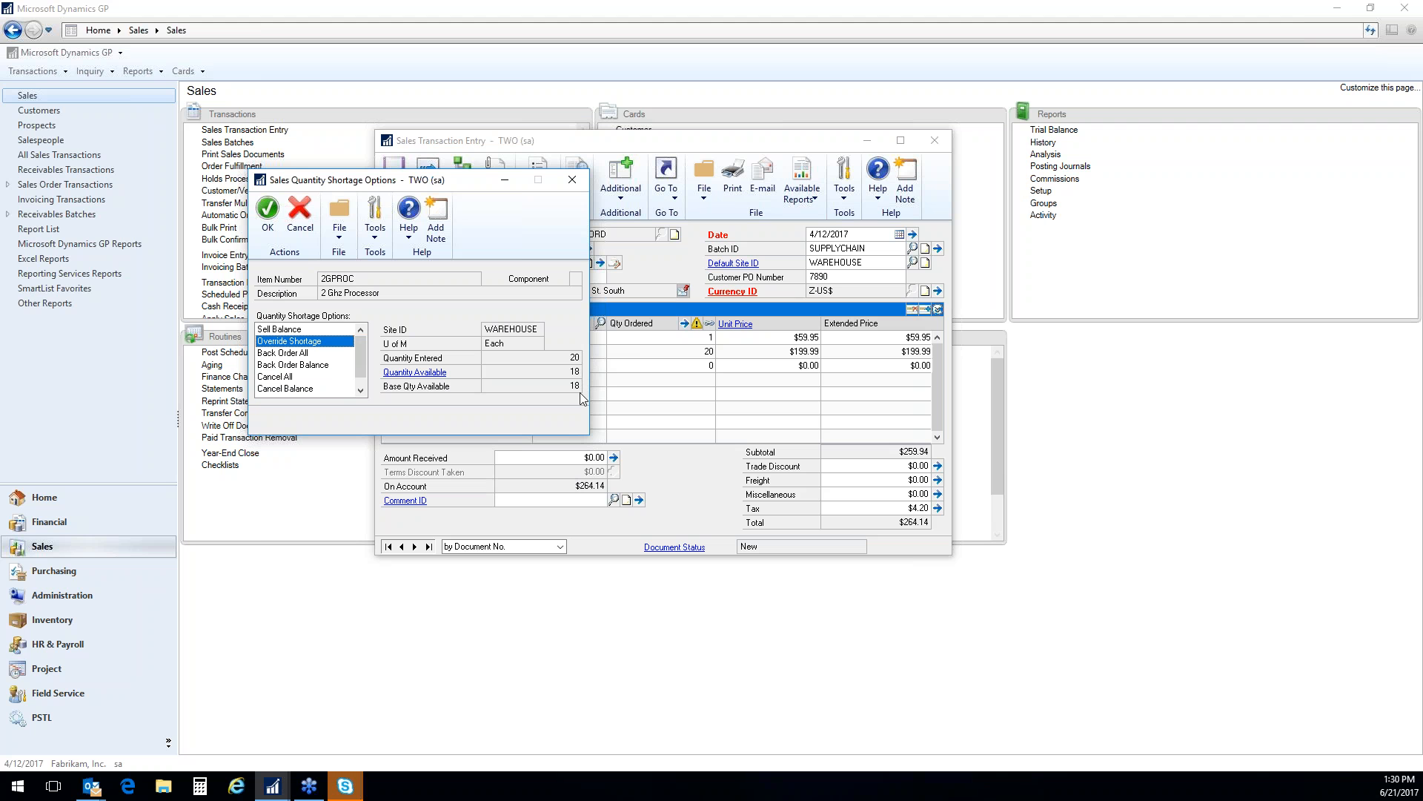
Examine the 2GPROC shortage options by selecting Sell Balance, Override Shortage, Back Order All, Back Order Balance and Distribute in turn
click(300, 331)
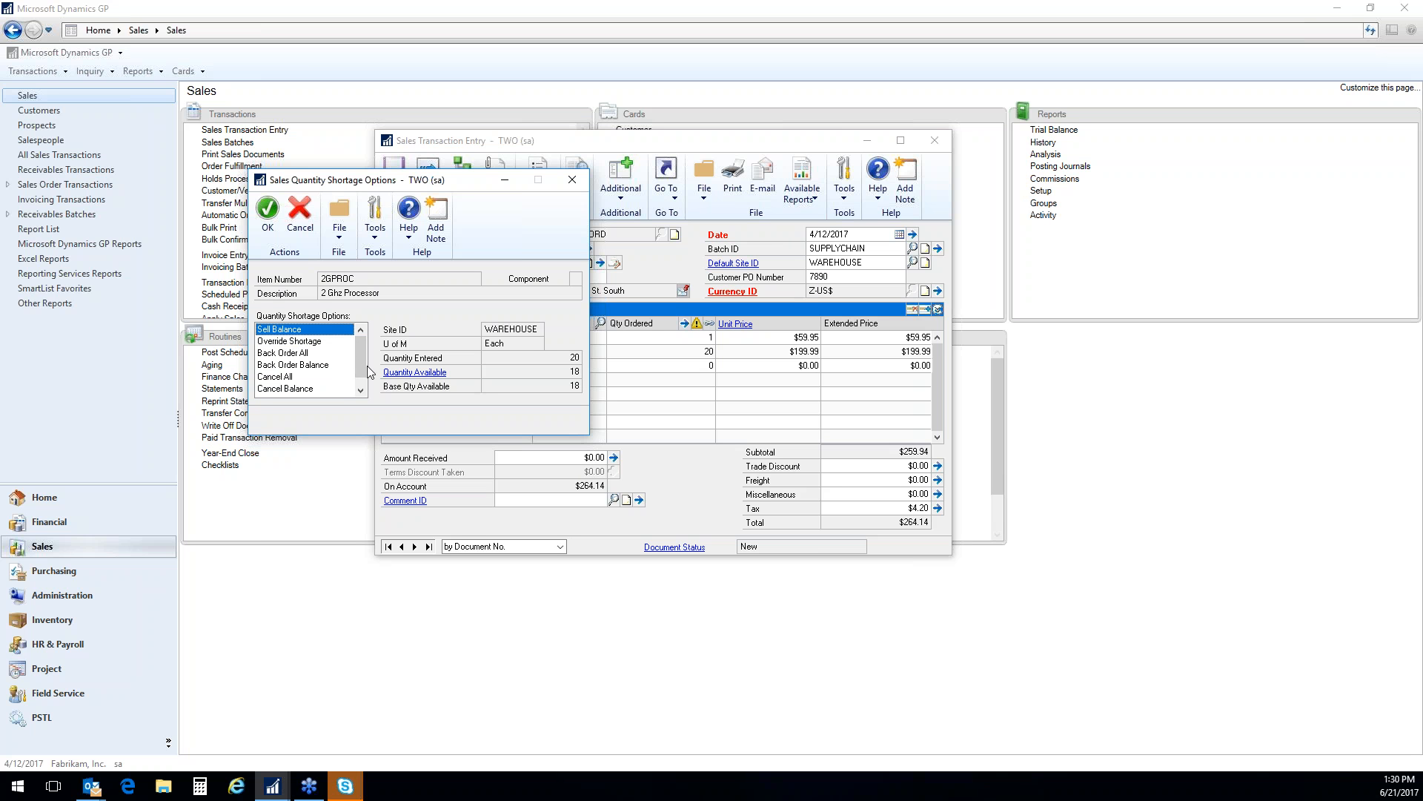
click(300, 343)
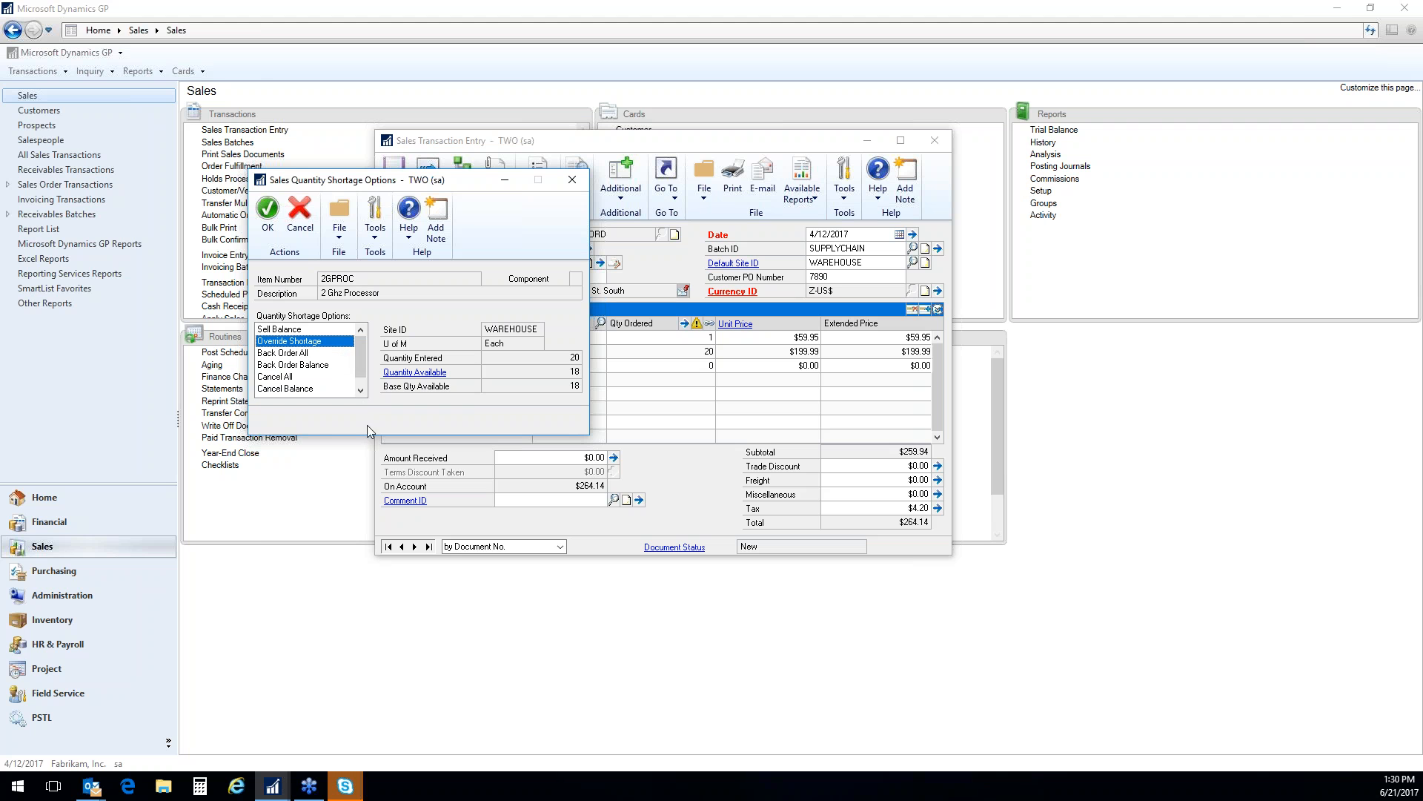
click(305, 356)
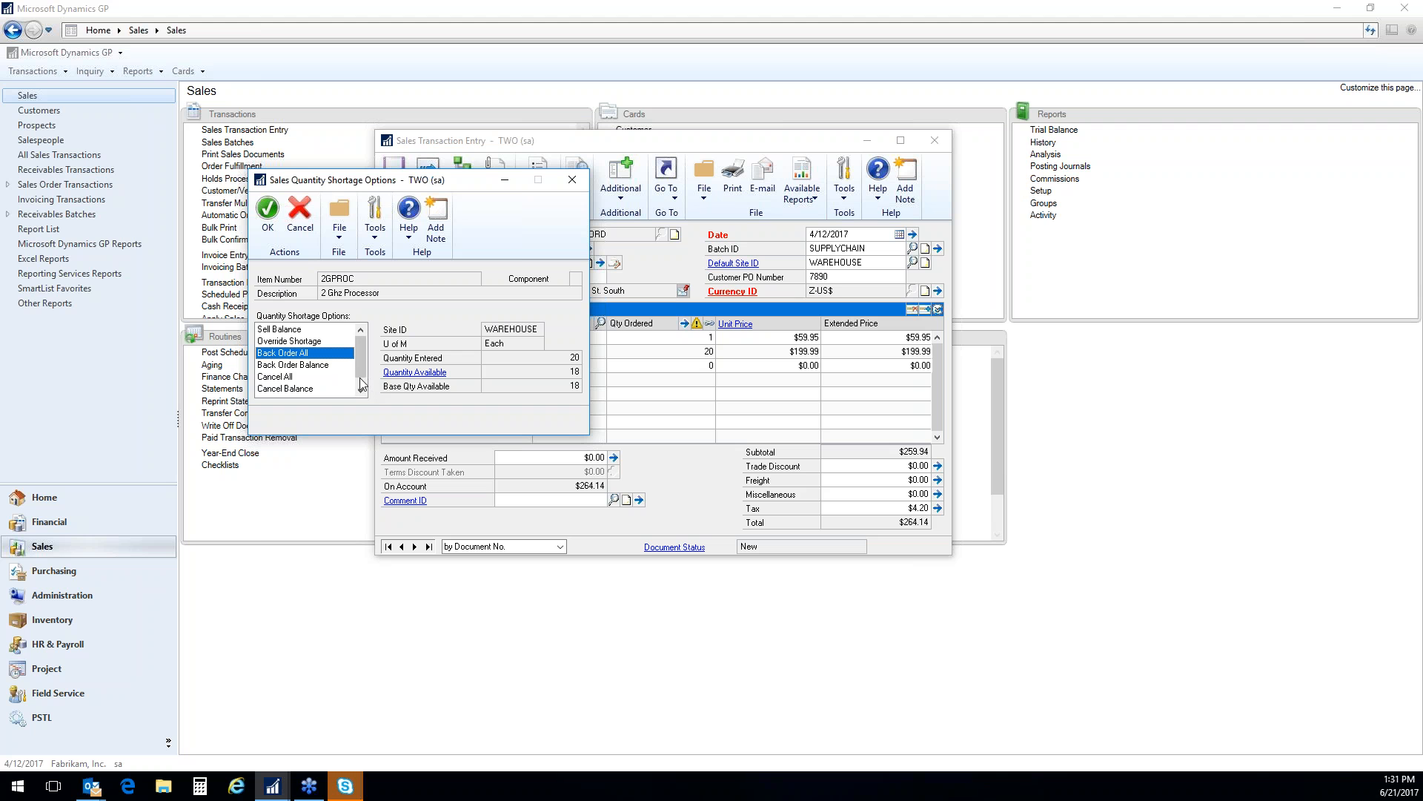
click(330, 365)
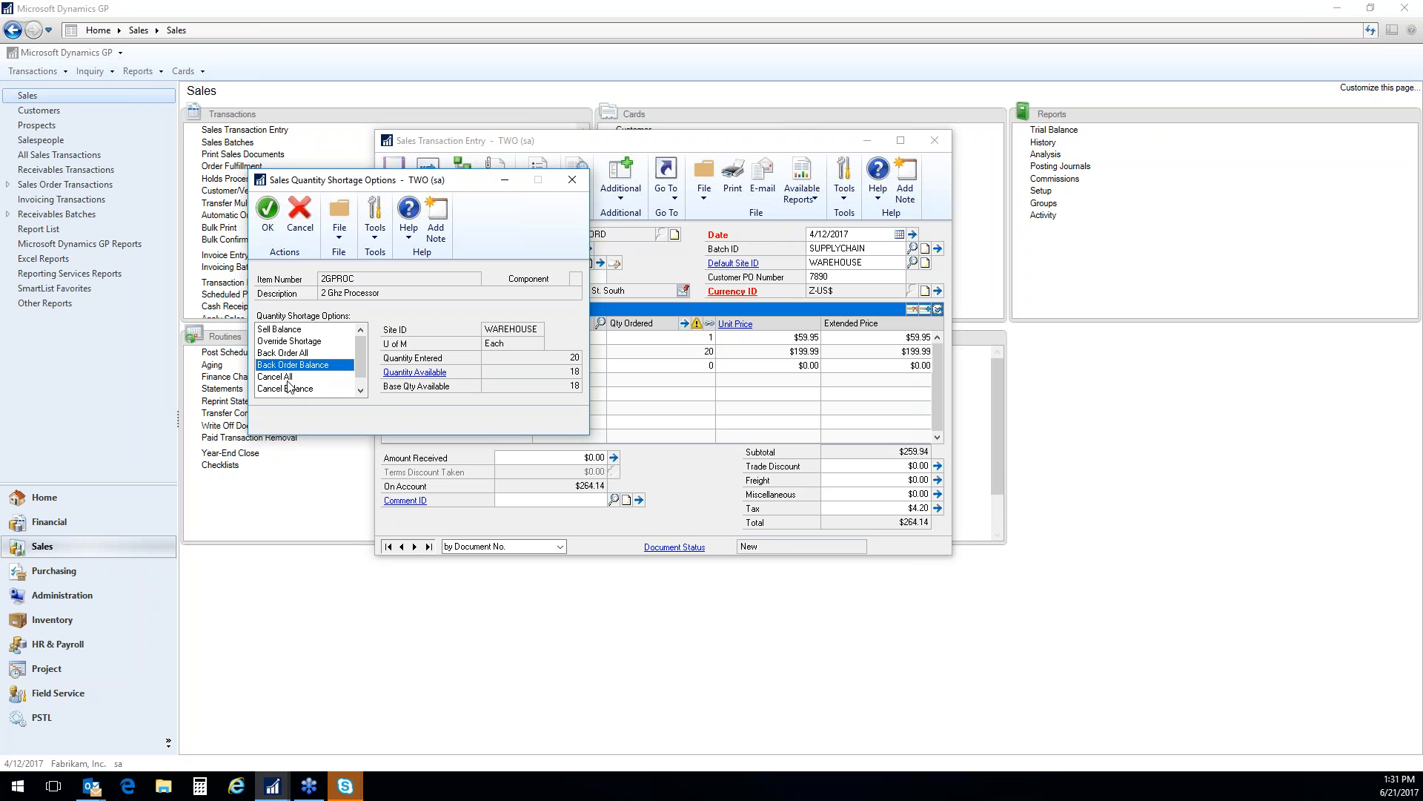
click(361, 391)
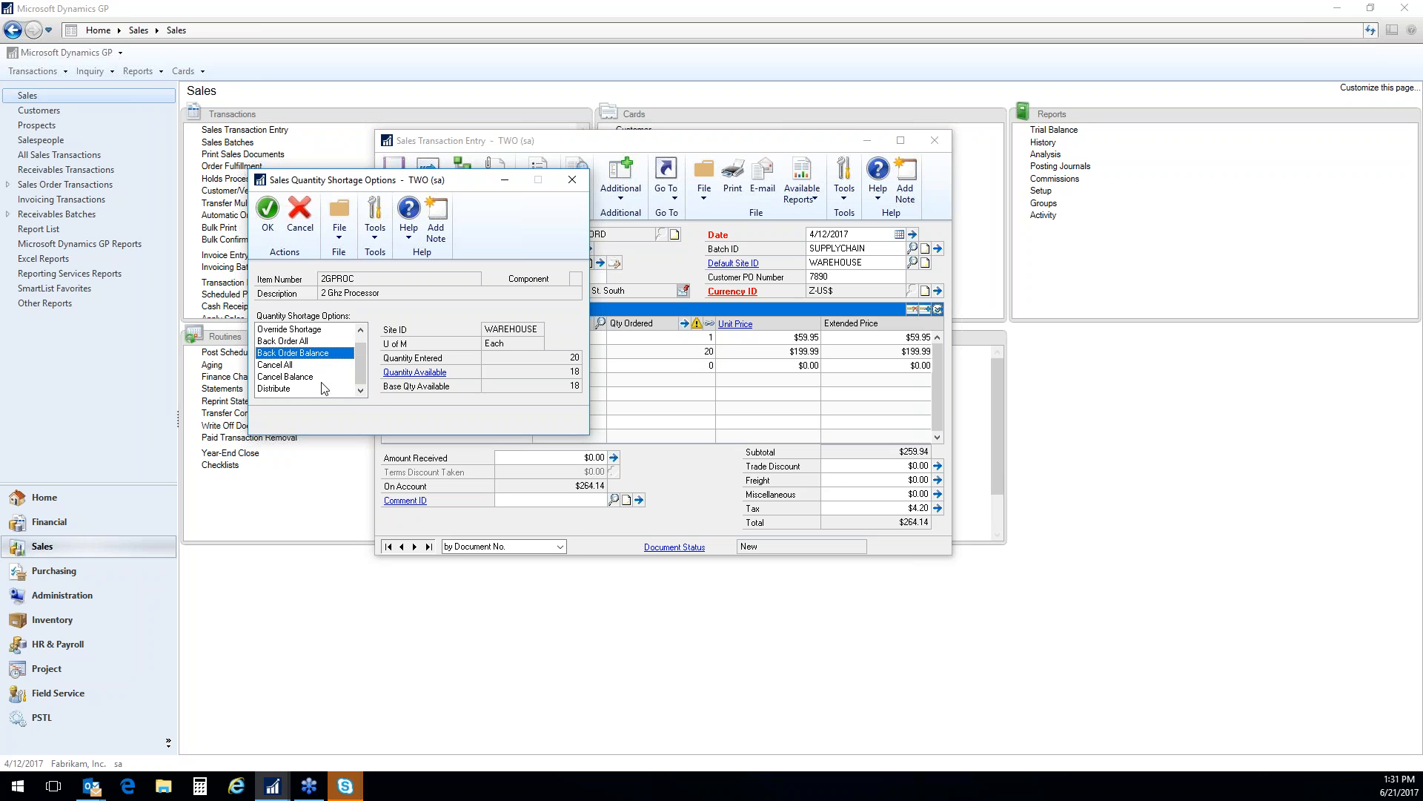
click(281, 389)
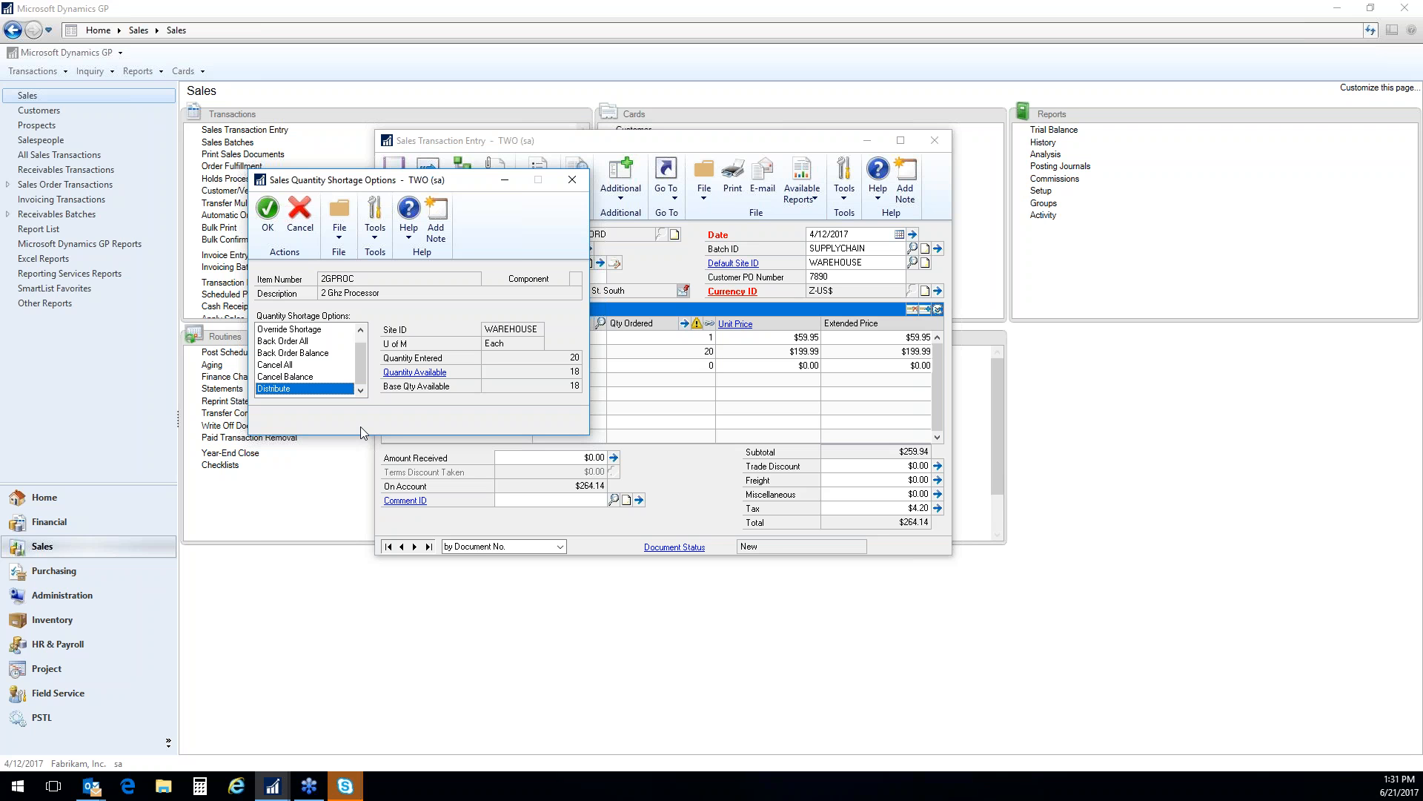
Resolve the 2GPROC quantity shortage with the Back Order All option
click(284, 342)
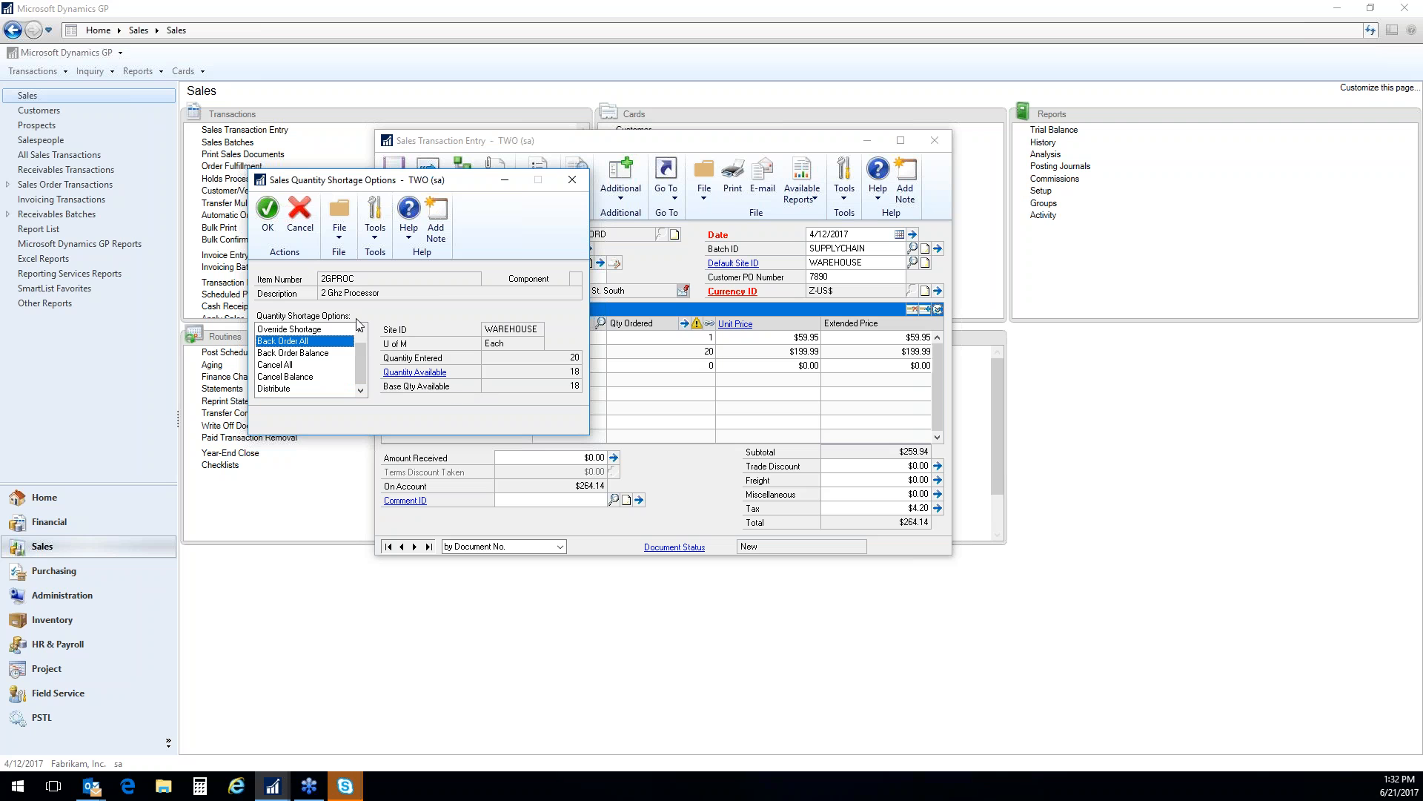
click(267, 213)
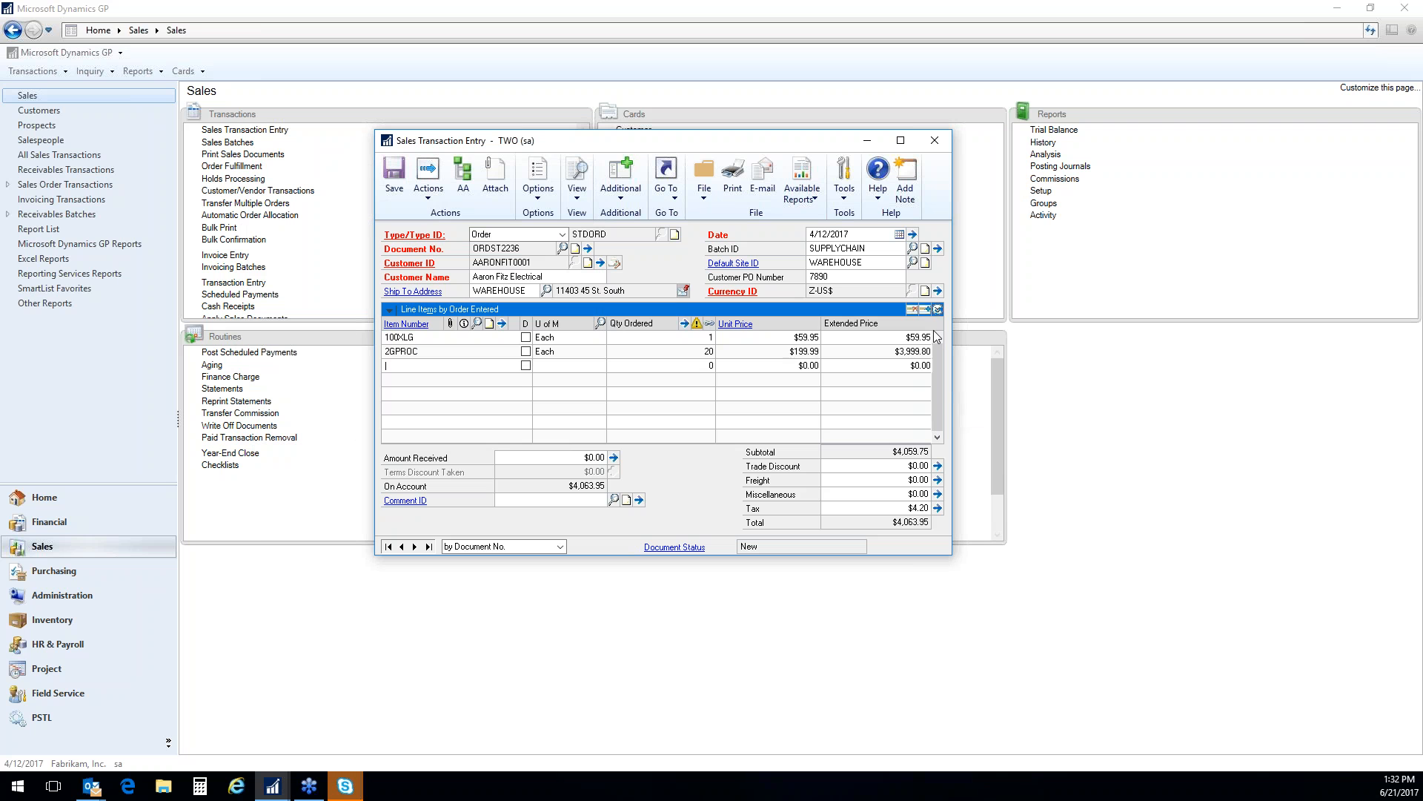
Expand the order's line details to check the 2GPROC back order quantity, browse the neighbouring lines and collapse the details again
click(786, 355)
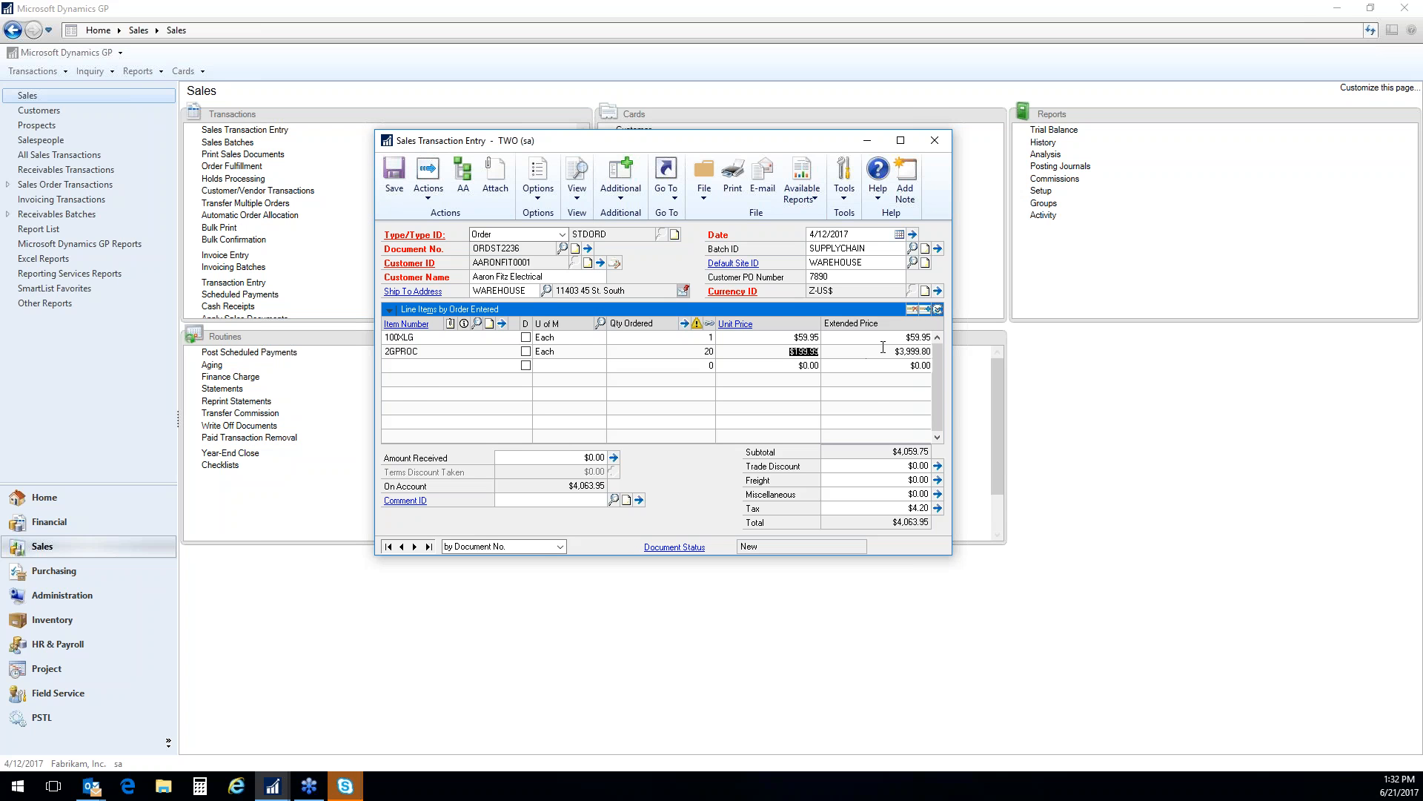
click(938, 309)
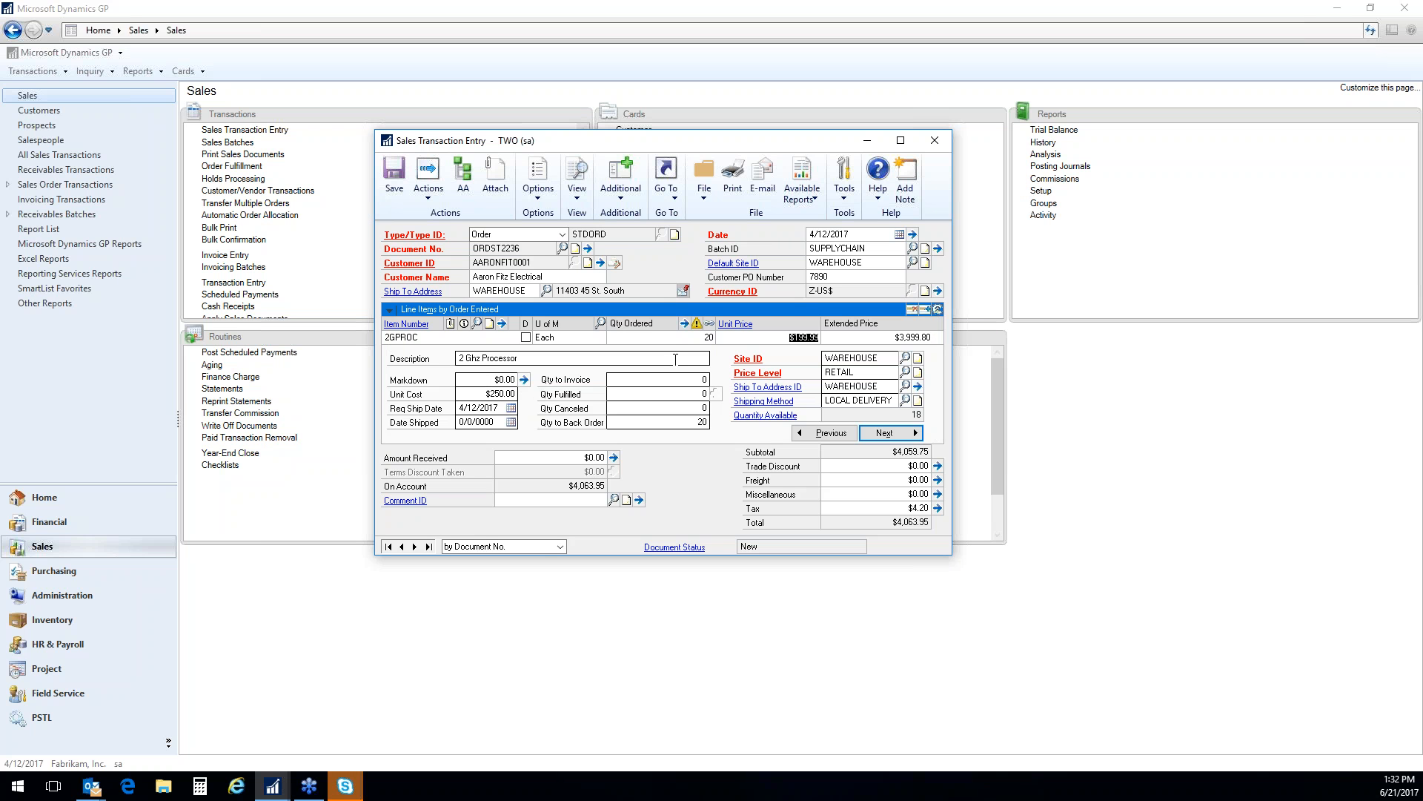
click(938, 310)
click(938, 310)
click(831, 433)
click(903, 432)
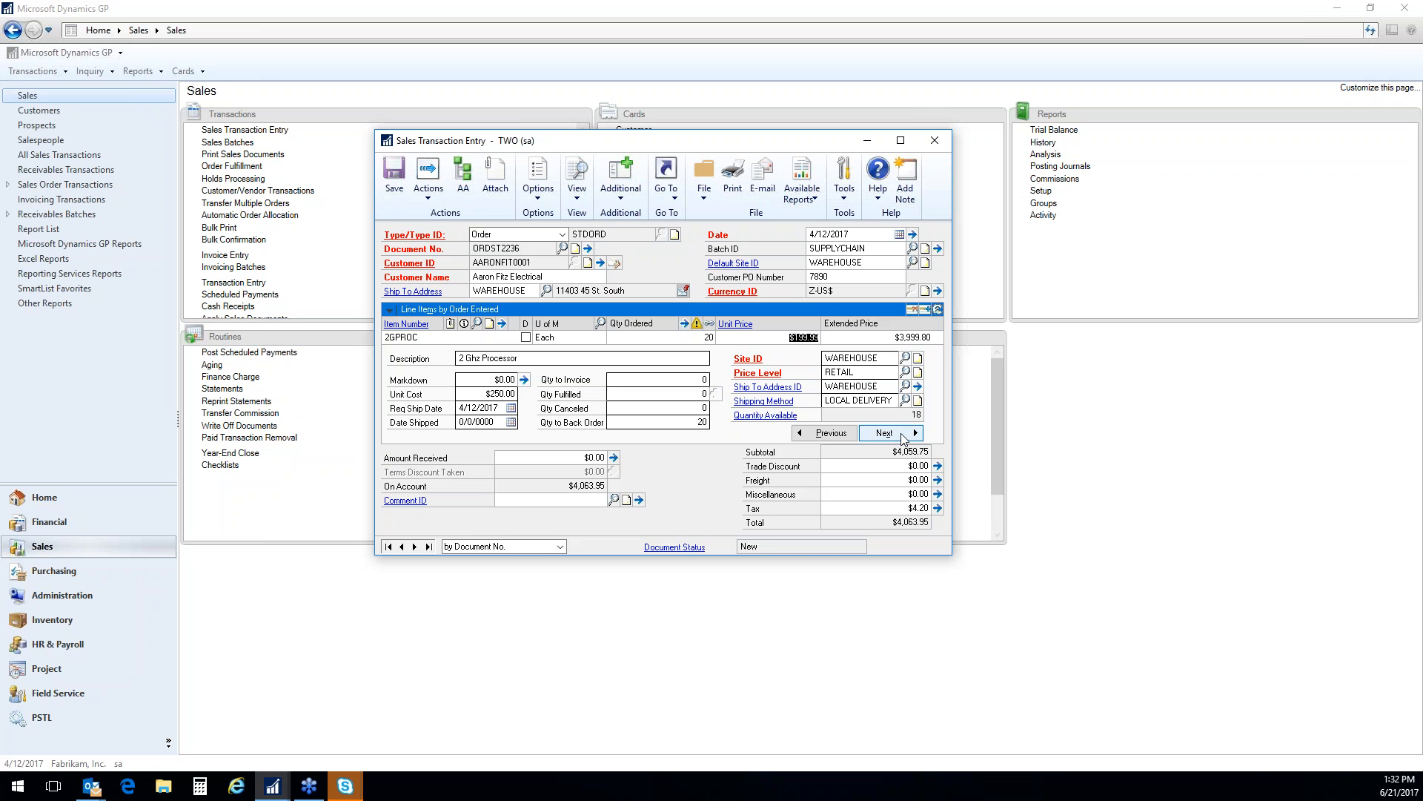
click(938, 310)
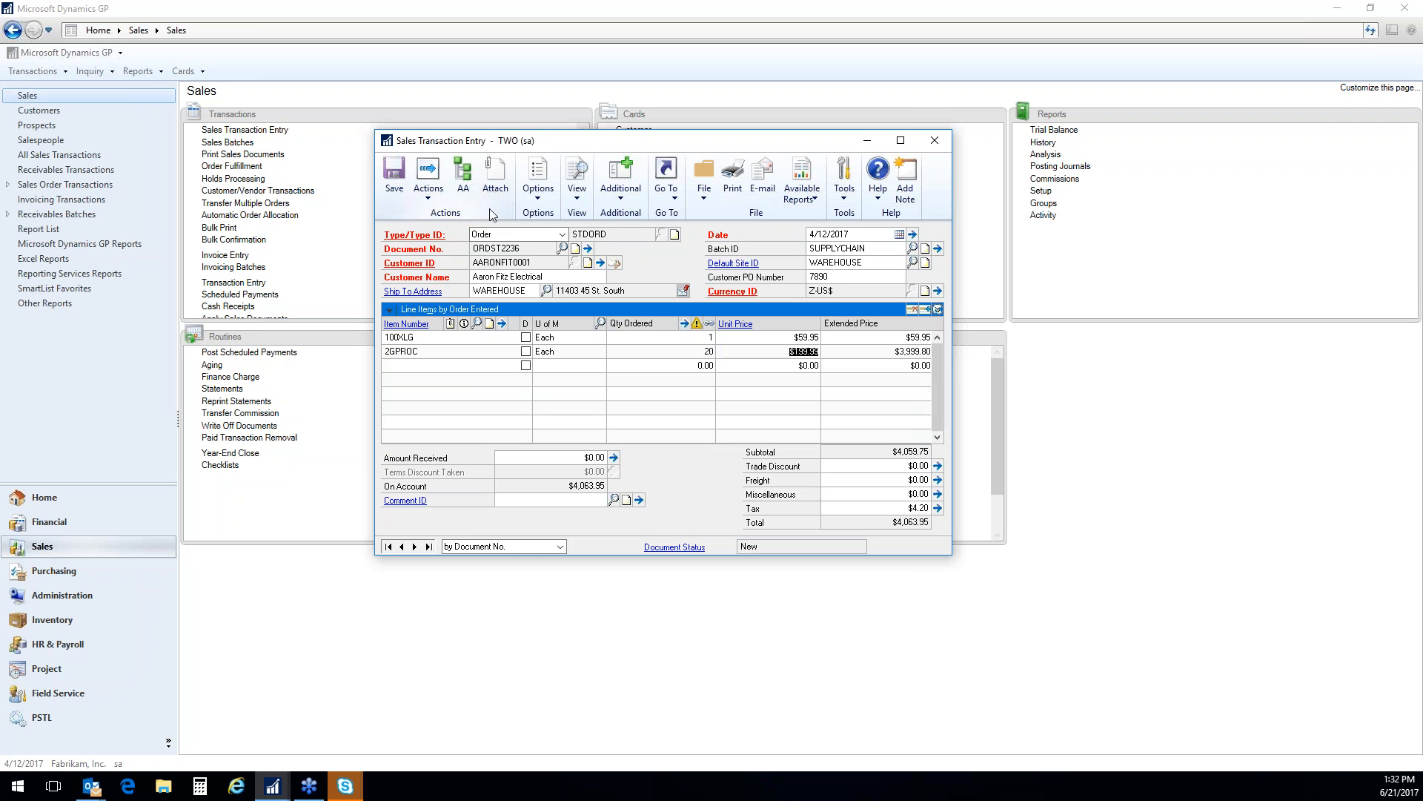
Open the order's document attachments and preview BMI Terms and Conditions 2017.pdf, closing the PDF when done
click(496, 182)
click(734, 436)
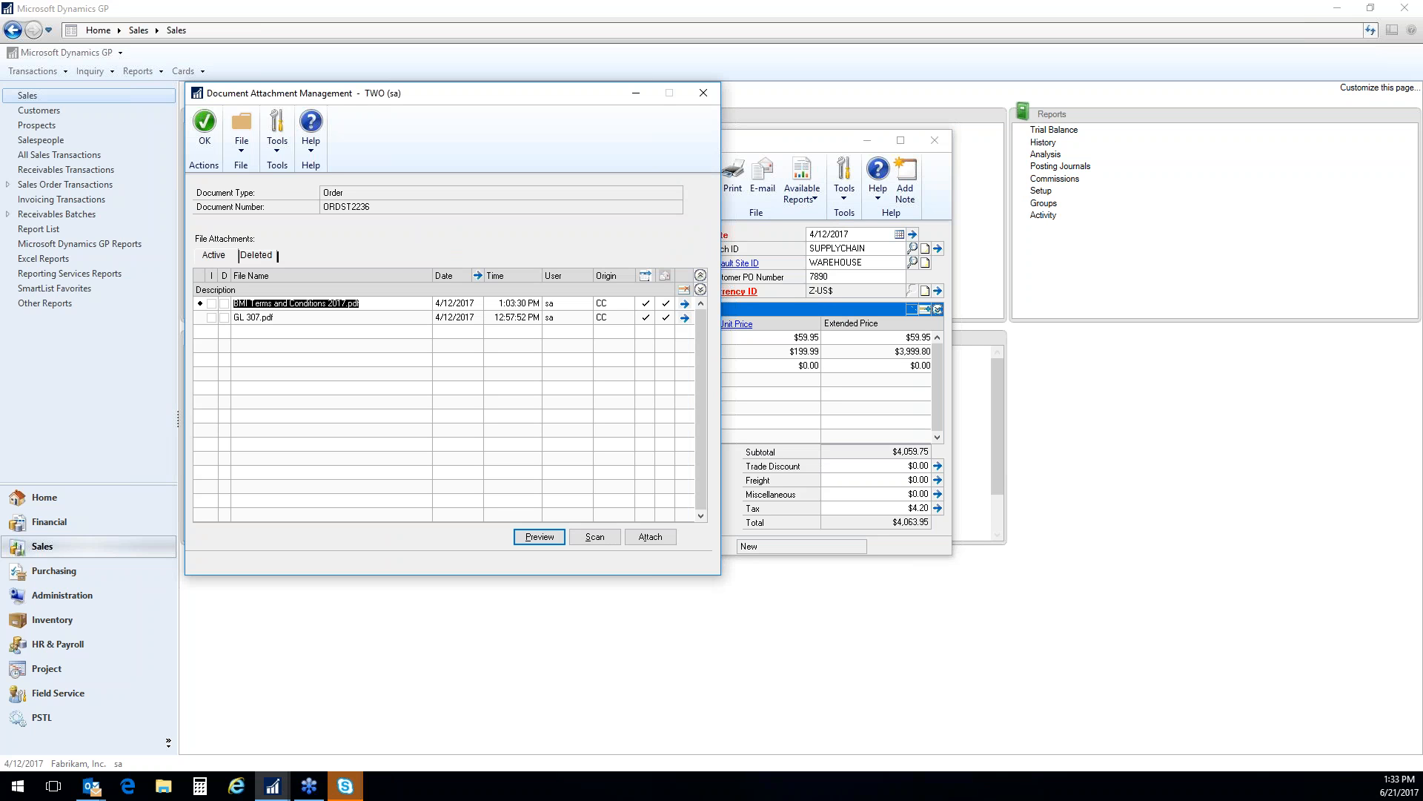
click(356, 317)
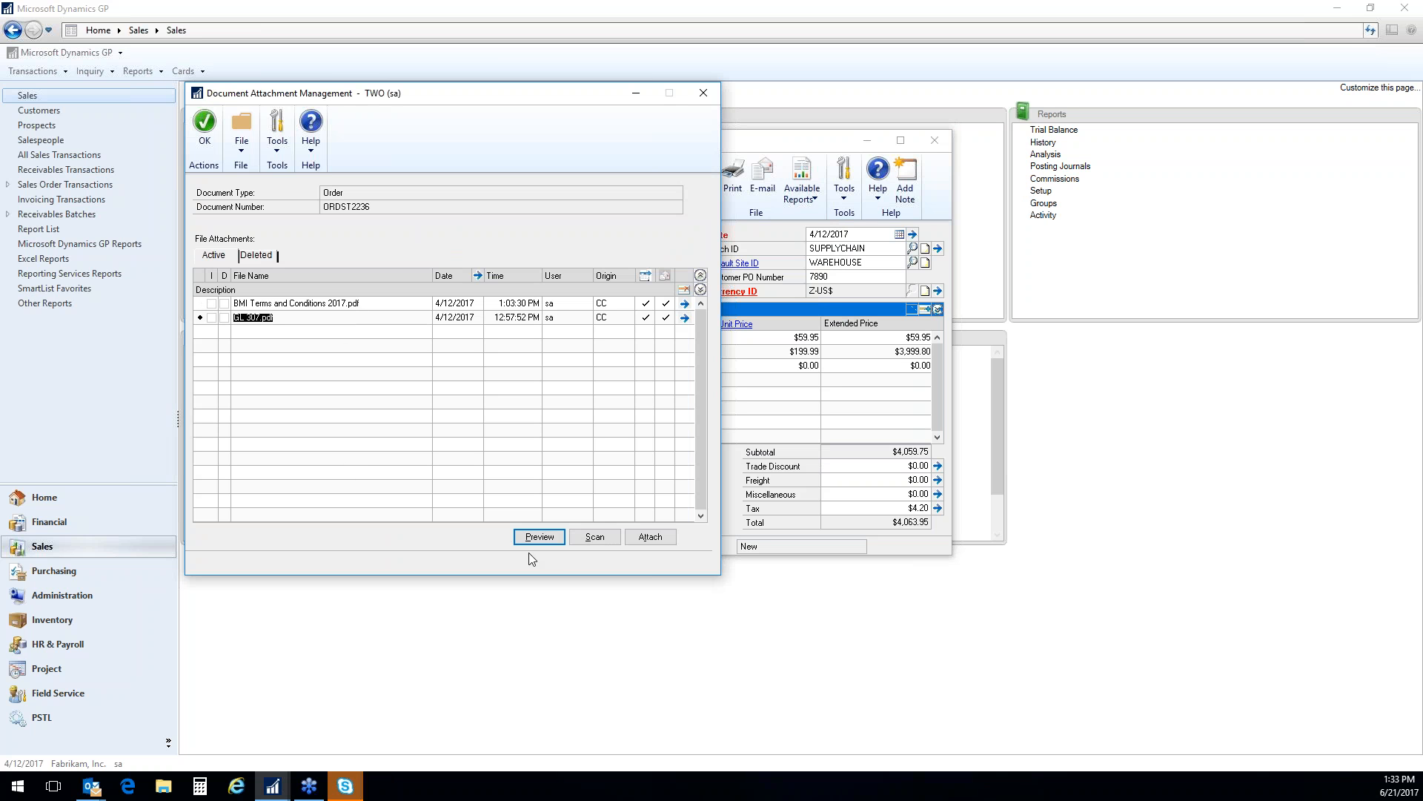
click(381, 304)
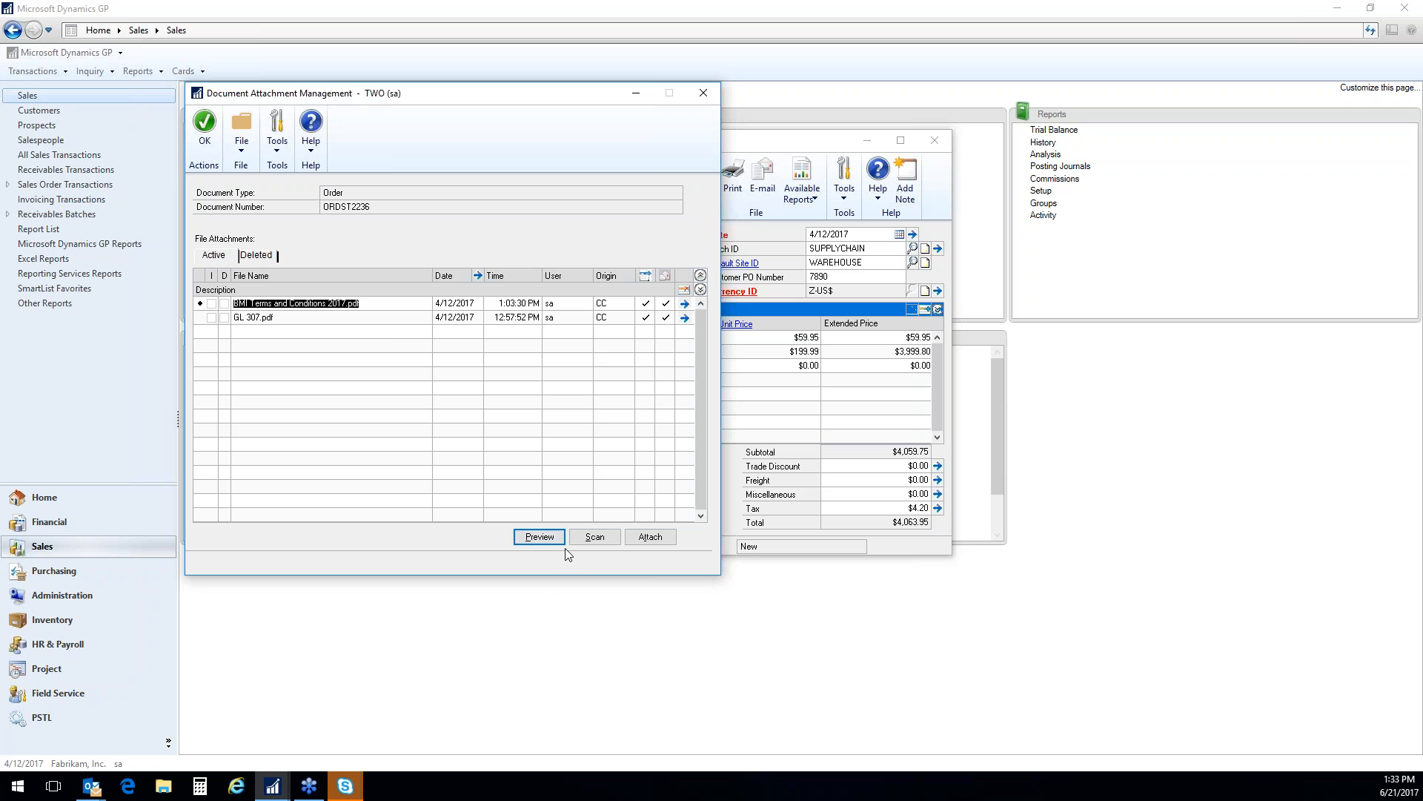
click(551, 538)
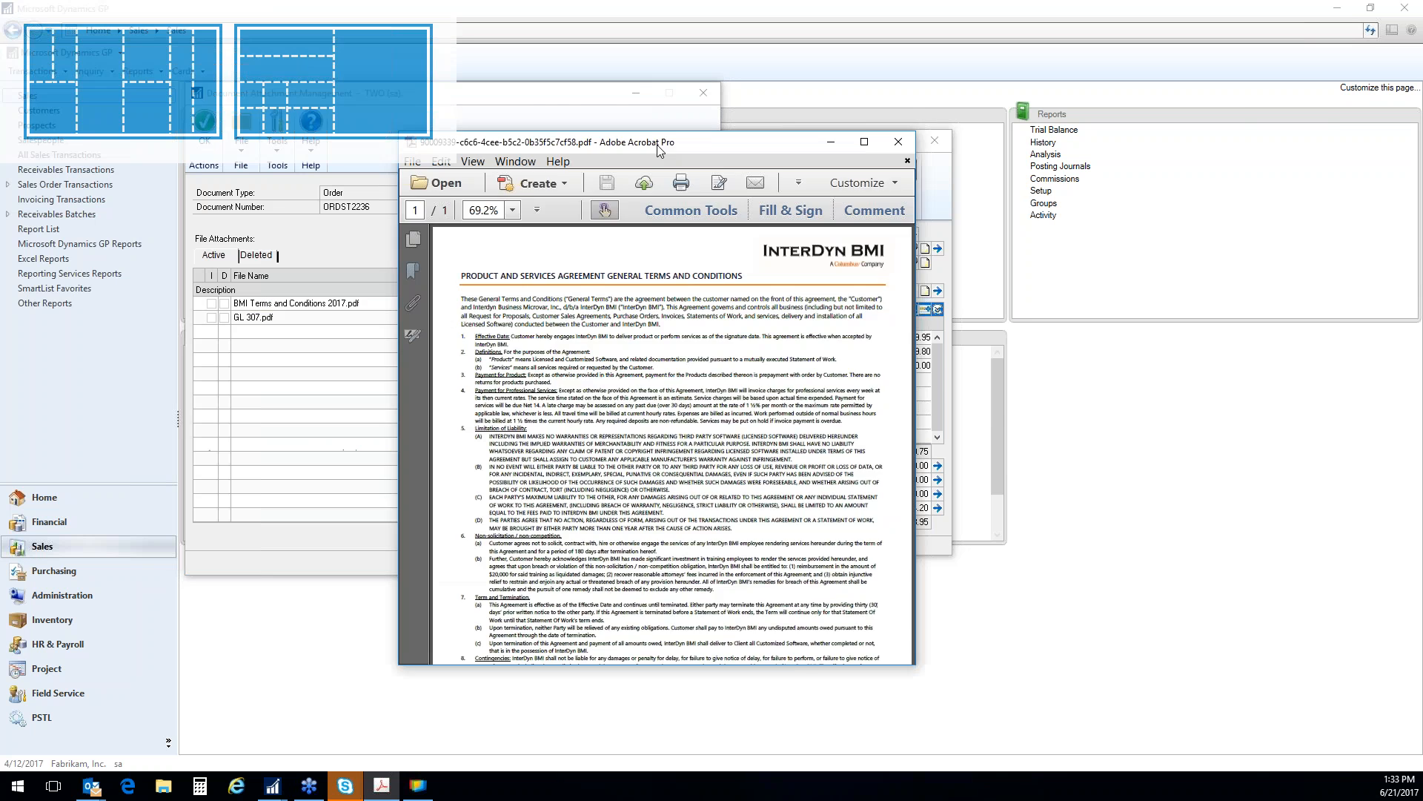
drag(660, 151, 1072, 74)
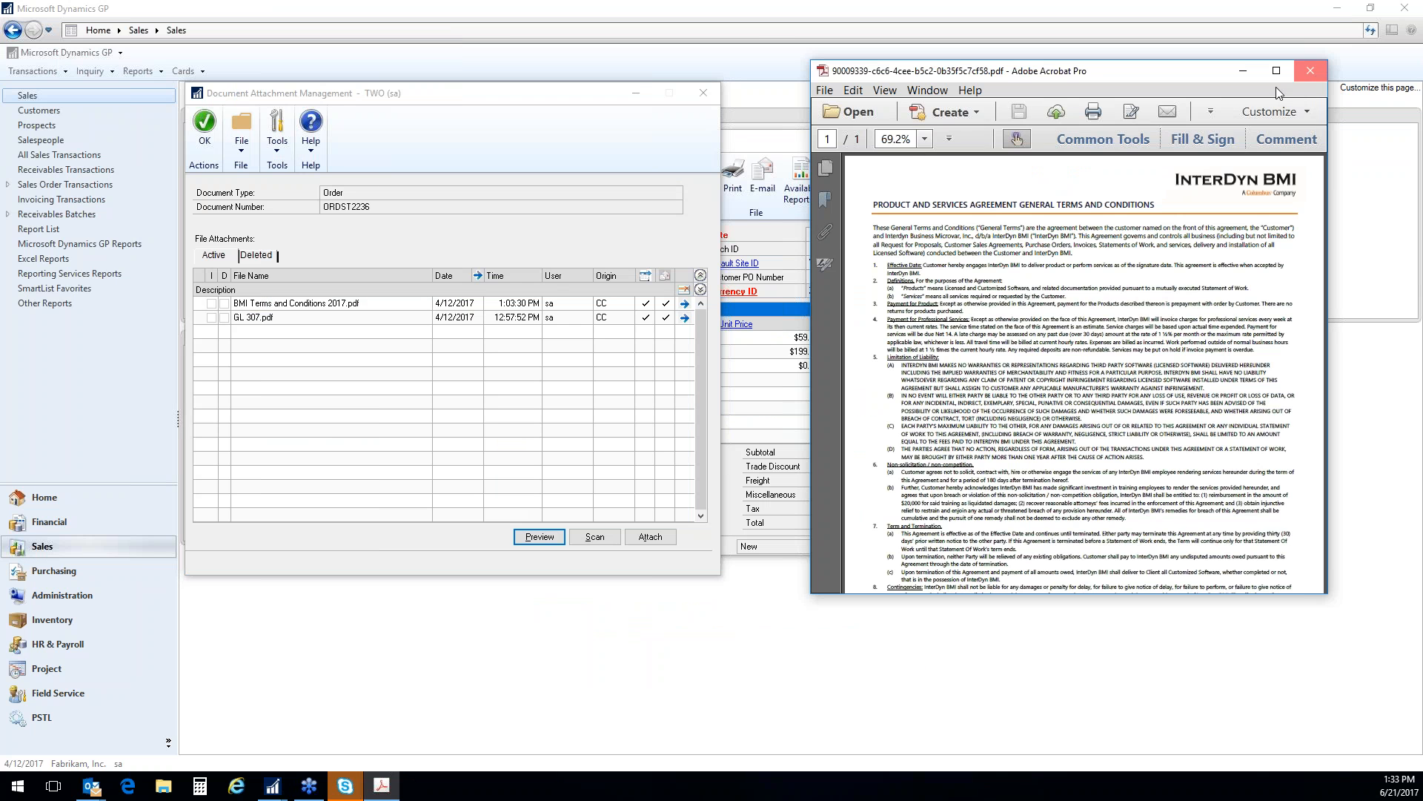
click(1311, 66)
Preview the attached GL 307.pdf, look through it and close it
click(263, 319)
click(535, 535)
scroll(1121, 310, down, 4)
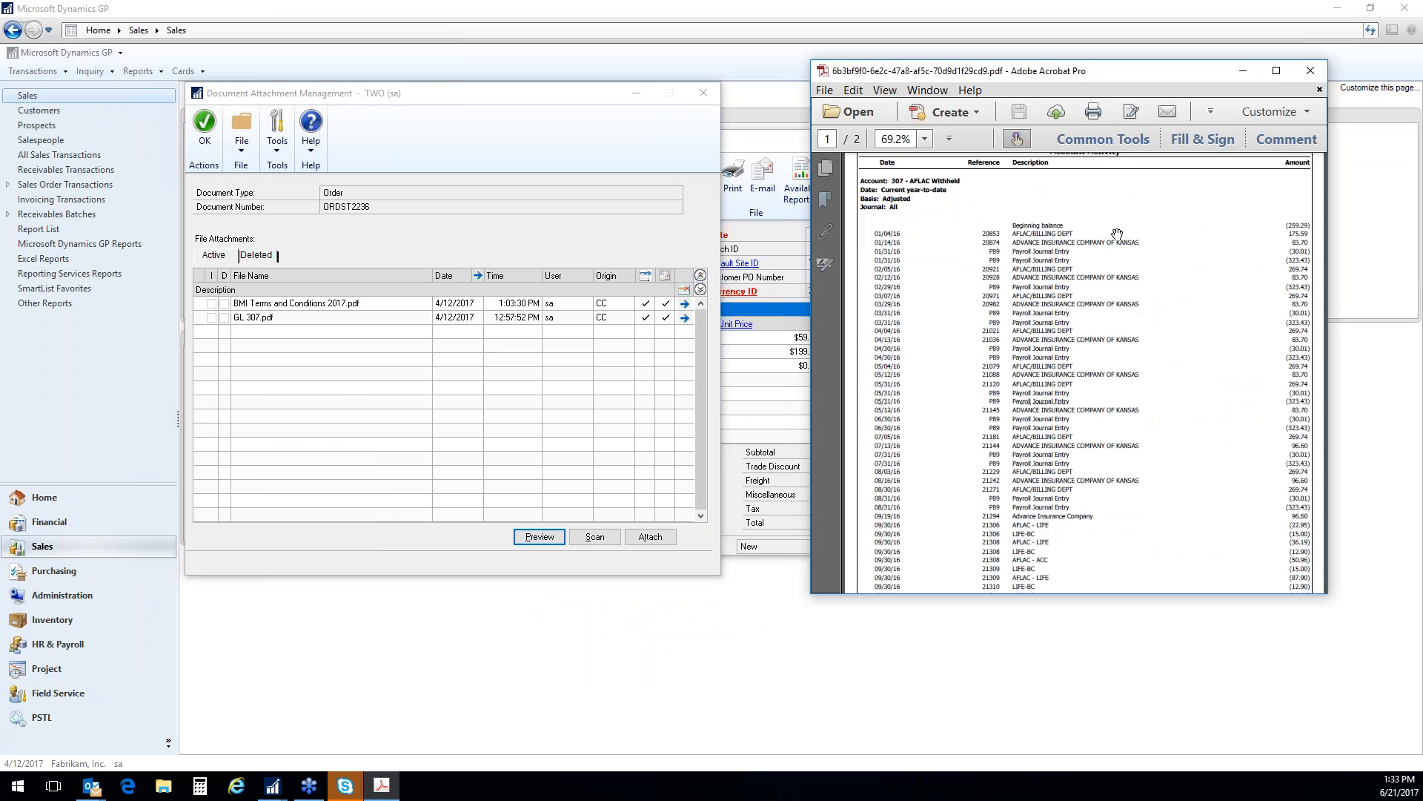
scroll(1118, 303, up, 3)
click(1310, 71)
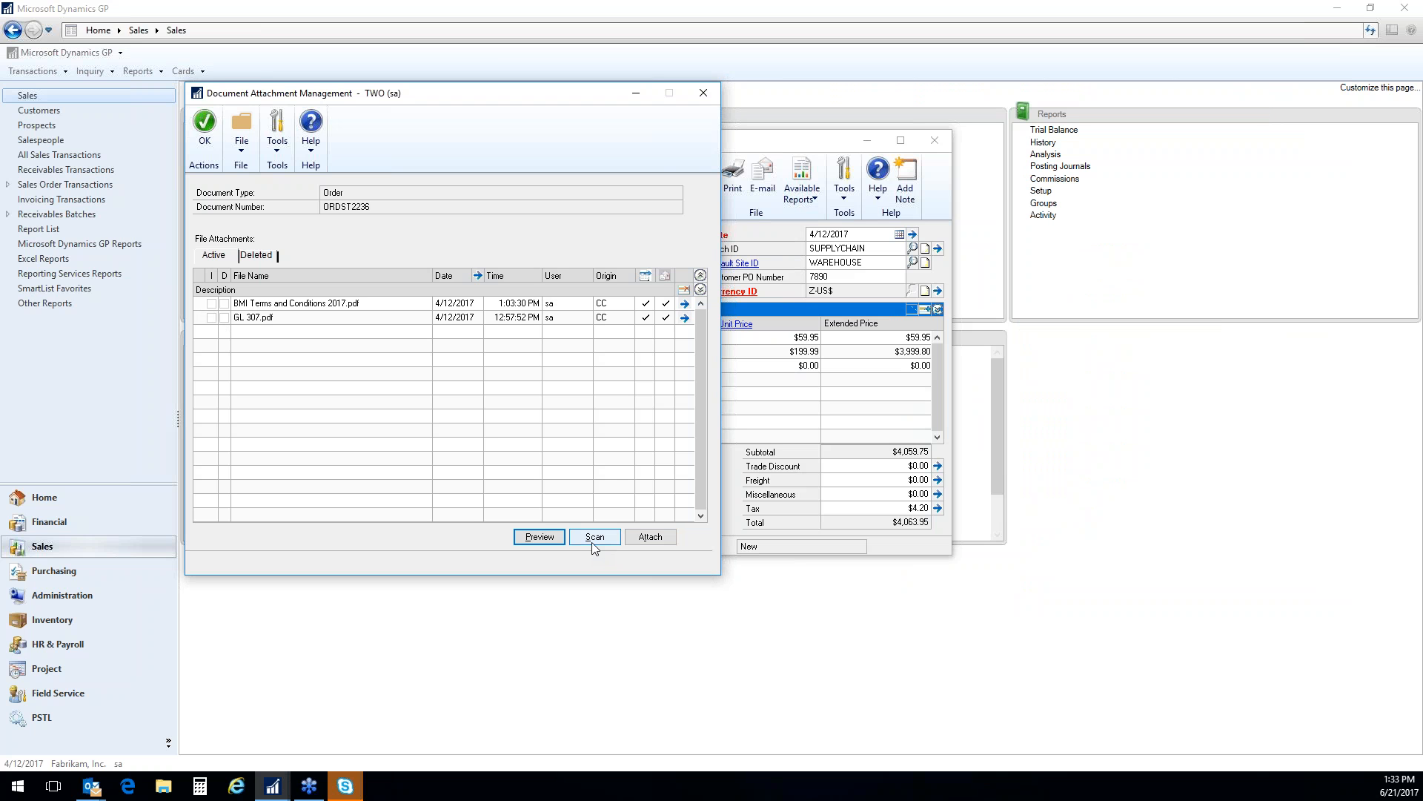
Attach the Family_CPE_Tech_Update_White presentation from the Doc_Temp folder to the order and accept the attachments
click(650, 537)
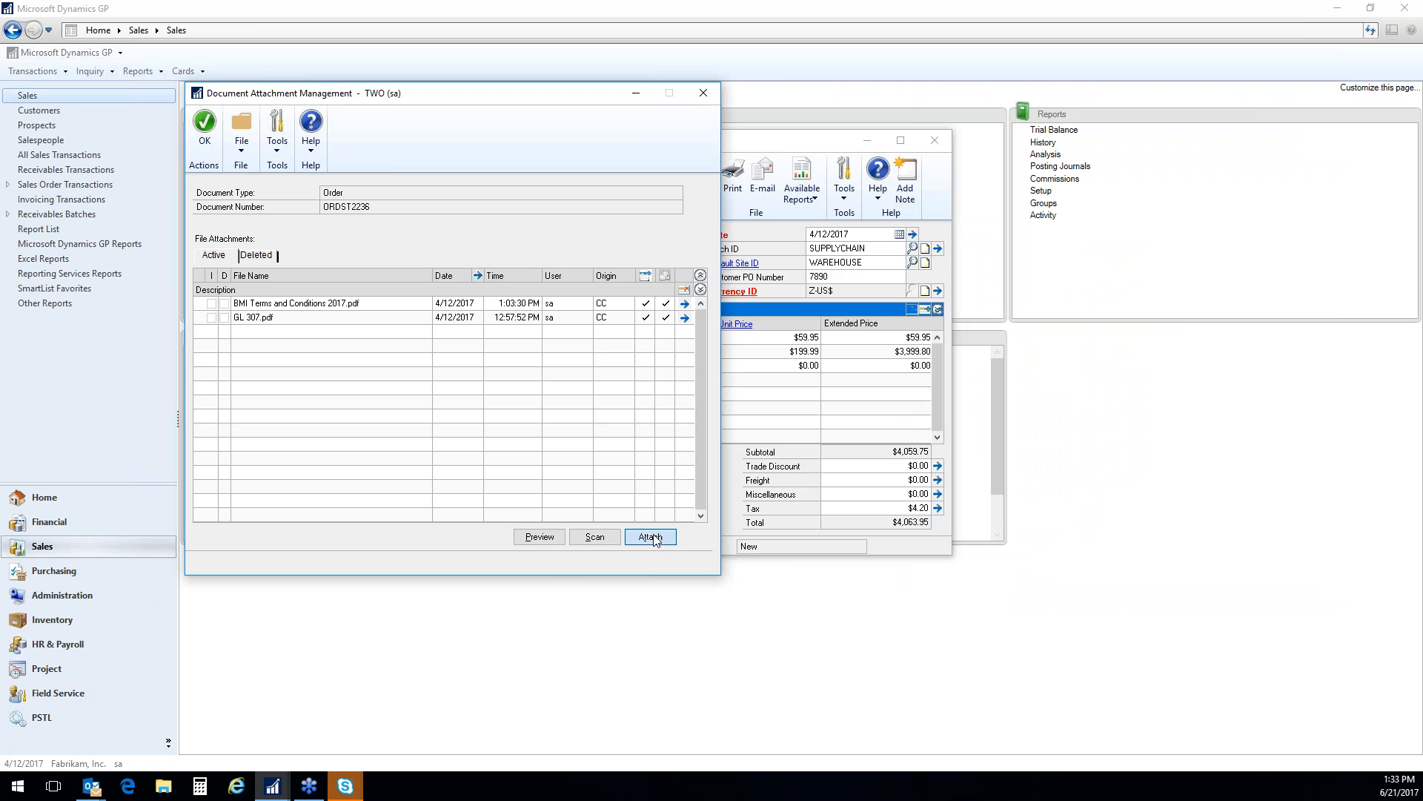
click(401, 286)
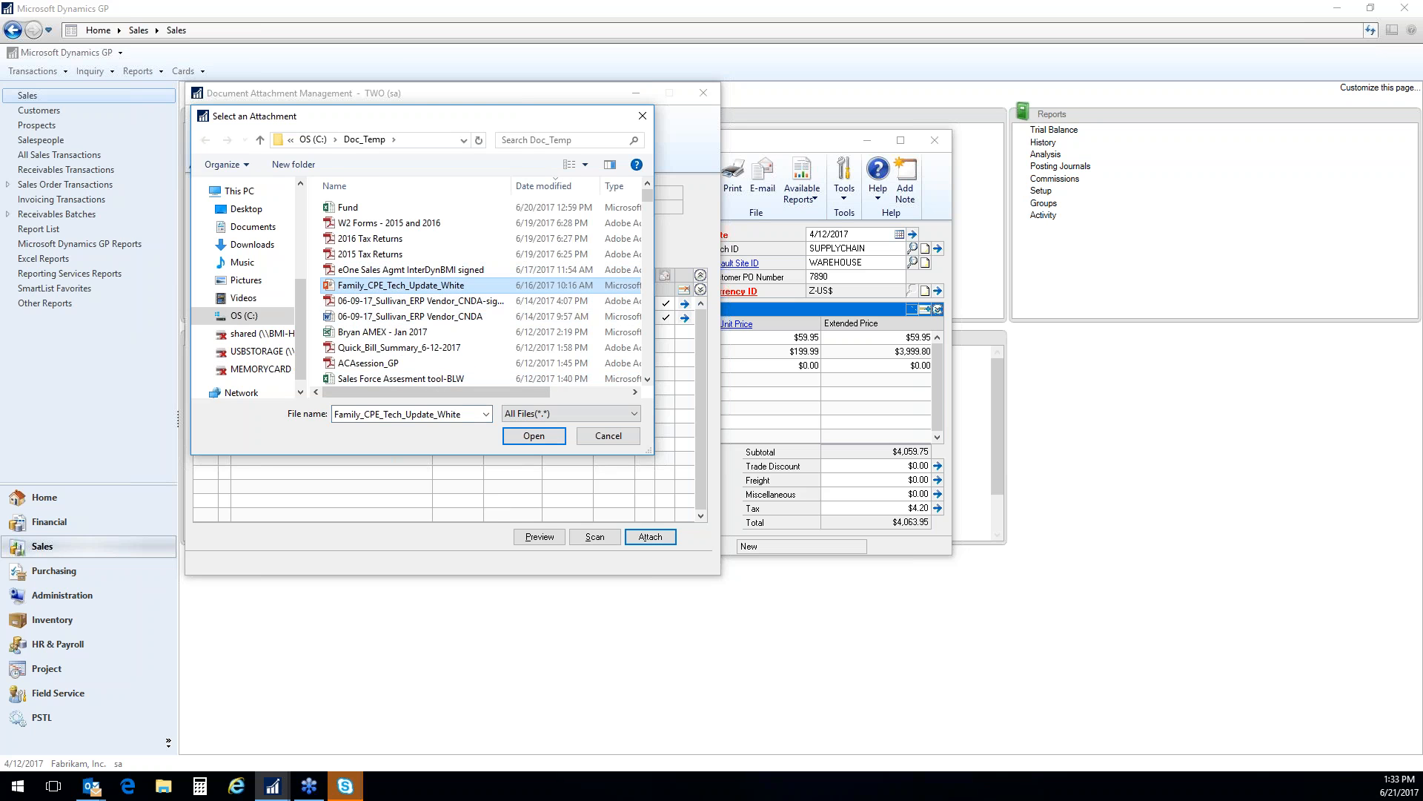
click(543, 438)
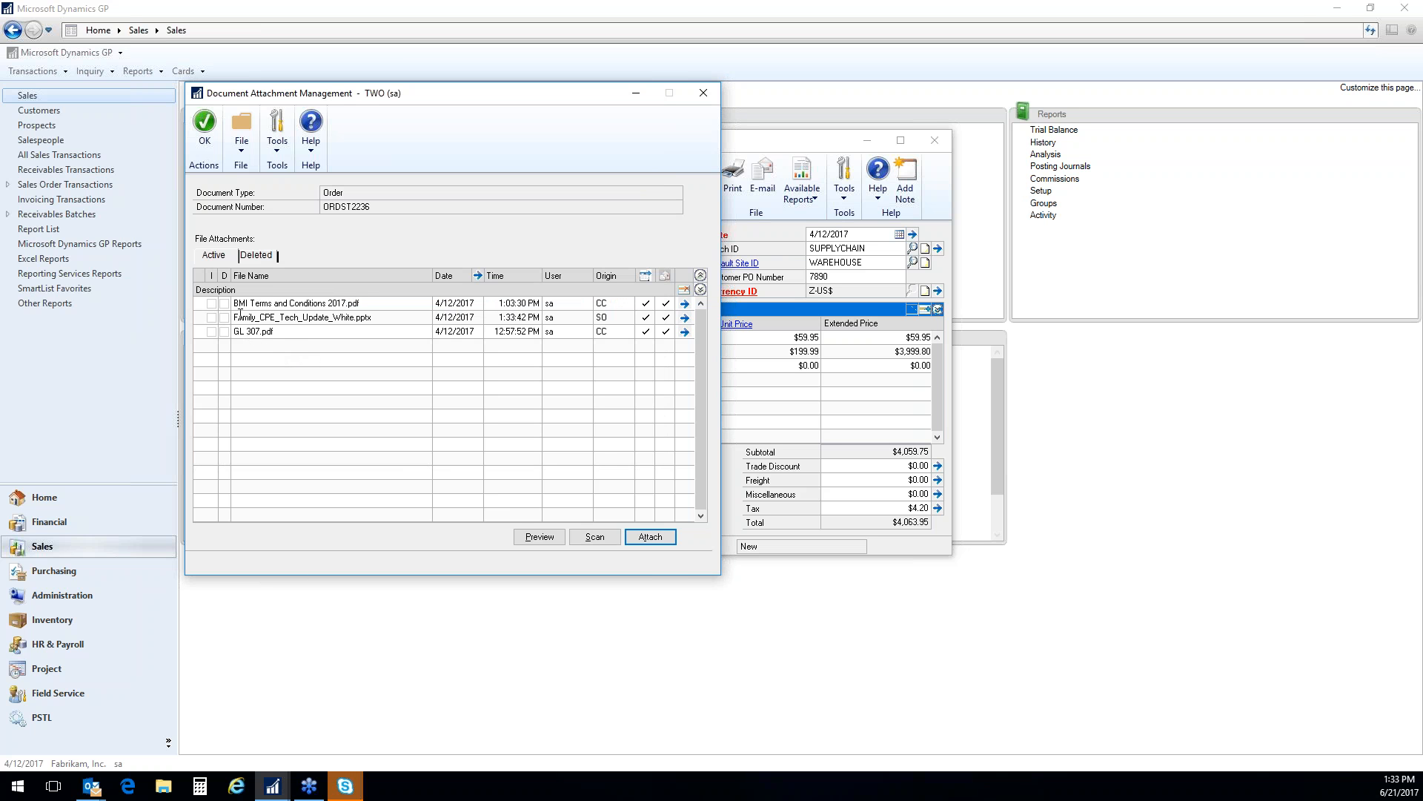
click(205, 126)
Open the Aaron Fitz Electrical customer card from the order, view the files attached to it and close the card
click(418, 265)
click(424, 282)
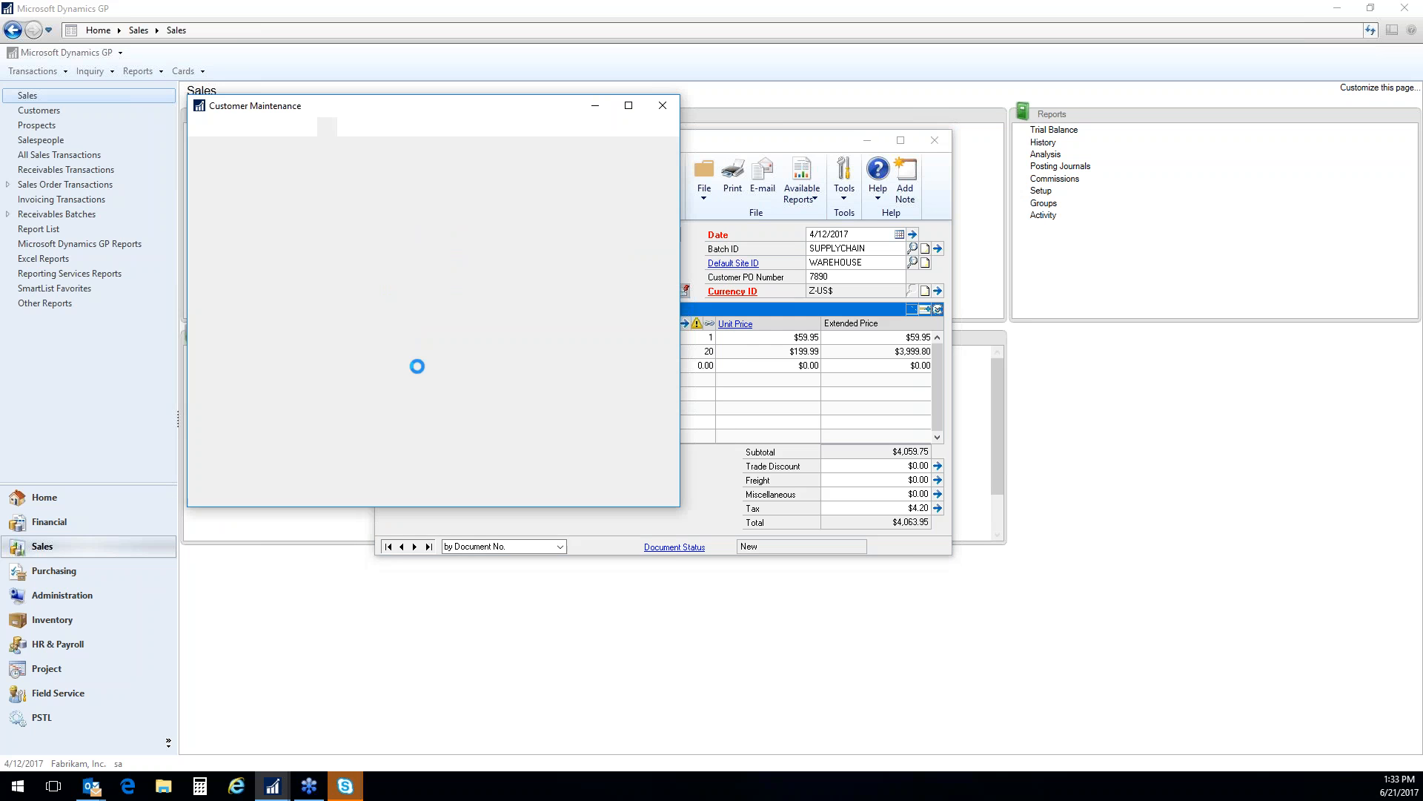
drag(286, 215, 356, 216)
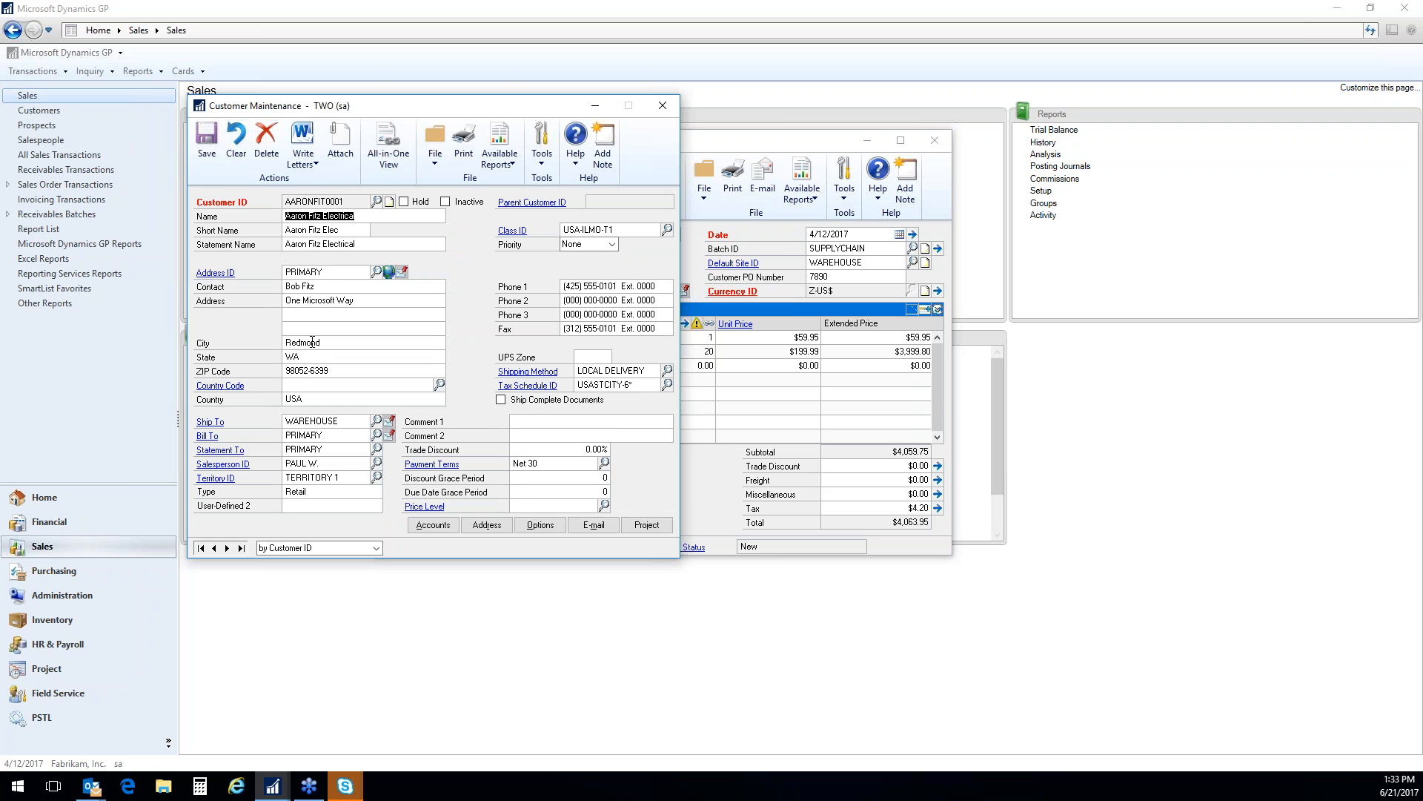
click(341, 148)
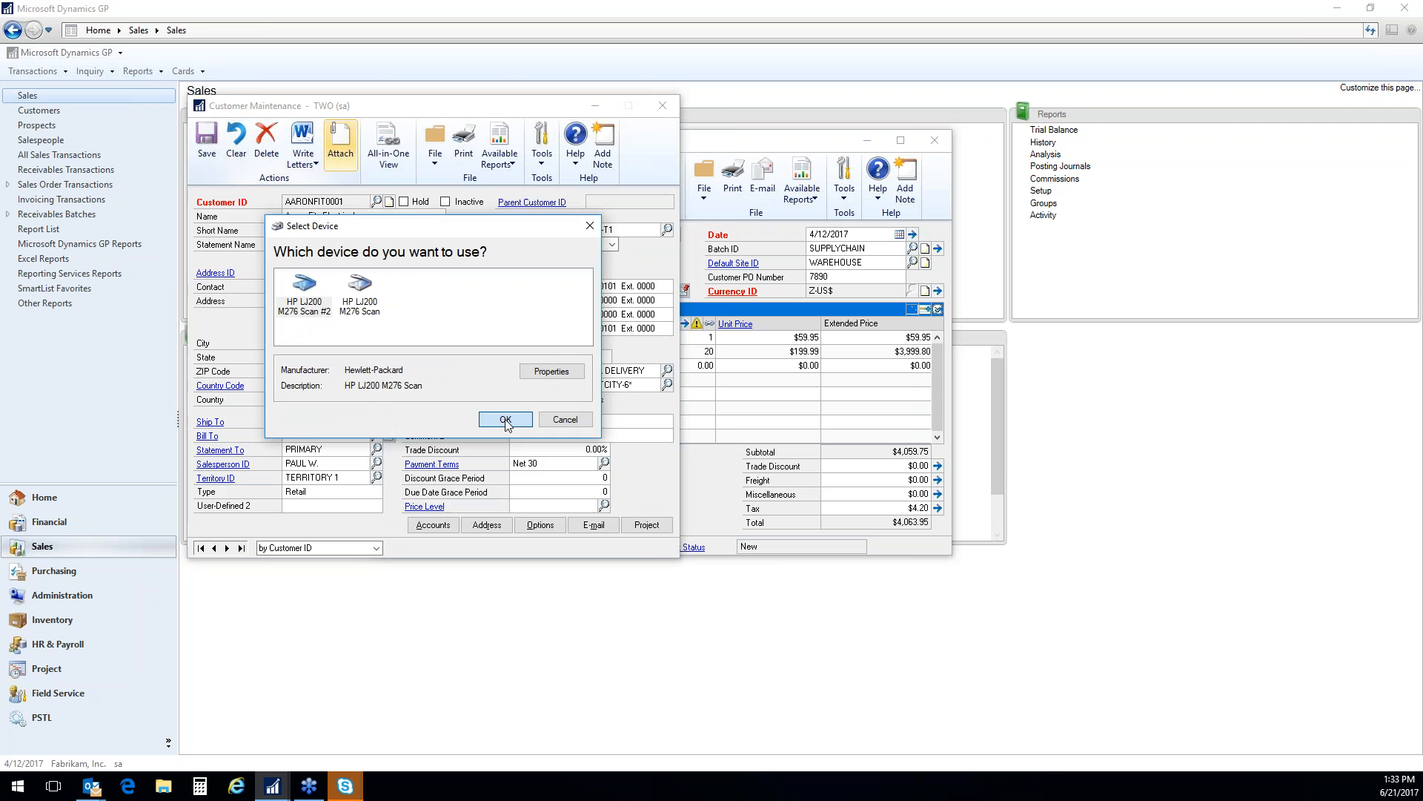
click(505, 420)
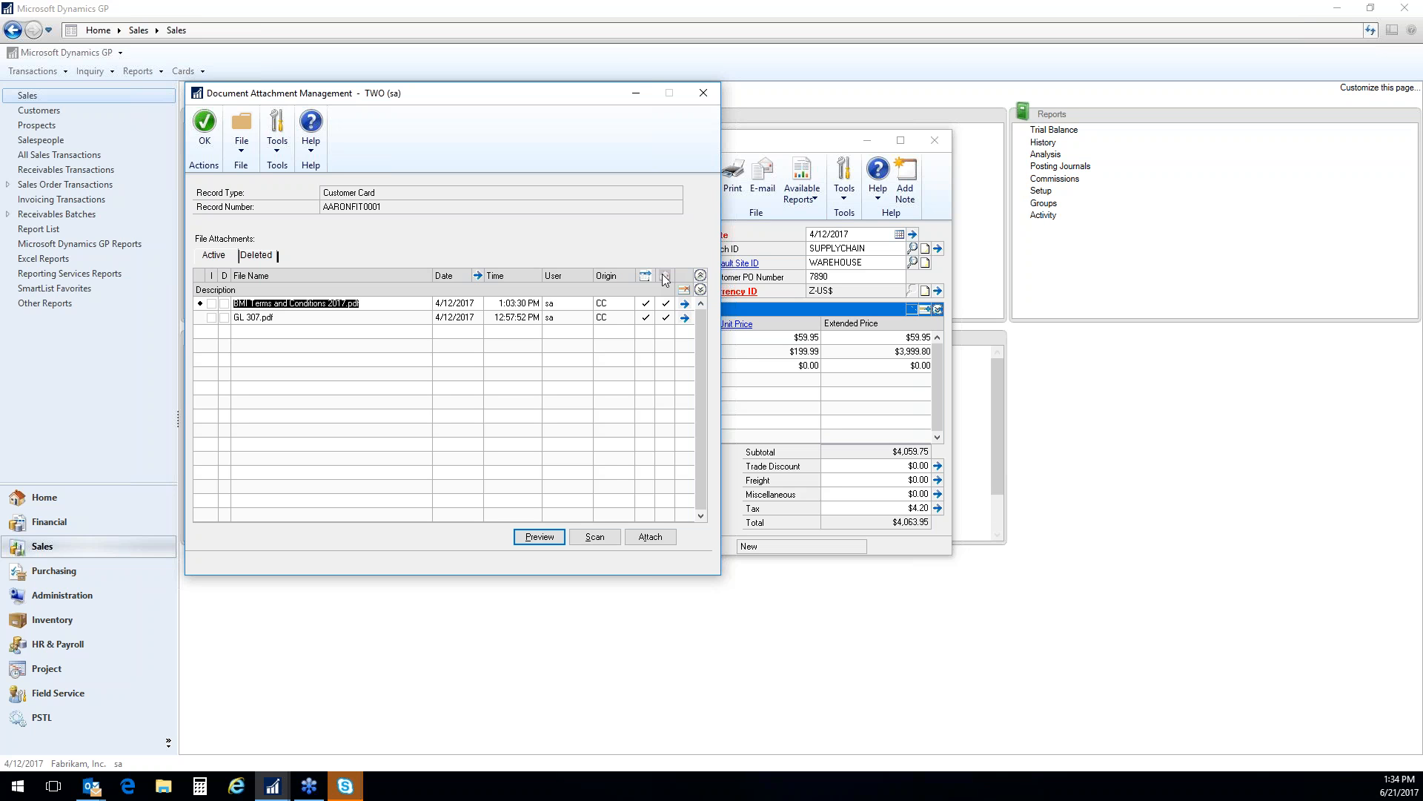
click(204, 123)
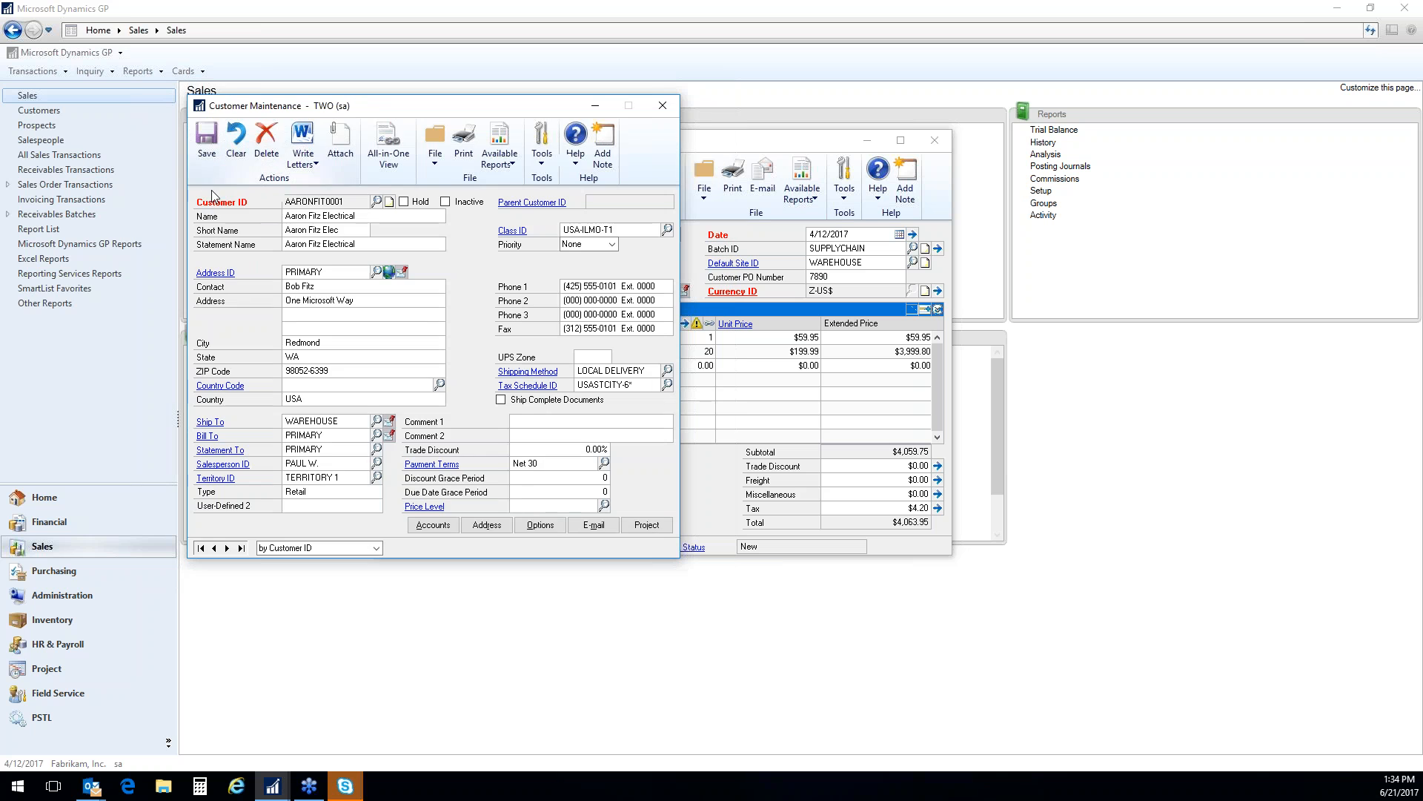
click(662, 105)
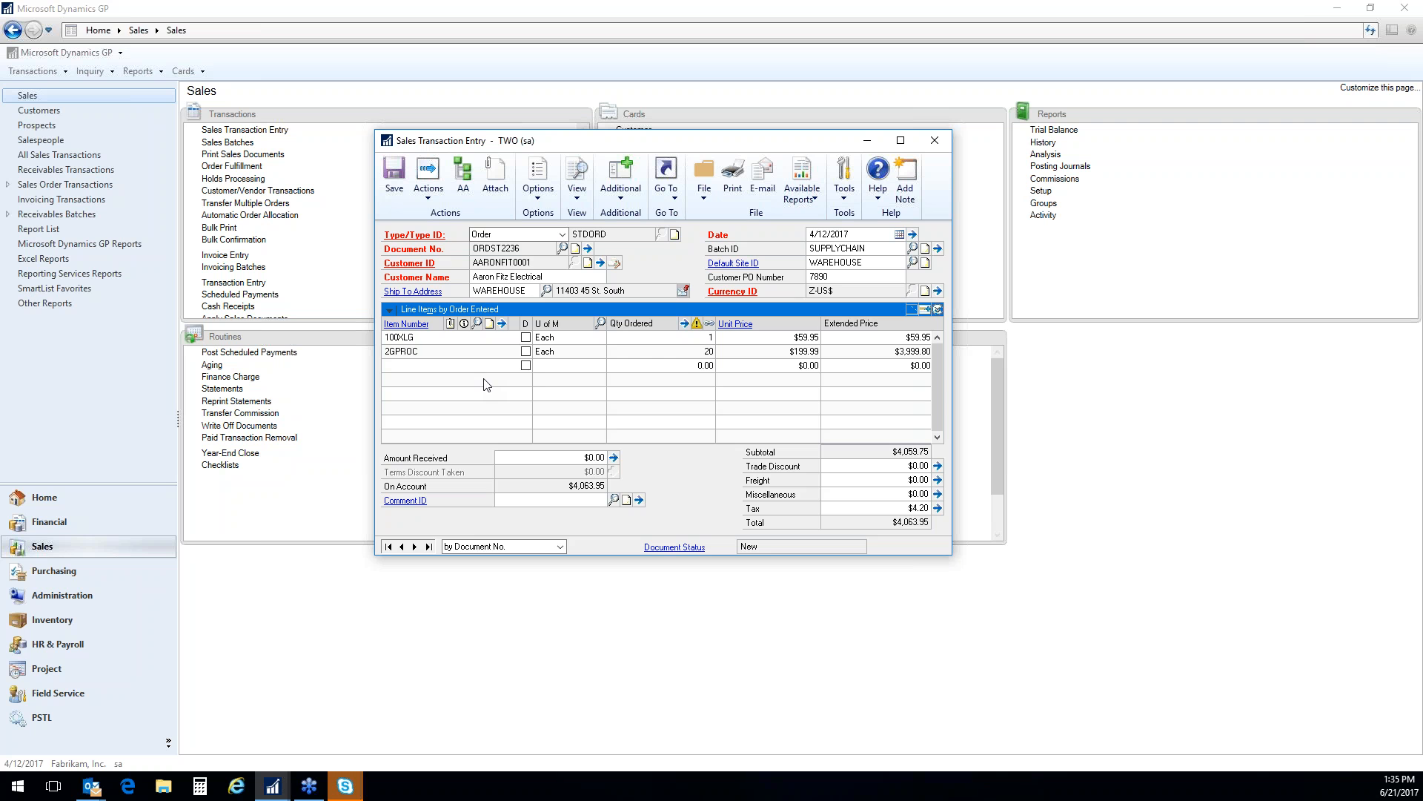
Open the attachments of the order's 100XLG line, preview GreenPhone.jpg, and close the image and the attachment list
click(428, 340)
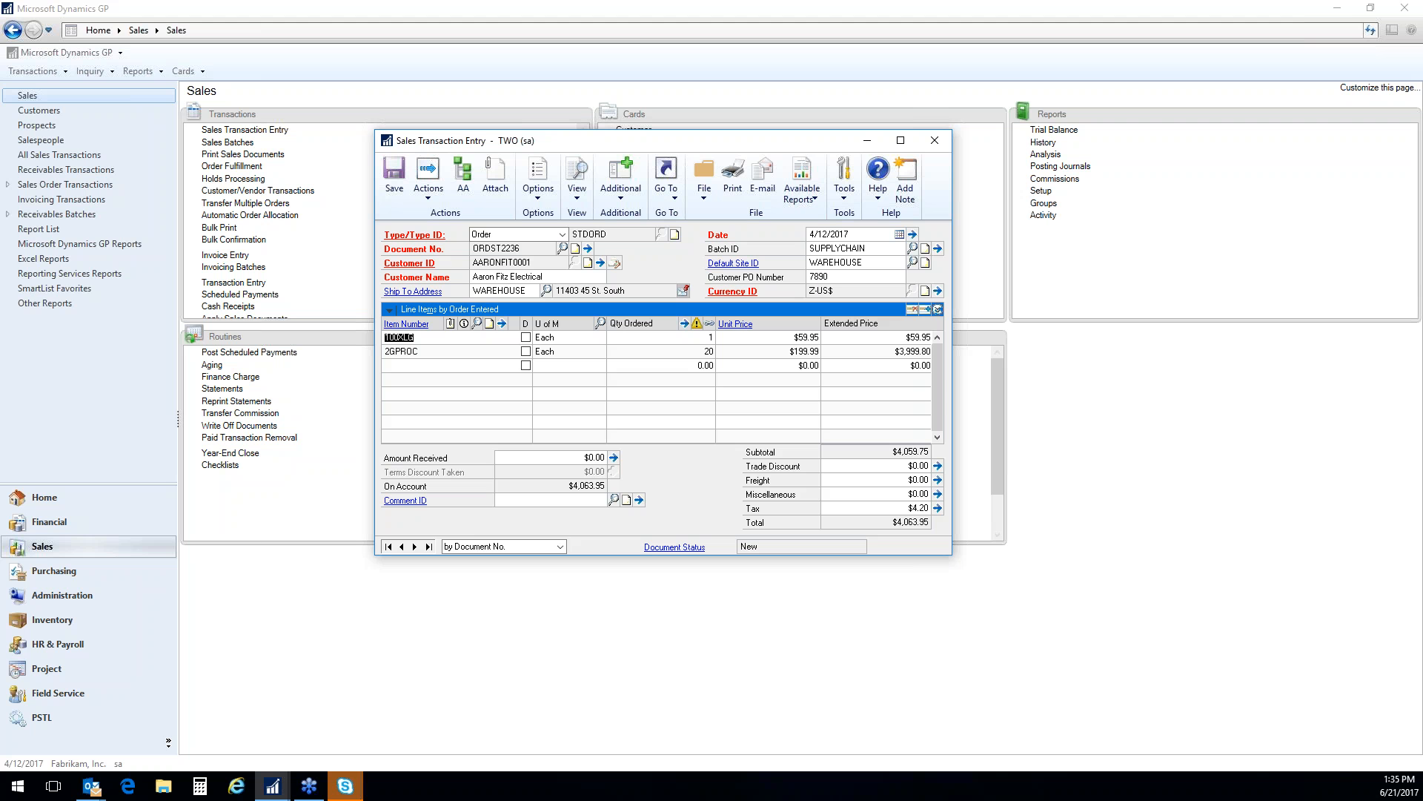
click(451, 324)
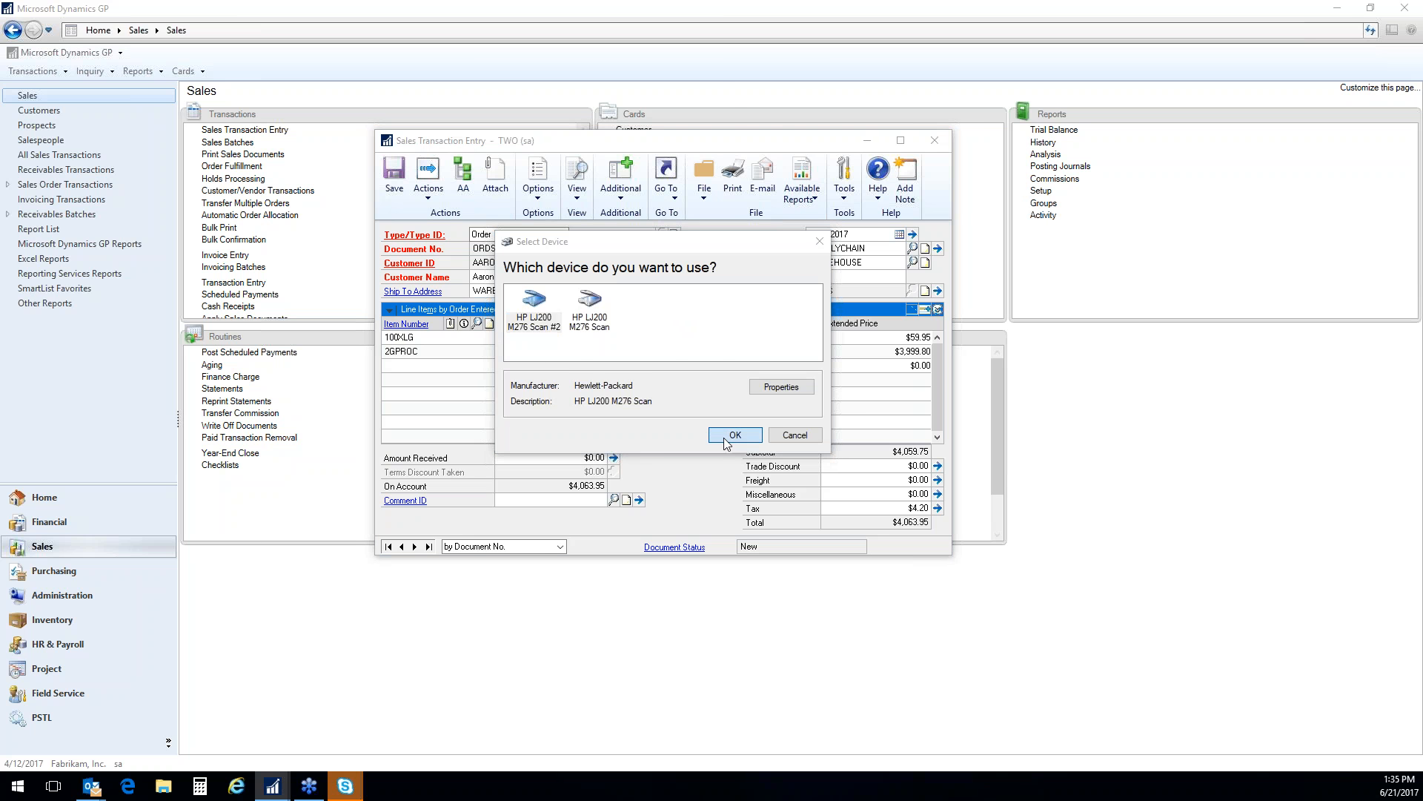
click(727, 438)
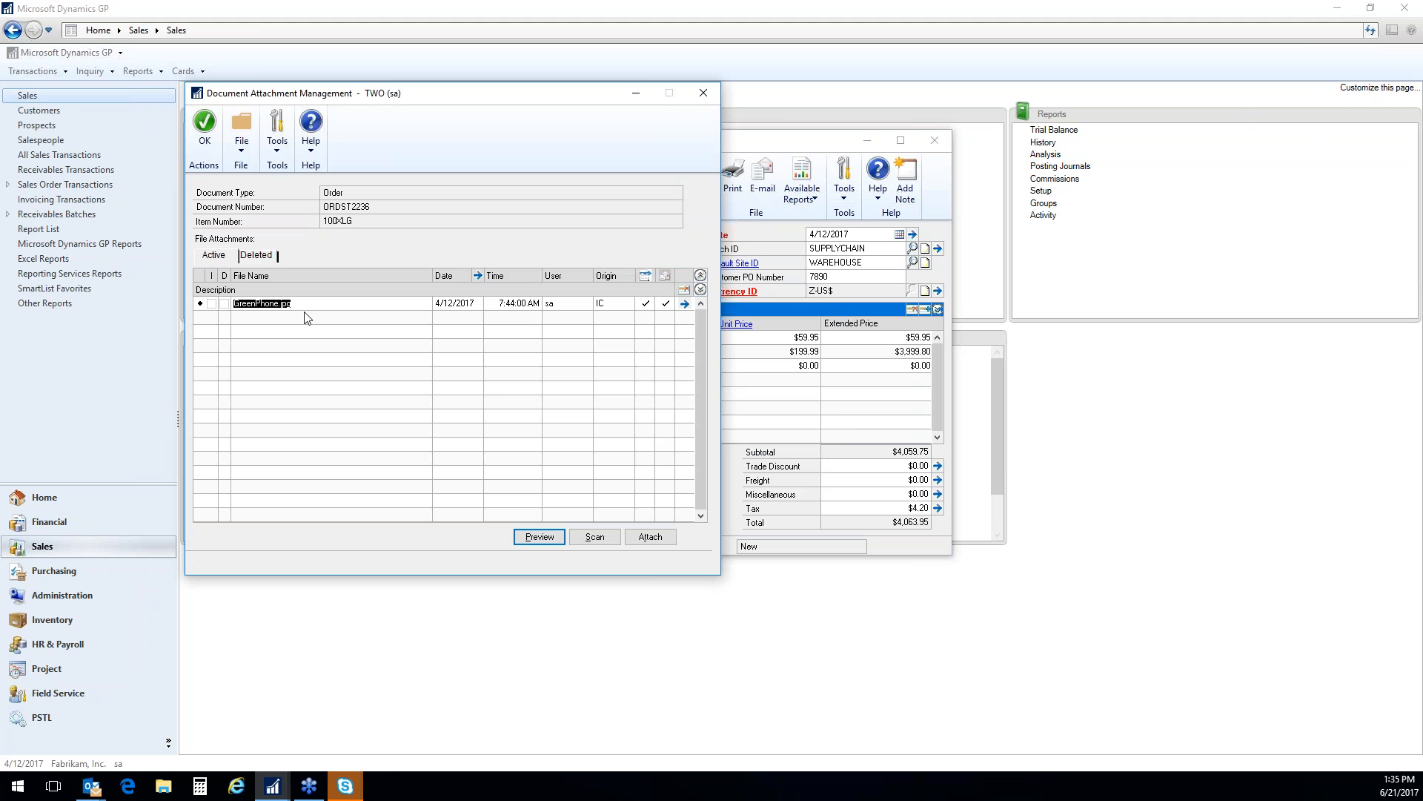
drag(456, 94, 966, 110)
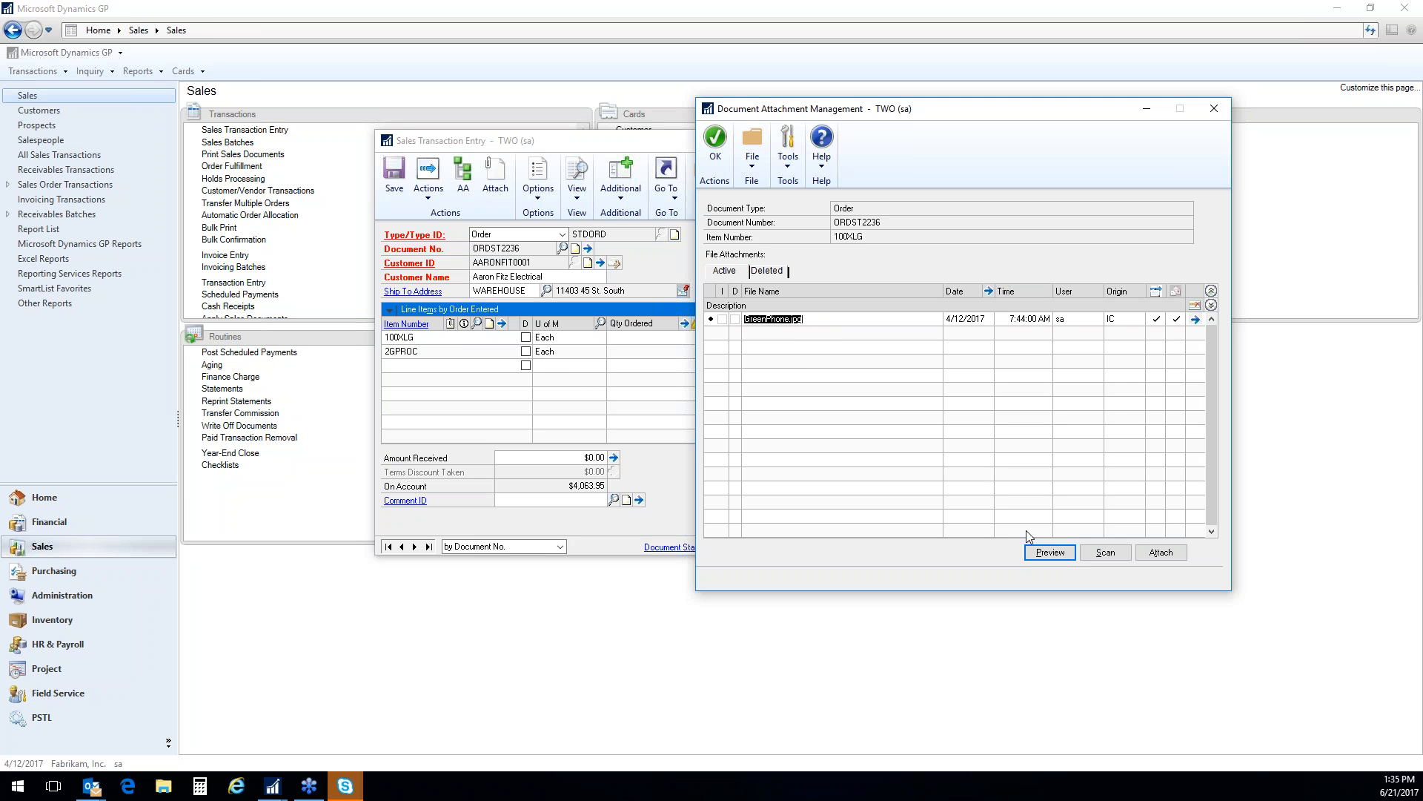
click(1047, 553)
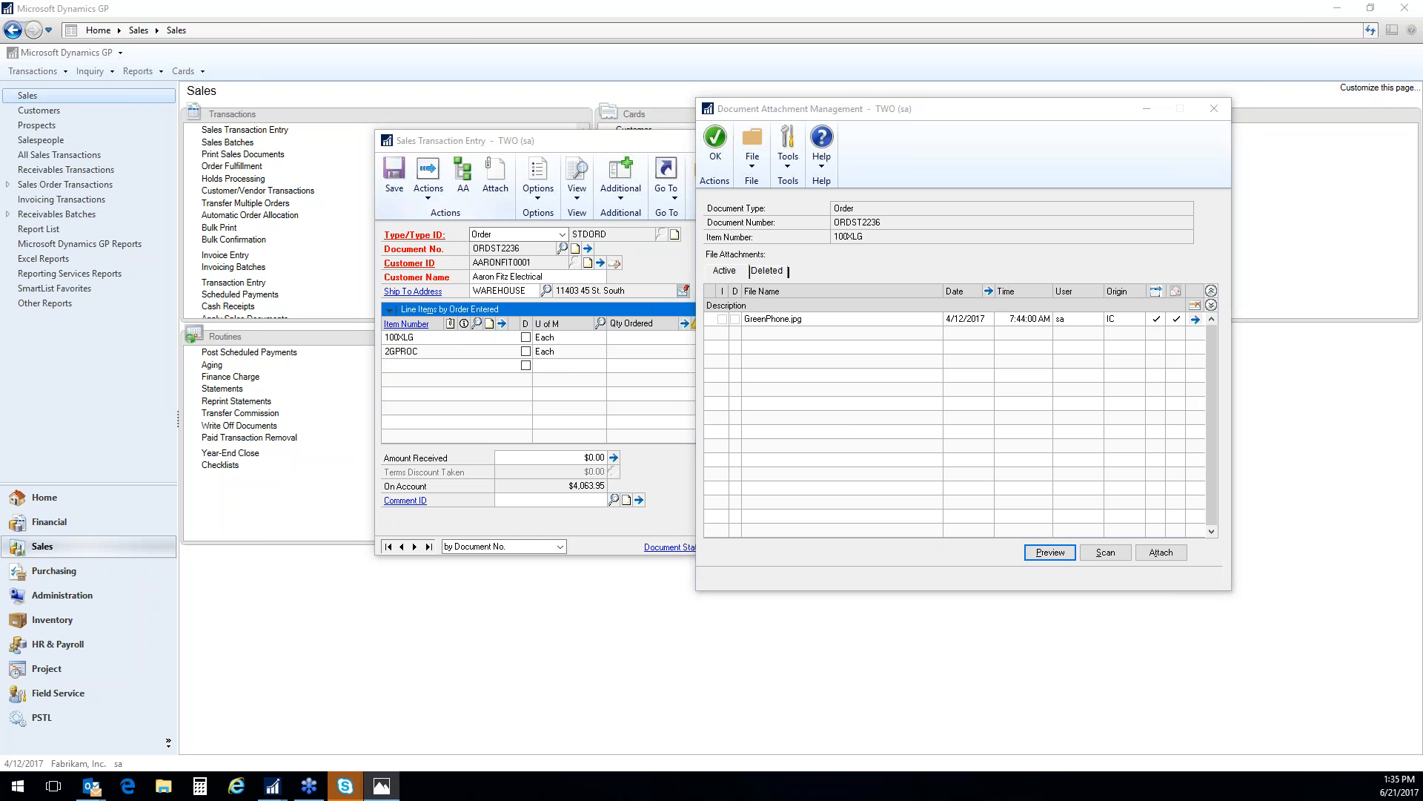
drag(945, 87, 1157, 279)
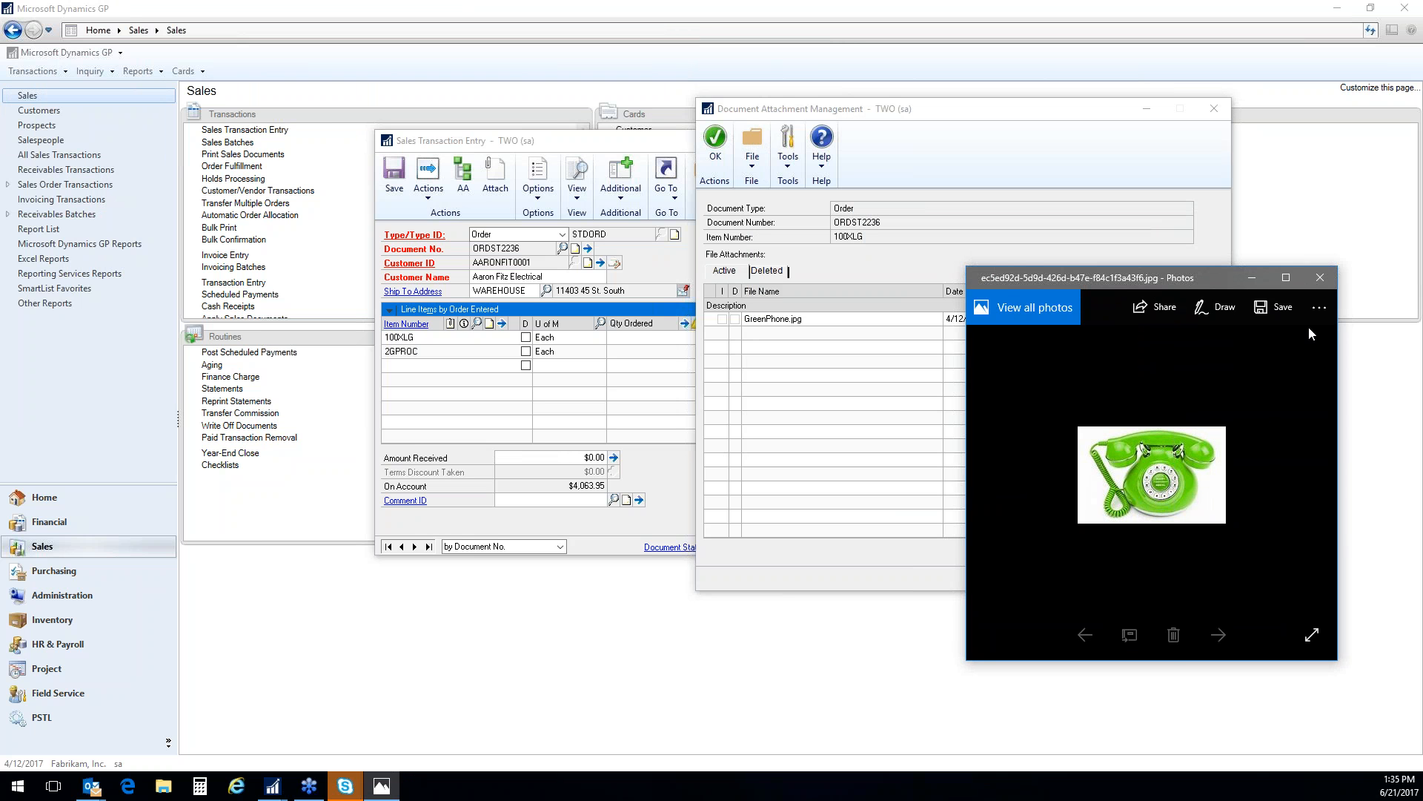
click(1323, 281)
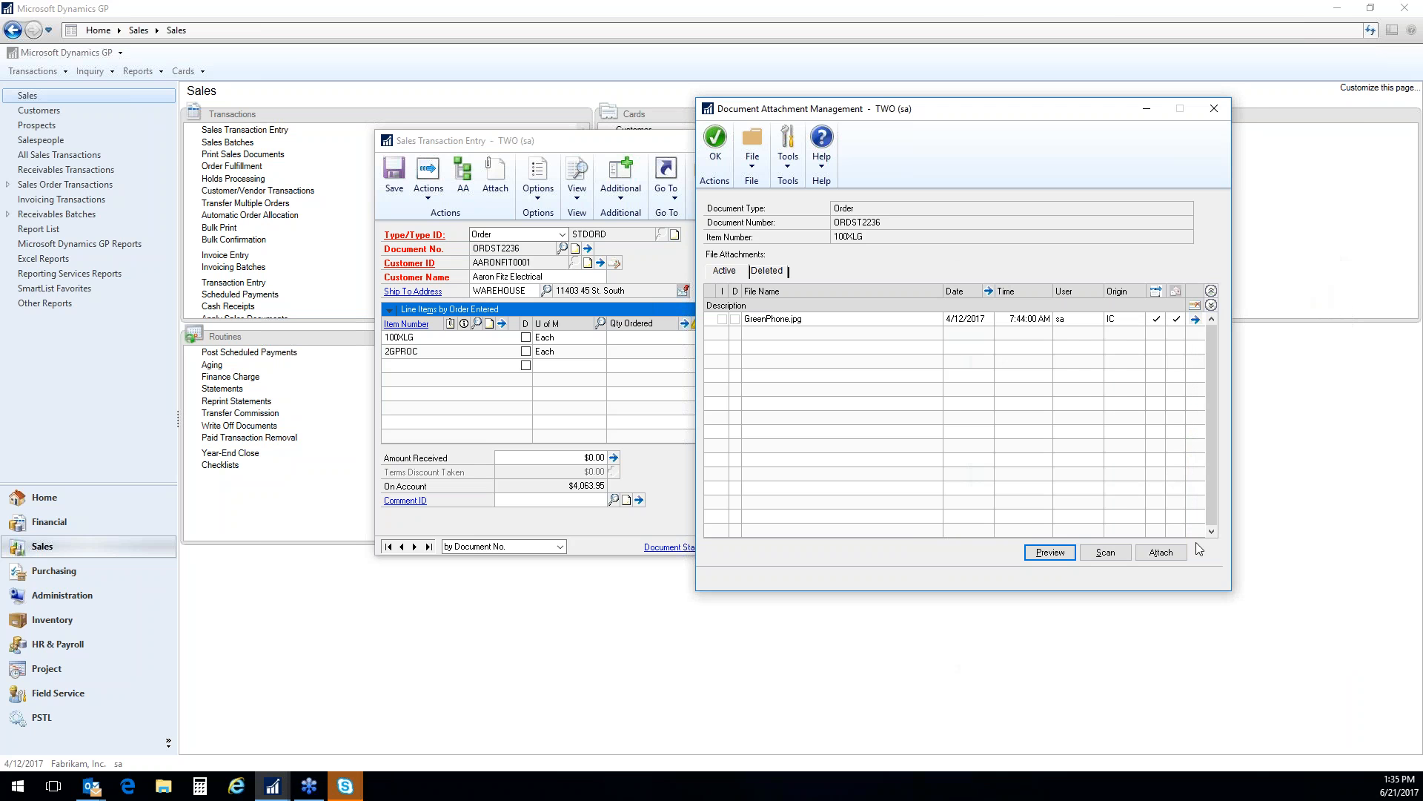
click(1215, 110)
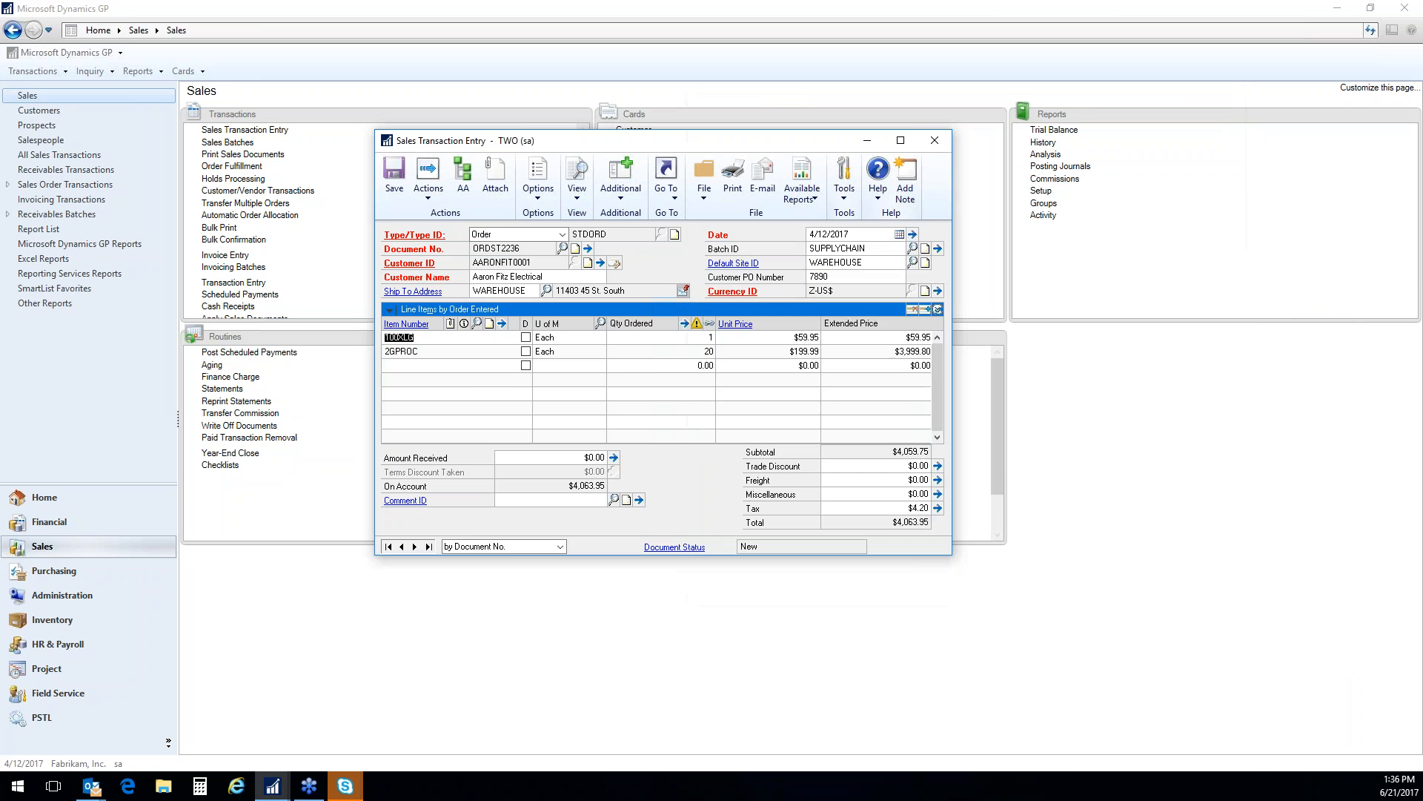
View the attachments of the order's 2GPROC line and close the list
click(451, 324)
click(733, 435)
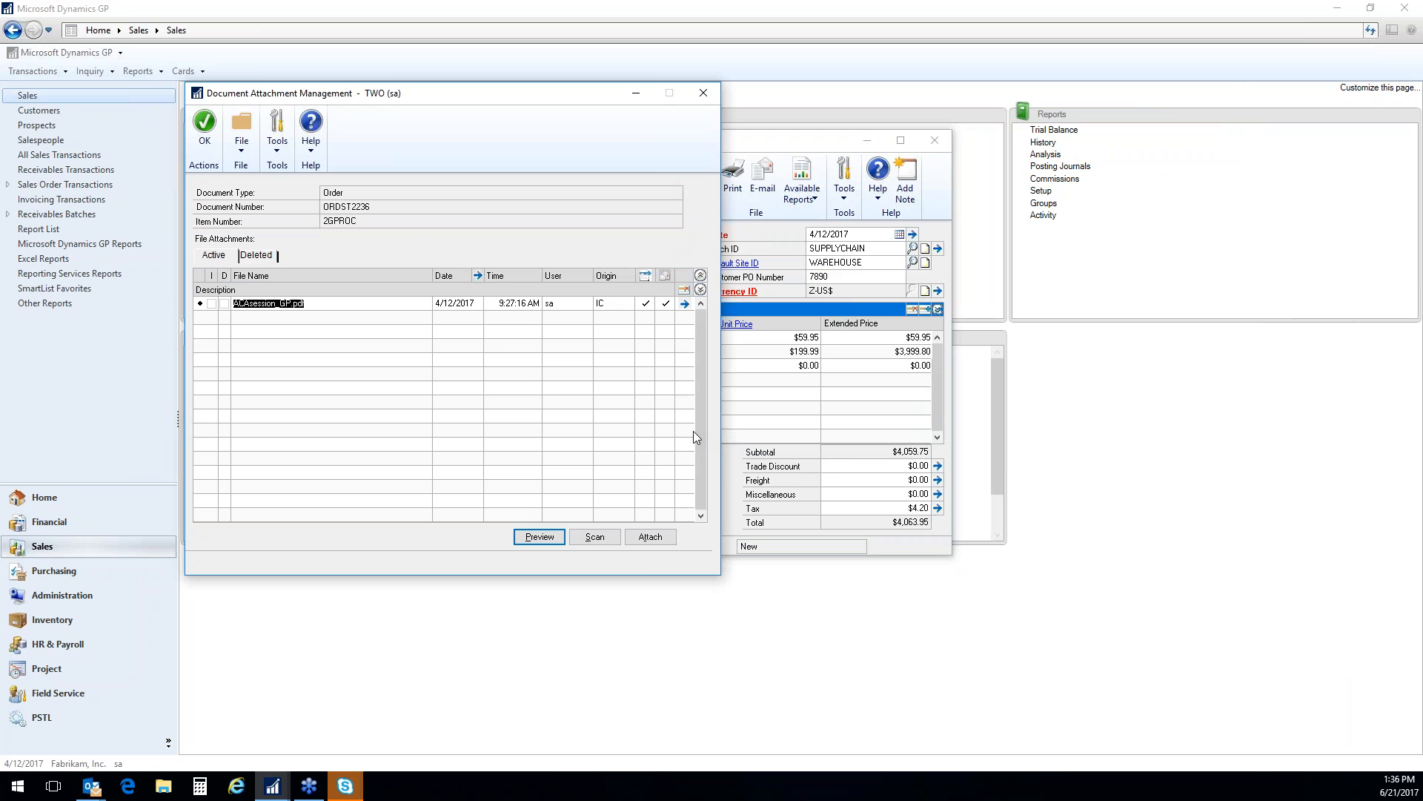
click(706, 97)
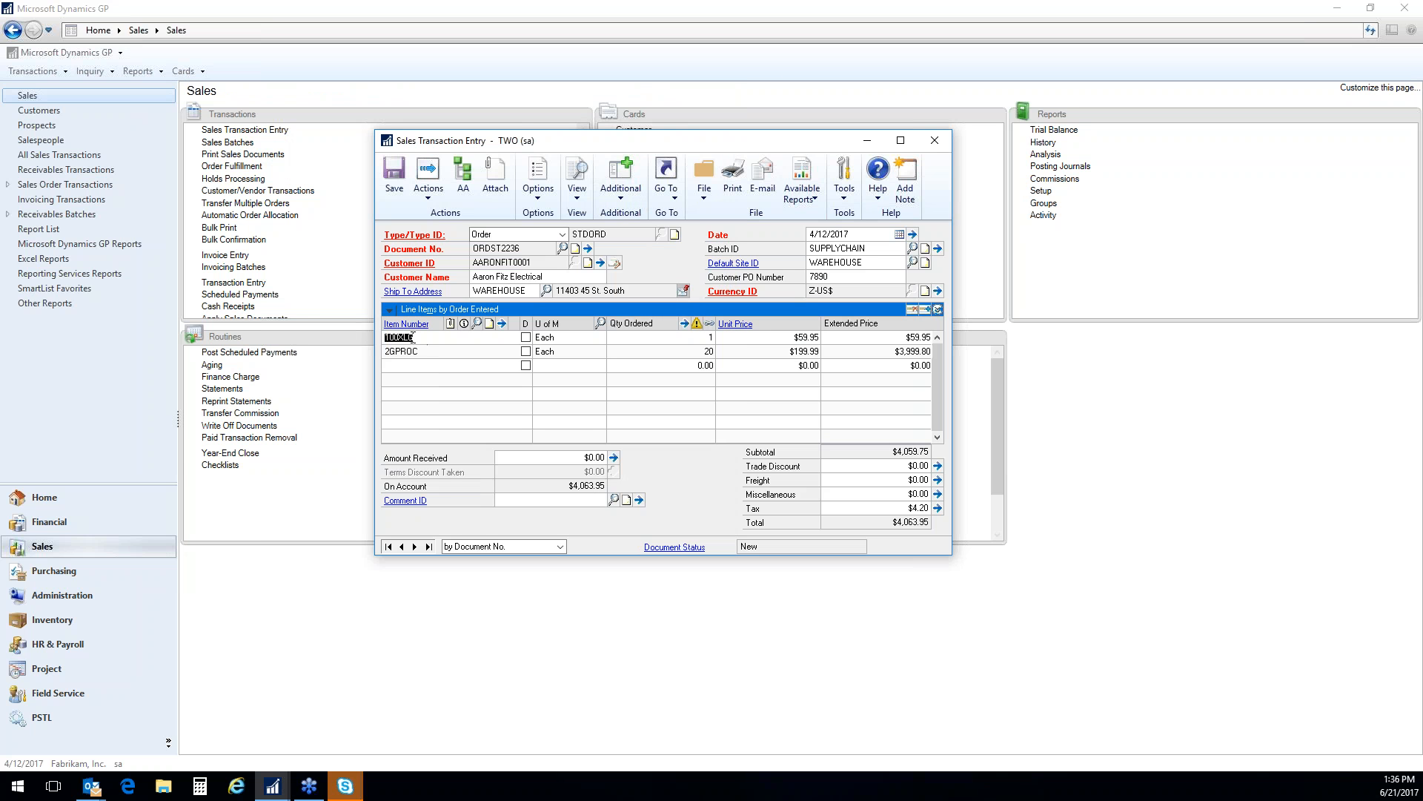
Open the 100XLG item card from the order line, view its attached files and close the card
right_click(420, 348)
click(420, 345)
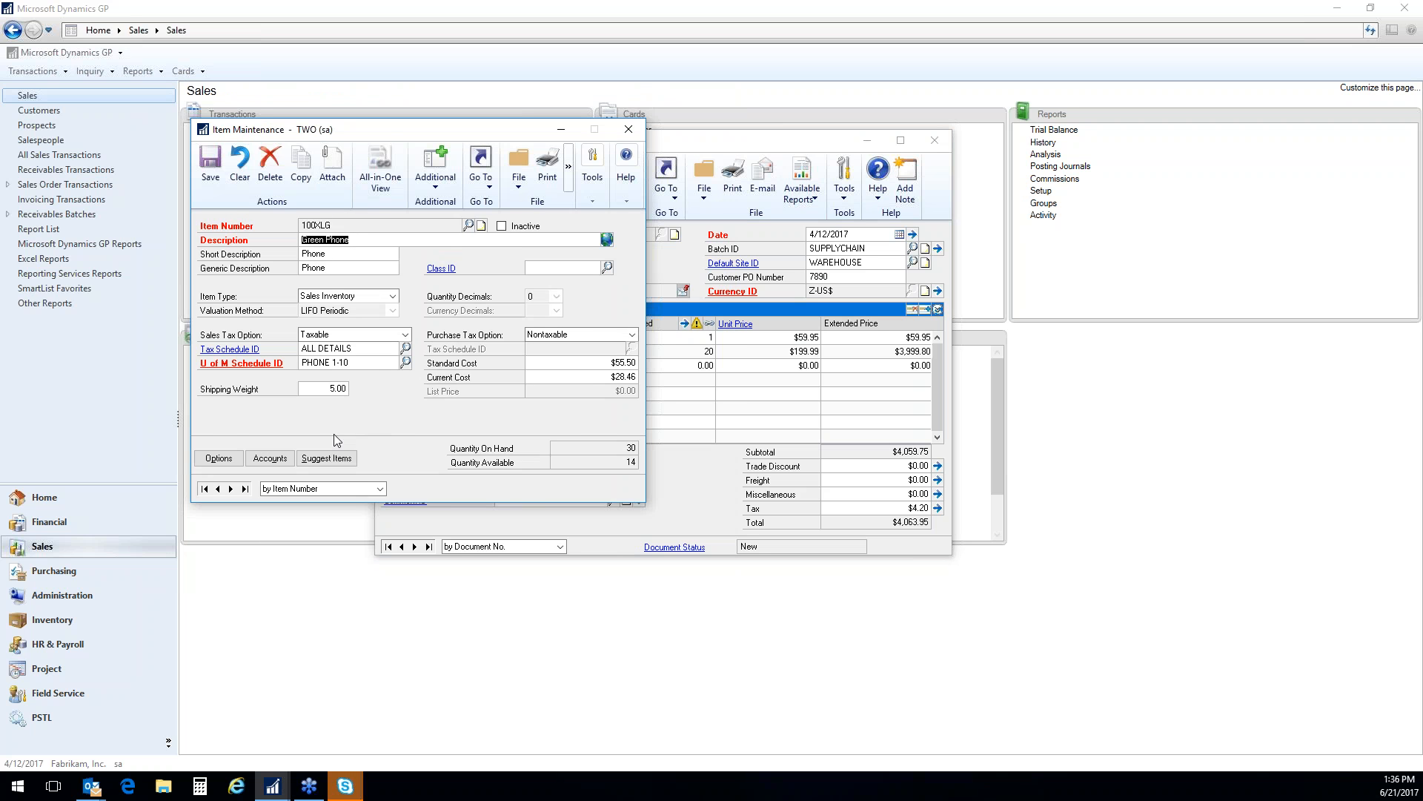
click(332, 166)
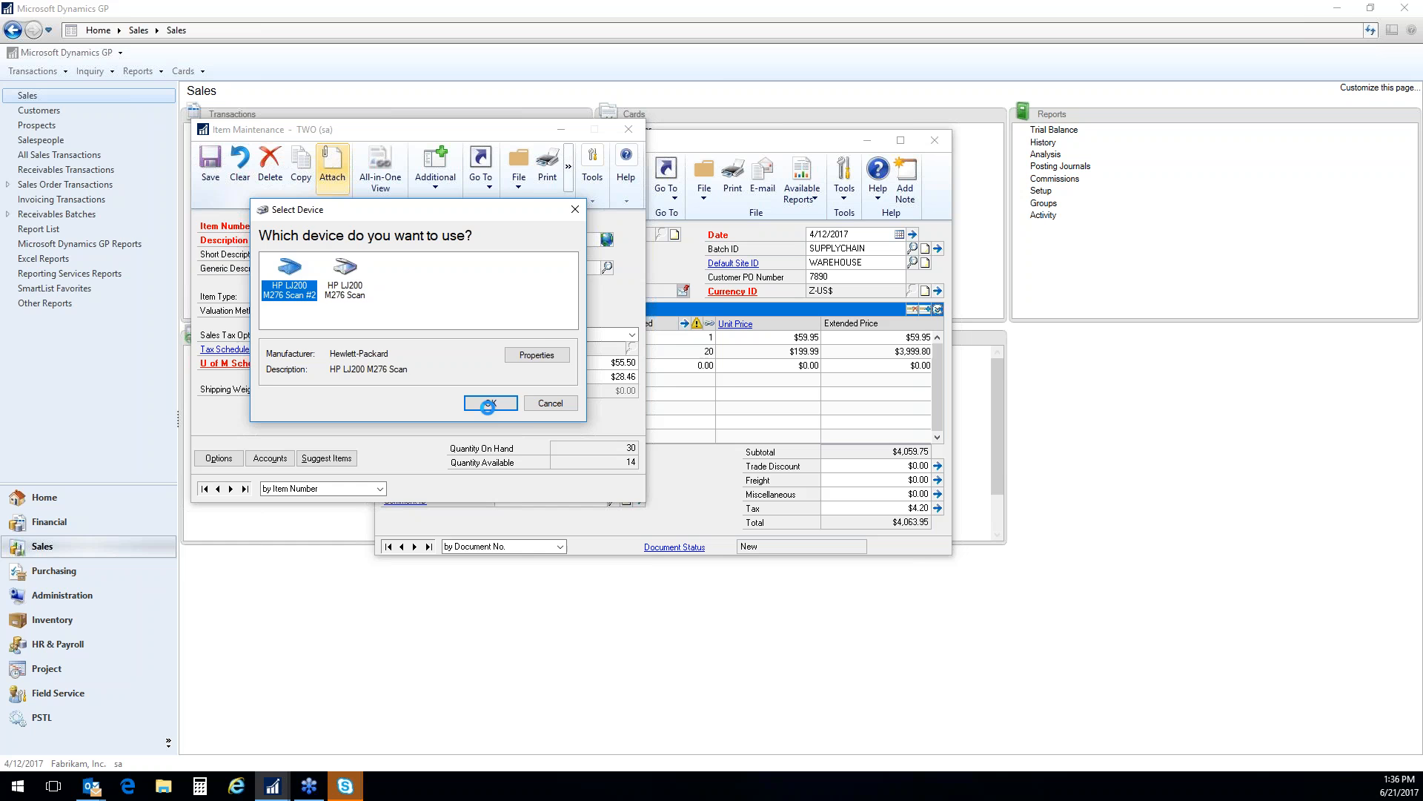
click(490, 401)
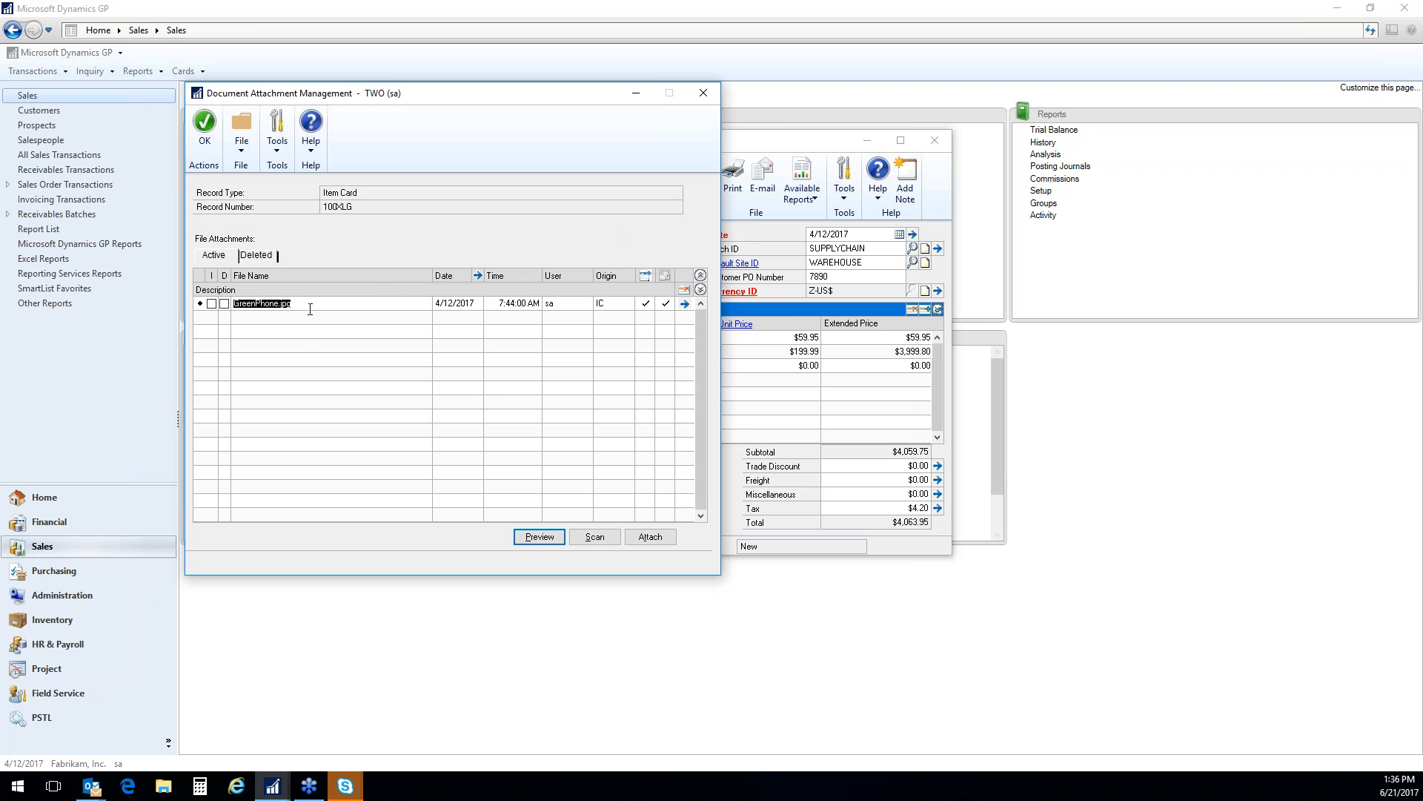
click(698, 90)
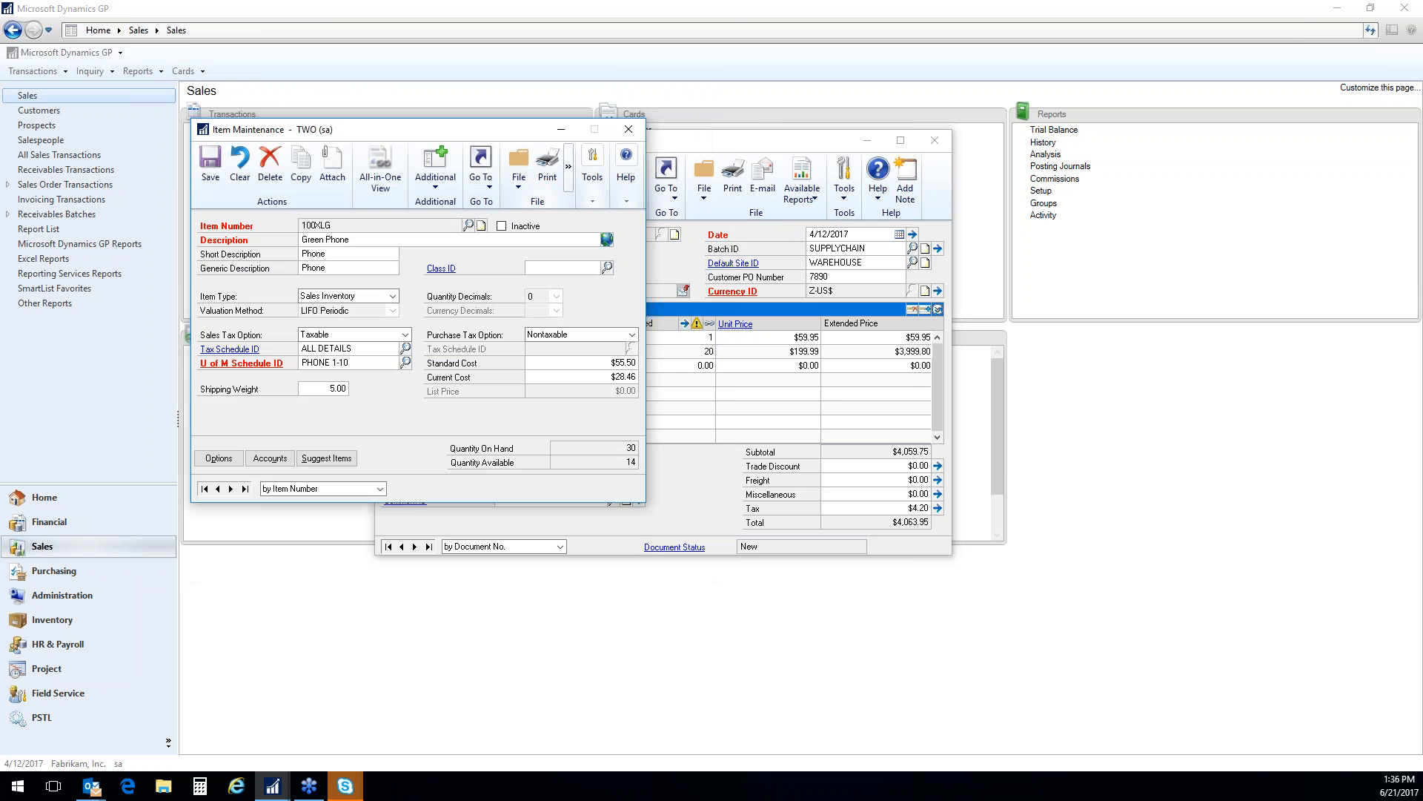
click(331, 165)
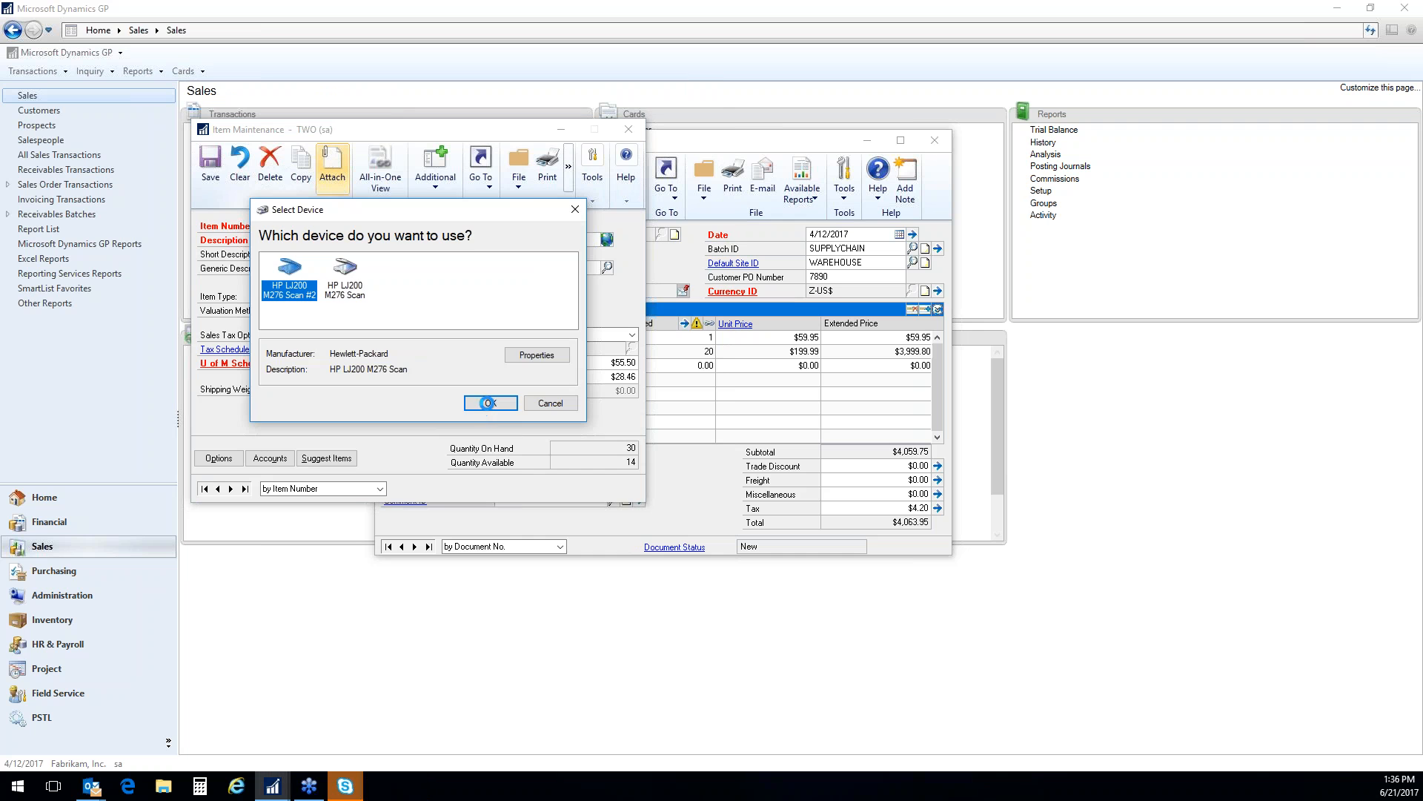
click(490, 404)
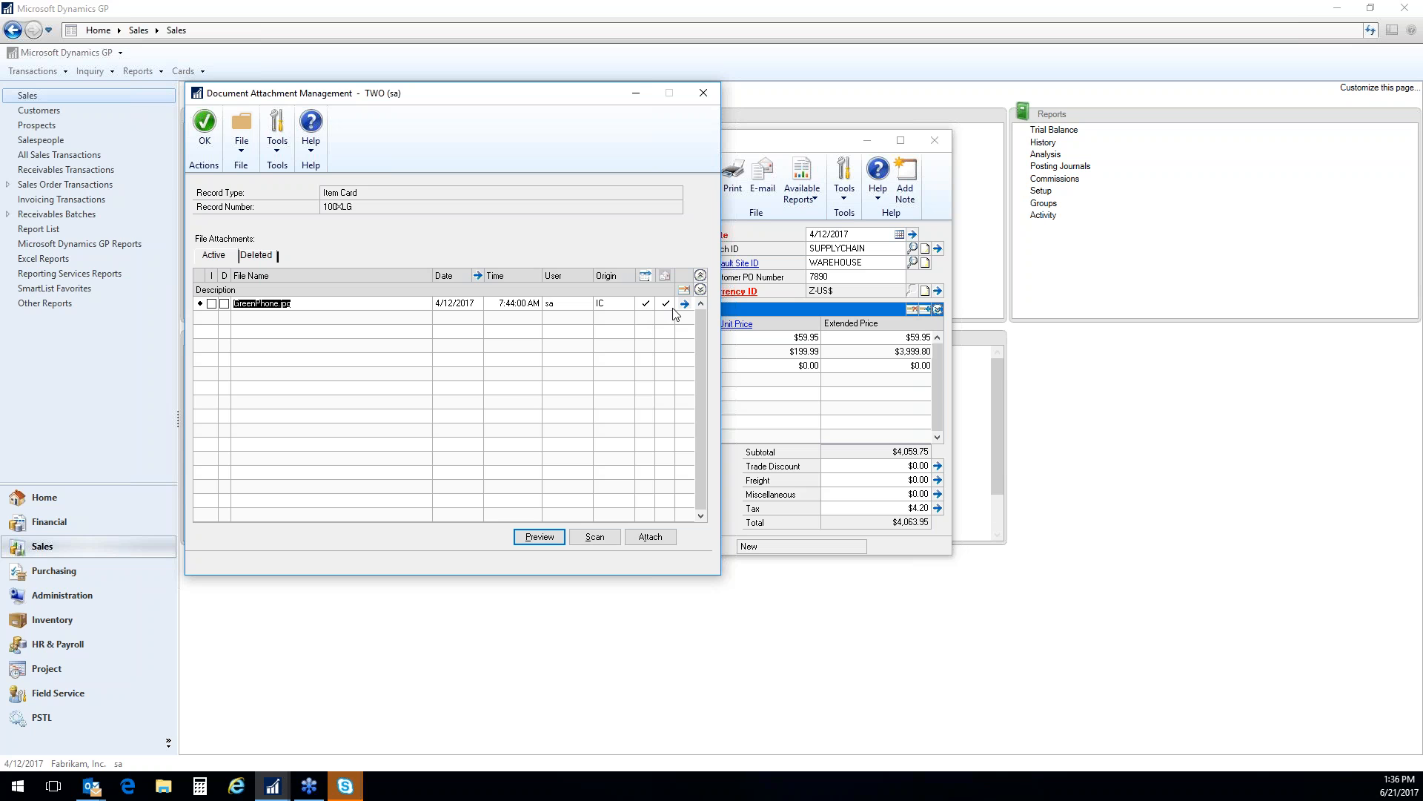
click(709, 92)
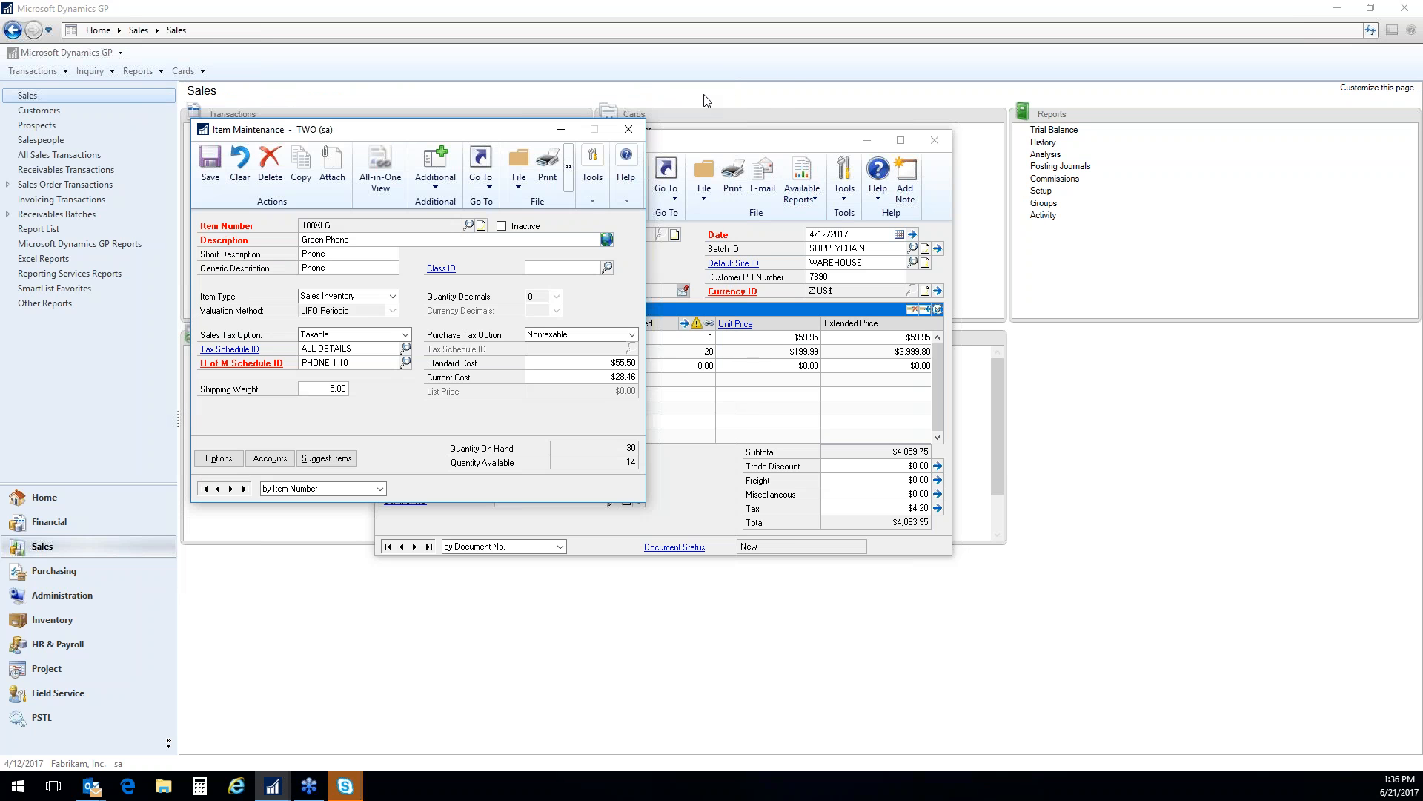
click(629, 131)
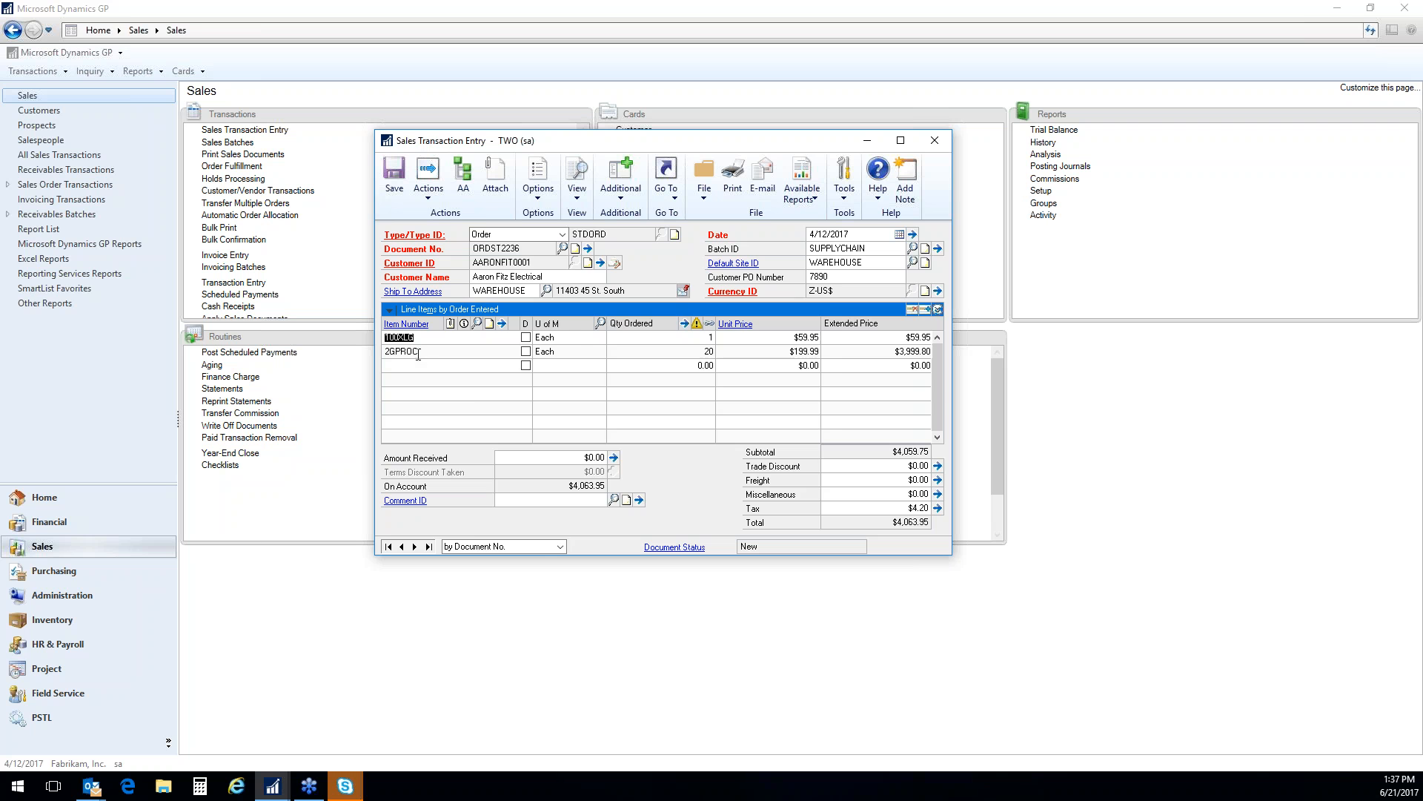
View the files attached to the order itself and close the attachment list
click(496, 191)
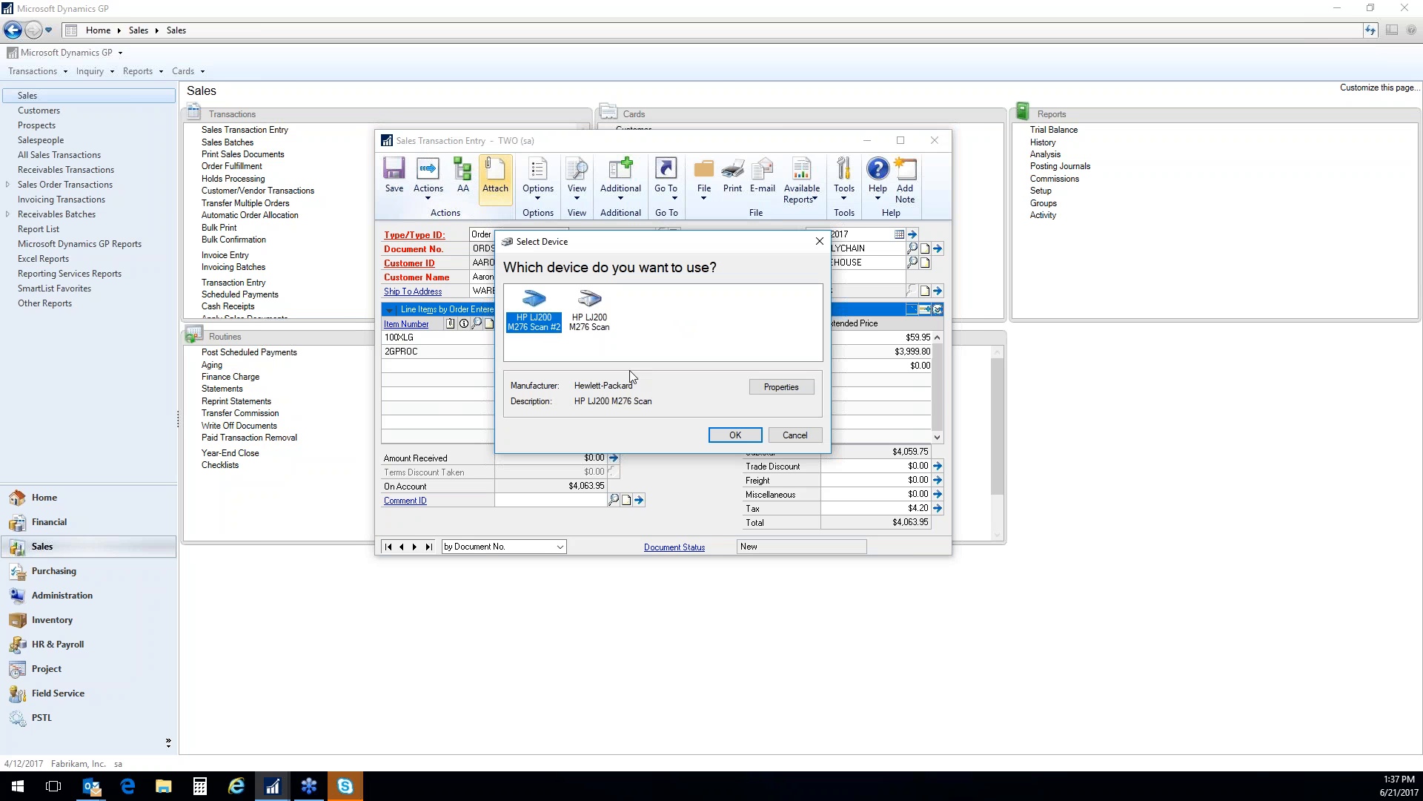
click(734, 435)
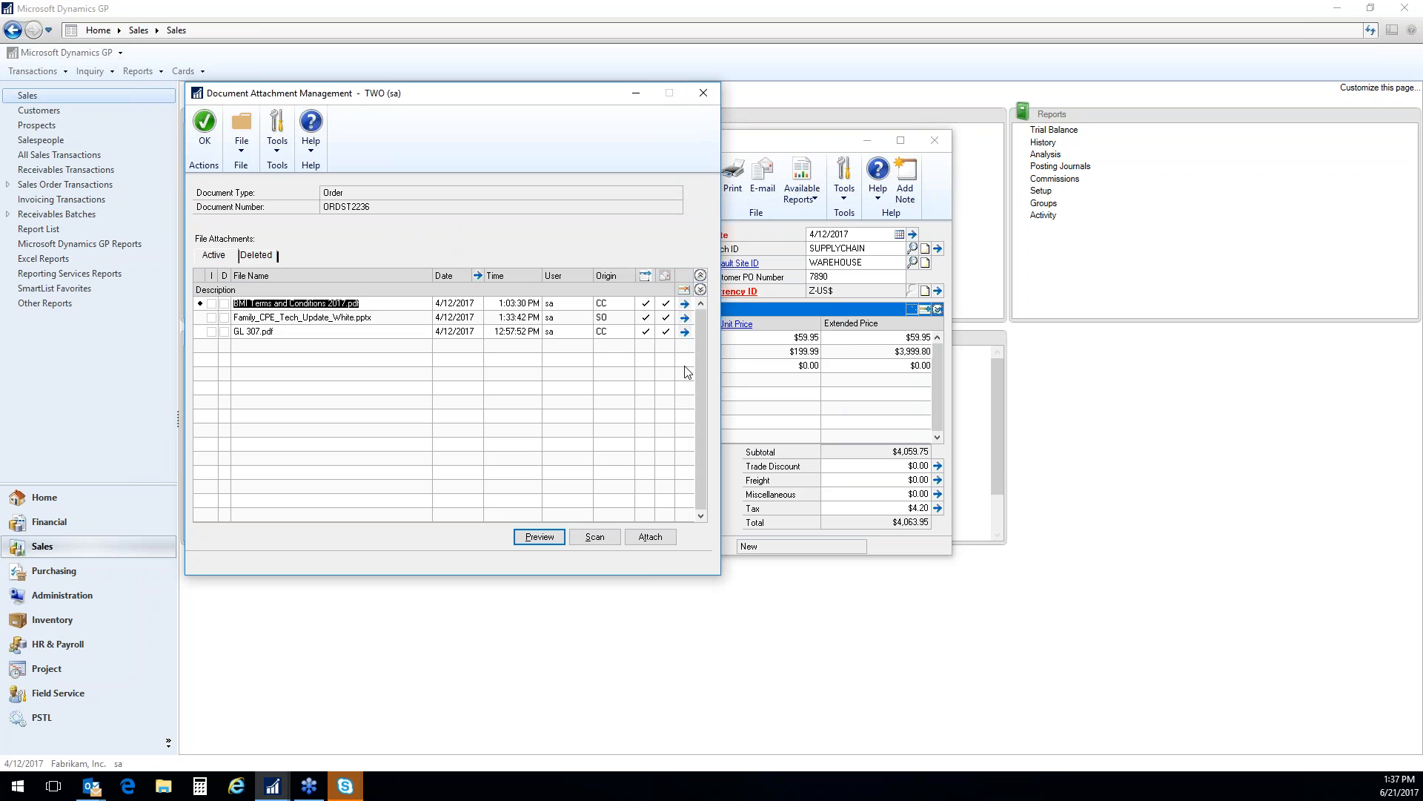
click(713, 91)
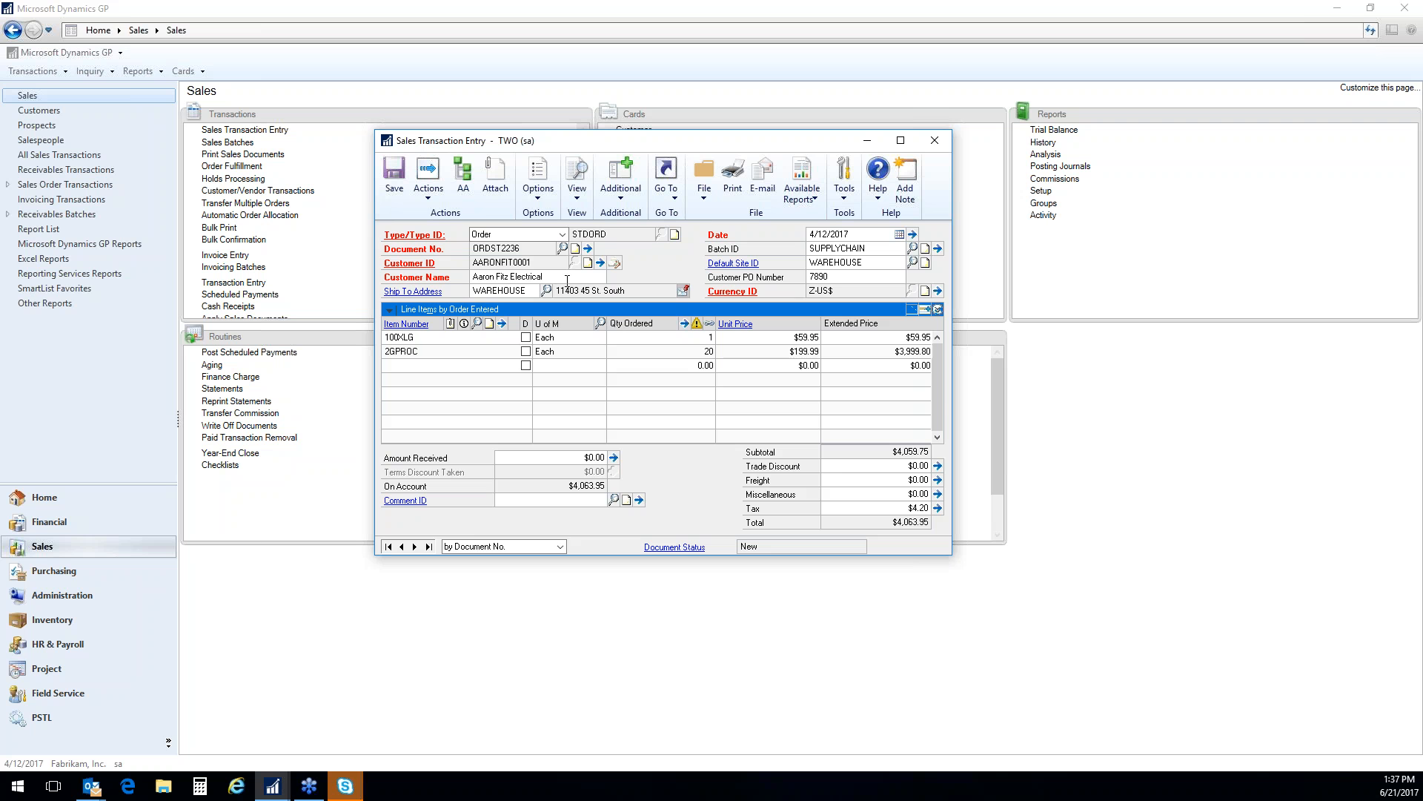
Print the order document on blank paper to the screen with the Template report type
click(734, 181)
click(638, 439)
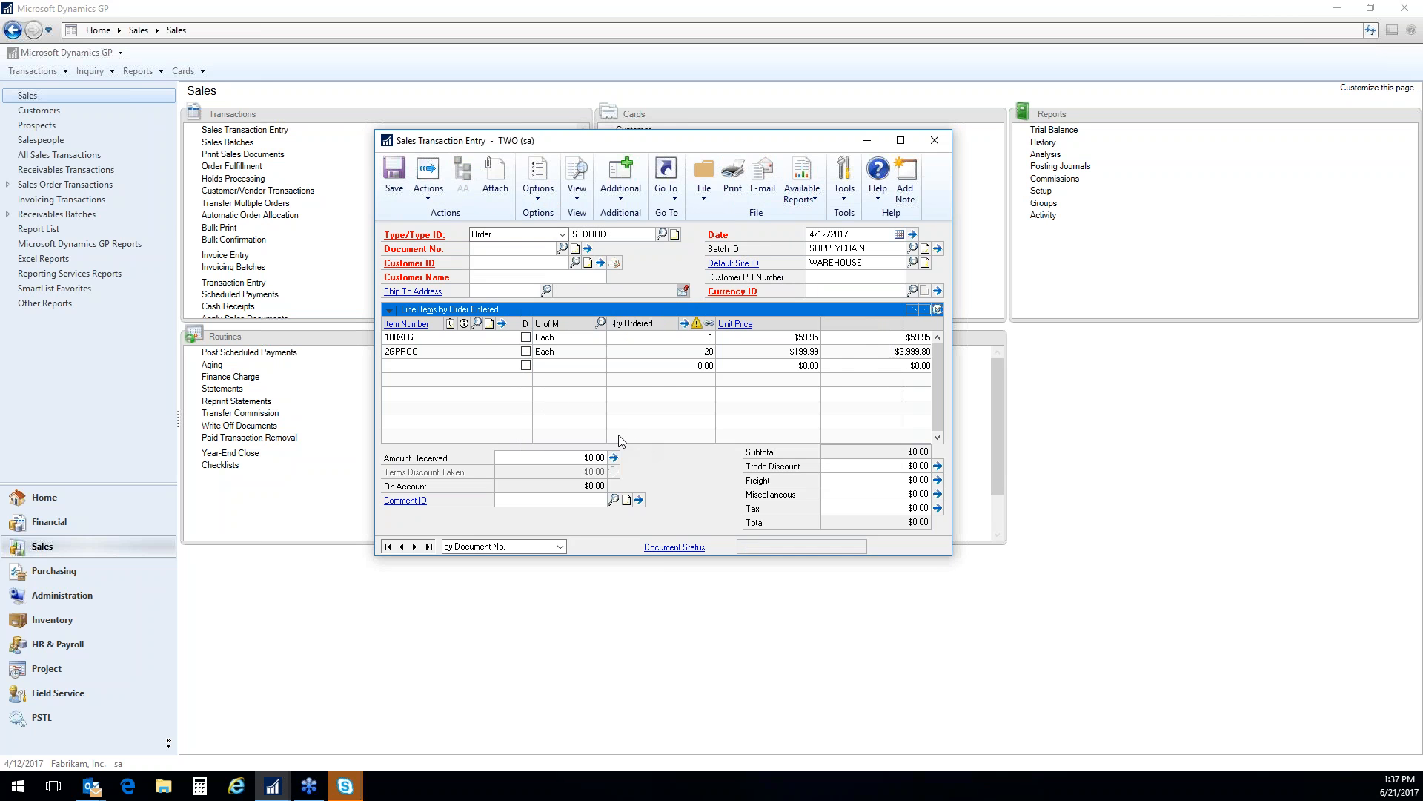
click(253, 328)
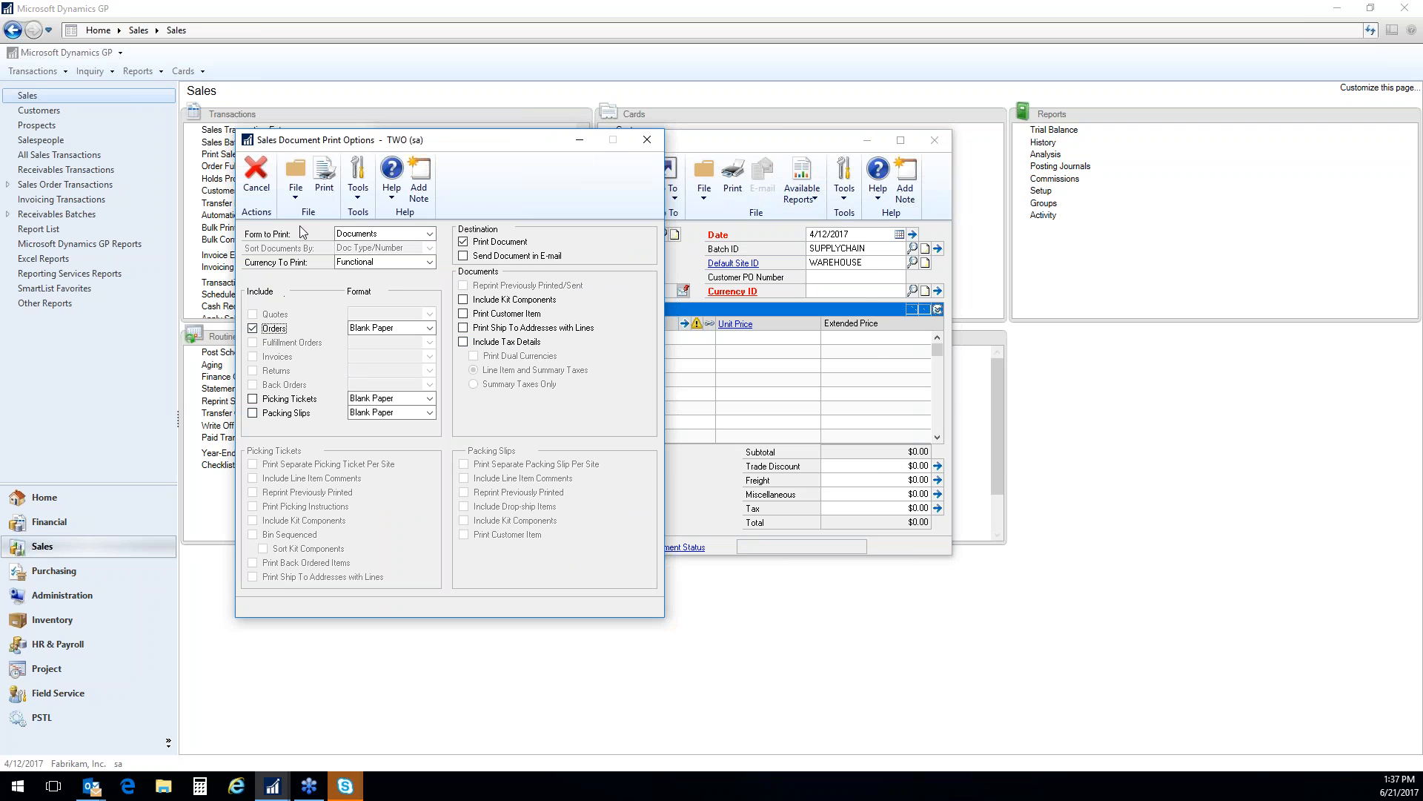
click(326, 184)
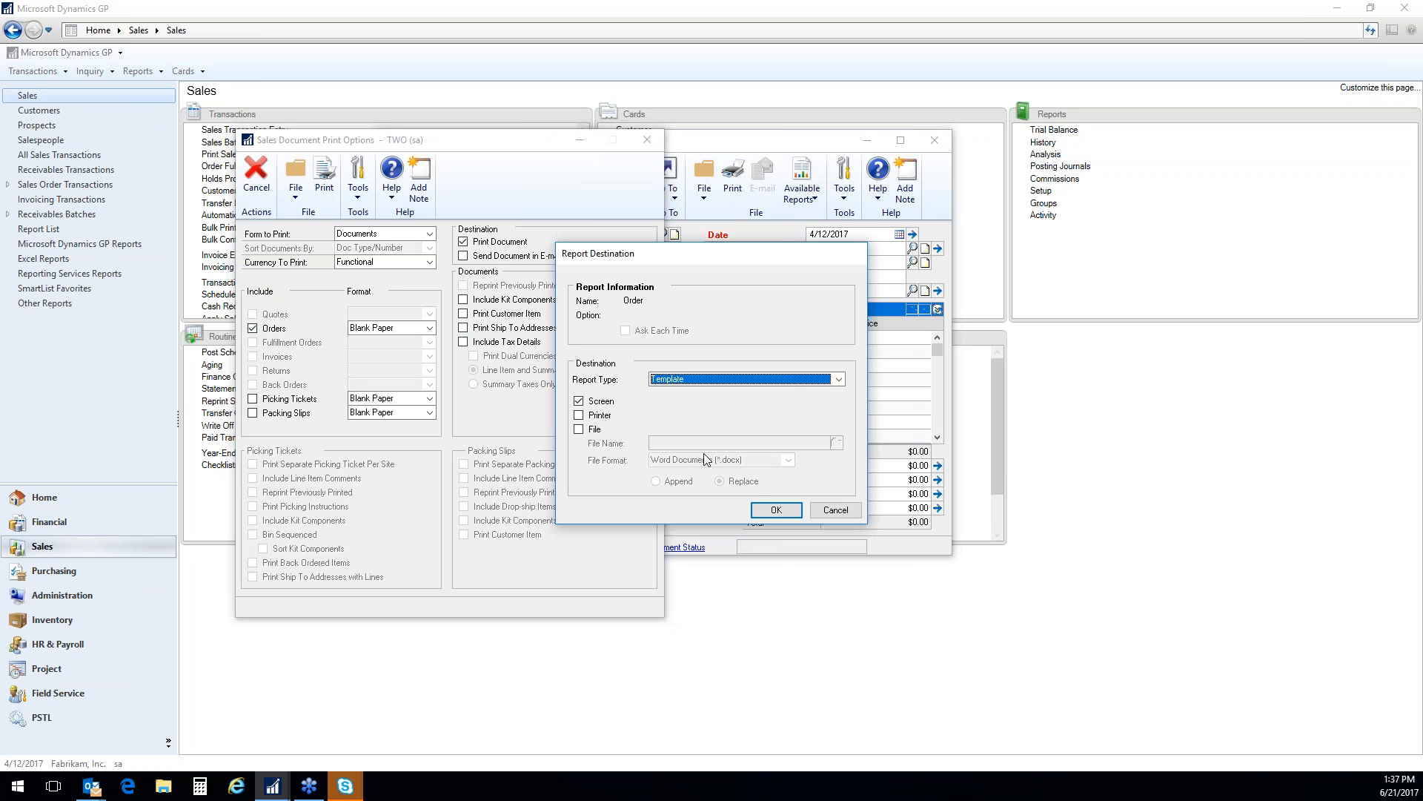
click(776, 510)
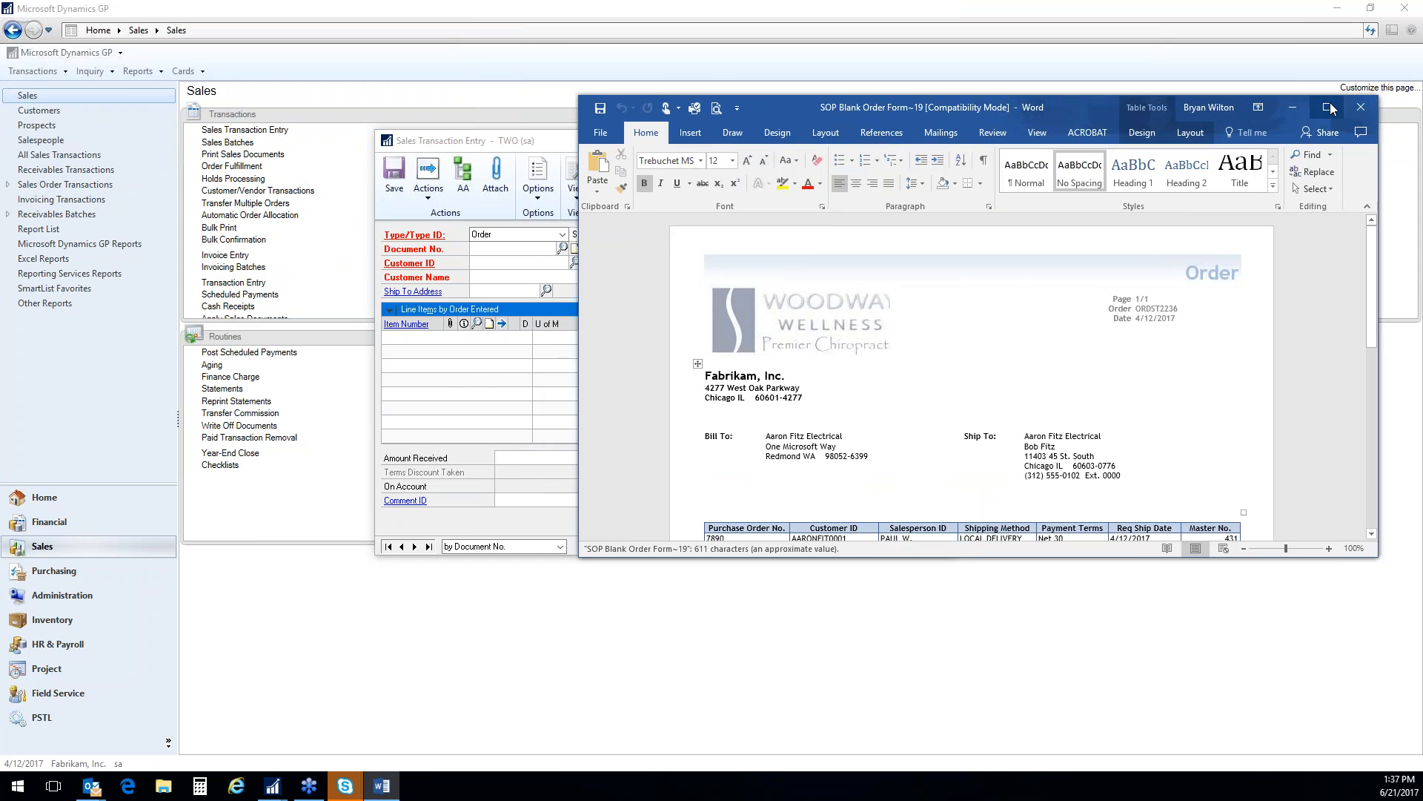
Enlarge the printed order in Word, review its addresses, line items and totals, and close it
click(1333, 103)
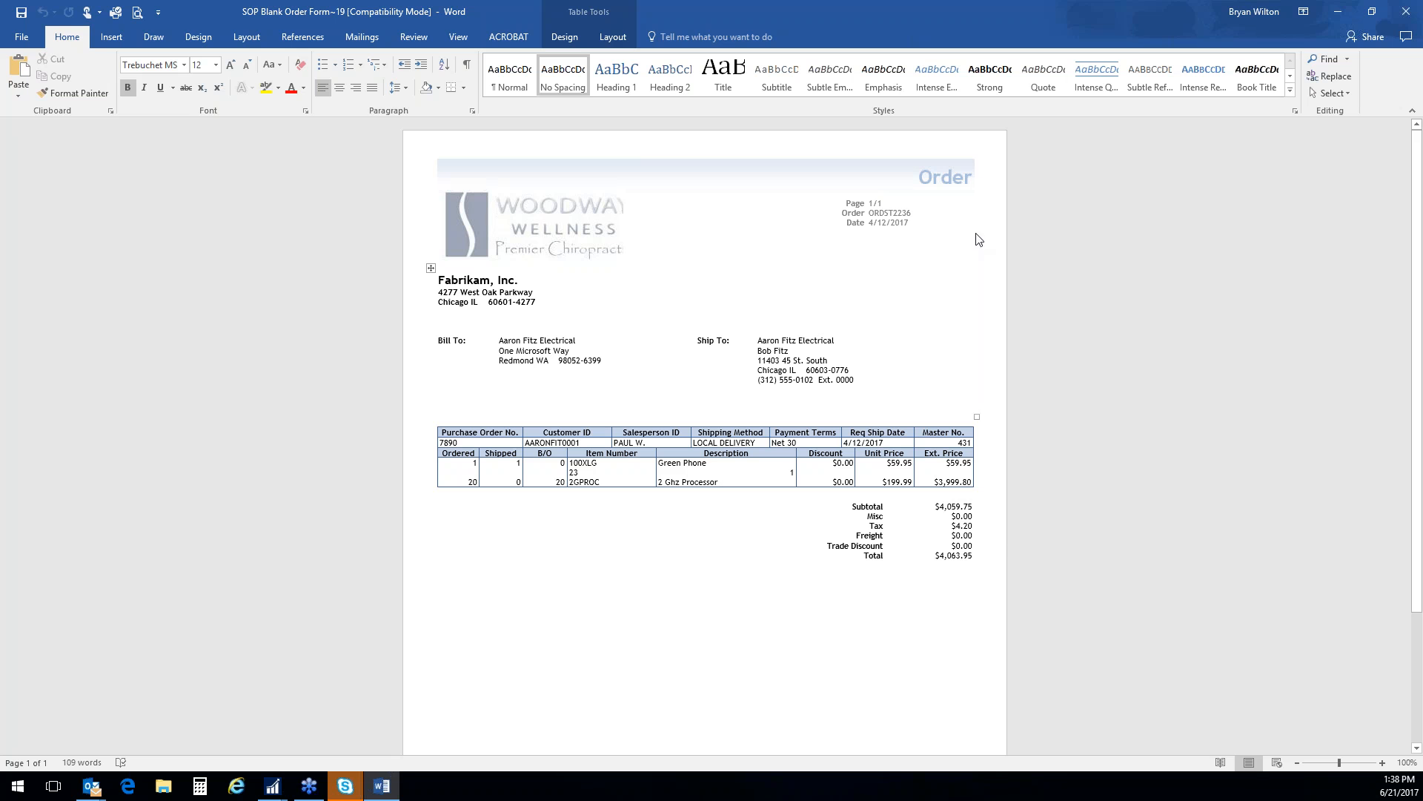
scroll(1021, 554, down, 4)
scroll(1020, 556, up, 4)
scroll(1020, 558, down, 4)
scroll(991, 538, up, 4)
scroll(768, 446, down, 3)
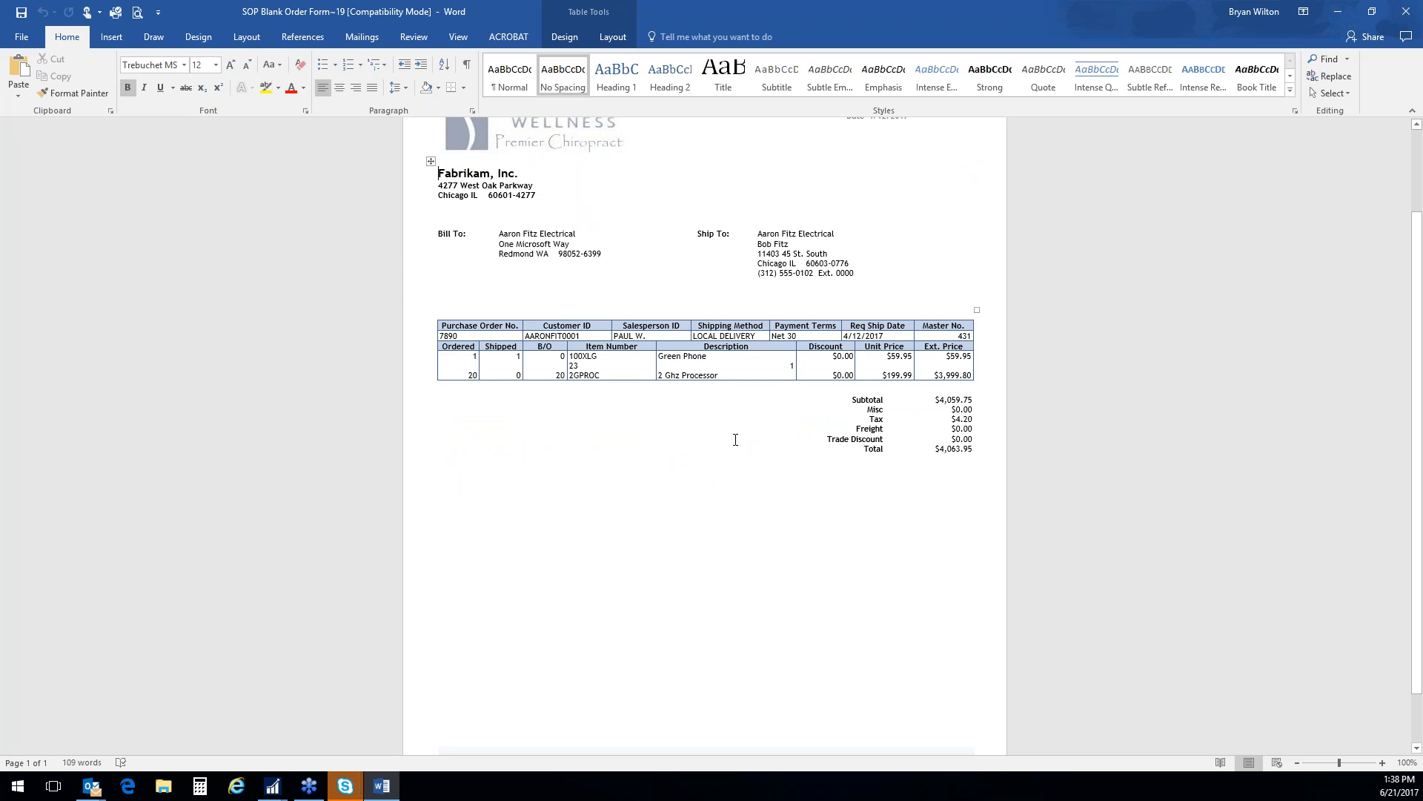
scroll(736, 440, up, 3)
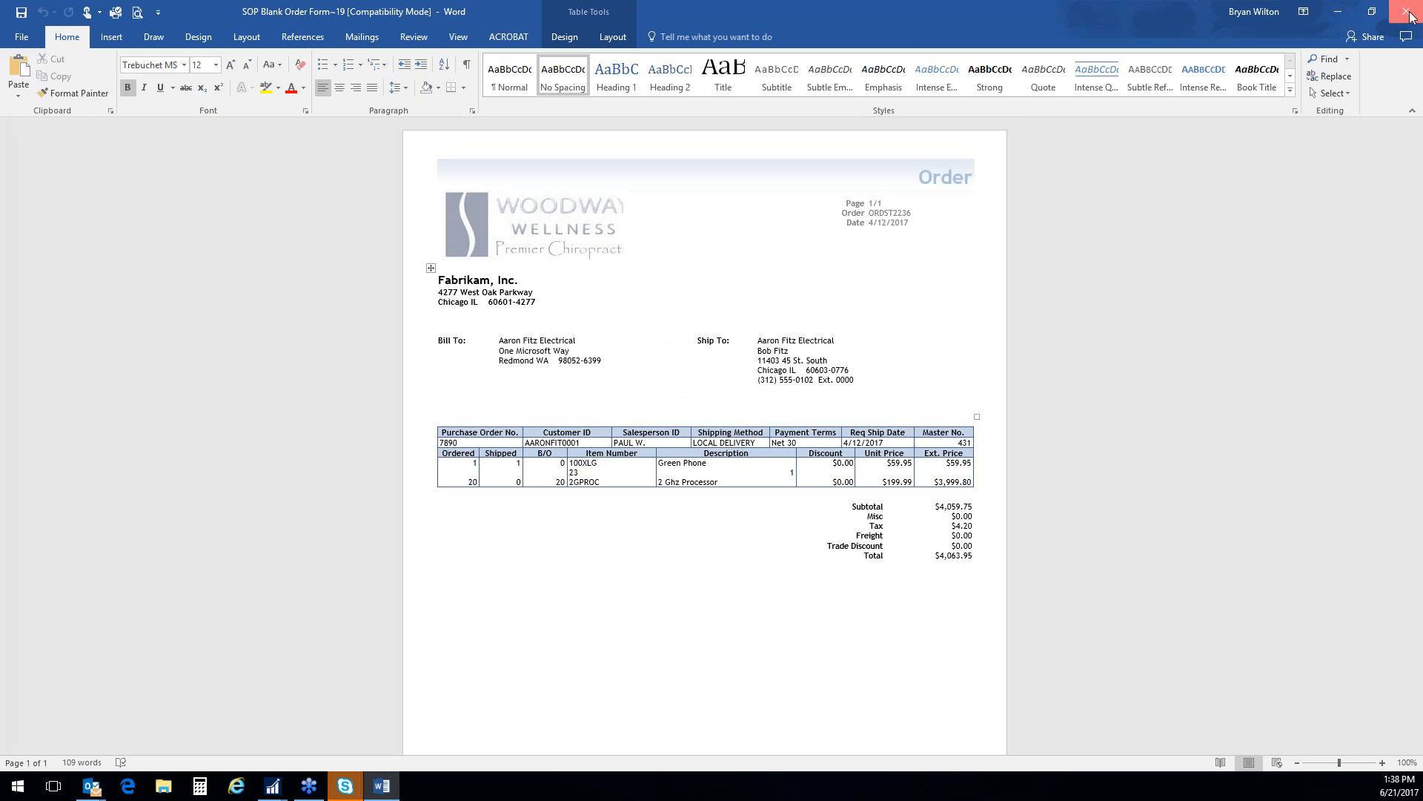
click(1407, 12)
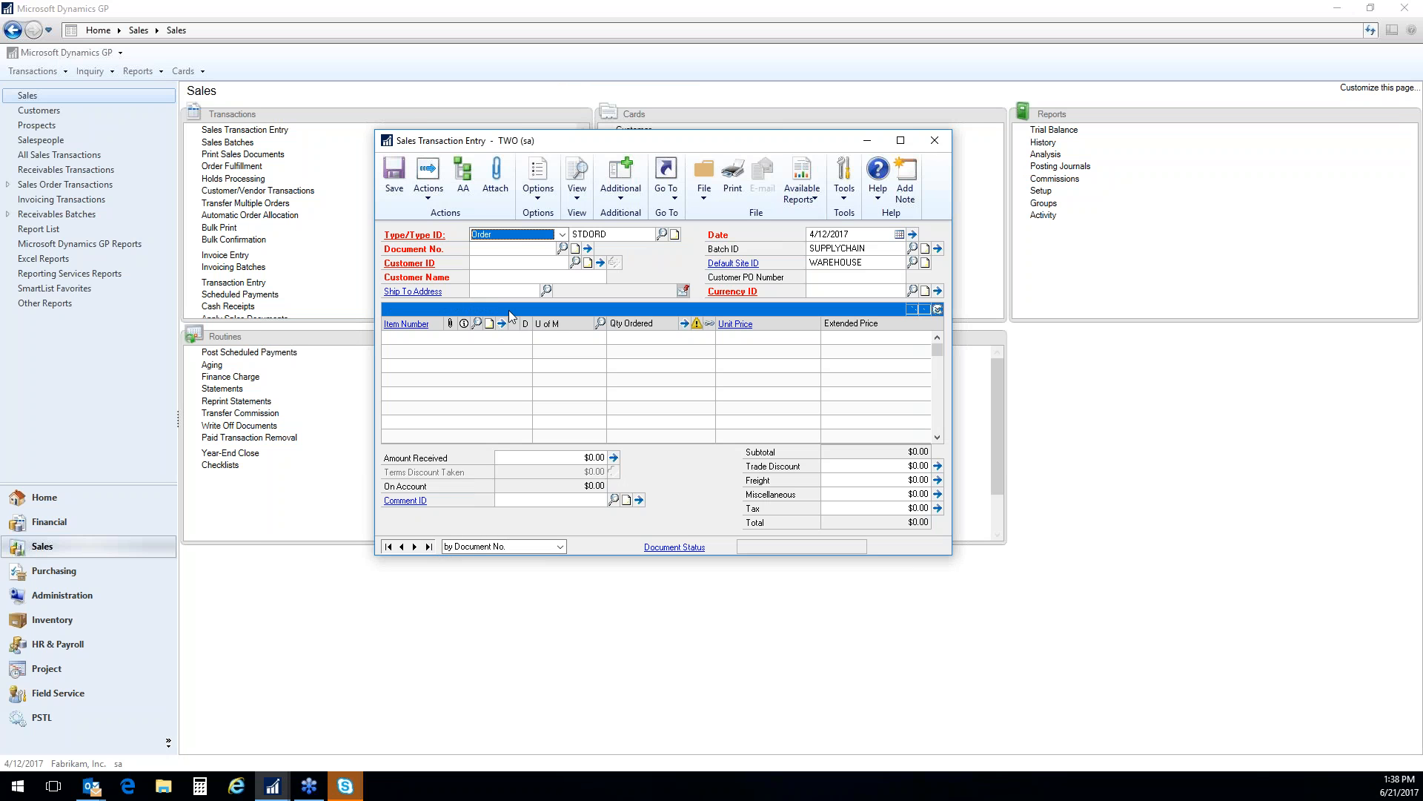
Reload the just-printed Aaron Fitz Electrical order by changing the new document number to the previous one
key(Tab)
key(Tab)
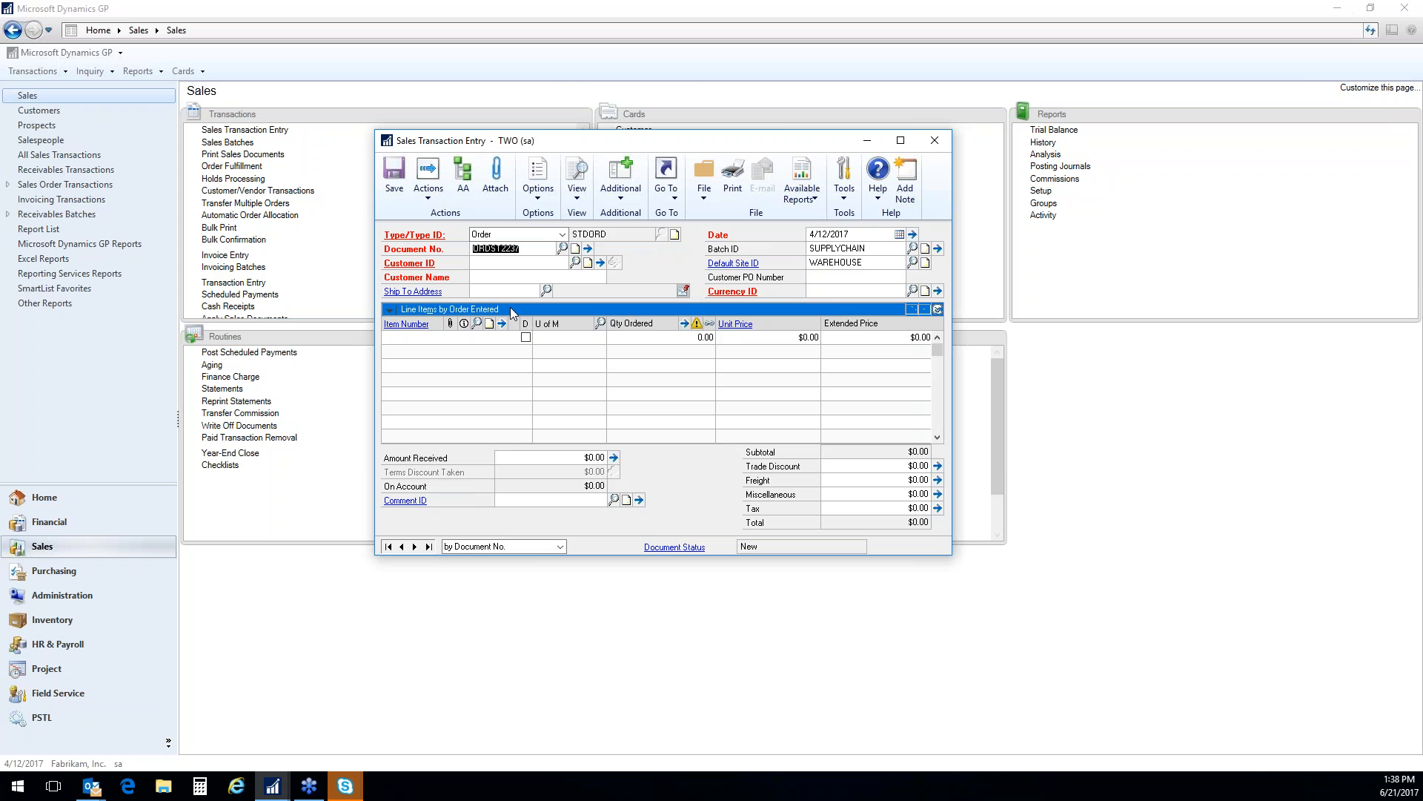
key(End)
key(BackSpace)
text(6)
key(Tab)
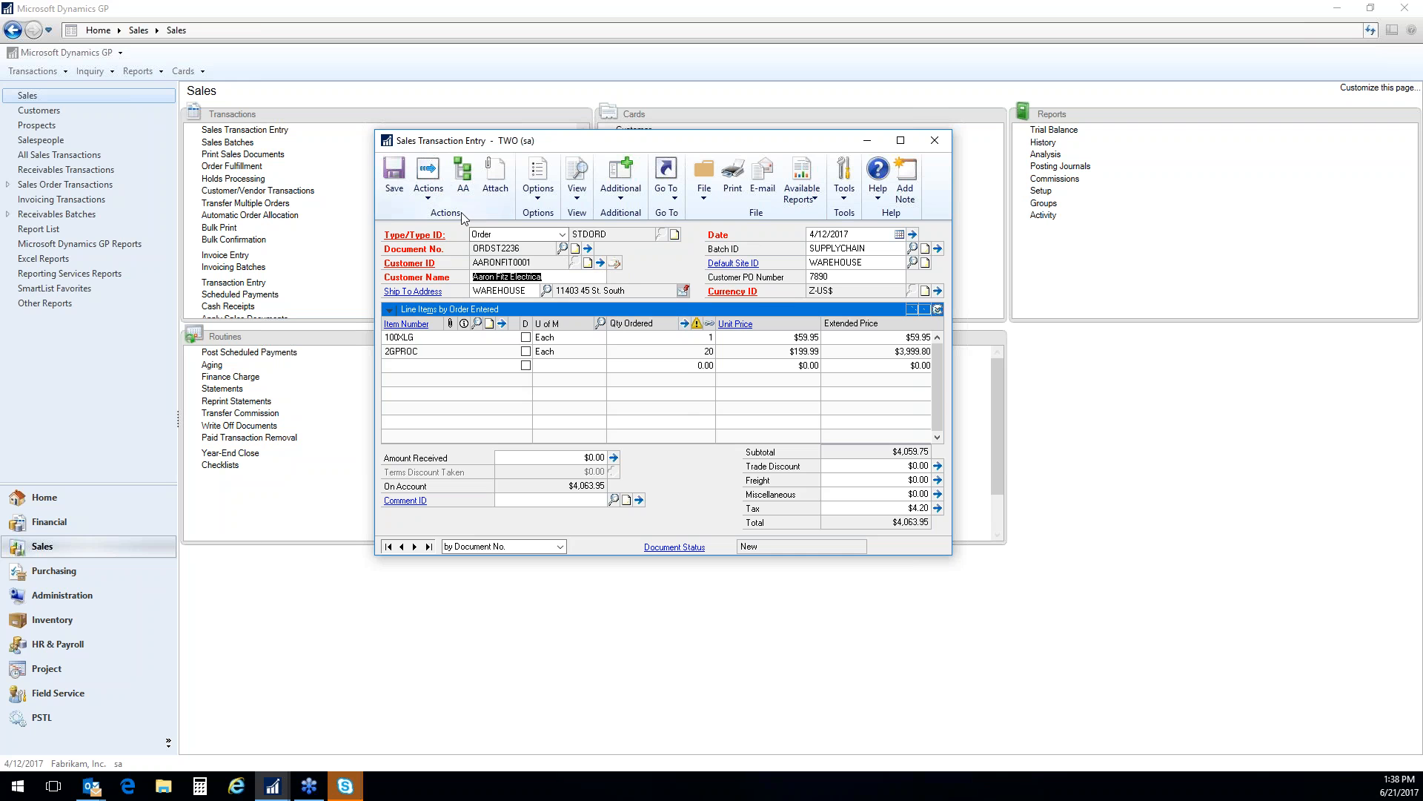
Choose the attachments to send in the order's e-mail, leaving the Family_CPE_Tech_Update presentation unmarked, and accept the selection
click(430, 194)
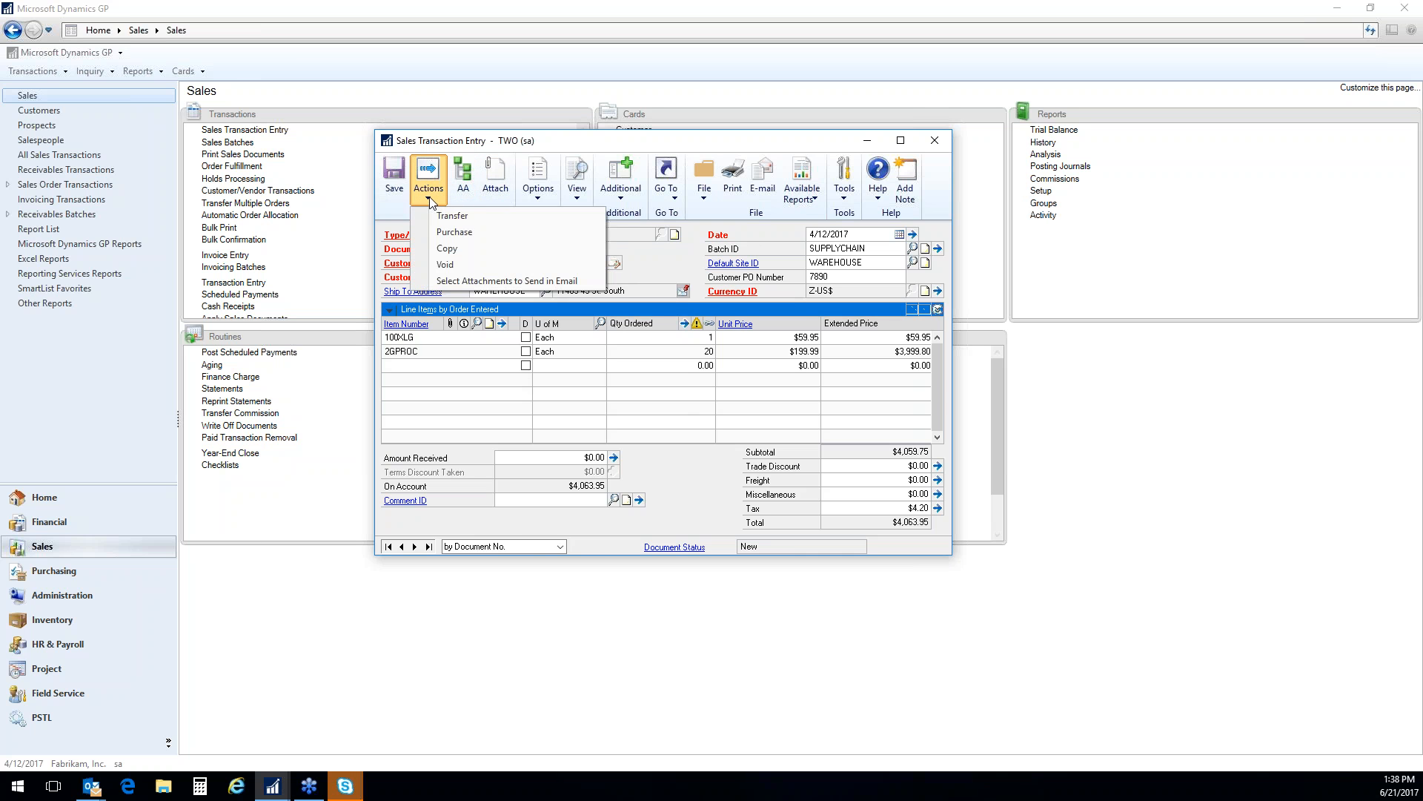
click(572, 282)
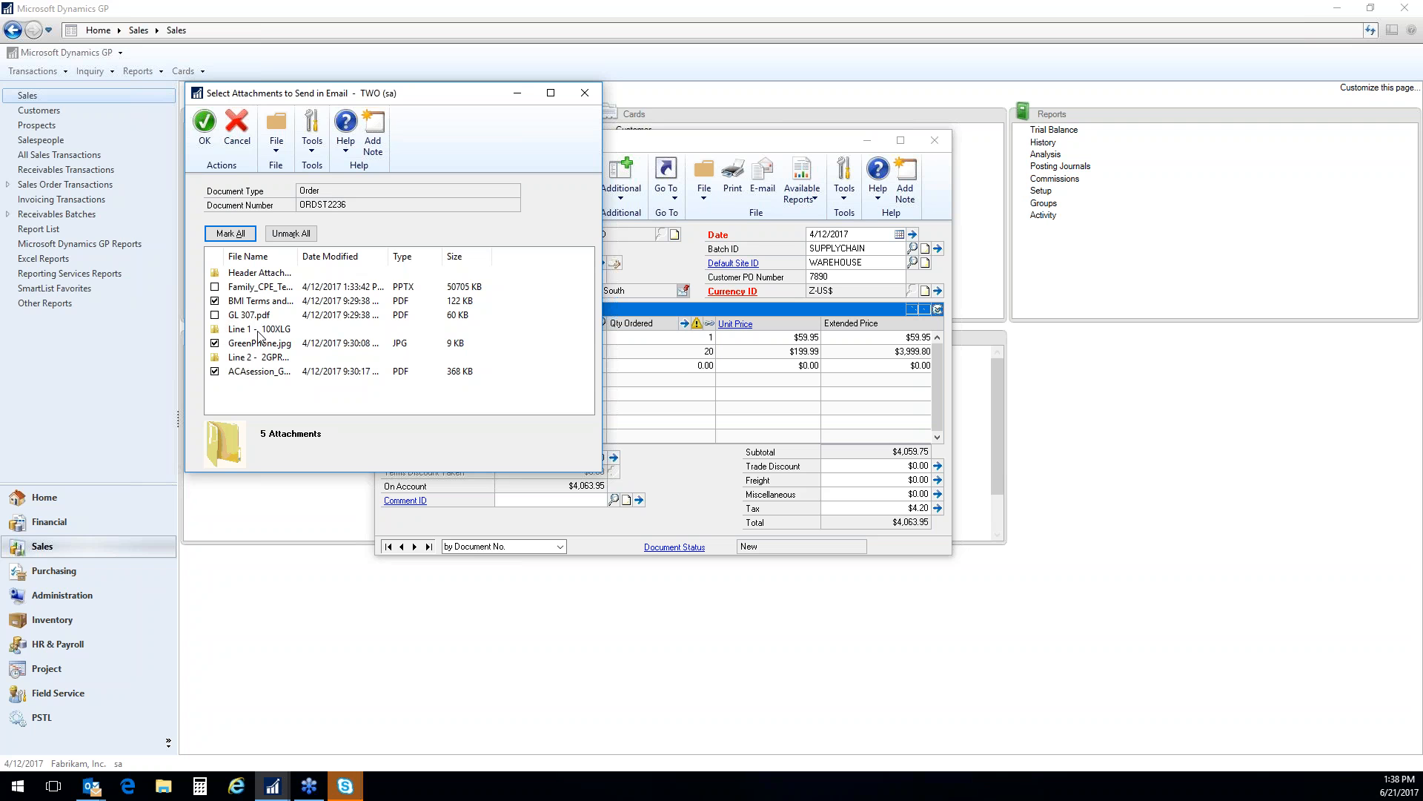
click(215, 287)
drag(299, 257, 348, 257)
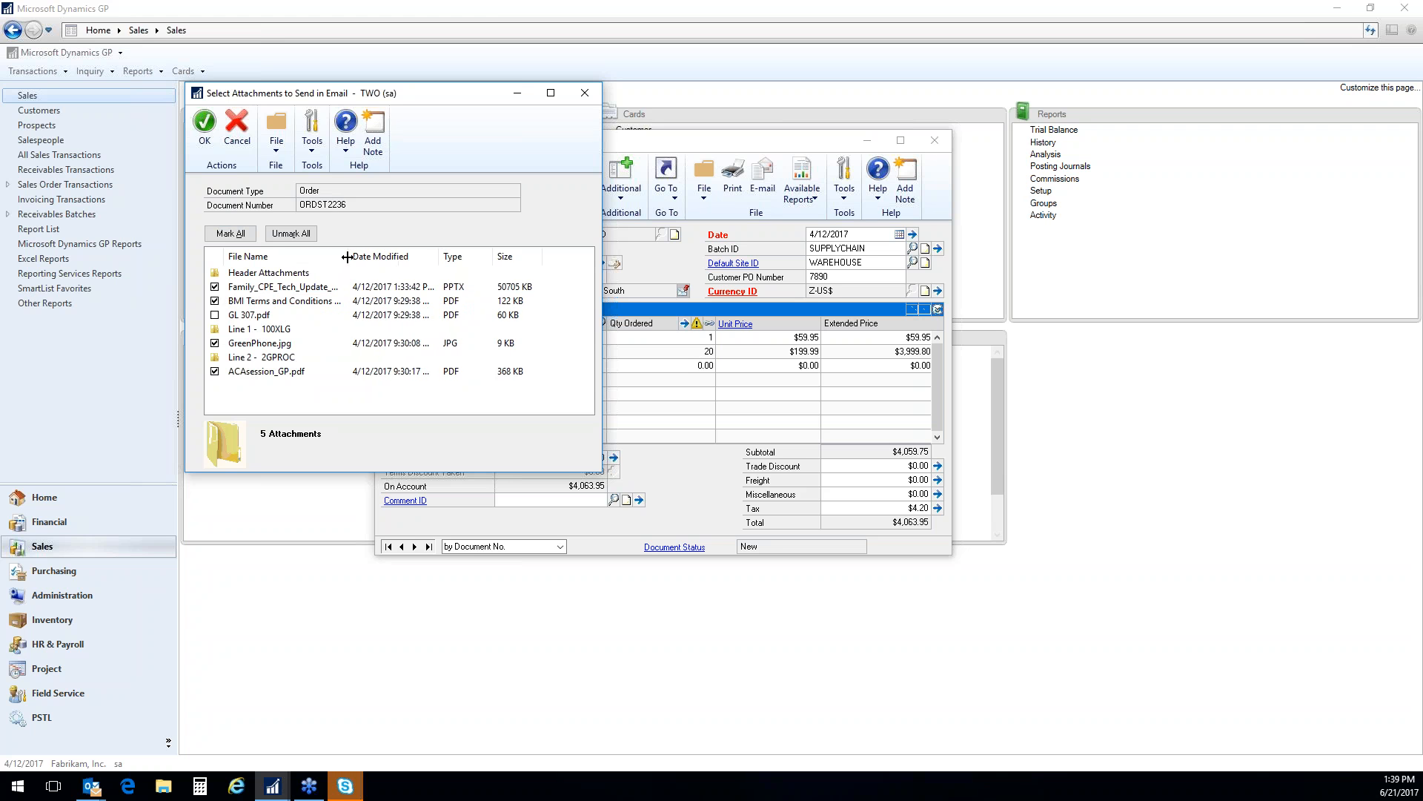
click(215, 287)
click(205, 133)
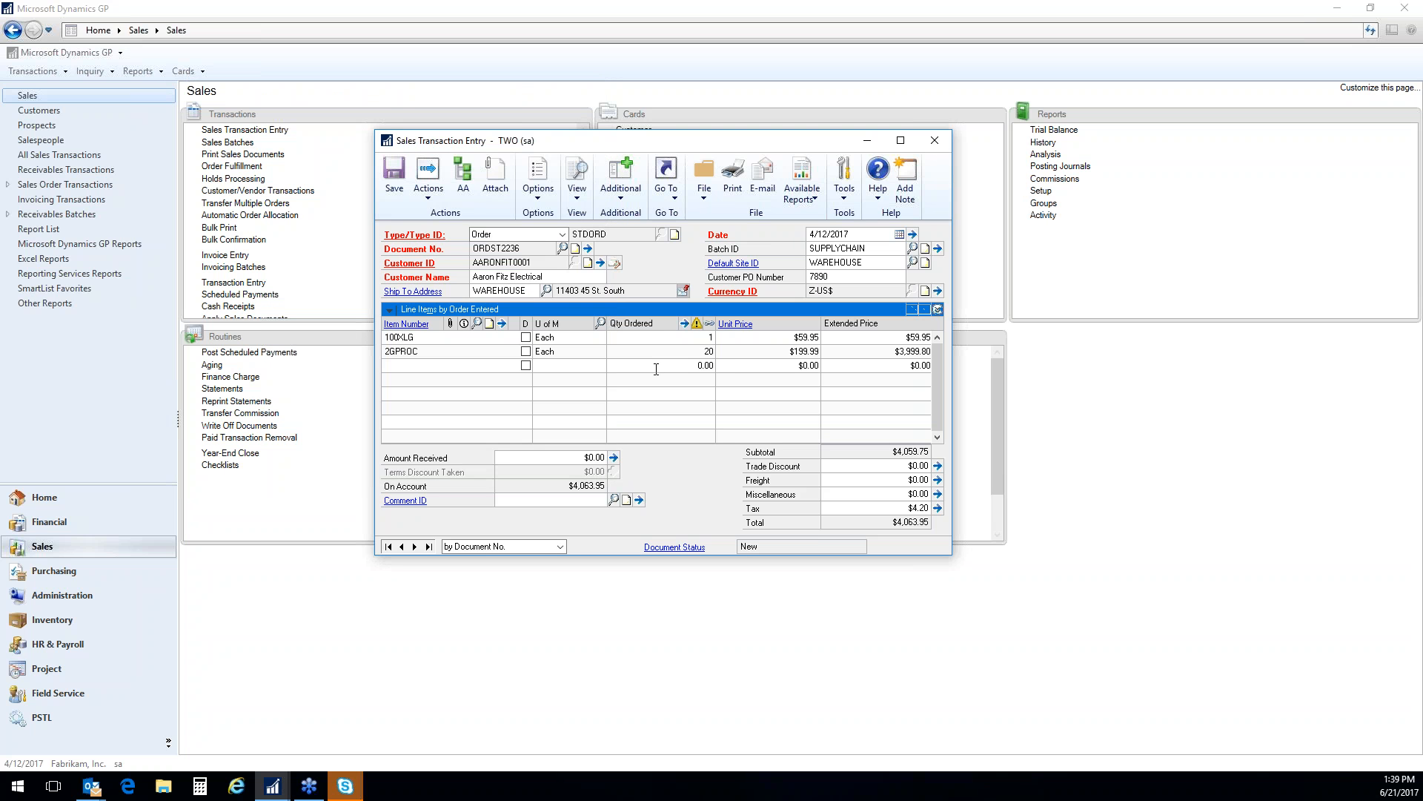
E-mail the order, switch to Outlook and open the received INVOICE message
click(764, 181)
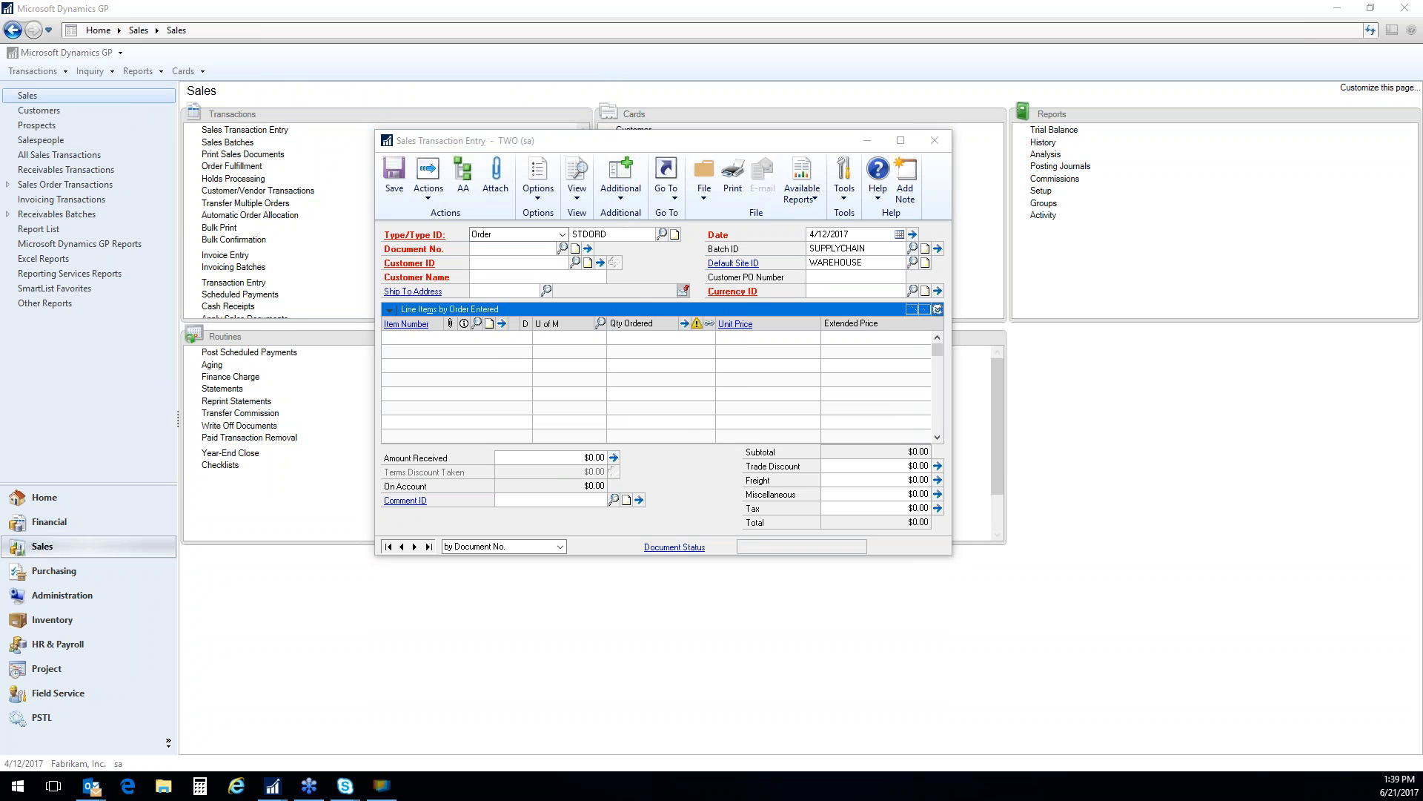
drag(0, 111, 790, 129)
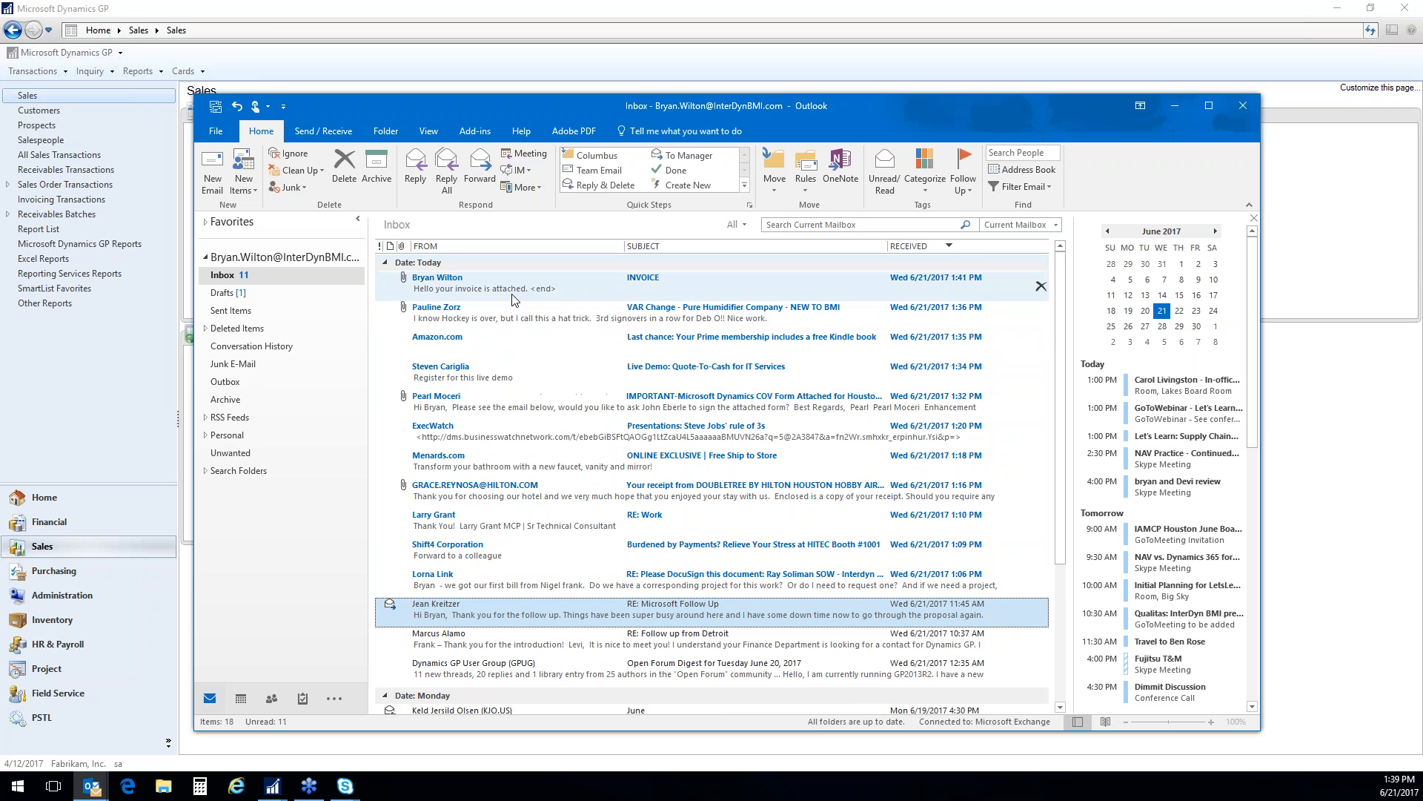
click(517, 295)
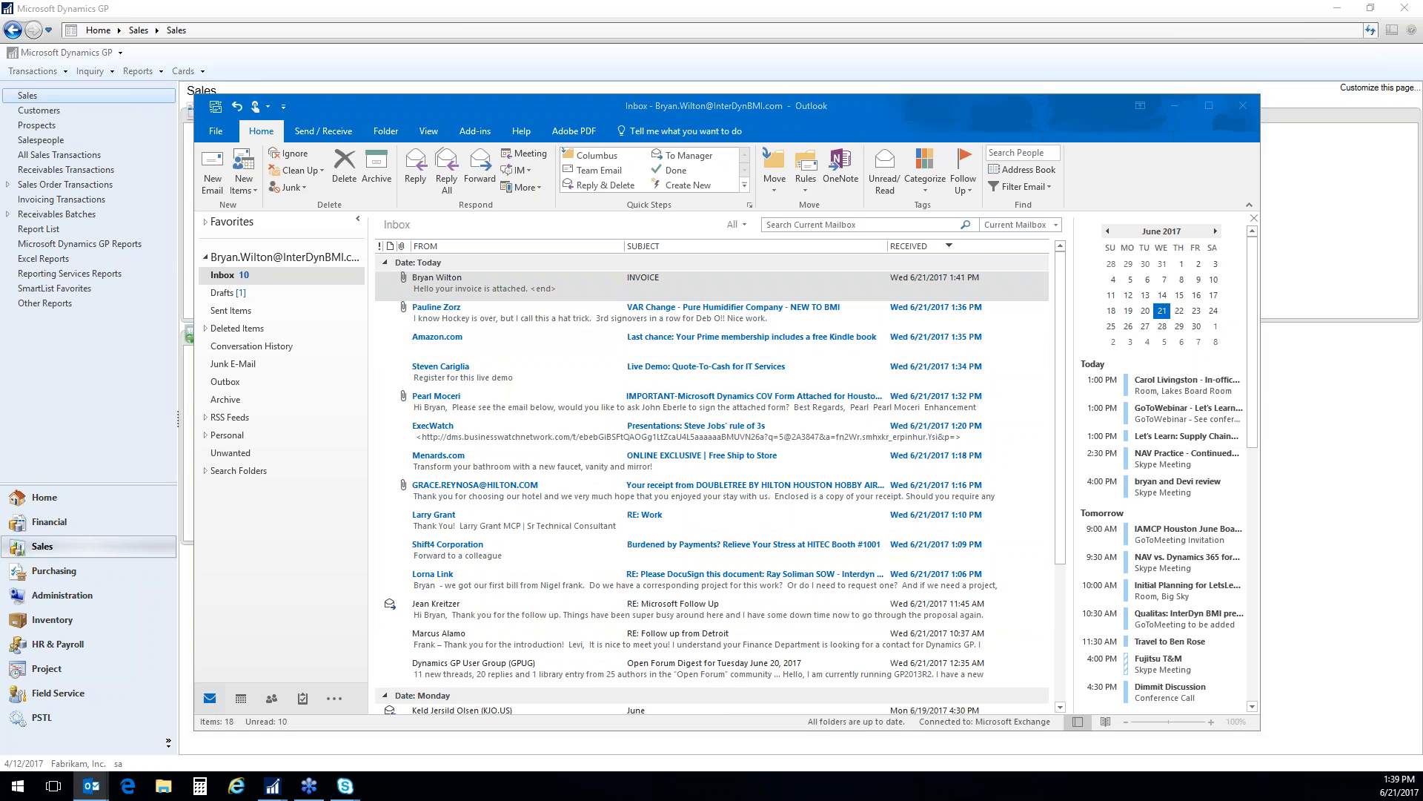
drag(0, 111, 994, 164)
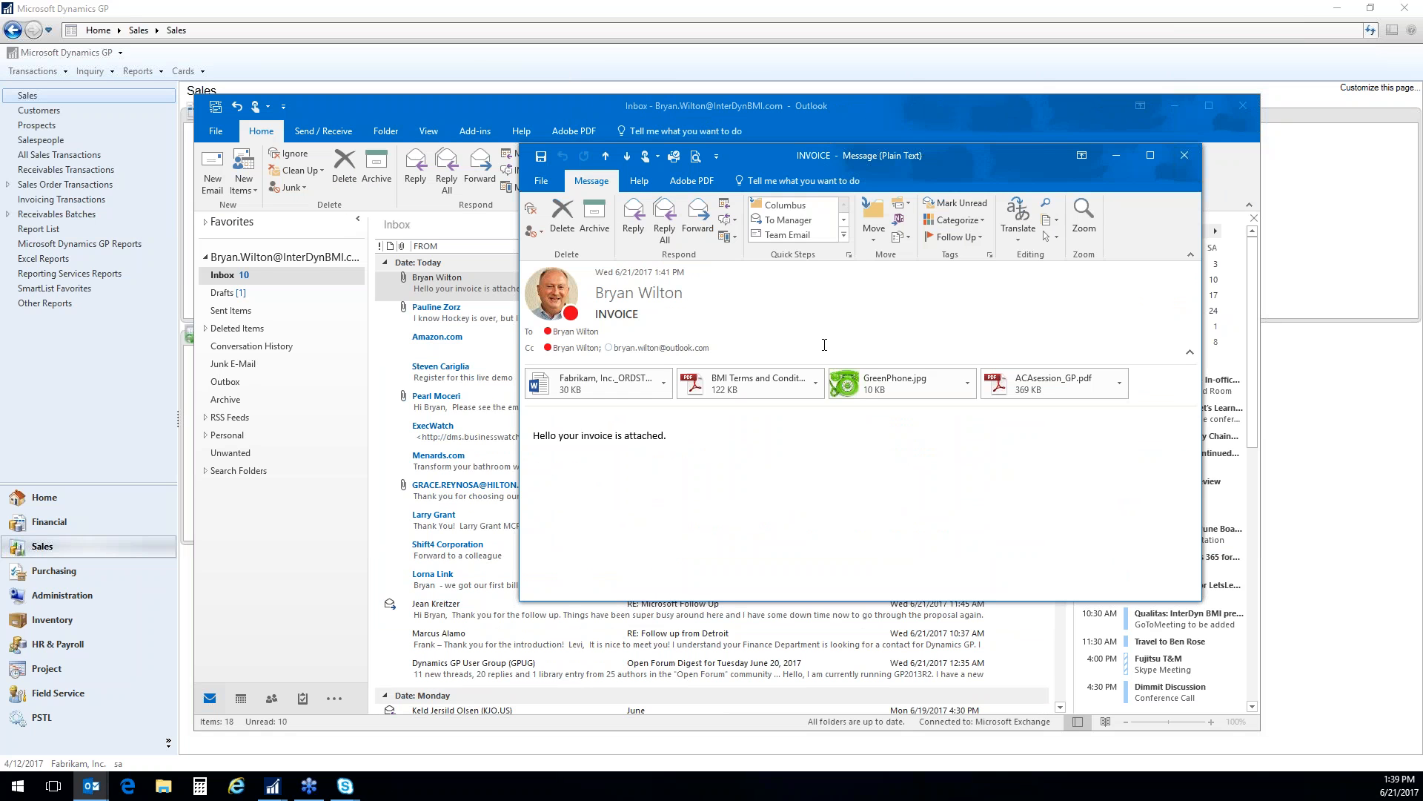
Open the Fabrikam order document attached to the INVOICE message, review it and close it
double_click(626, 380)
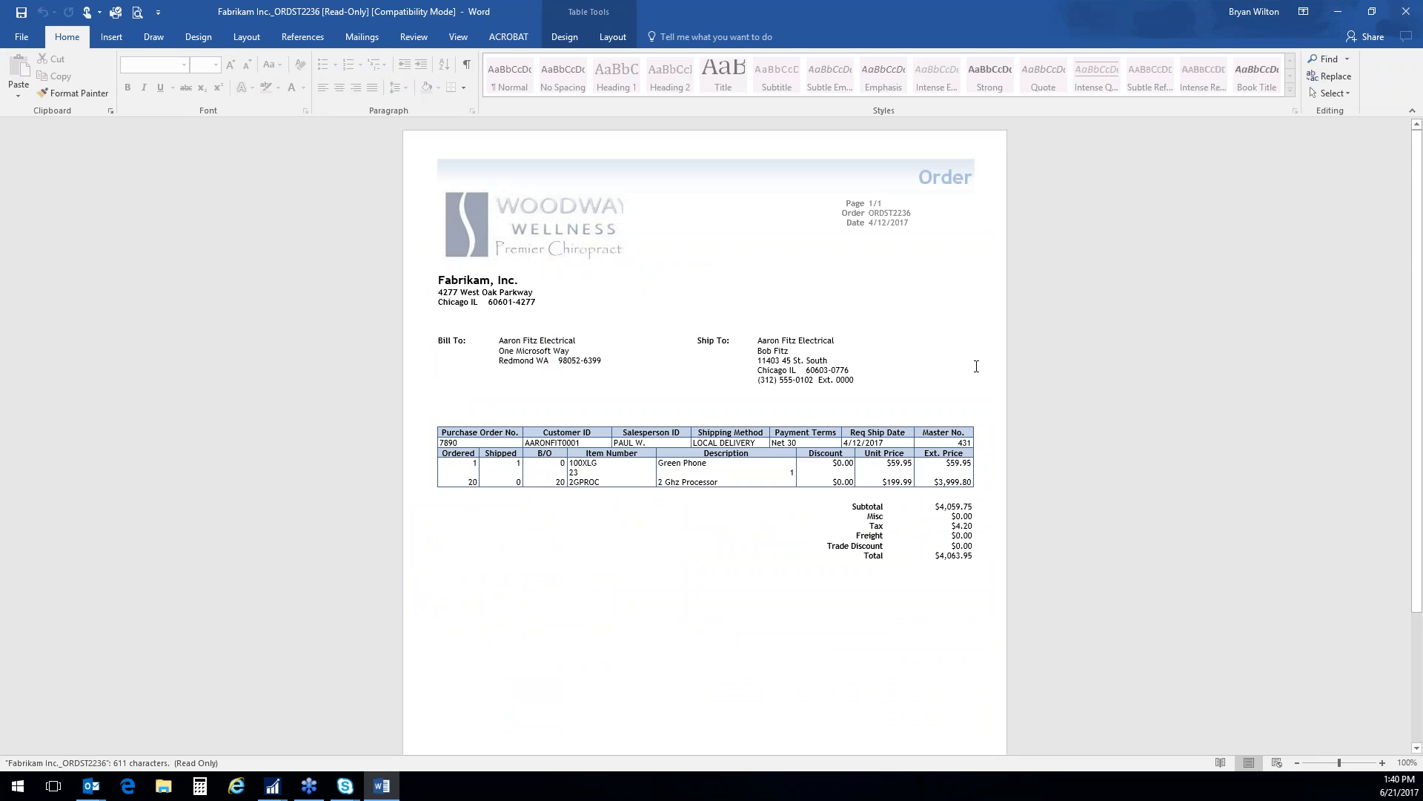
scroll(1082, 407, down, 3)
scroll(1082, 407, up, 3)
click(1406, 11)
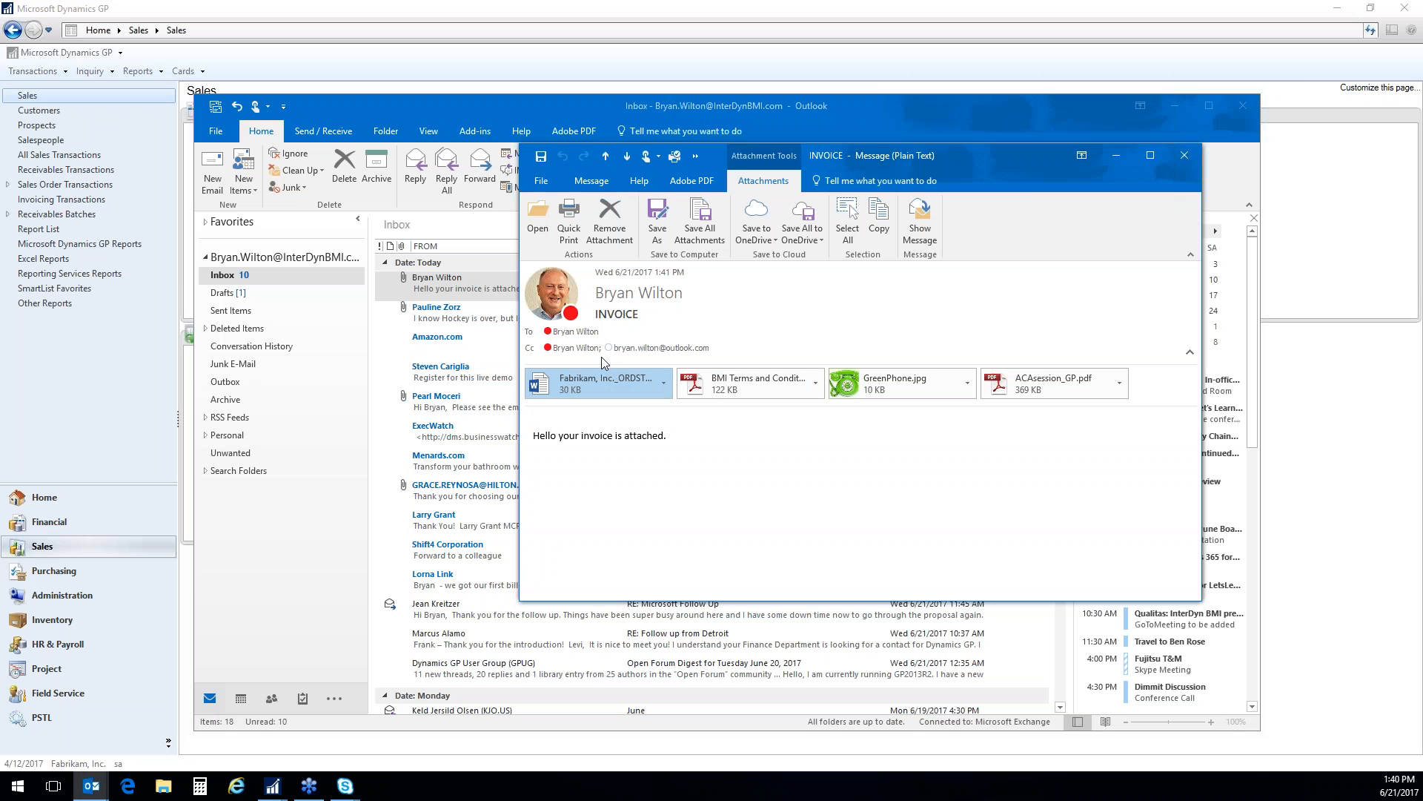
Open the attached BMI Terms and Conditions PDF, close it, and open the attached GreenPhone.jpg
double_click(753, 398)
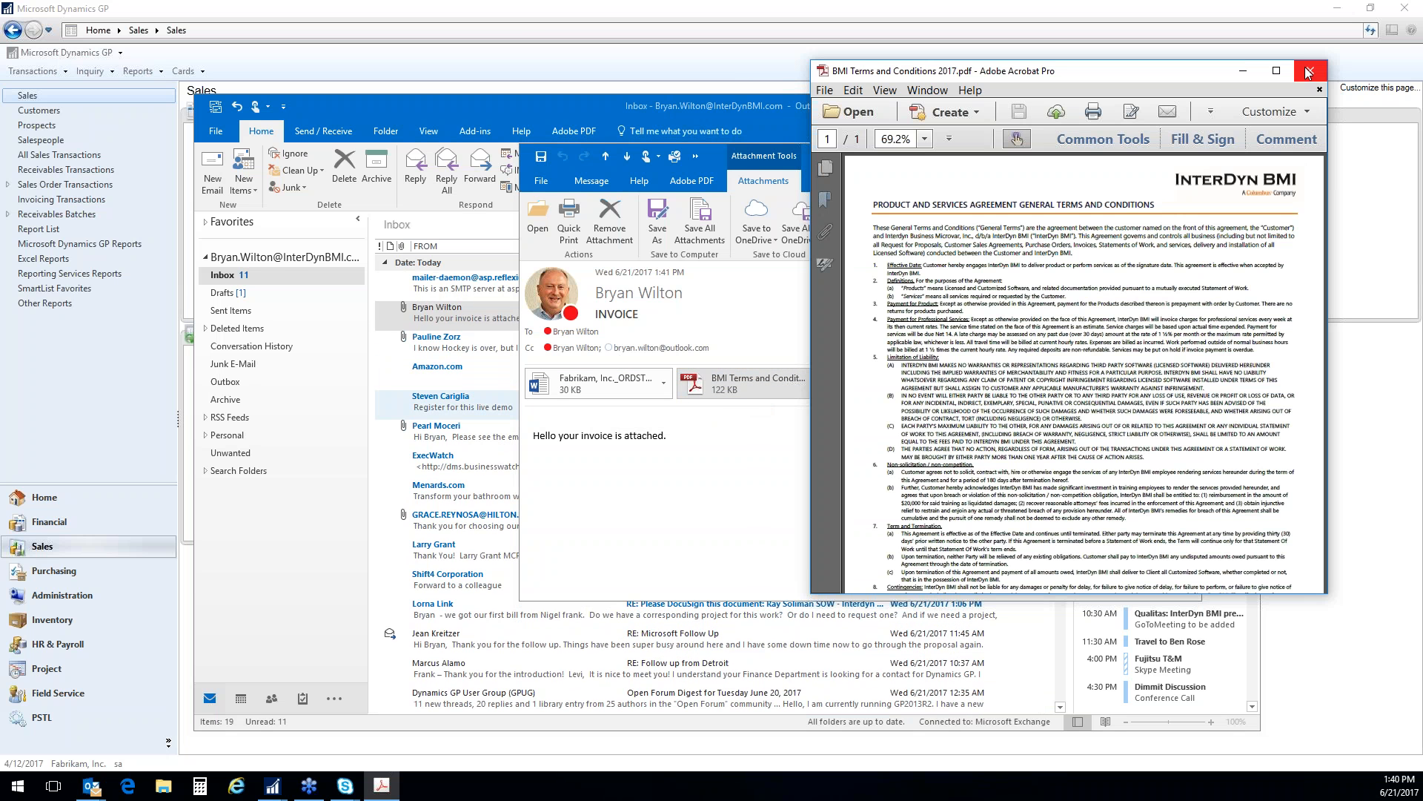
click(1310, 72)
double_click(893, 383)
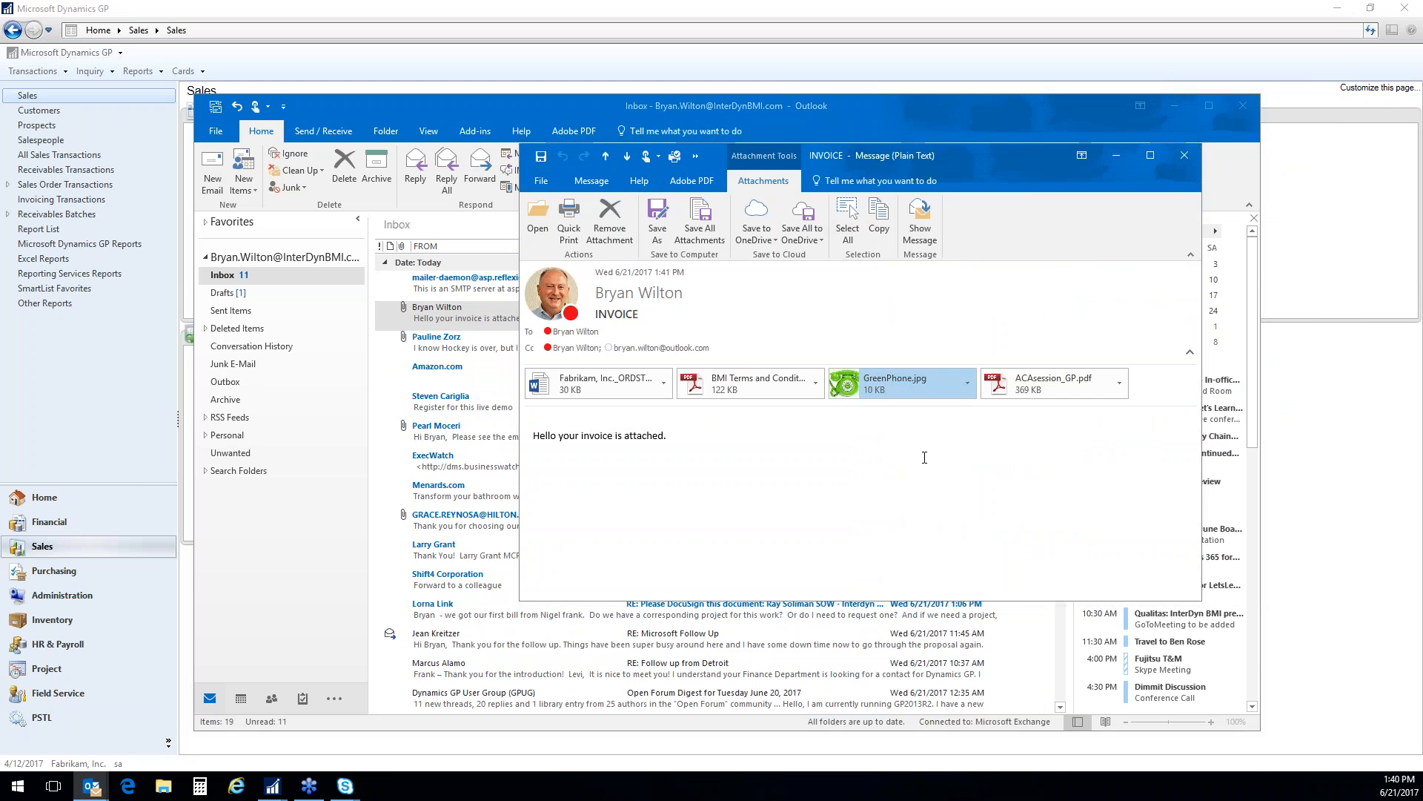
click(1320, 277)
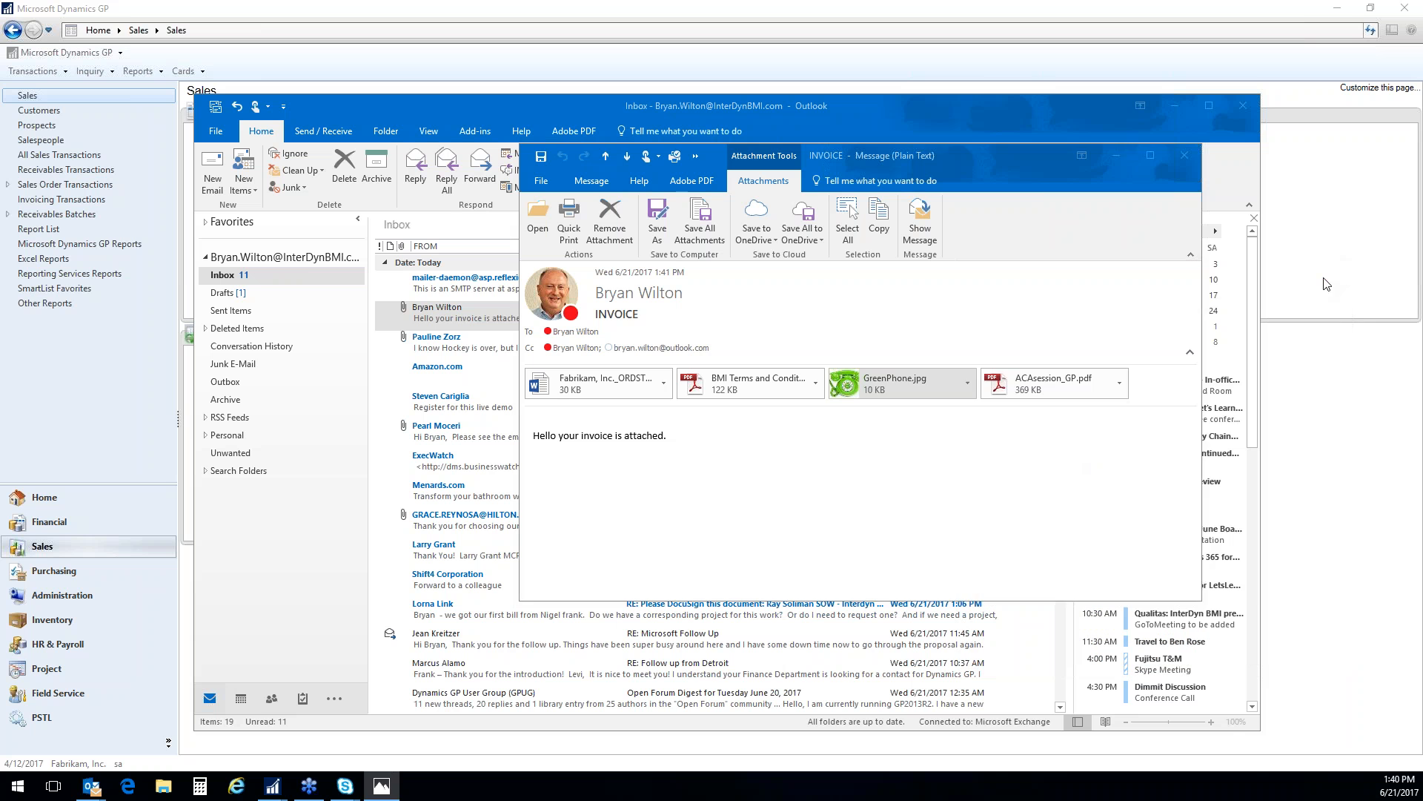
Open the attached ACAsession_GP.pdf, page through it and close it, along with the INVOICE message, and minimize Outlook
double_click(1036, 400)
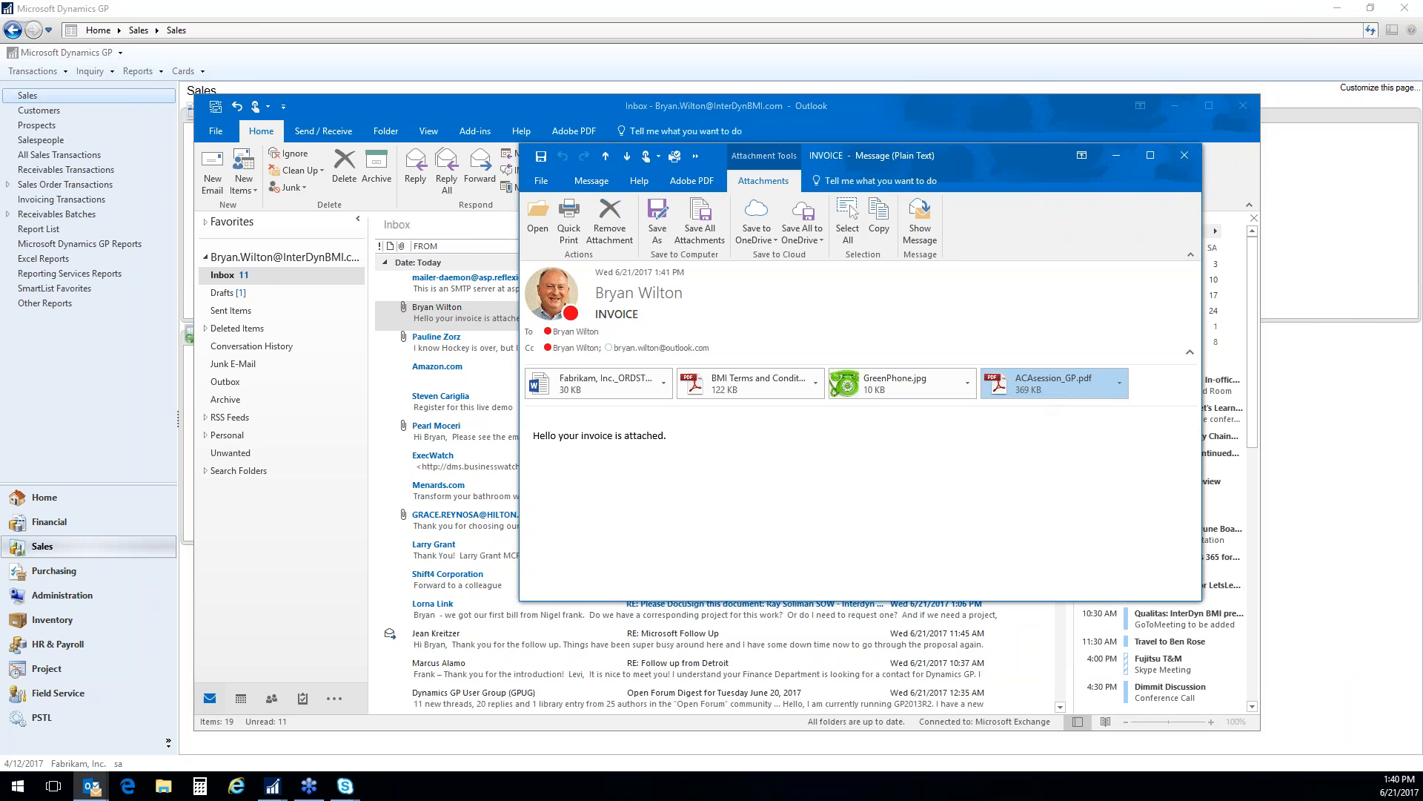
scroll(992, 382, down, 2)
scroll(978, 393, up, 2)
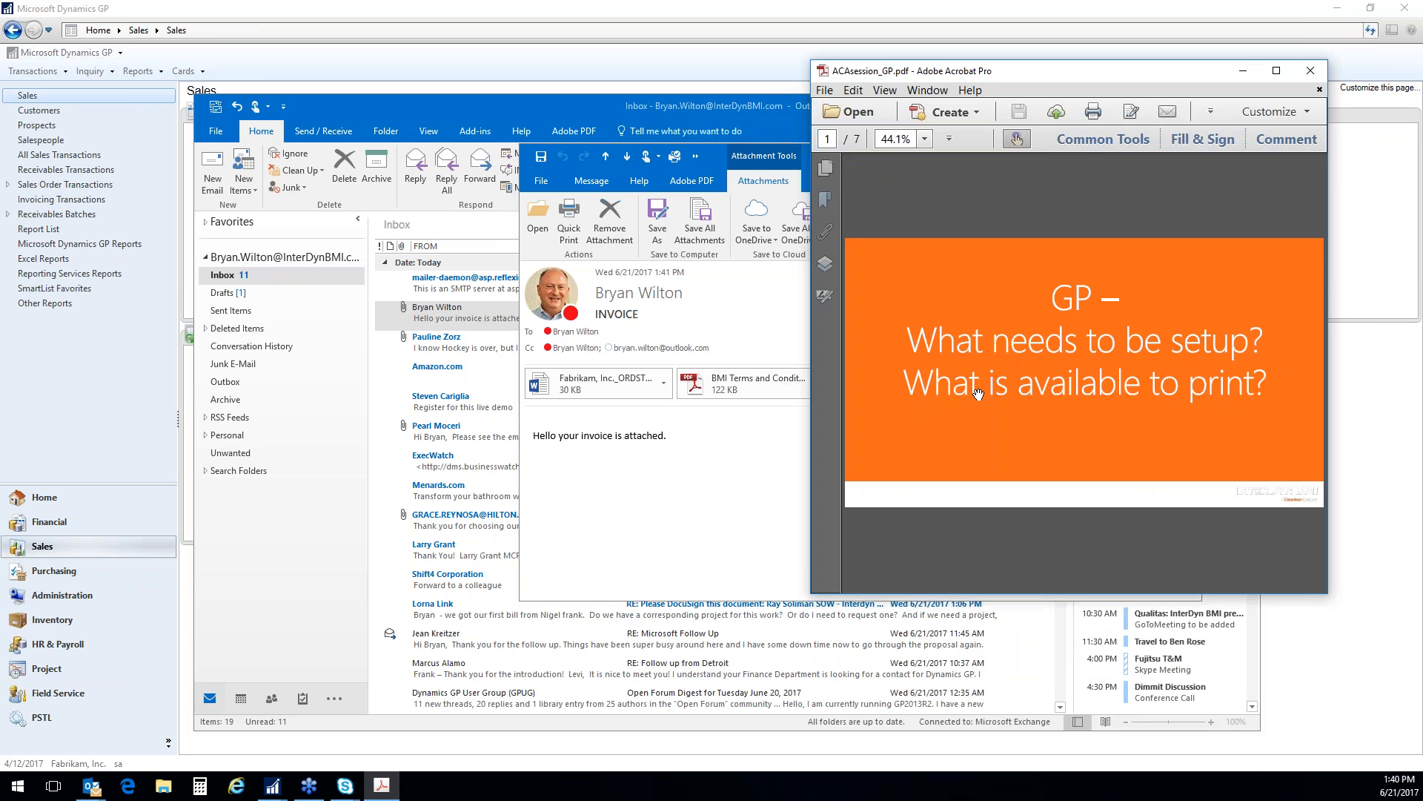
scroll(979, 393, down, 2)
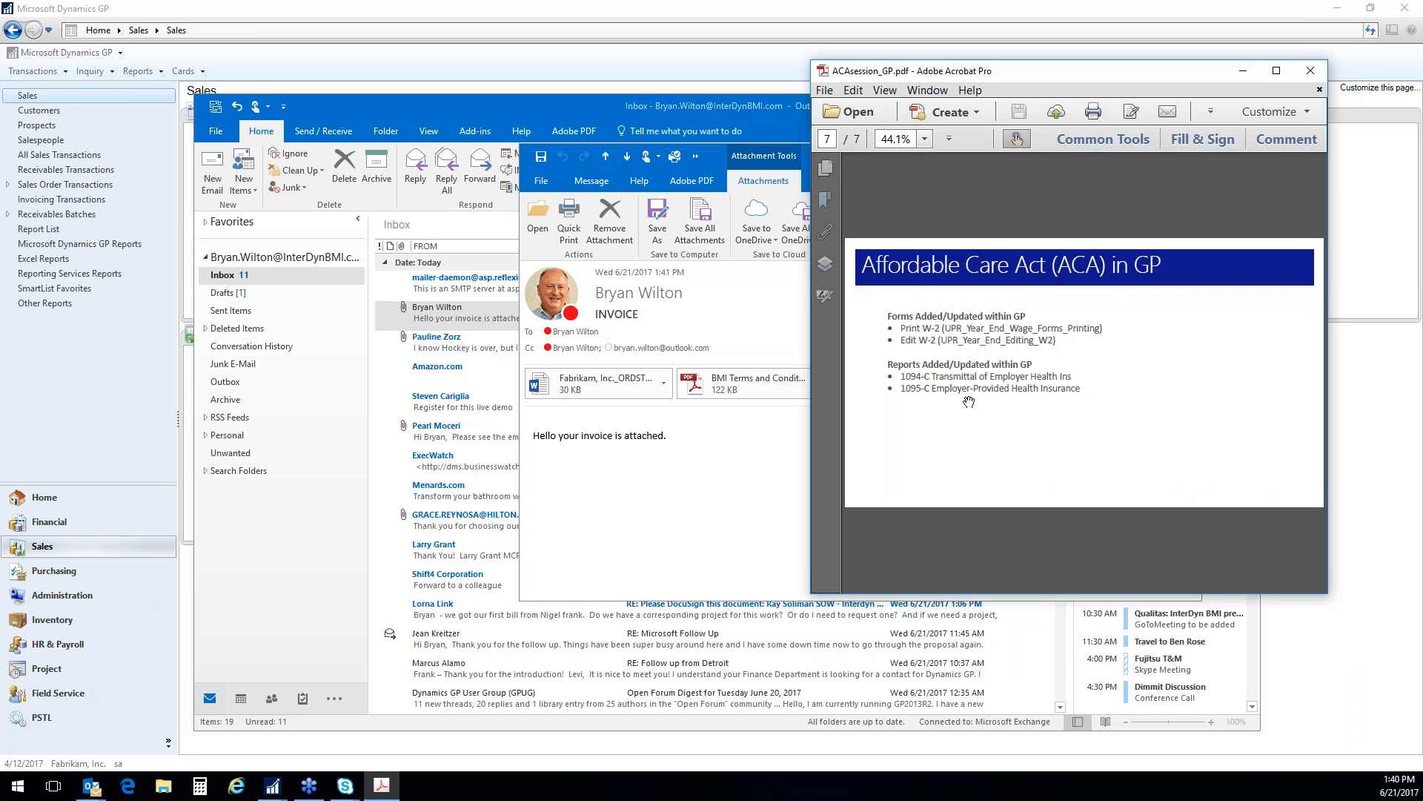
scroll(969, 402, up, 2)
scroll(969, 401, down, 2)
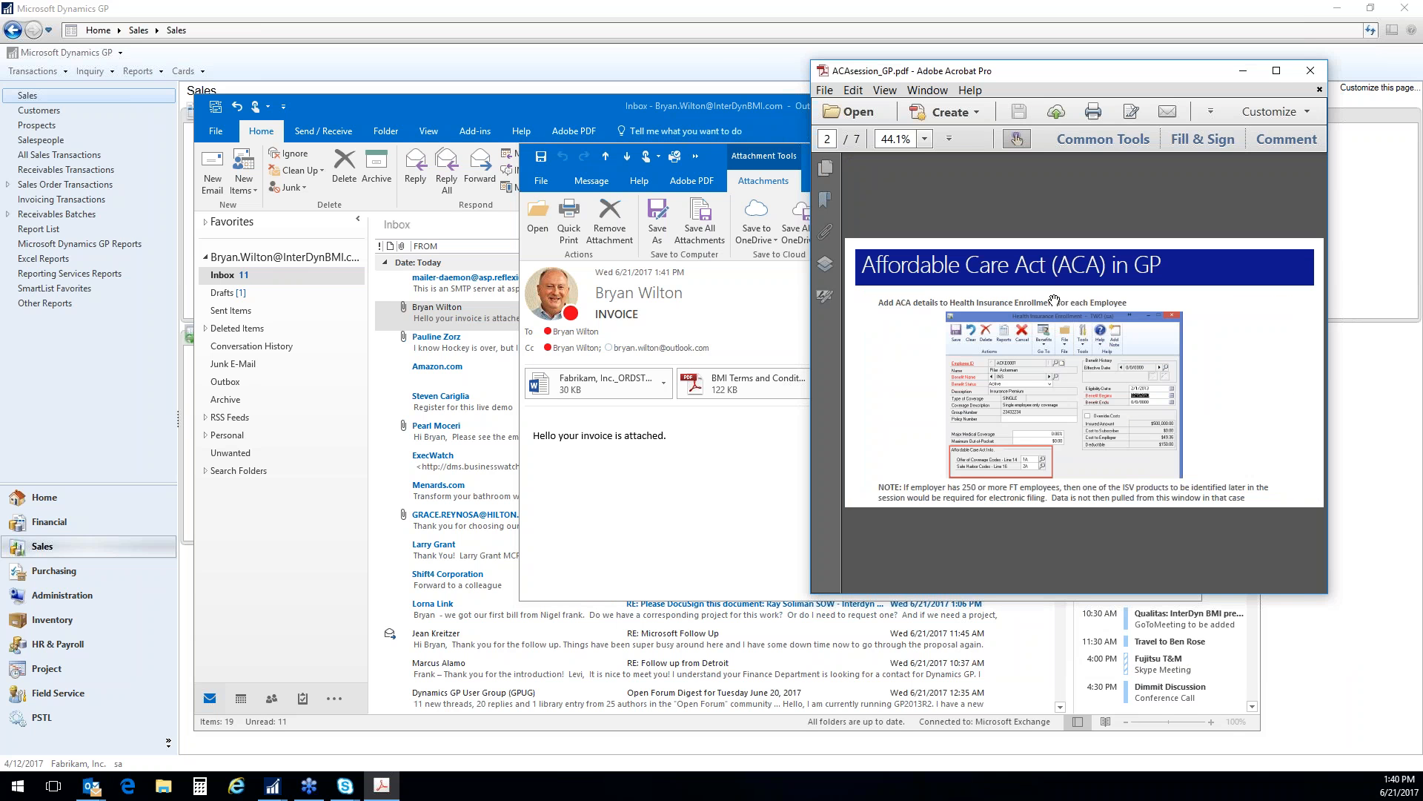
click(1310, 70)
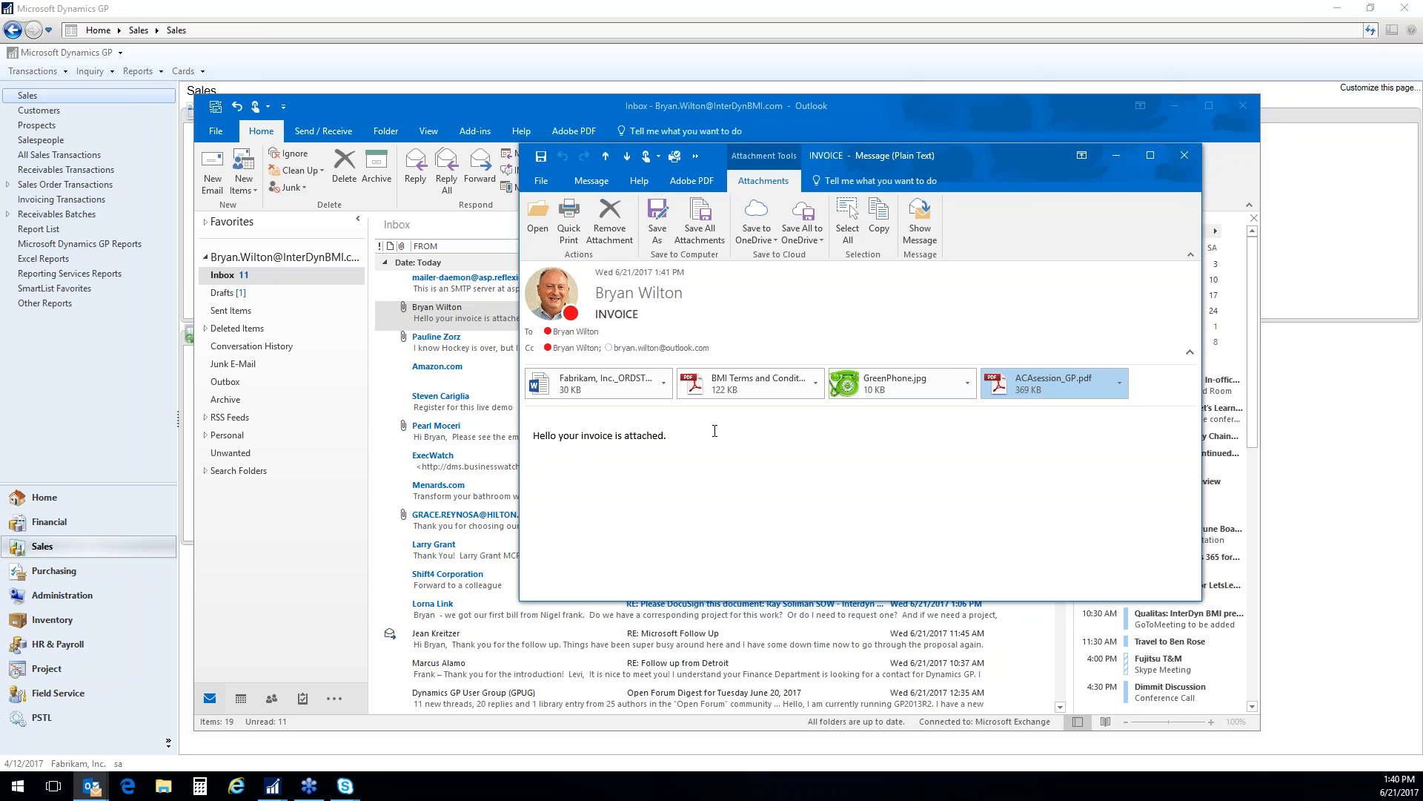
click(1184, 155)
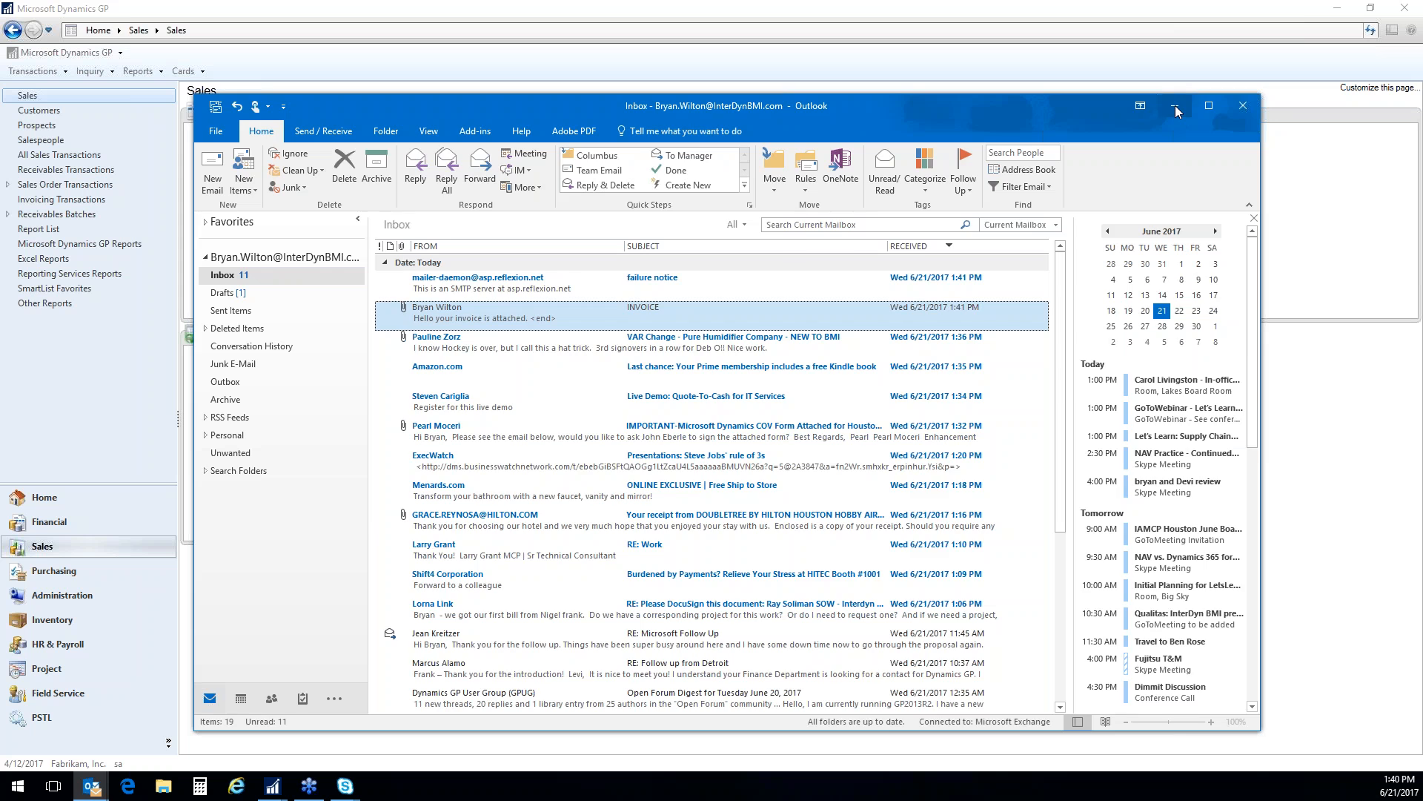
click(1176, 105)
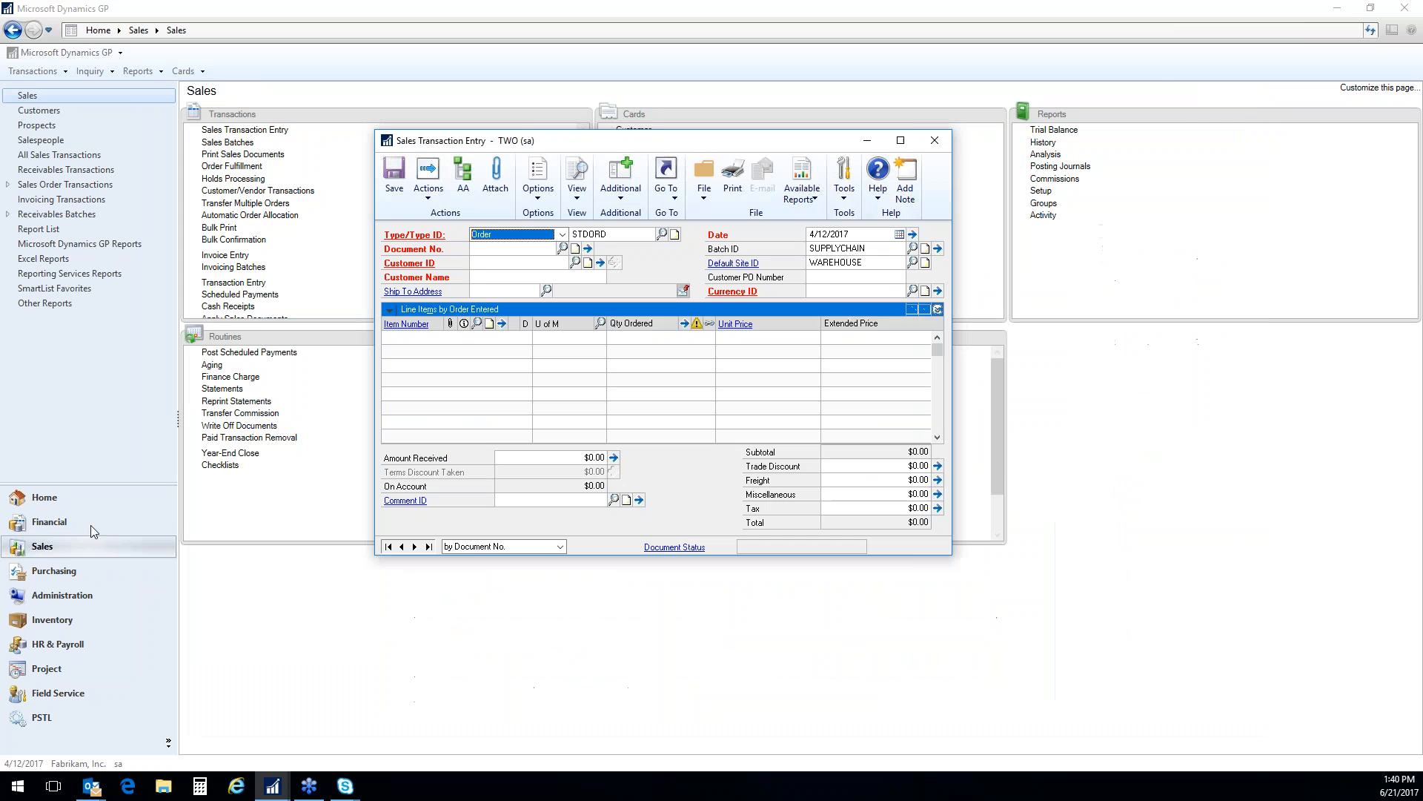
In Dynamics GP, load order ORDST2236 in Sales Transaction Entry
click(429, 546)
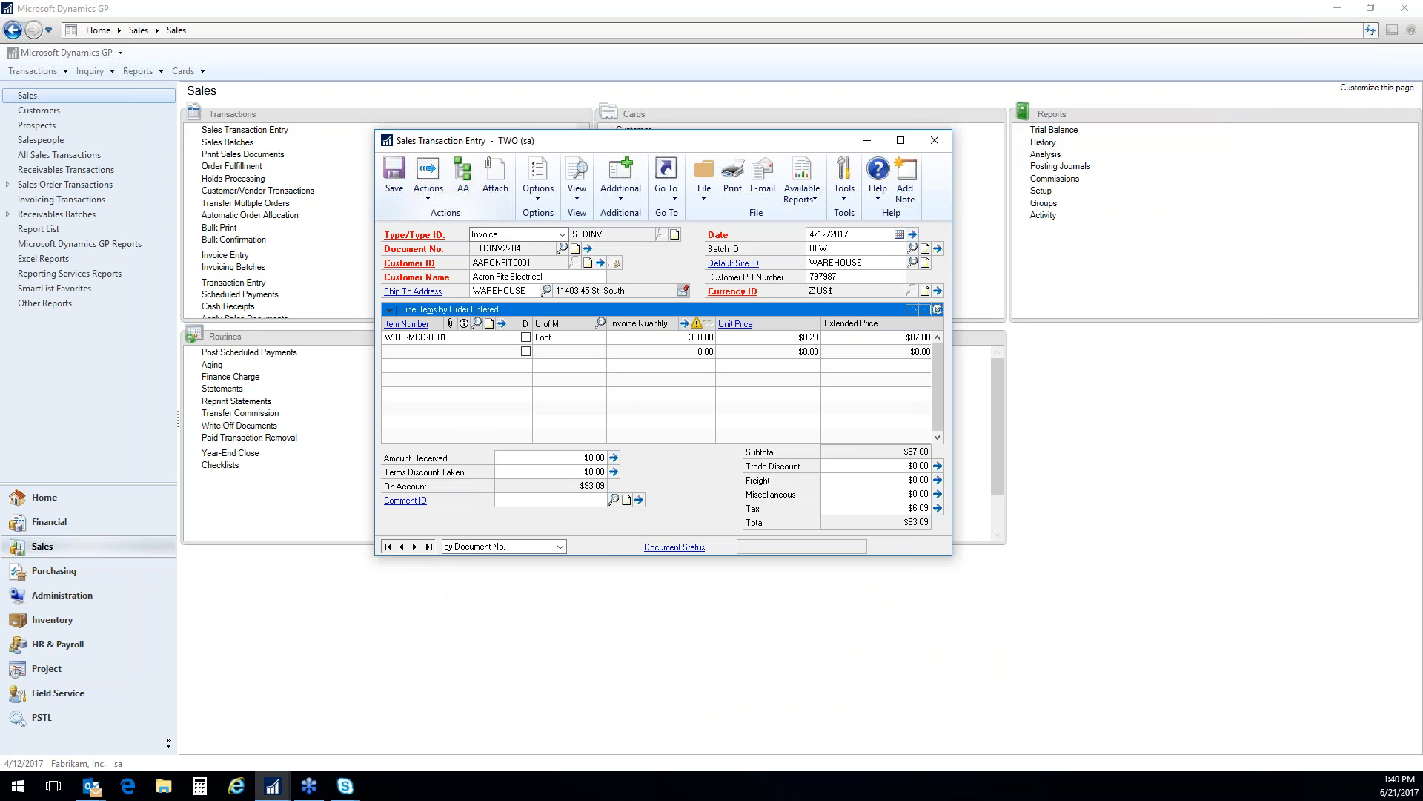
click(394, 175)
key(o)
key(Tab)
key(Tab)
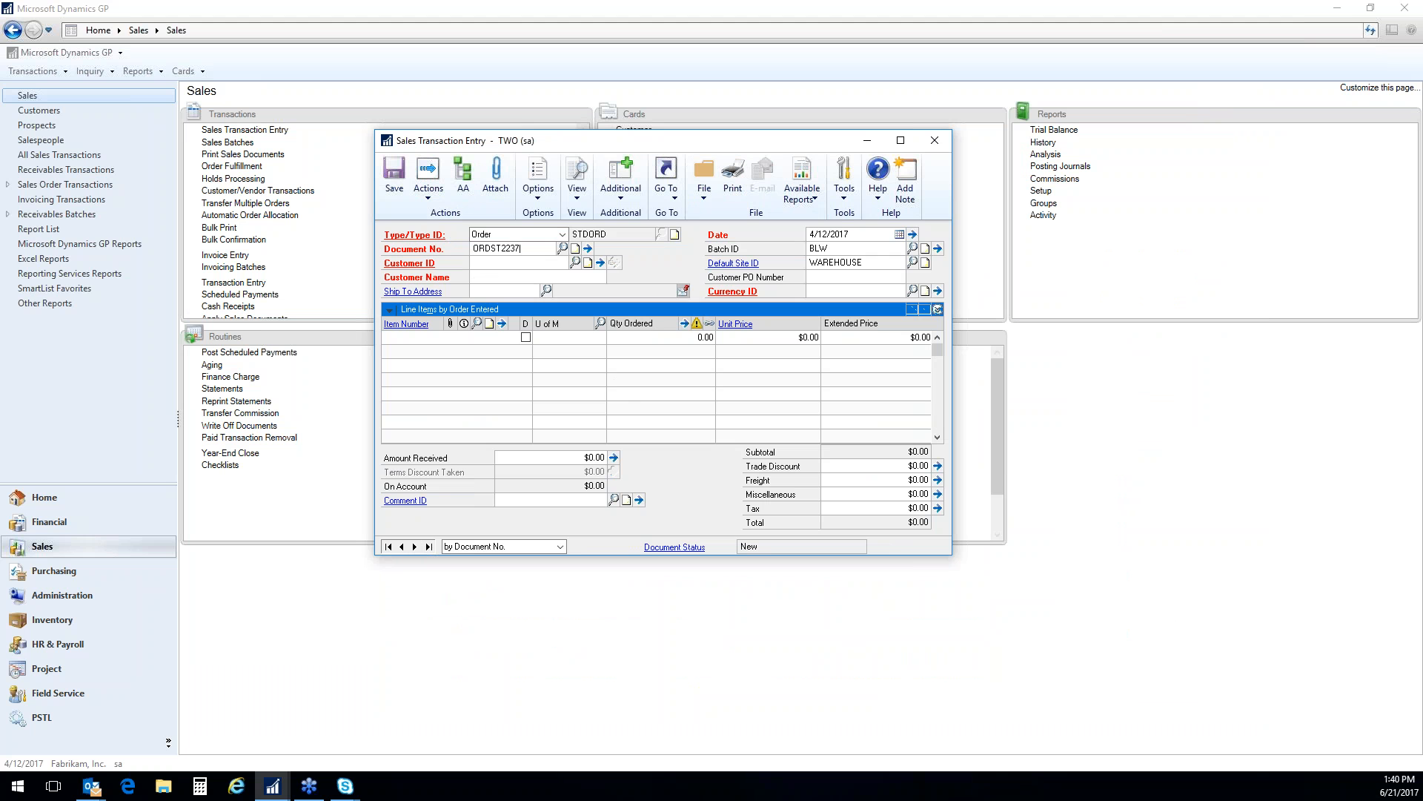
key(Tab)
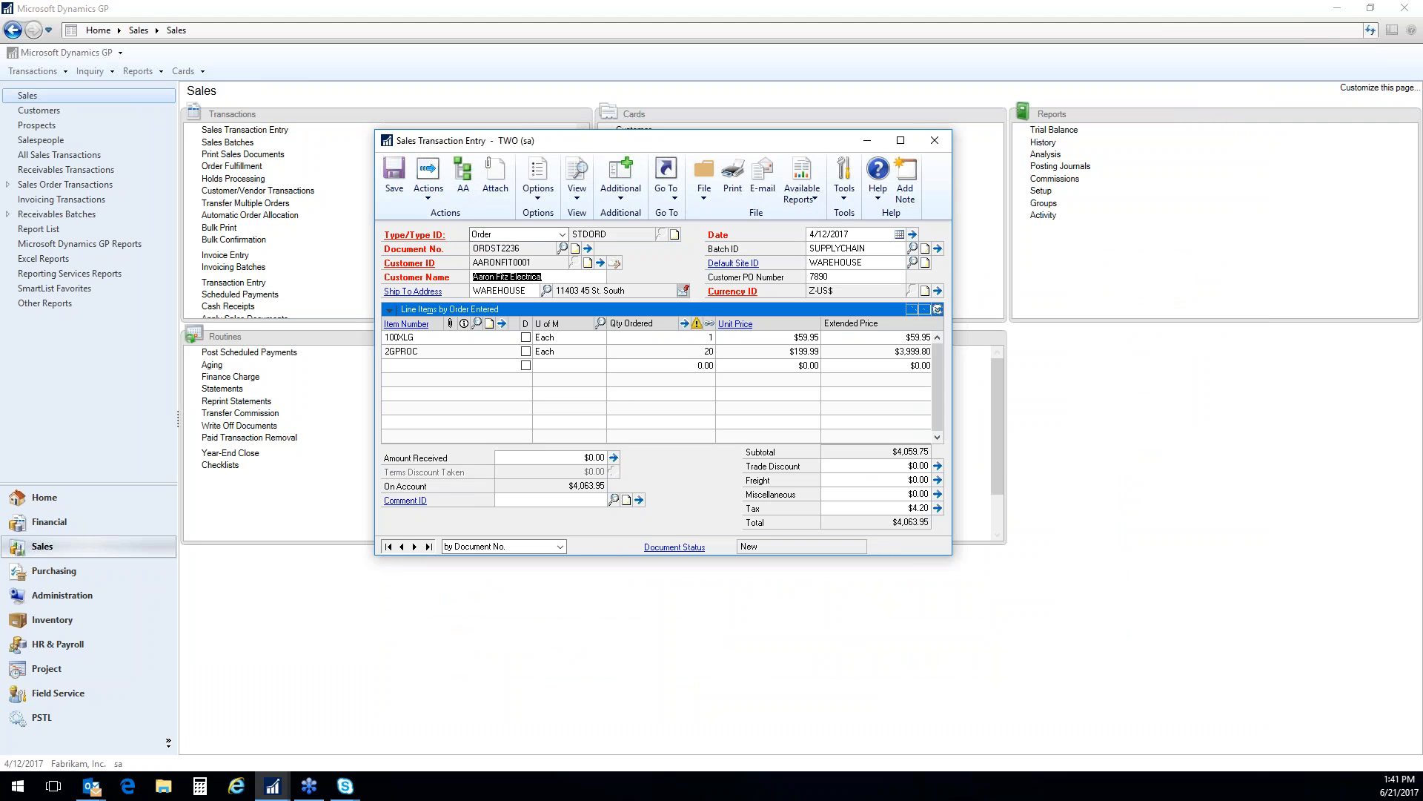
Expand the details of the order's 2GPROC line, review its quantities and collapse the details again
click(451, 353)
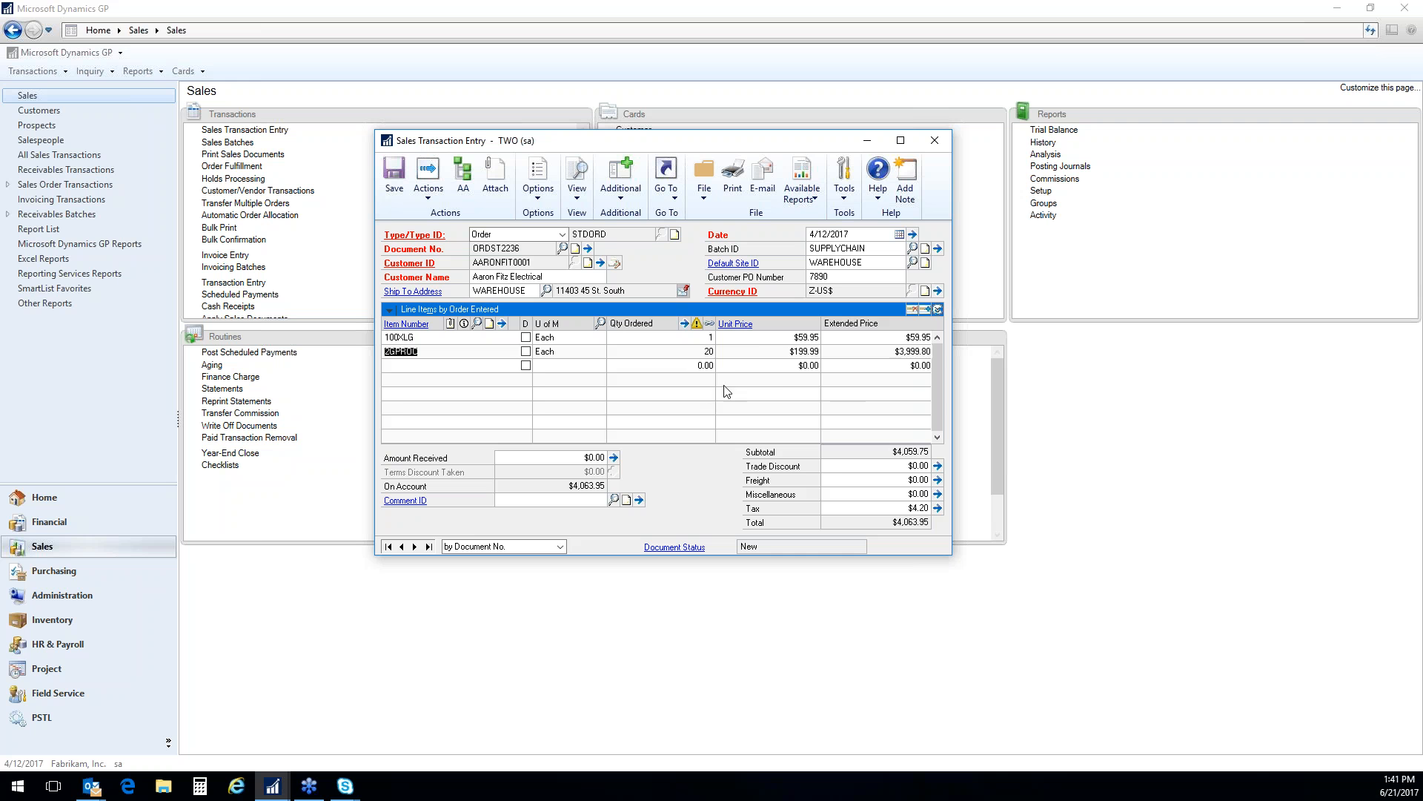
click(937, 309)
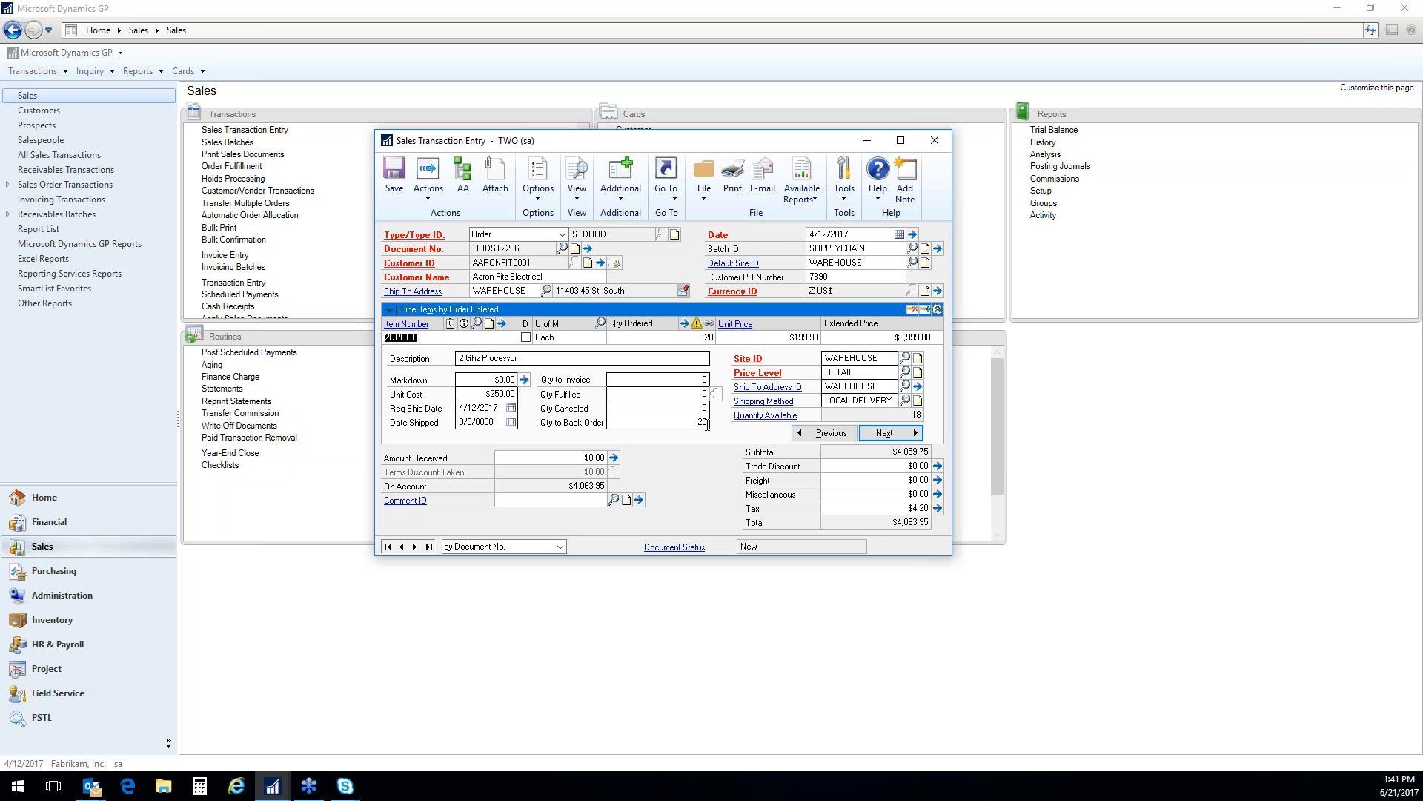
click(938, 309)
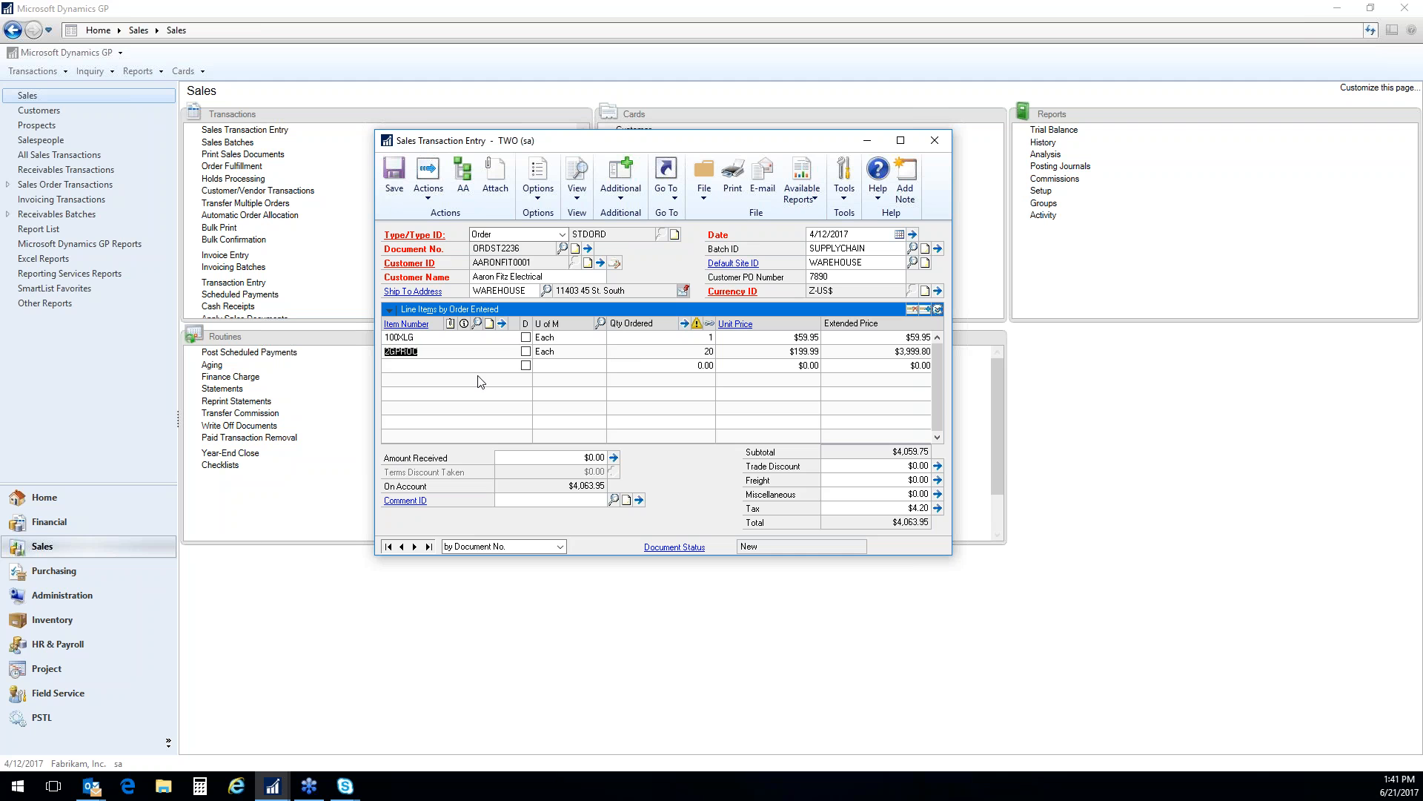
Start a purchase from the order and look up the alternative vendors for the new purchase order, leaving the vendor unchanged
click(429, 180)
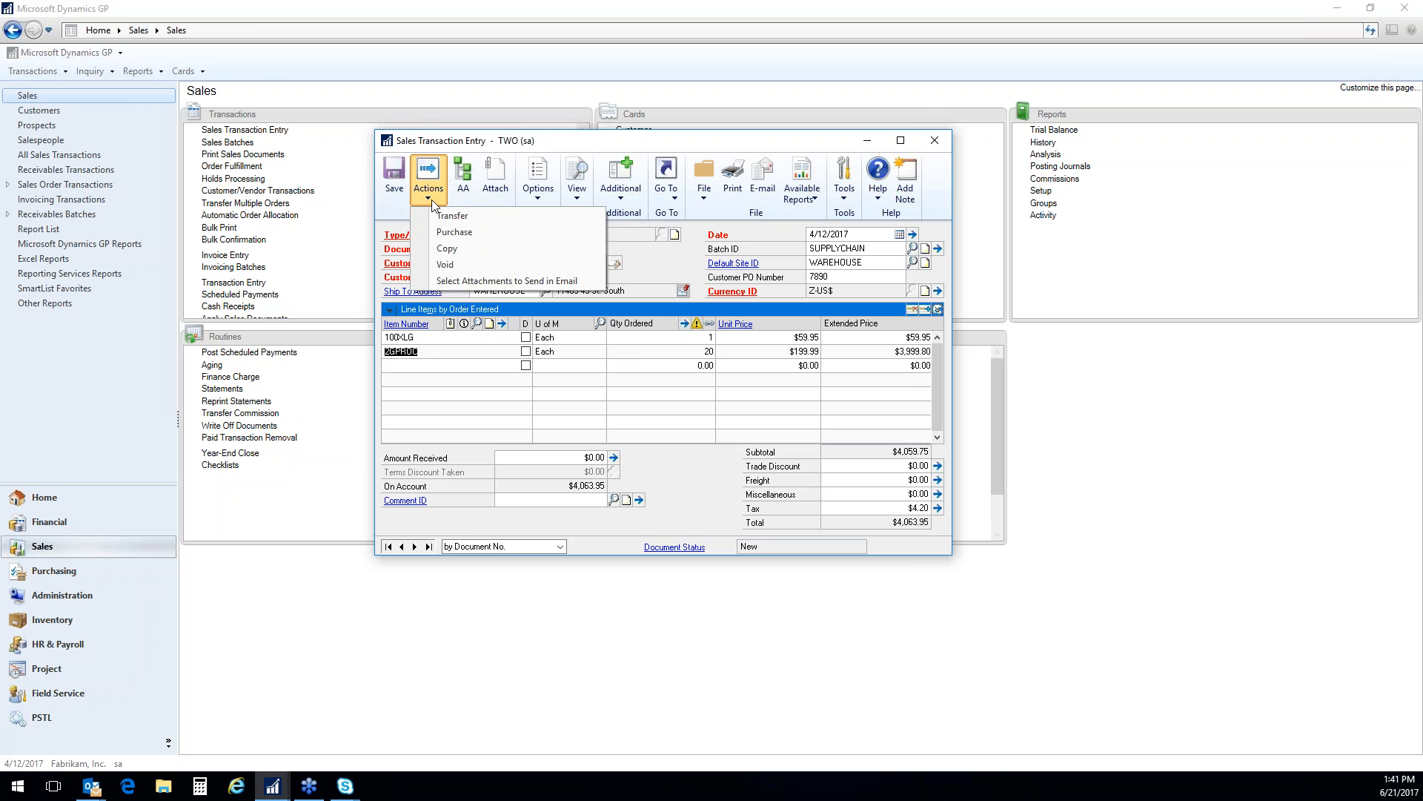
click(483, 234)
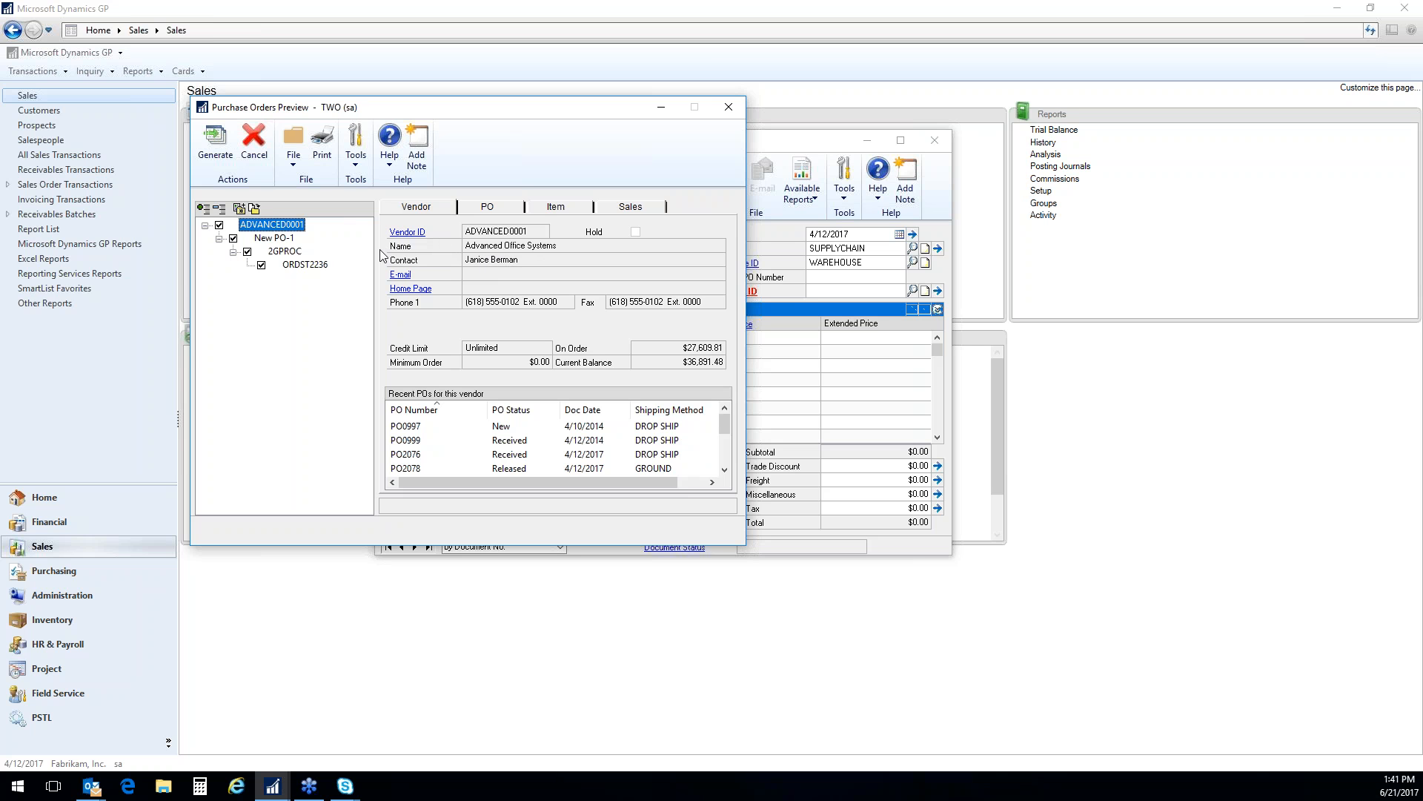
click(487, 209)
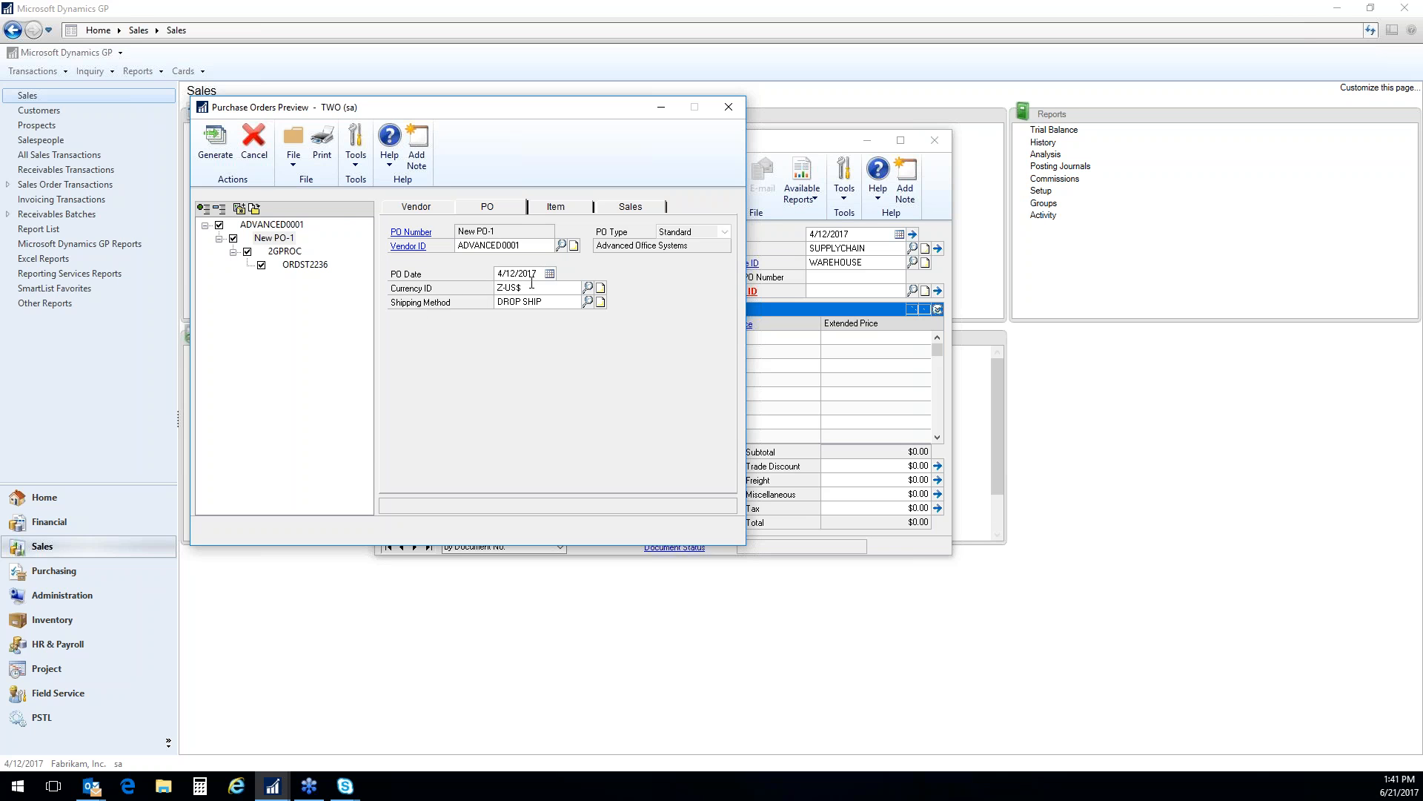
click(561, 245)
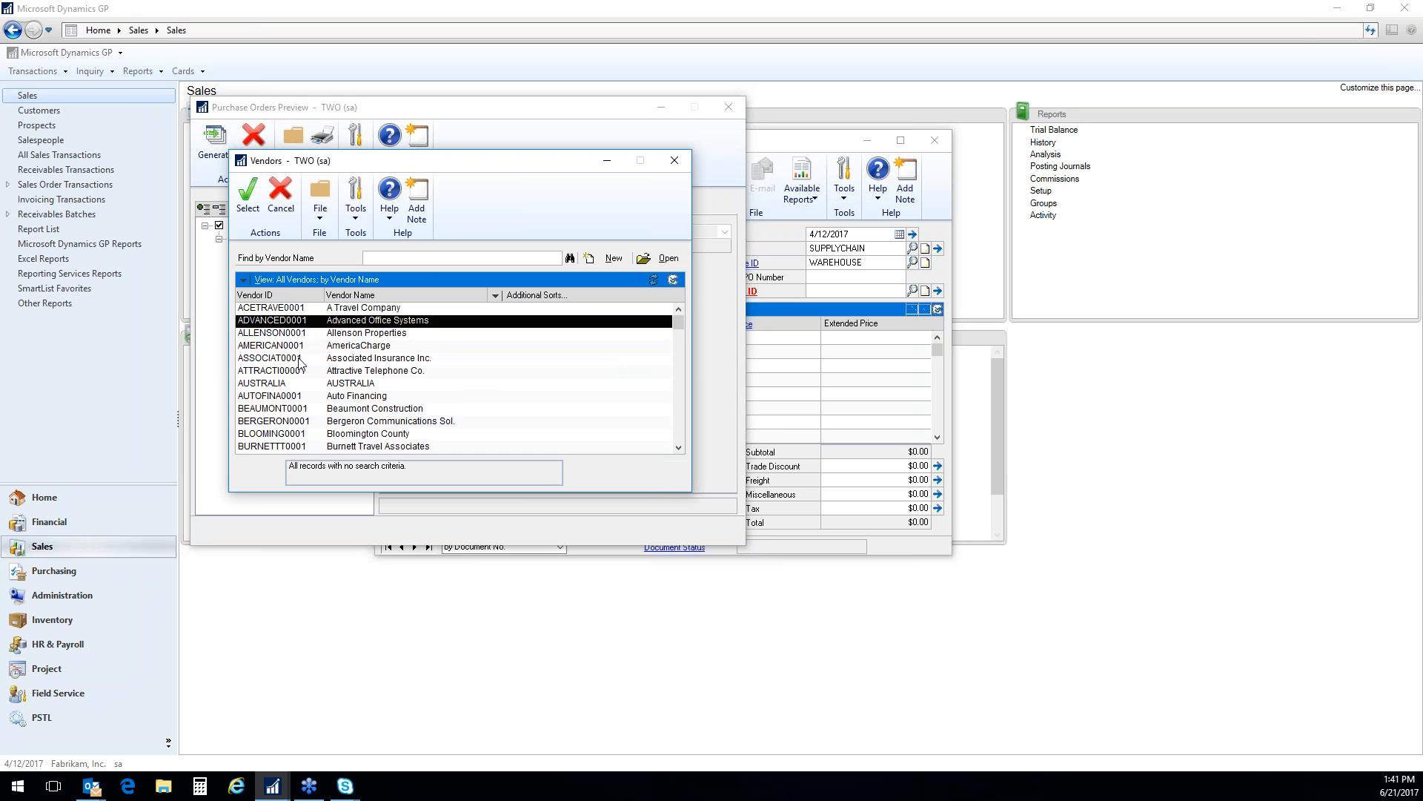
click(675, 165)
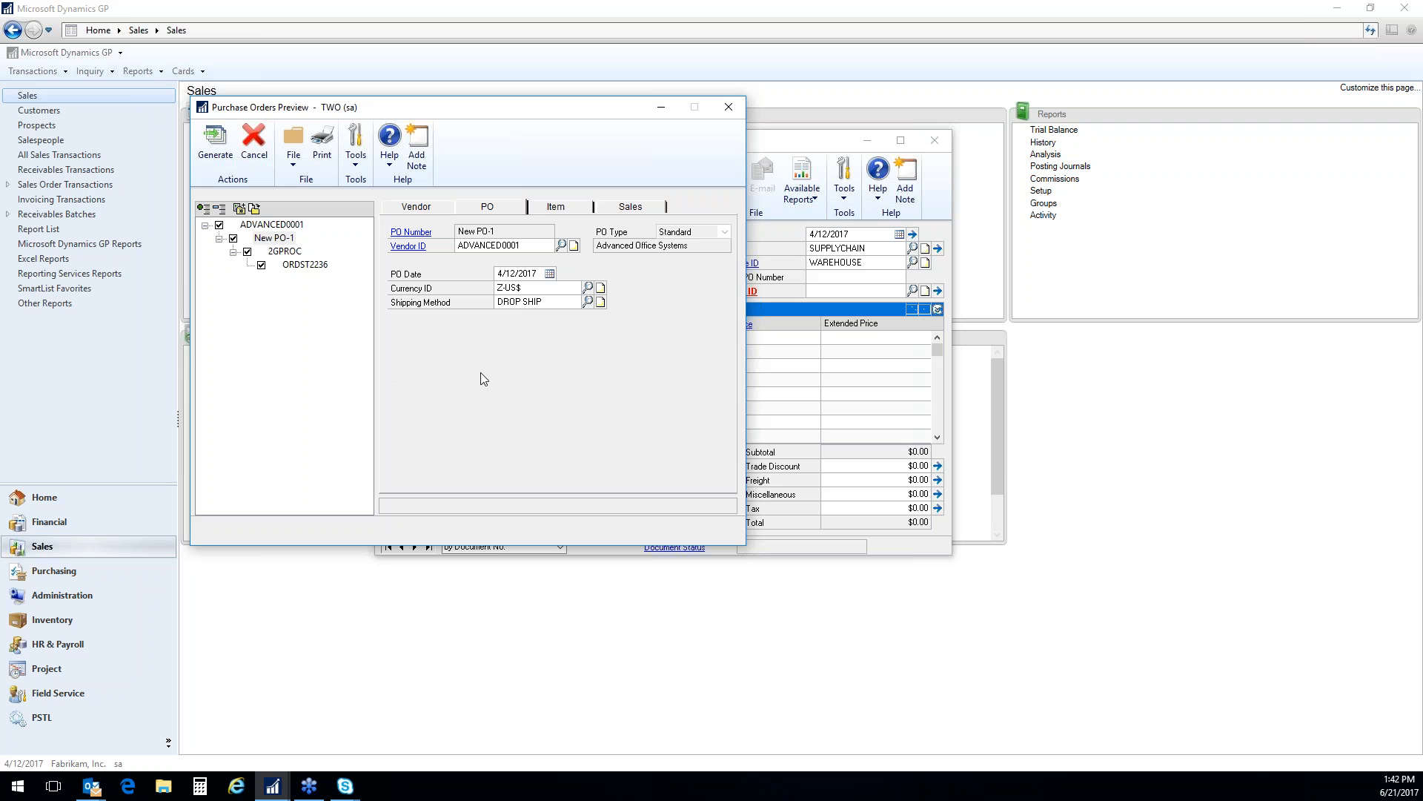
Set the new purchase order's shipping method to GROUND
click(588, 303)
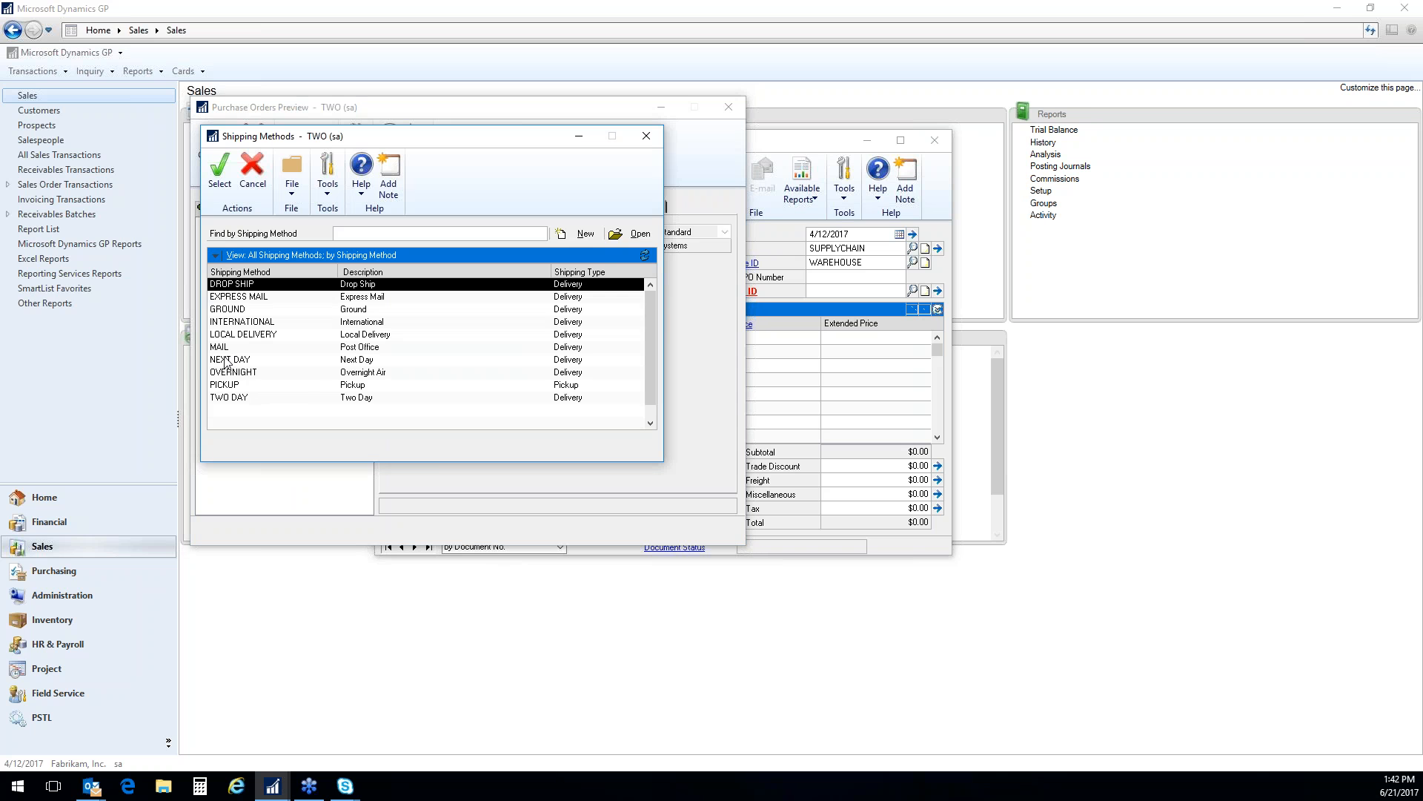
click(236, 309)
click(222, 183)
click(562, 304)
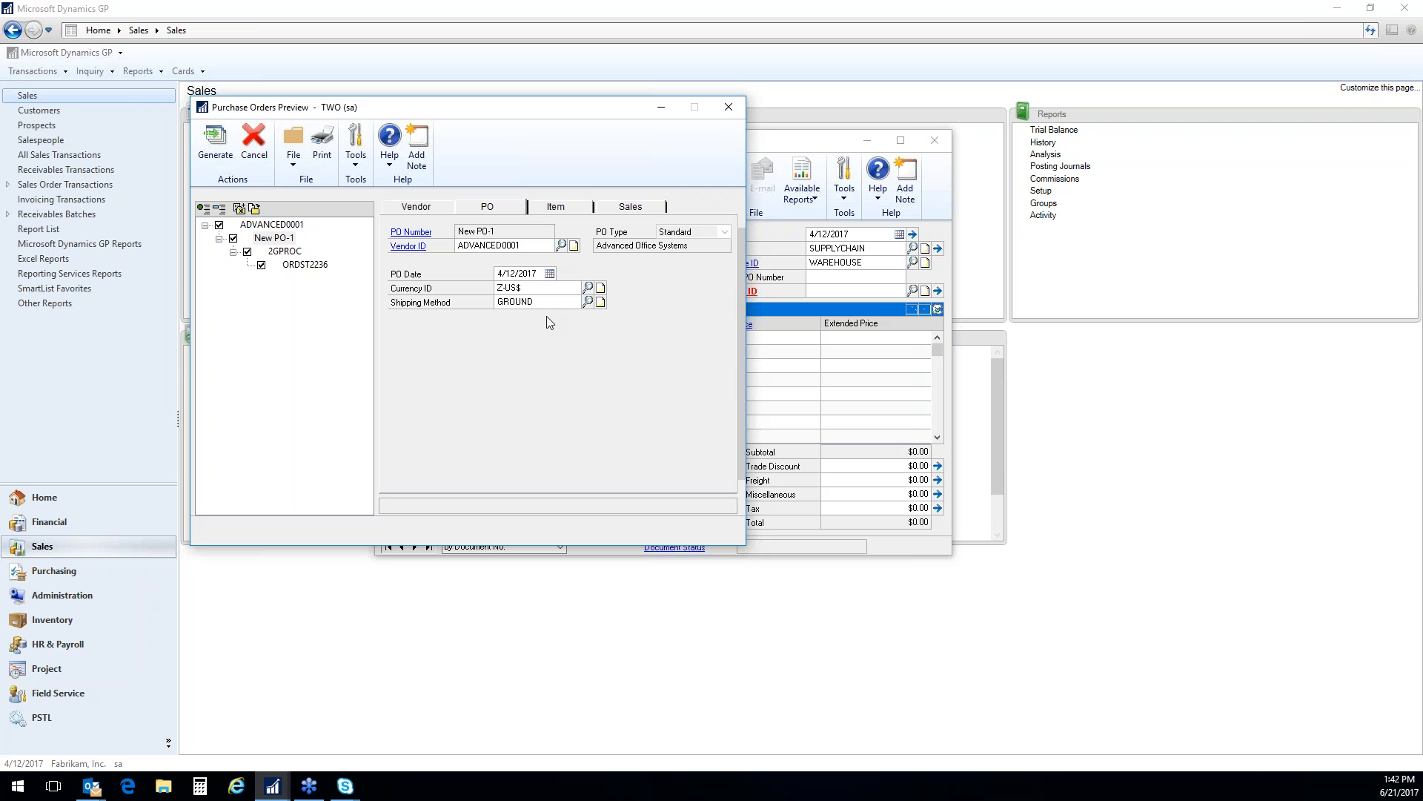
Set the 2GPROC item's quantity to purchase to 25 and its unit cost to 109
click(565, 211)
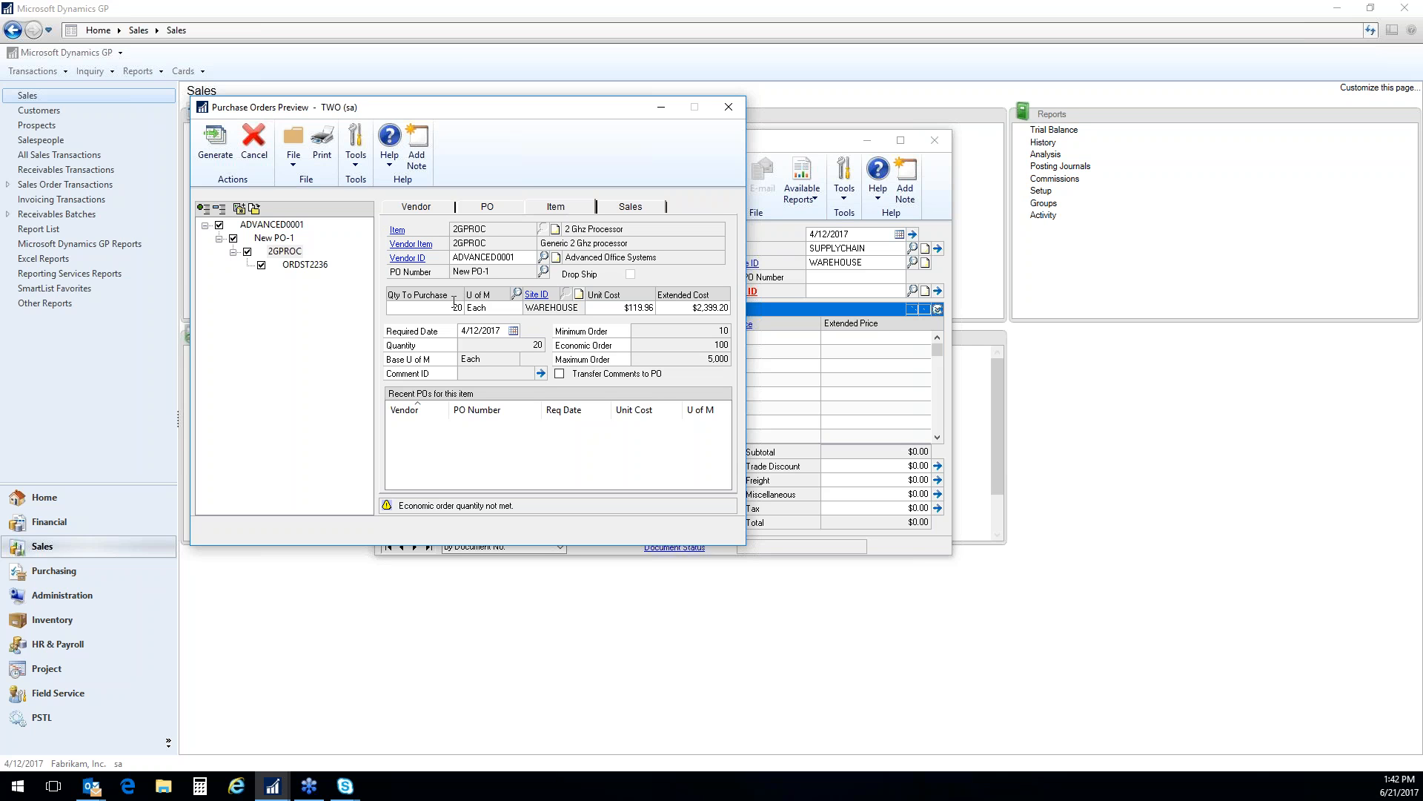
text(25)
key(Tab)
key(Tab)
text(109)
key(Tab)
Review the linked sales order details, and cancel the purchase orders preview, discarding its changes
click(645, 204)
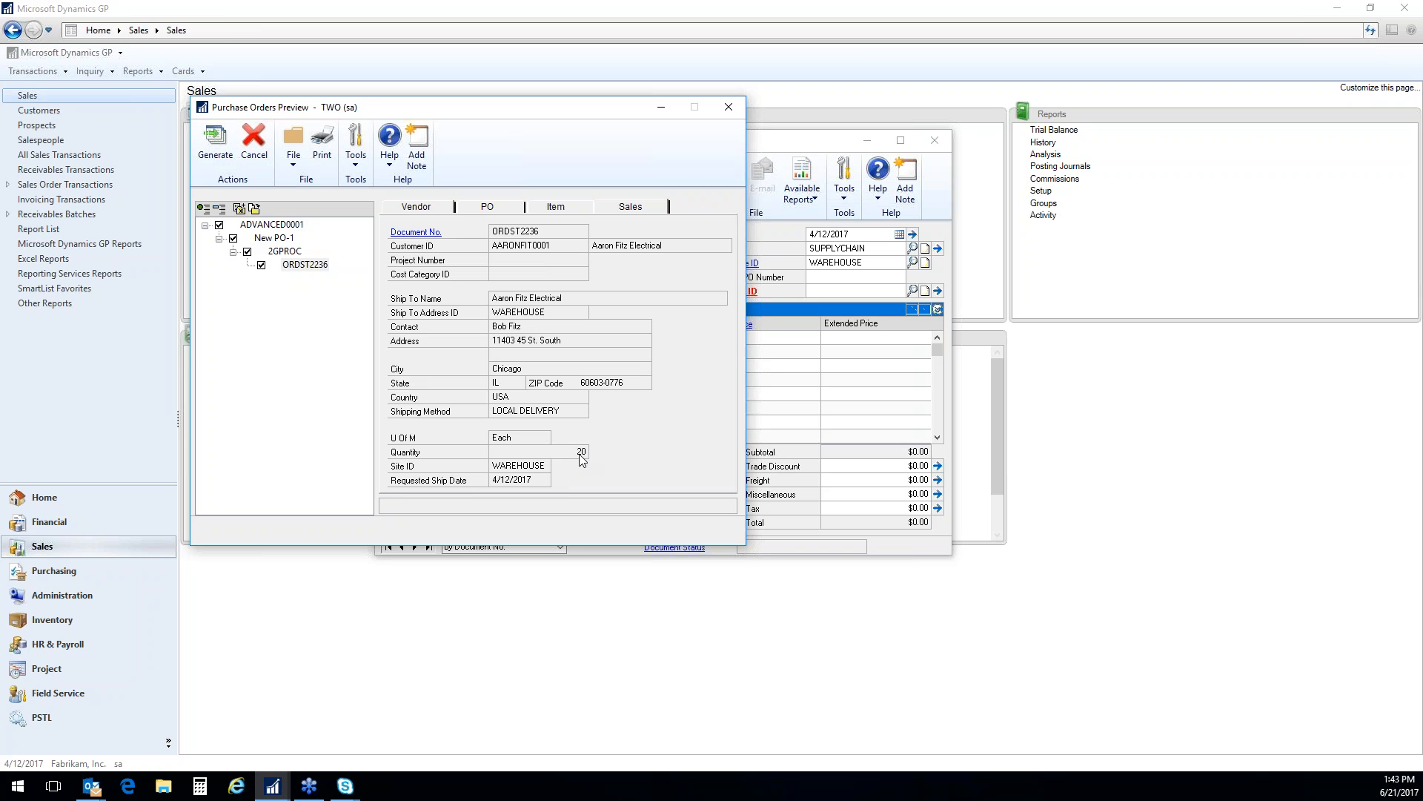
click(254, 143)
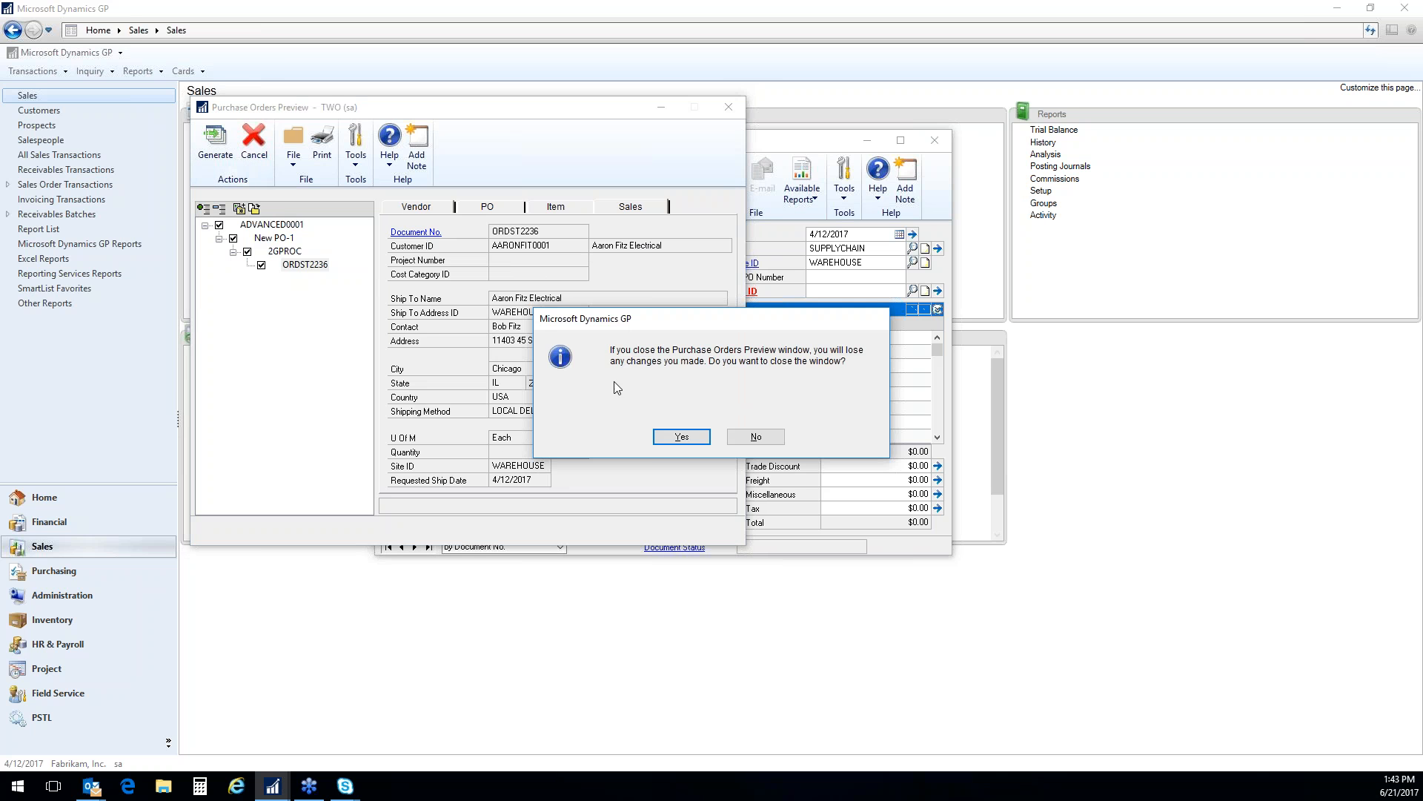
click(677, 438)
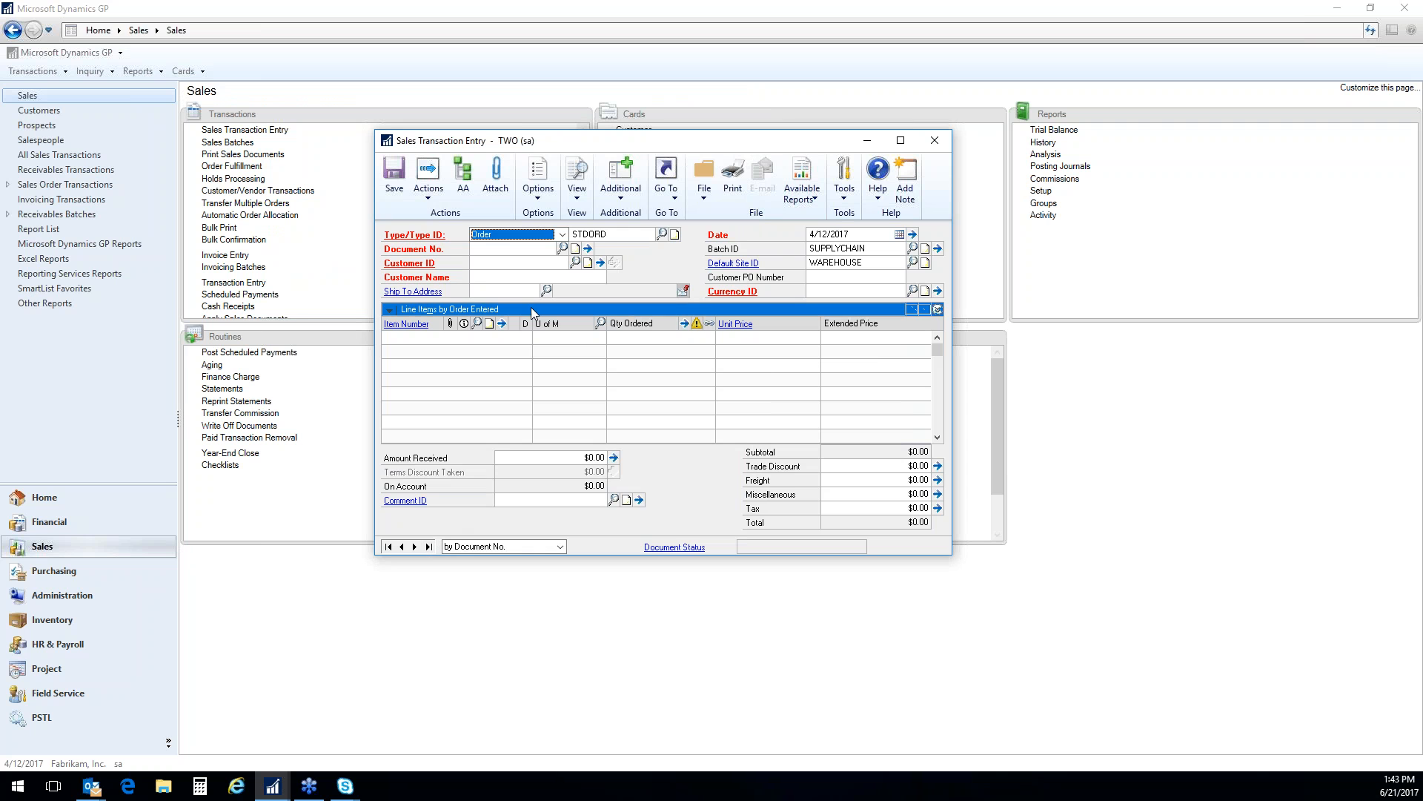
Reload order ORDST2236 and review the expanded line details of the Green Phone and 2 Ghz Processor items
key(Tab)
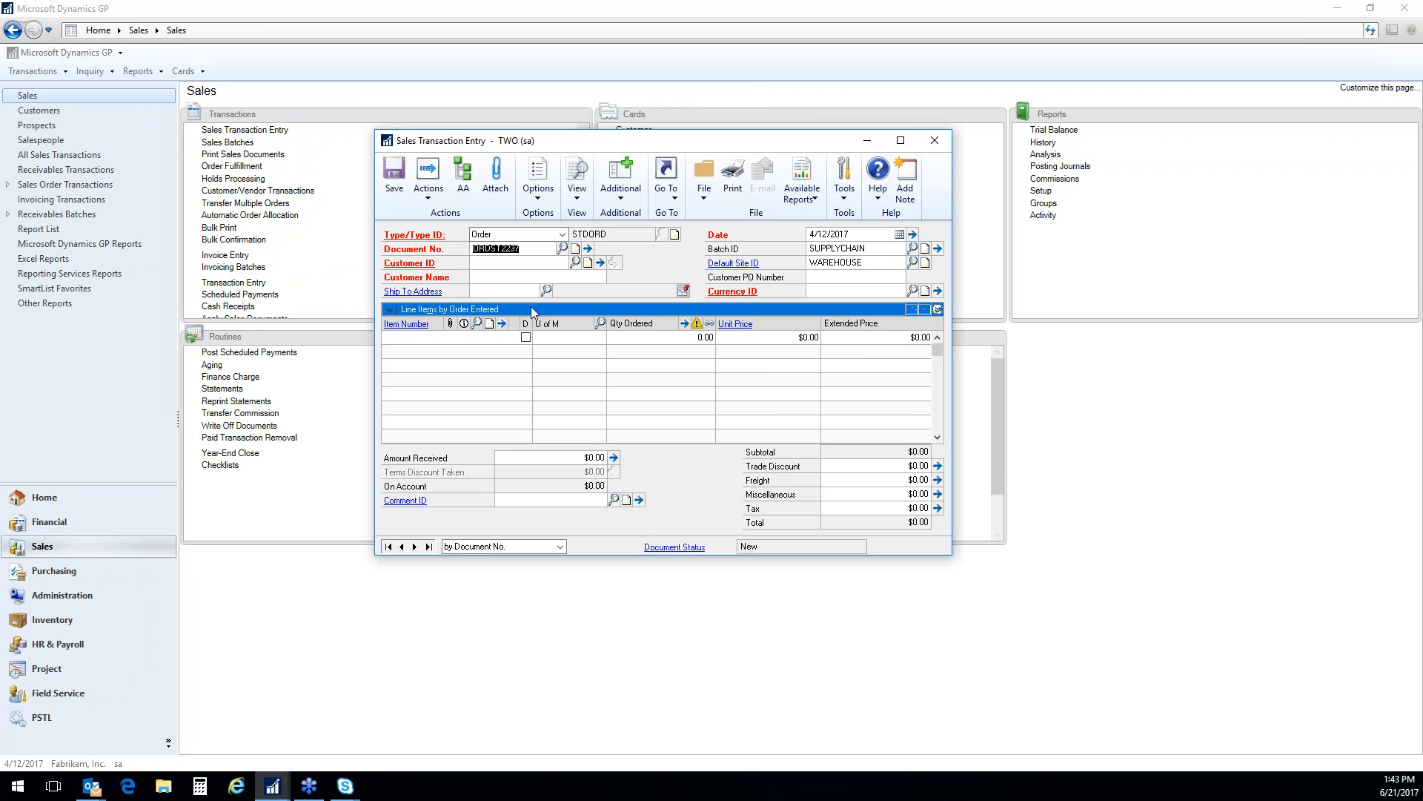
text(6)
key(Tab)
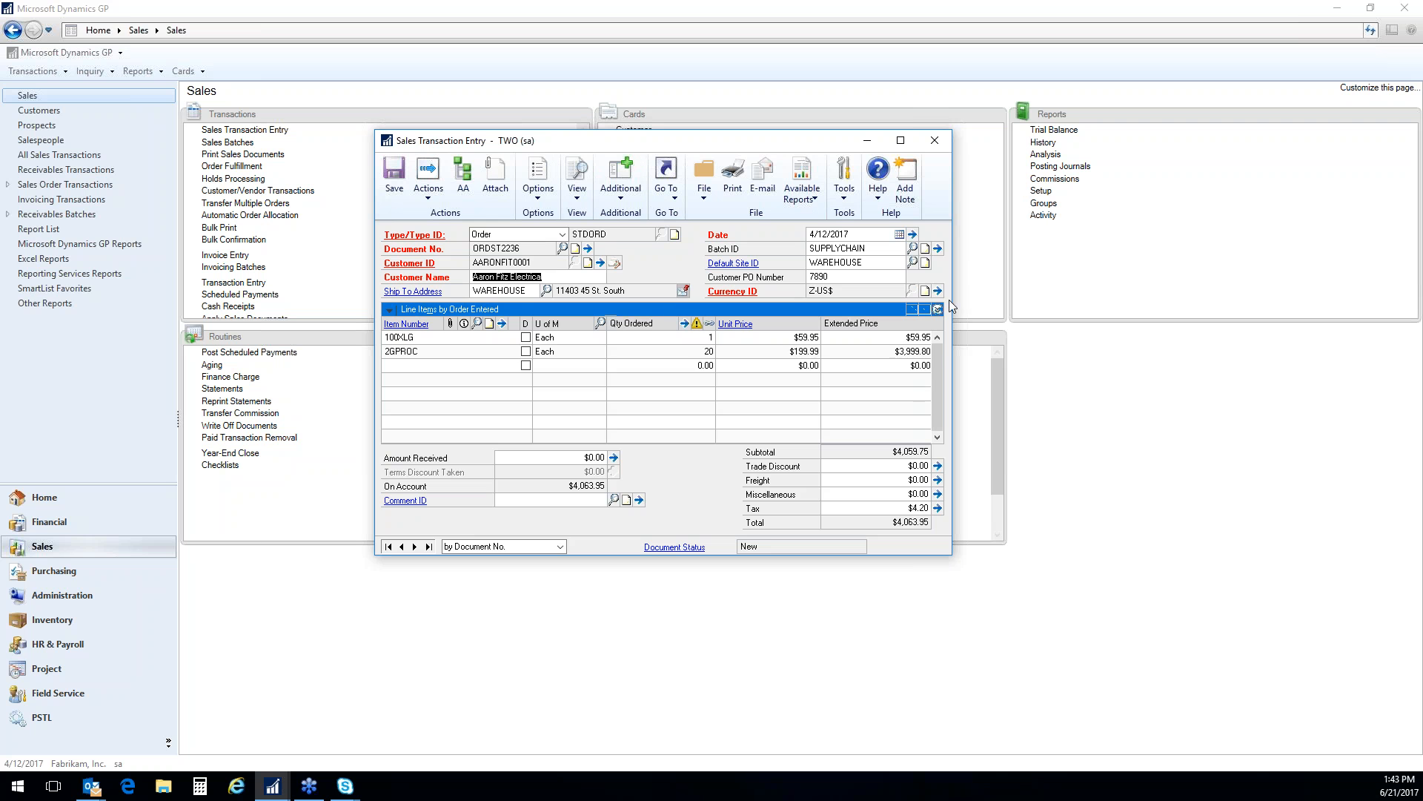
click(937, 310)
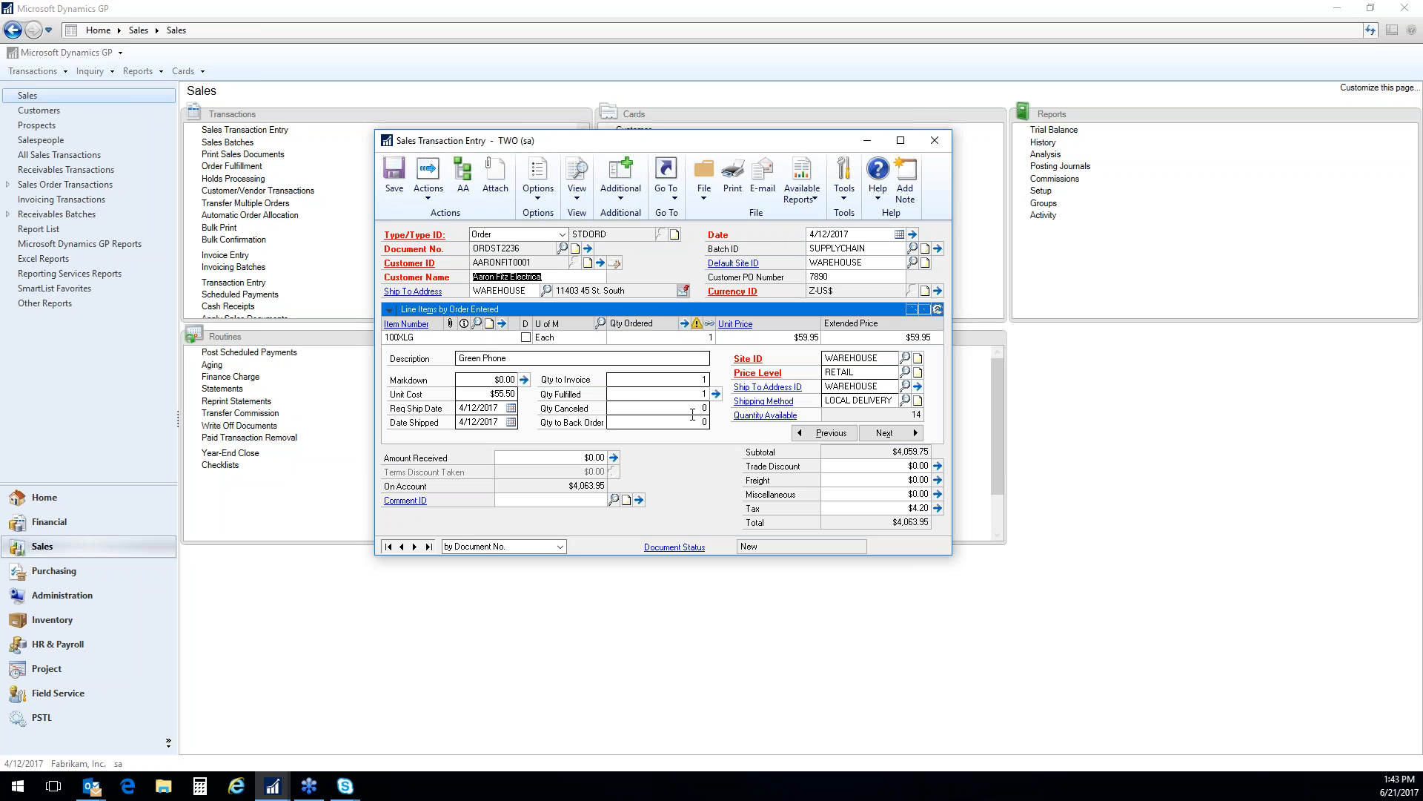
click(889, 433)
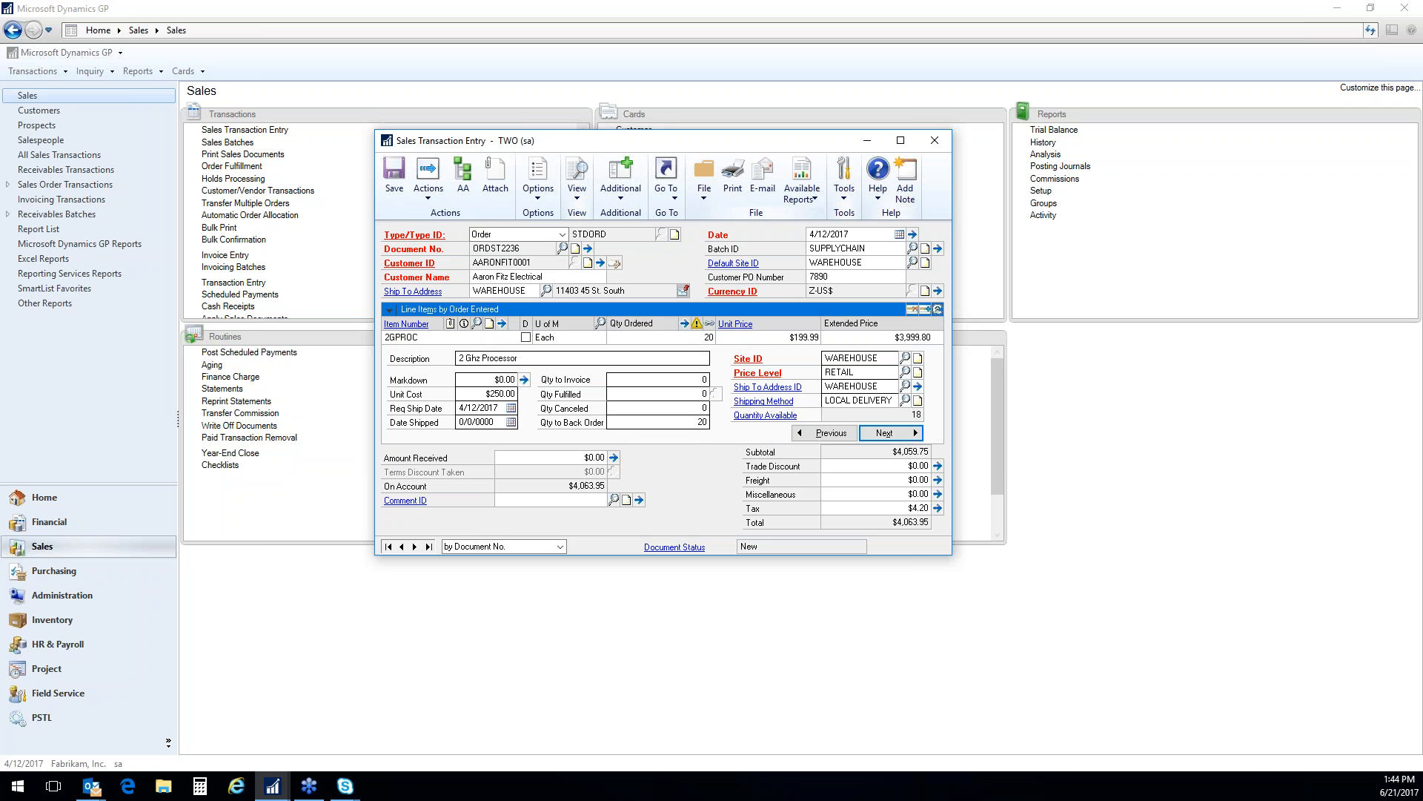
Save the sales order and close Sales Transaction Entry
click(395, 198)
click(935, 141)
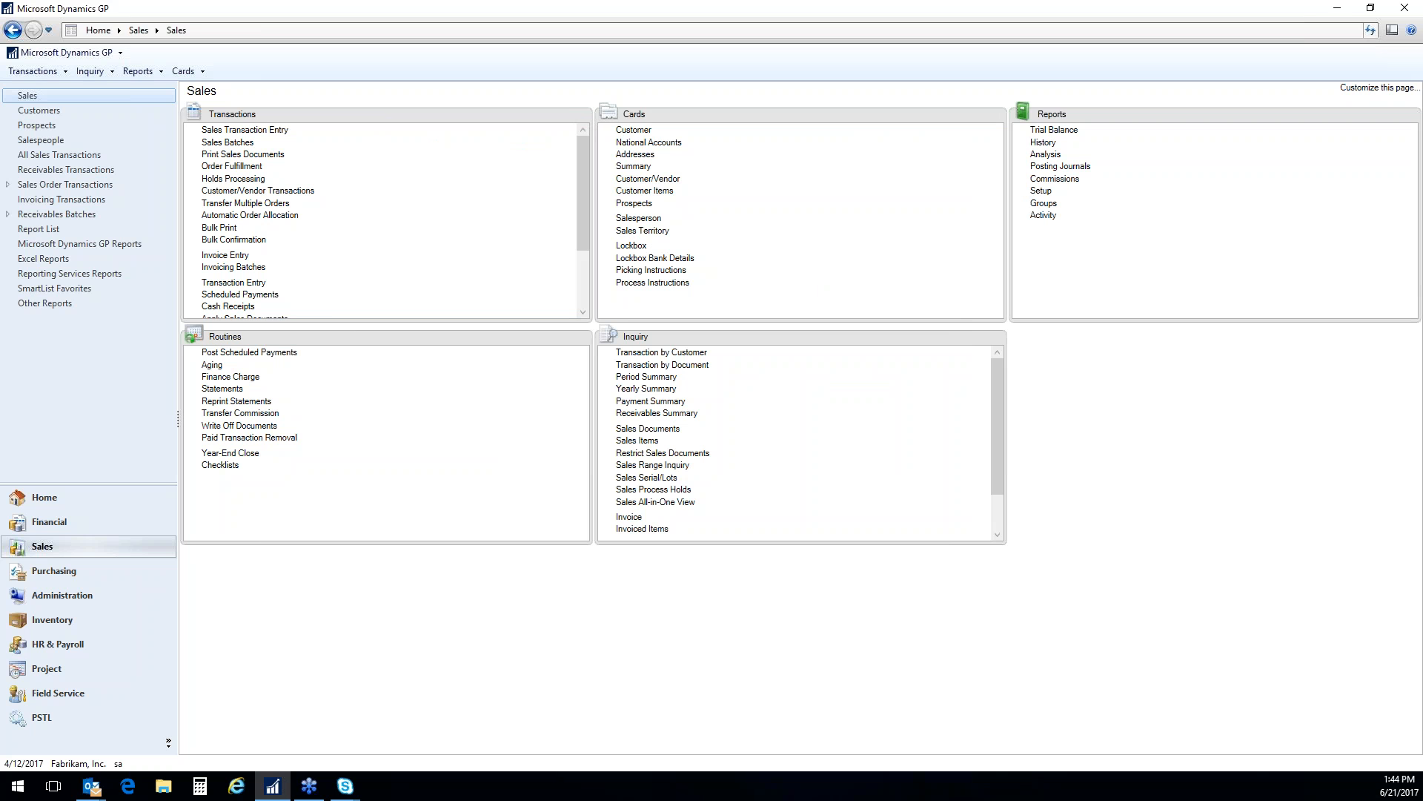
key(alt+Tab)
click(401, 256)
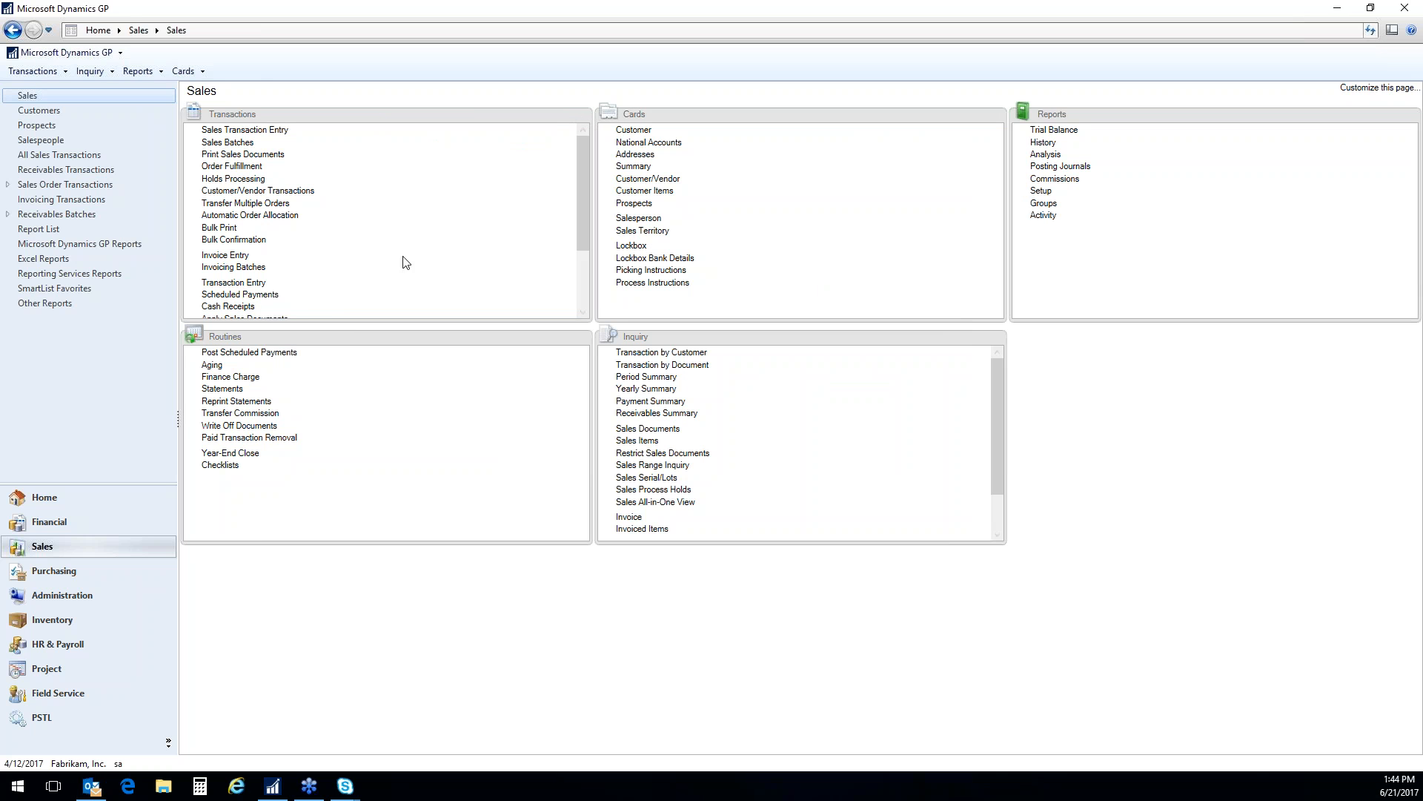
Open the Purchase Order Generator from the Purchasing area
click(83, 577)
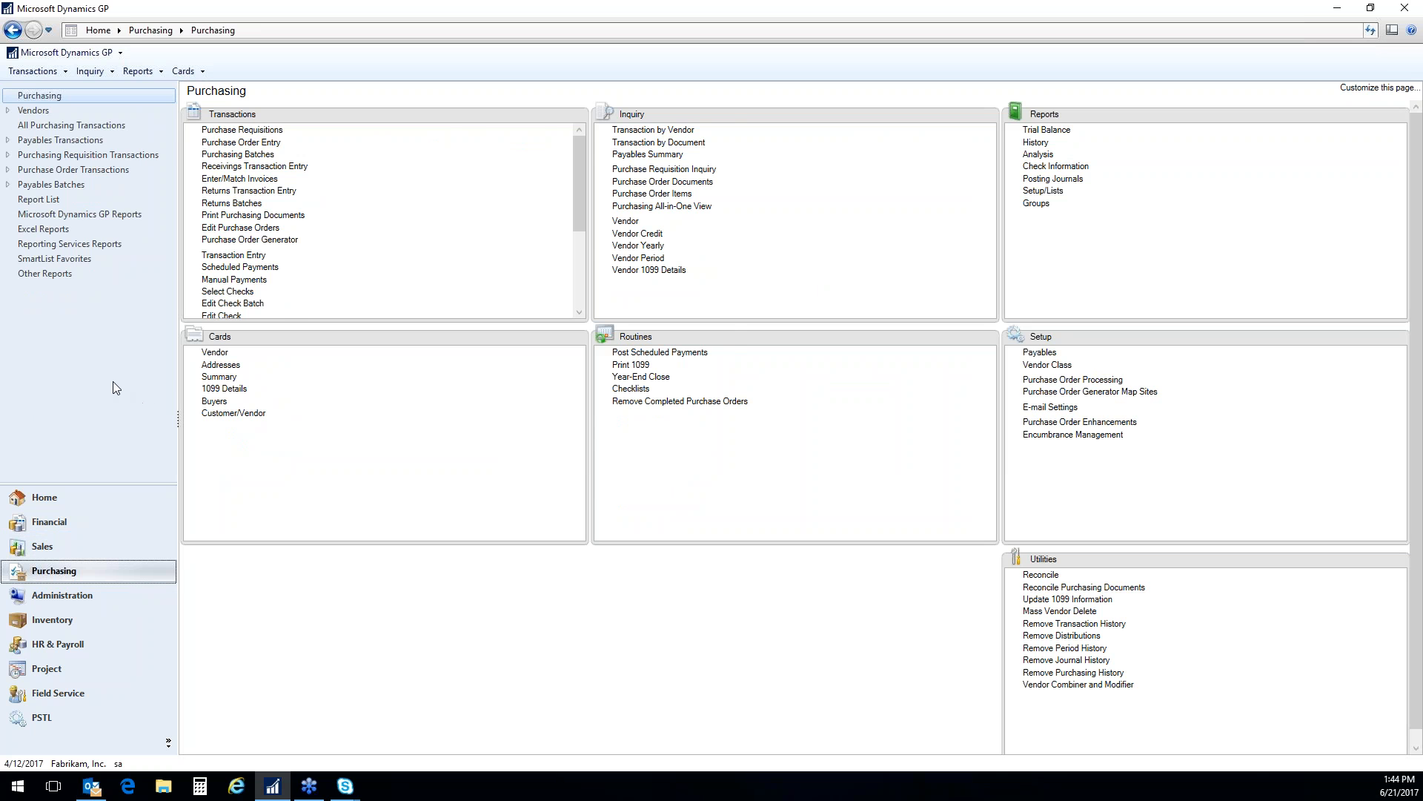
click(282, 239)
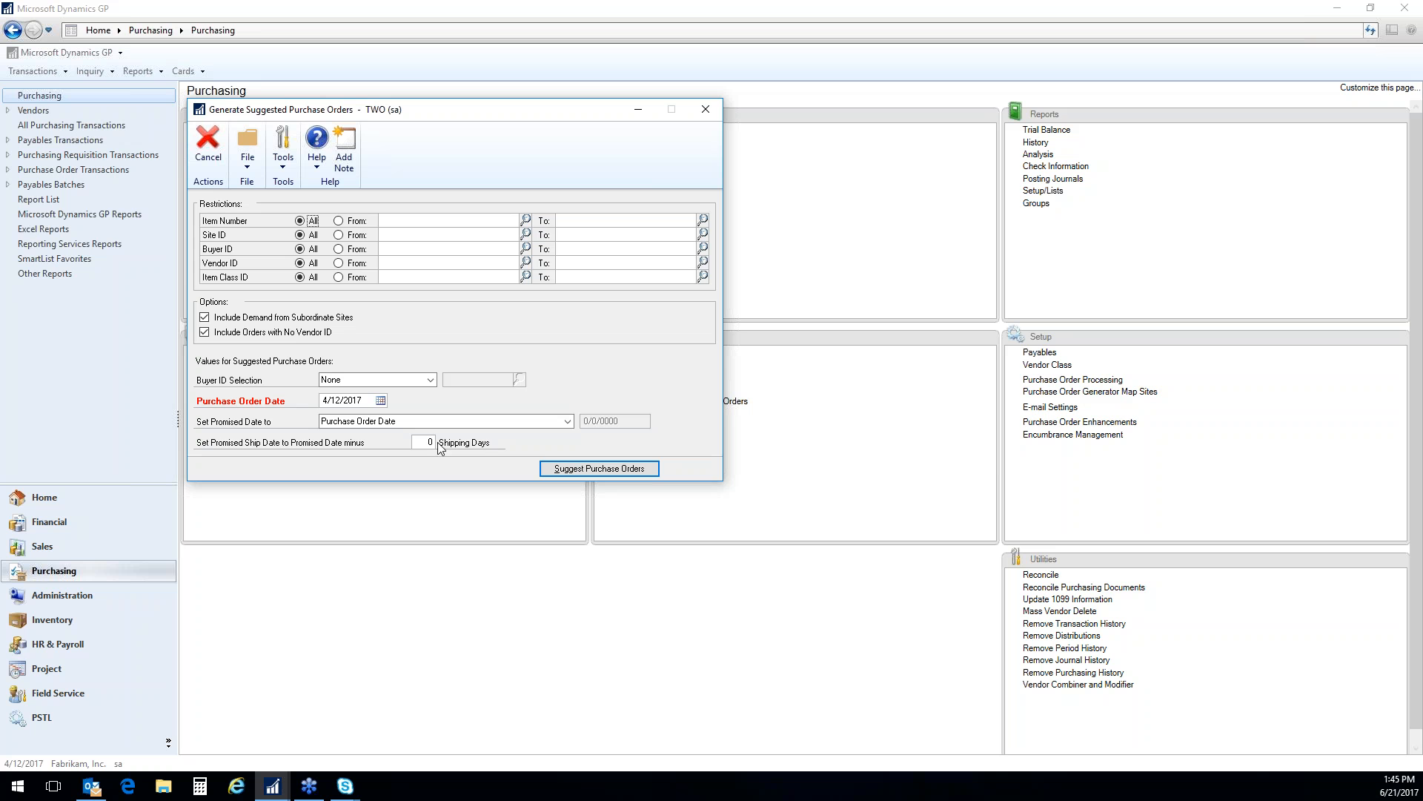
Browse the sites available for the Site ID restriction and return the restriction to all sites
click(340, 234)
click(526, 234)
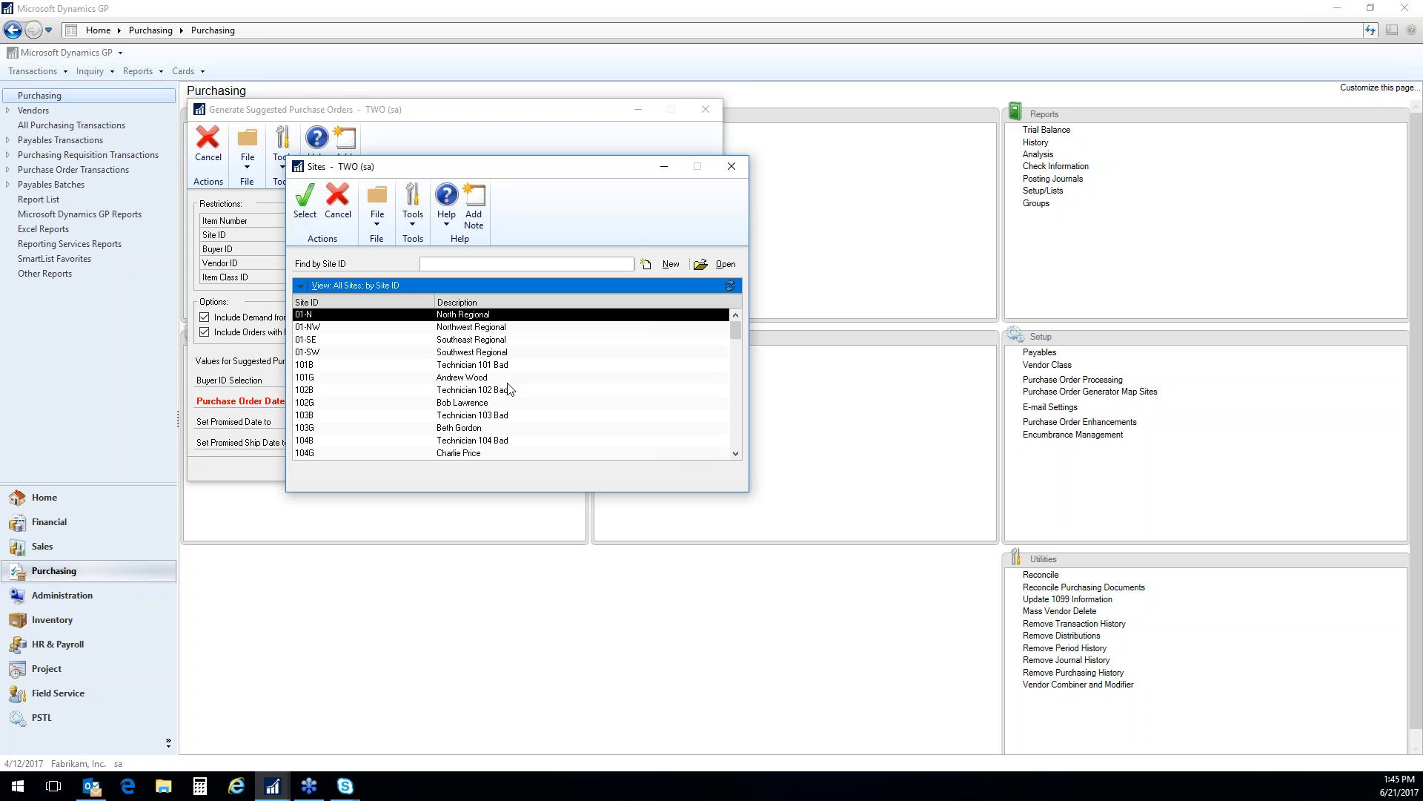
scroll(427, 393, down, 12)
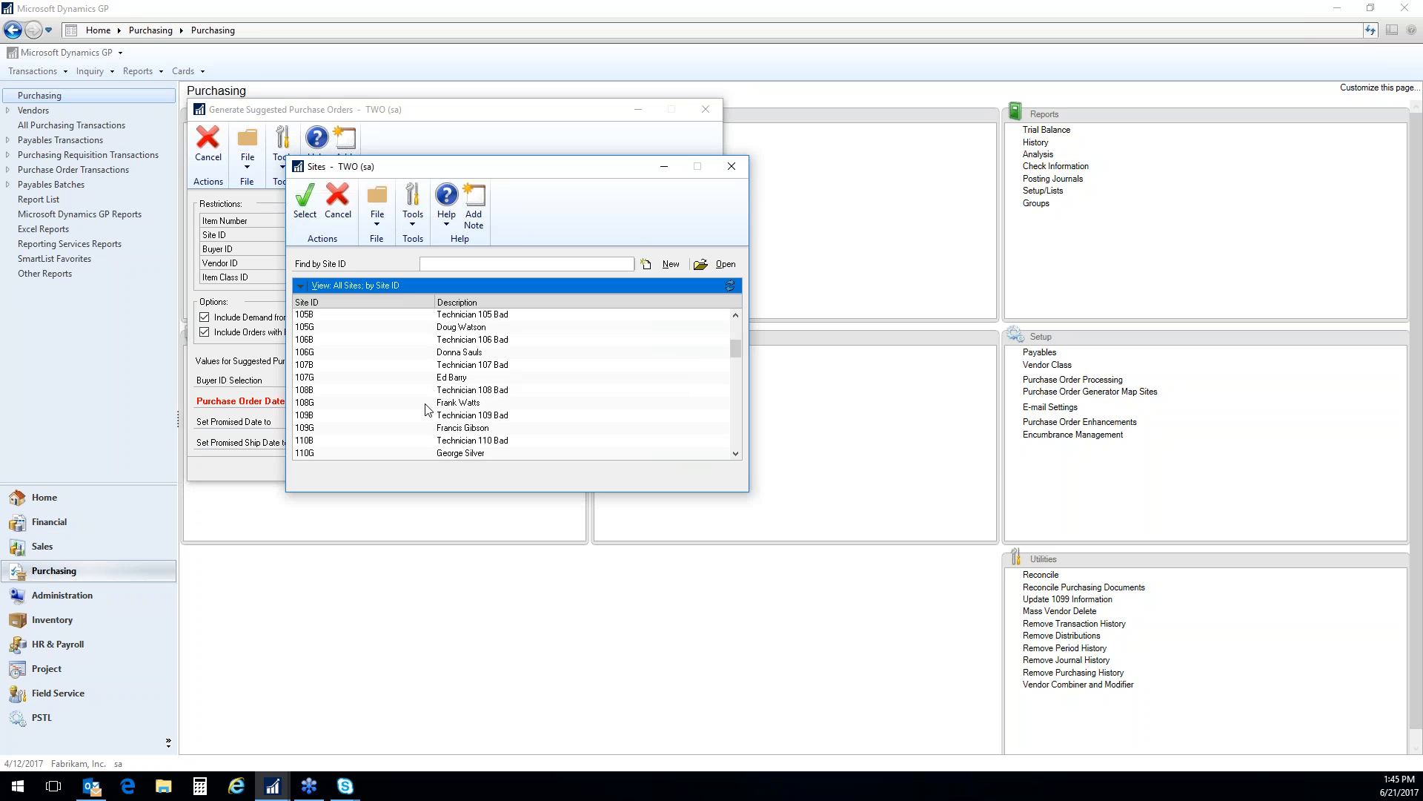
scroll(427, 409, down, 10)
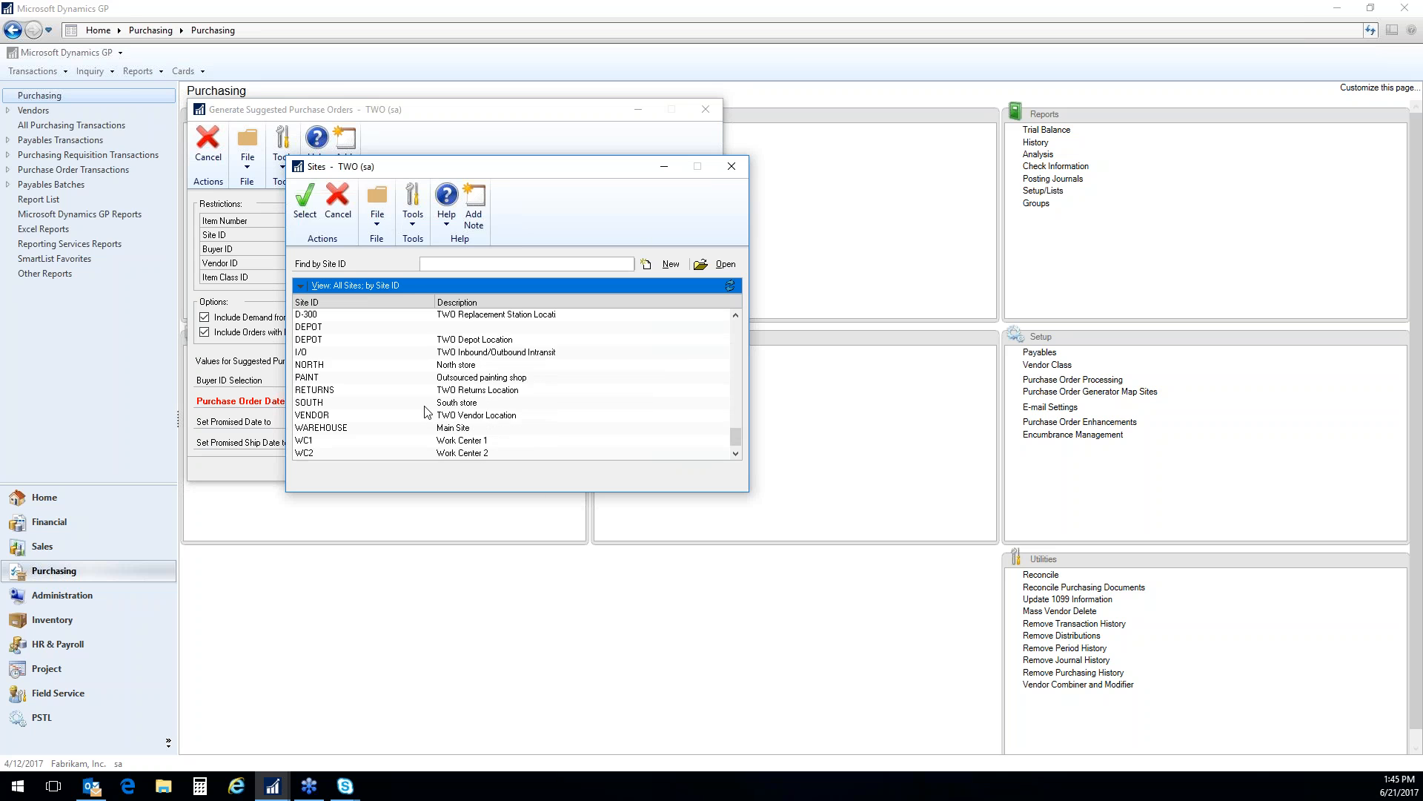
click(731, 168)
click(301, 236)
Restrict the Buyer ID range to the last buyer in the lookup, and return it to all buyers
click(338, 249)
click(525, 248)
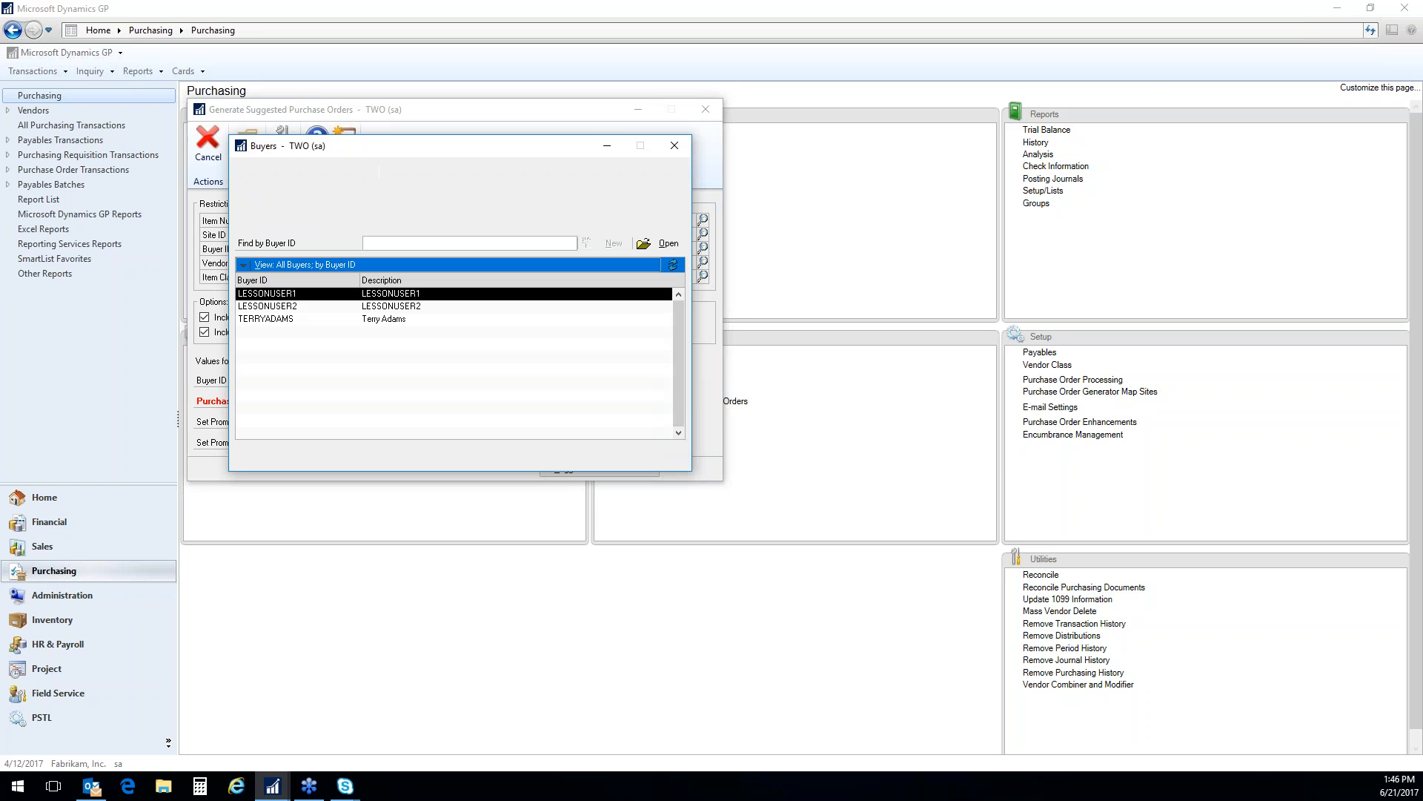
double_click(284, 320)
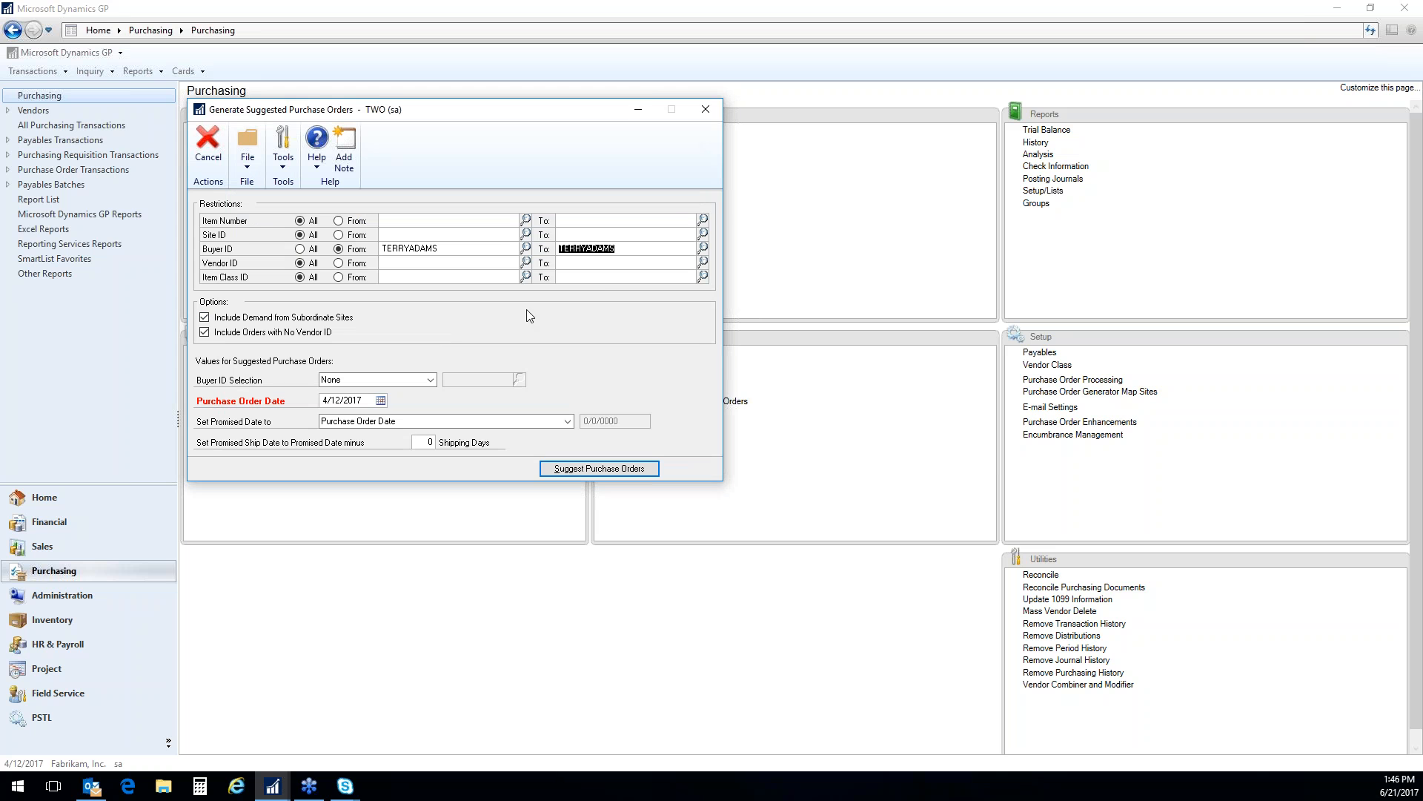
click(647, 248)
click(300, 249)
Restrict the Vendor ID range from A Travel Company to Auto Financing
click(339, 263)
click(525, 262)
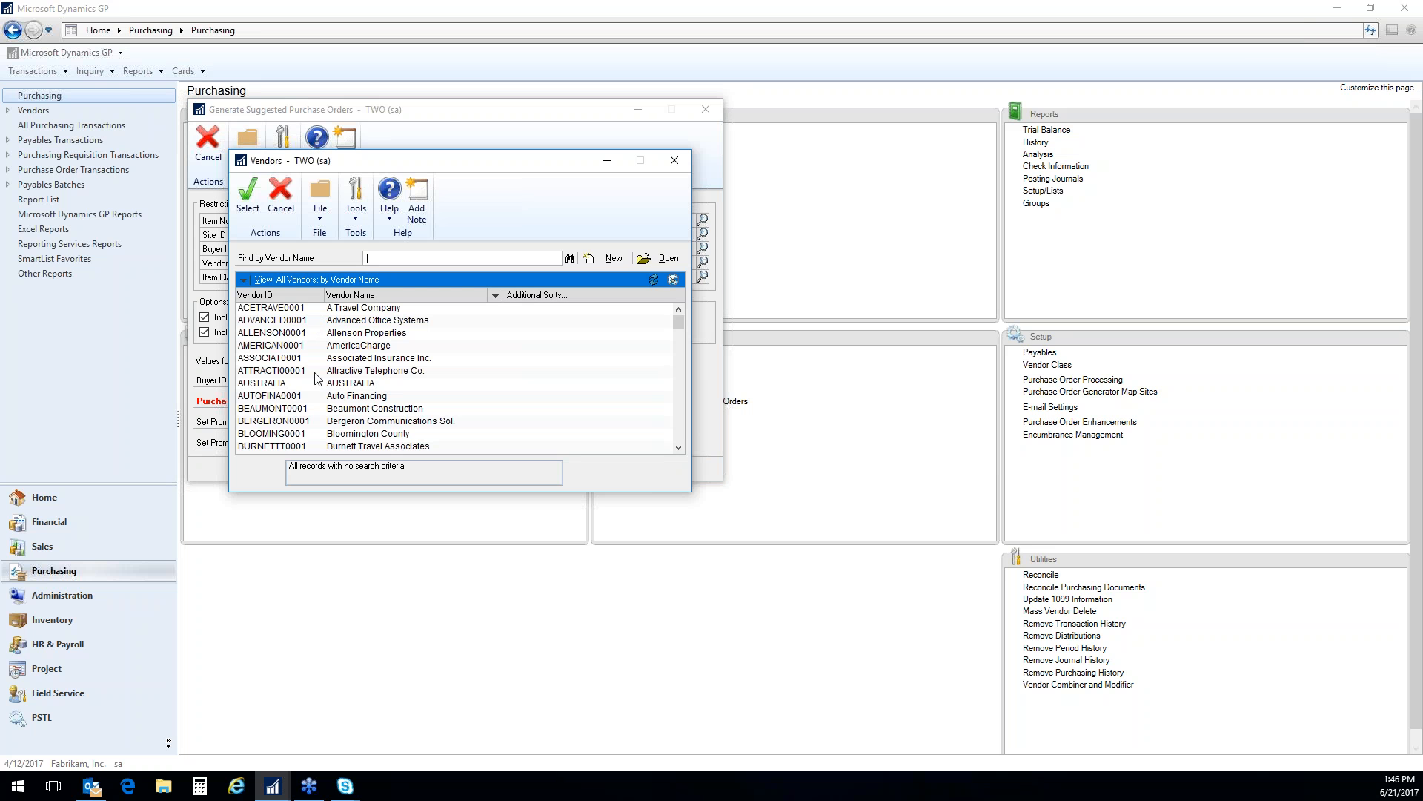
double_click(280, 309)
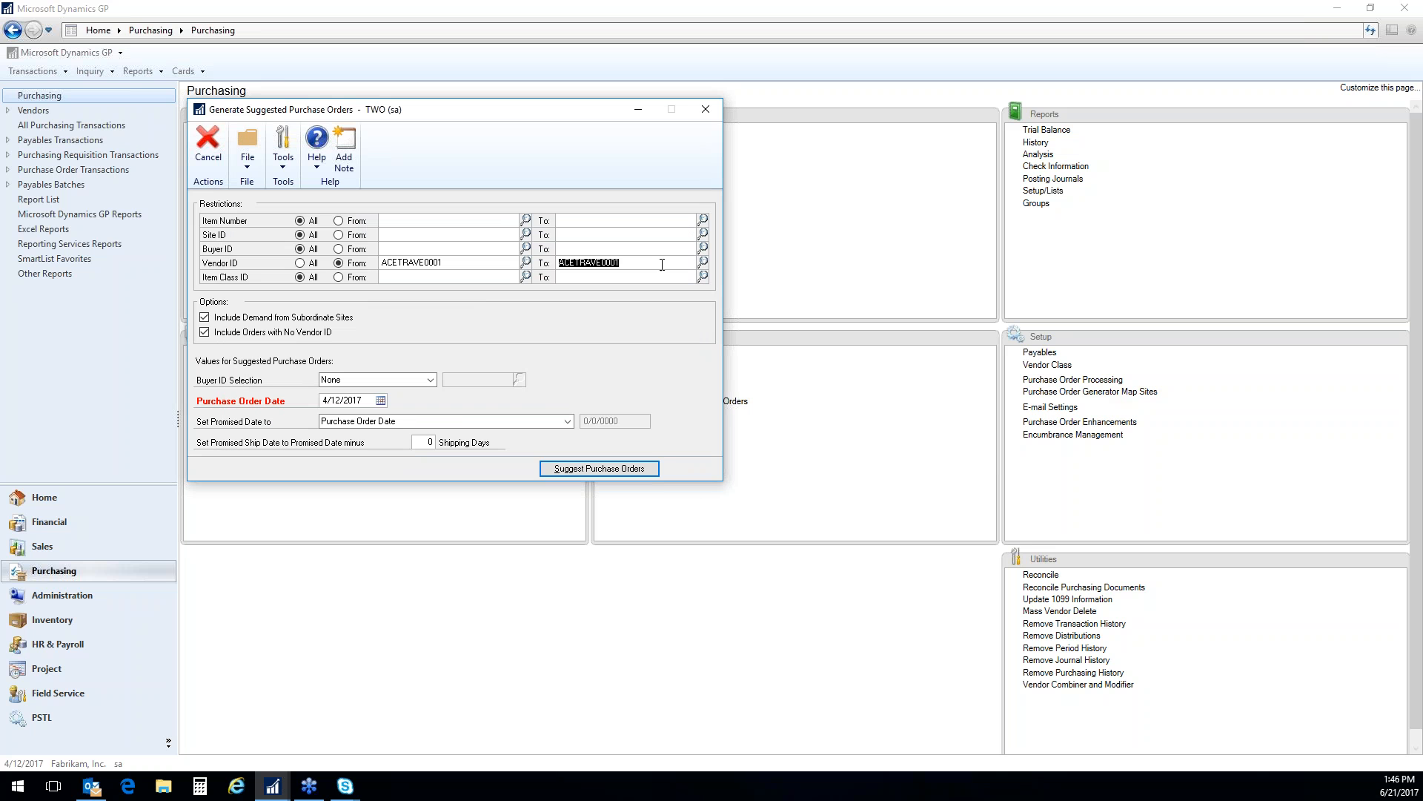
click(703, 263)
click(299, 397)
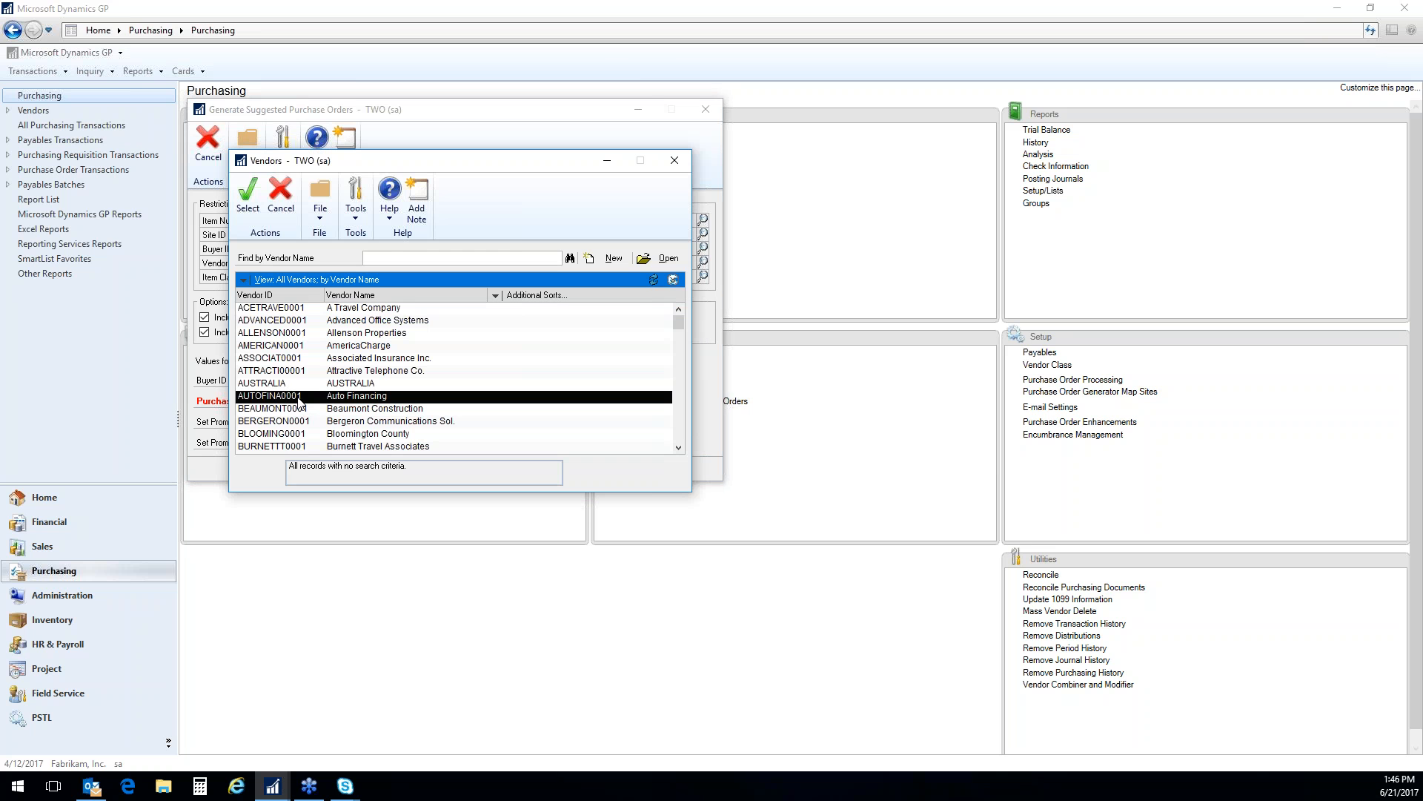
double_click(299, 398)
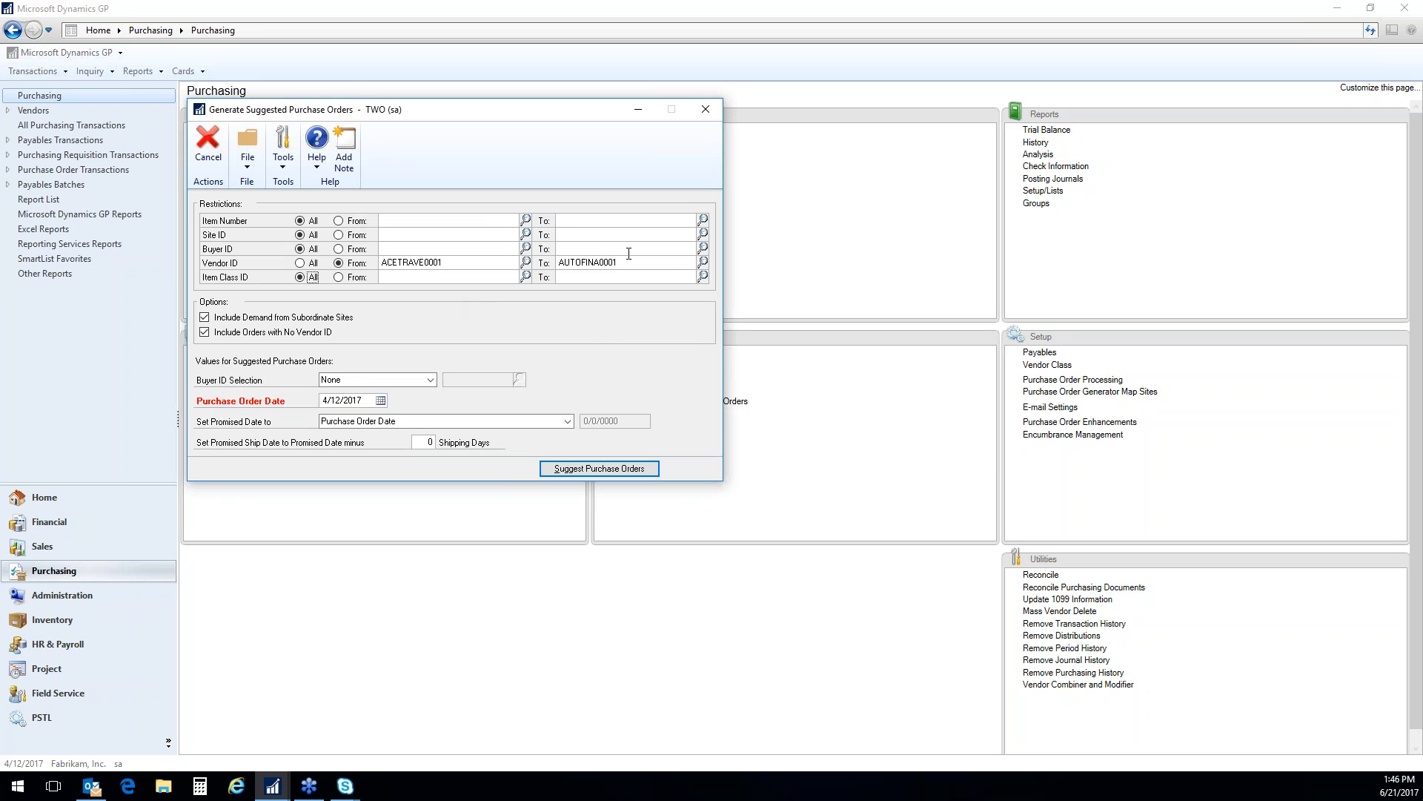
Restrict the Item Class ID range to the ATT CORD class
click(338, 277)
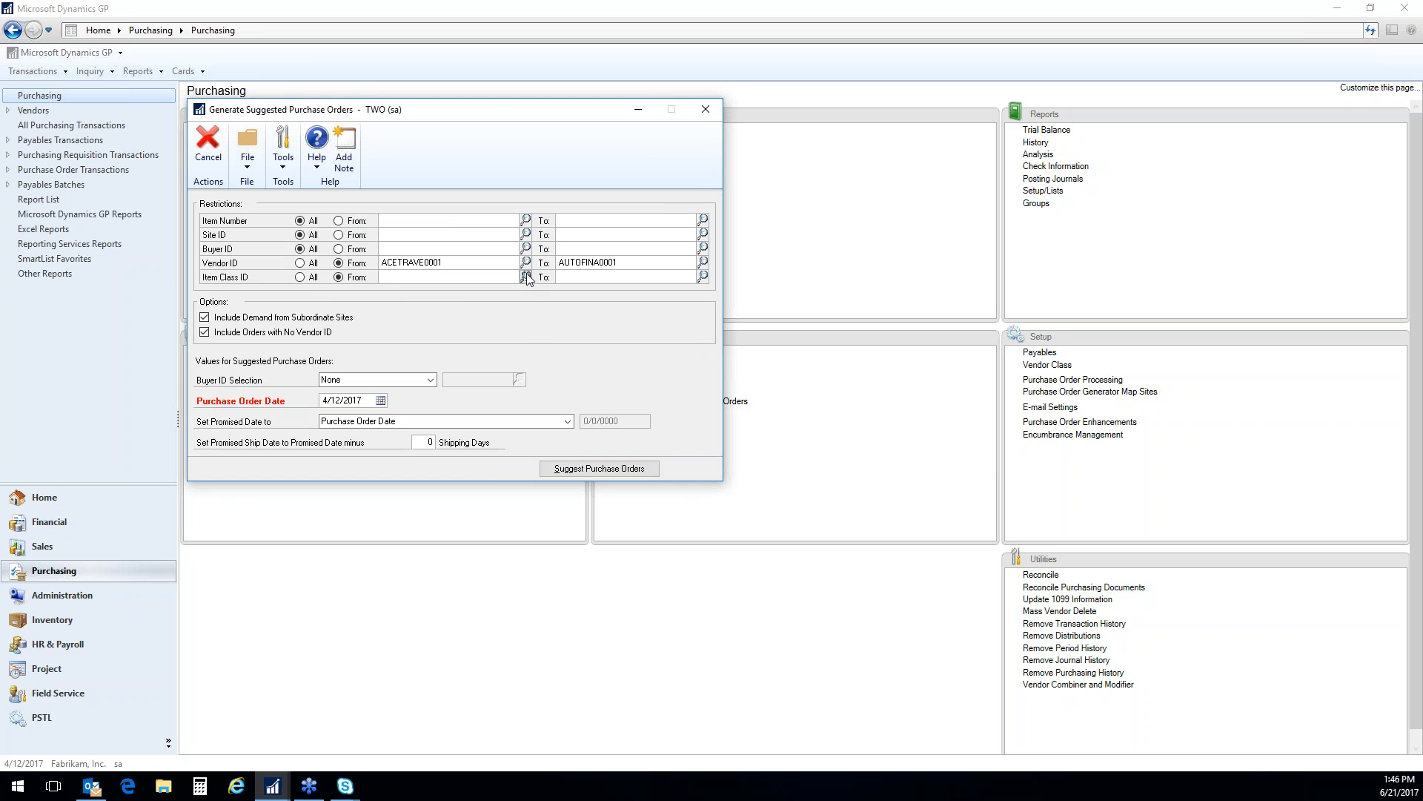
click(526, 278)
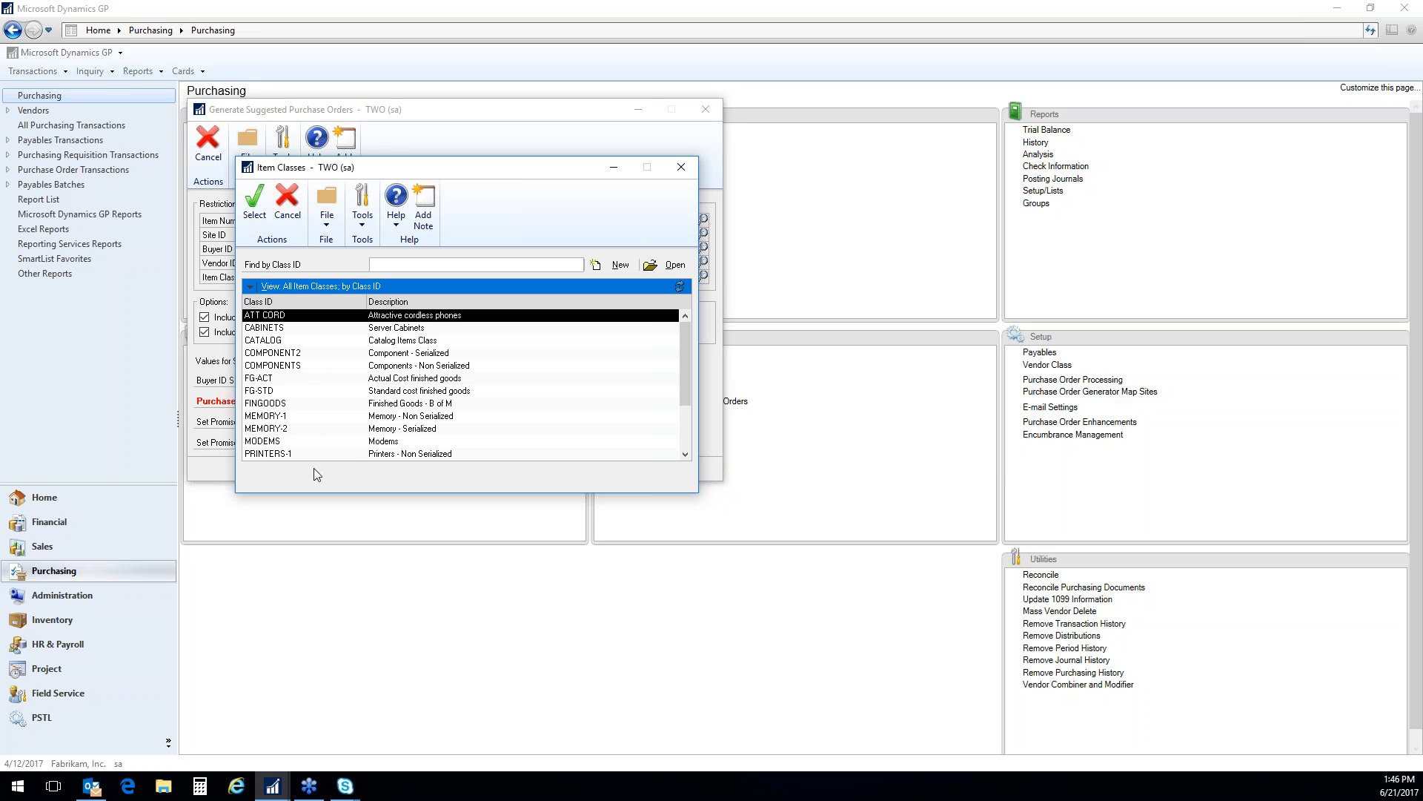
double_click(272, 320)
click(624, 281)
click(623, 280)
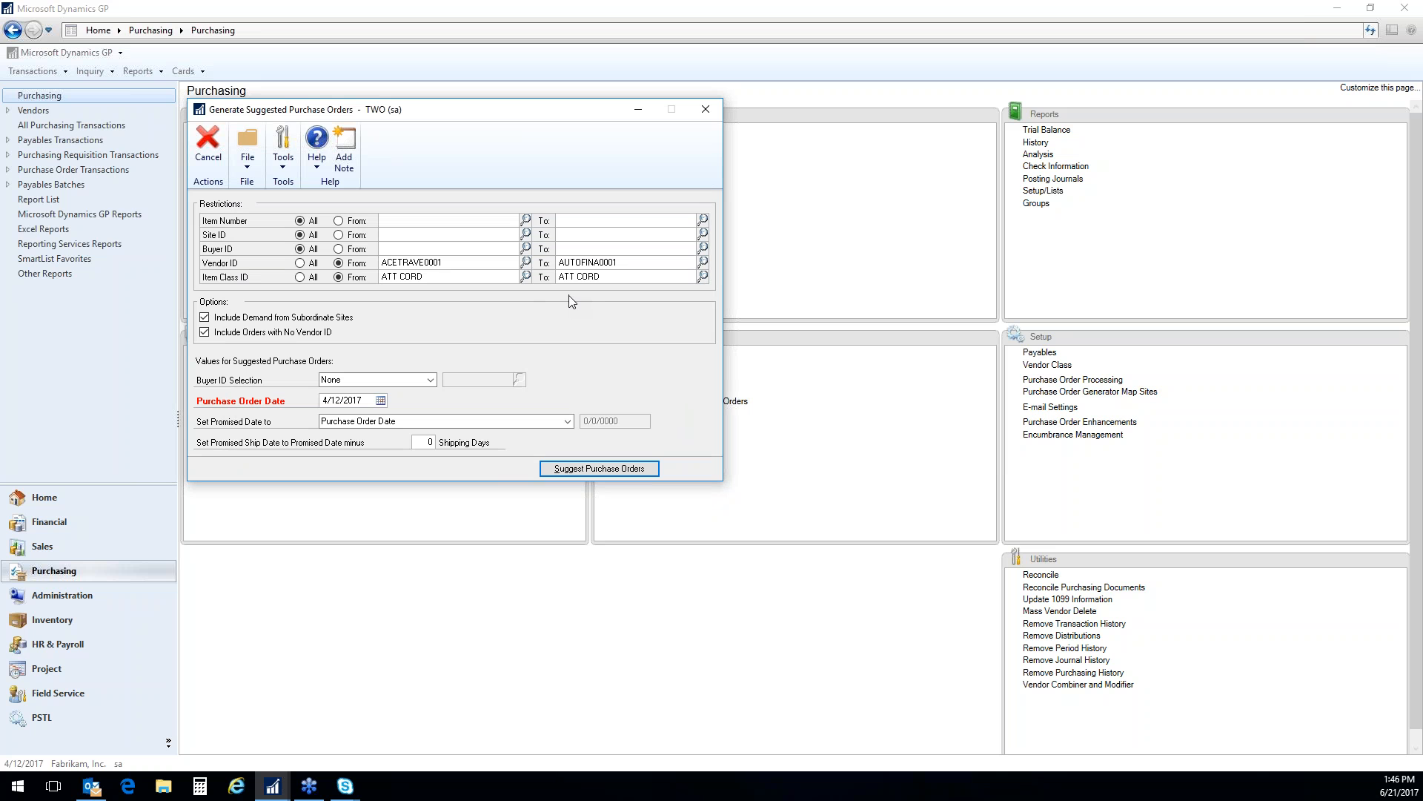
Reapply the Buyer ID restriction, using the last buyer in the lookup for the range
click(340, 250)
click(526, 249)
double_click(267, 319)
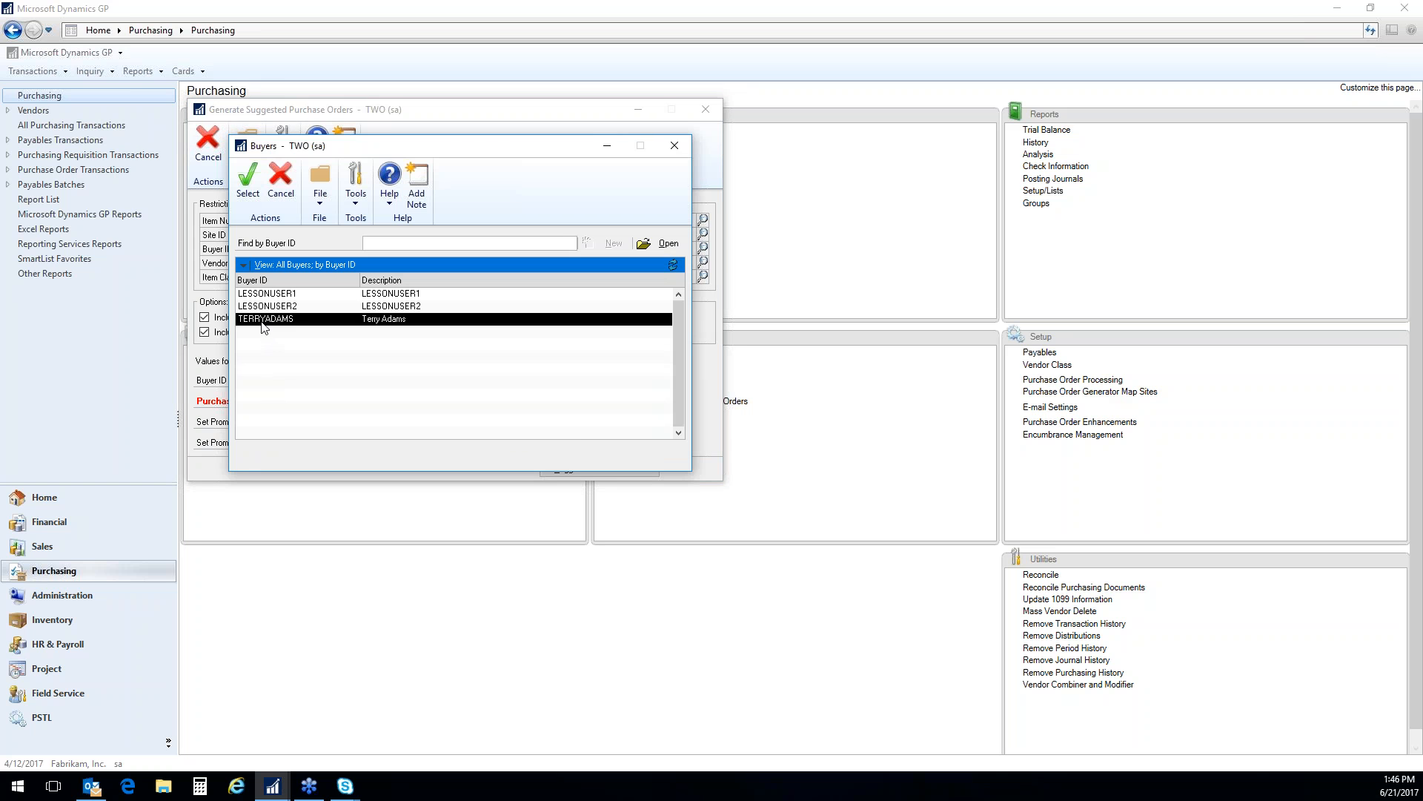
Restrict the Site ID range to the SOUTH site
click(431, 235)
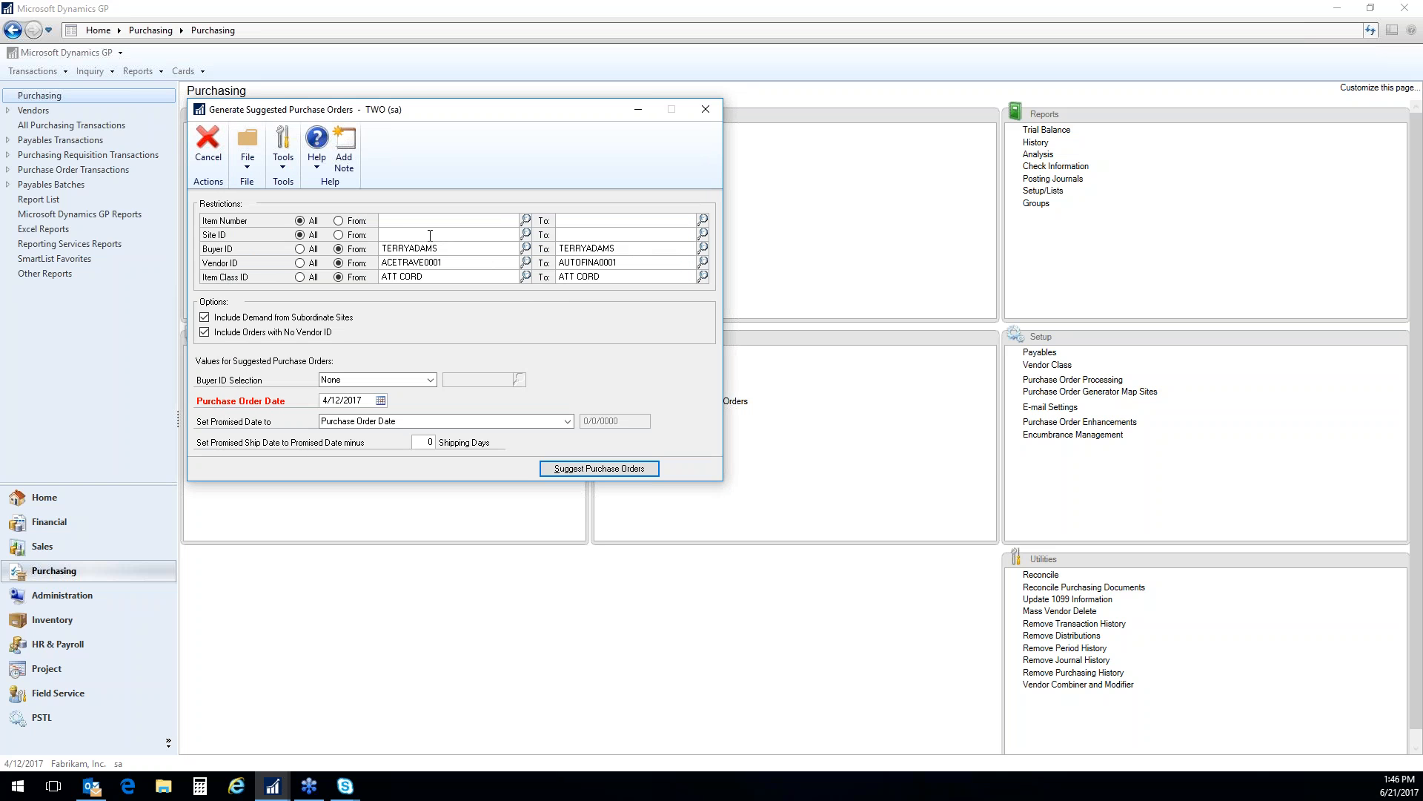
click(528, 234)
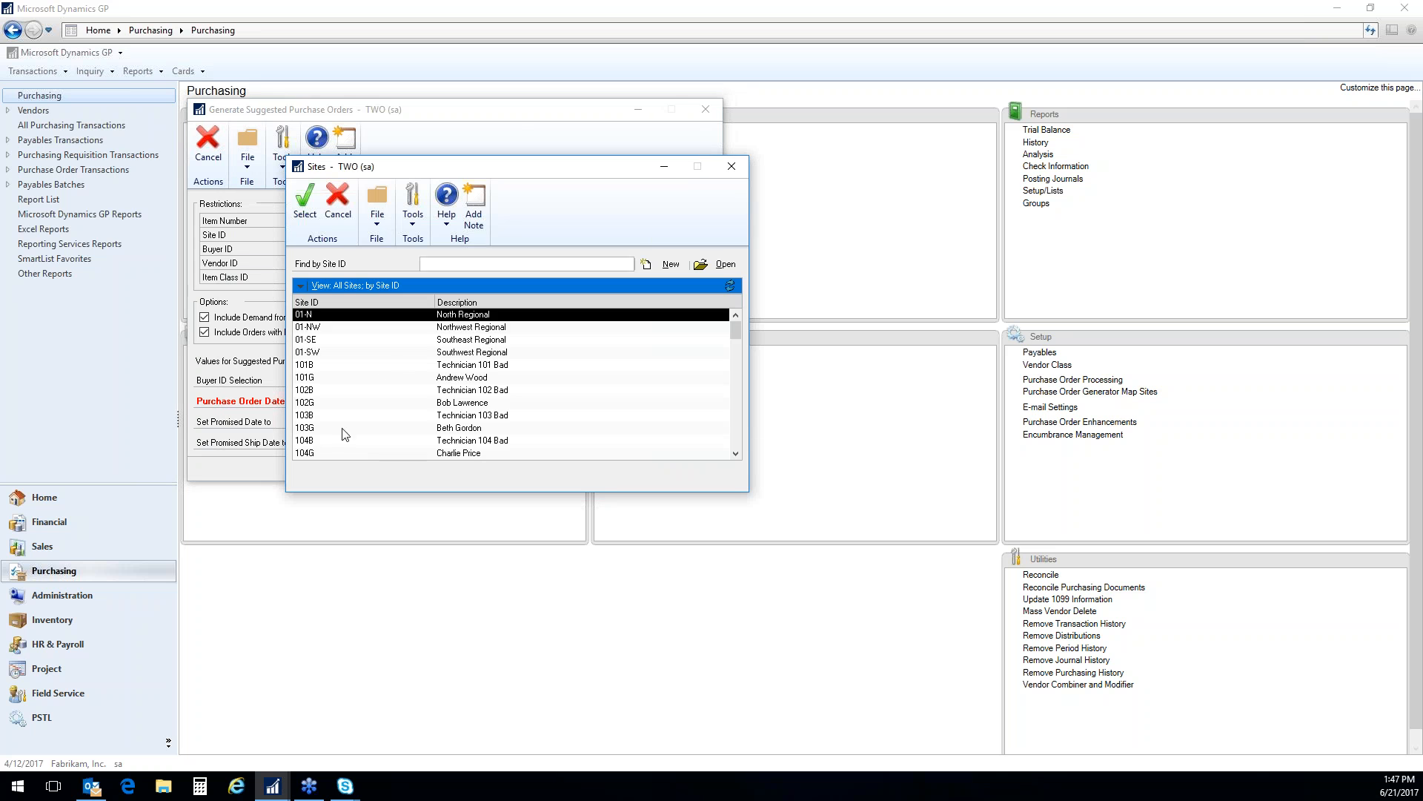
scroll(388, 439, down, 10)
scroll(342, 456, down, 10)
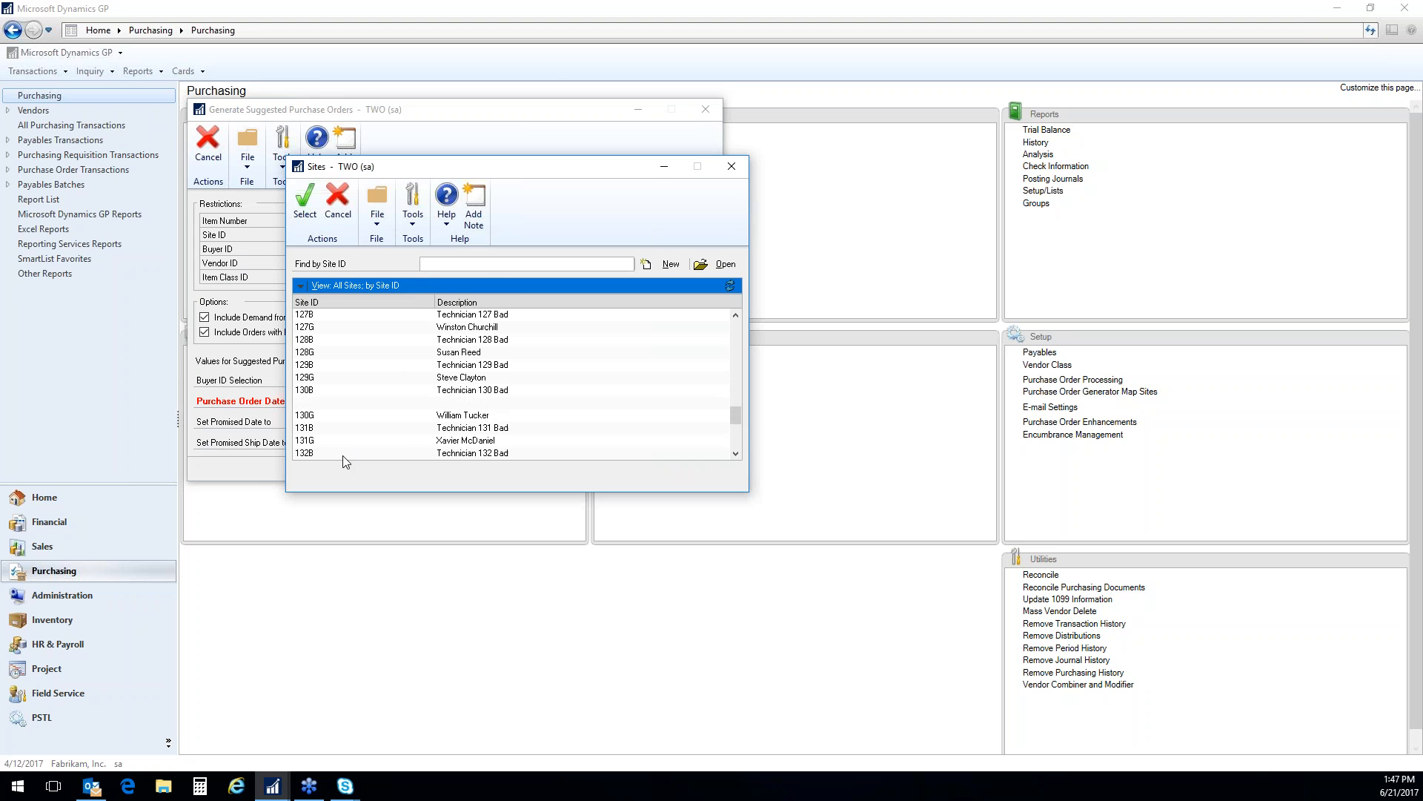
click(320, 390)
double_click(320, 391)
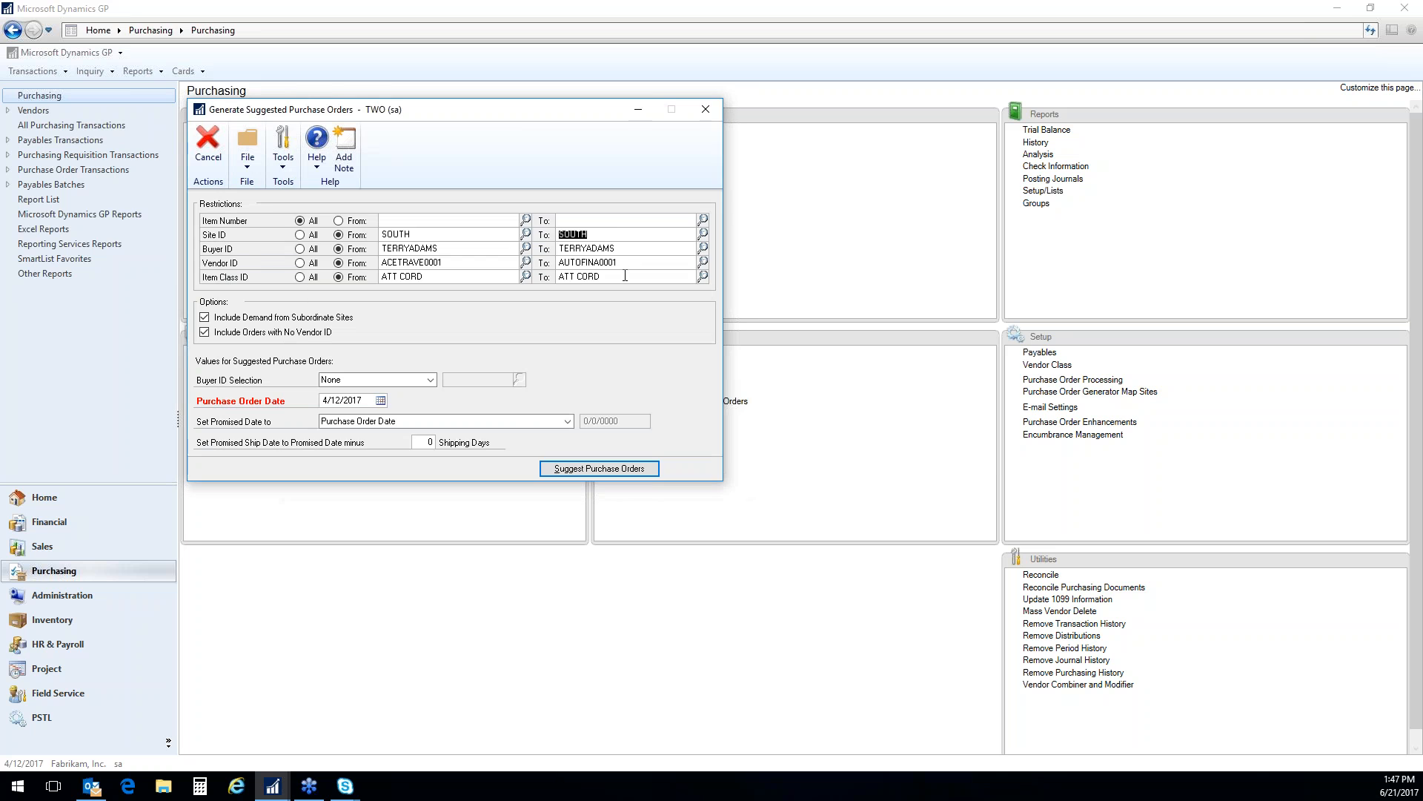
click(605, 230)
Reset the site, buyer, vendor and item class restrictions to All, and suggest the purchase orders
click(301, 235)
click(301, 249)
click(300, 264)
click(300, 278)
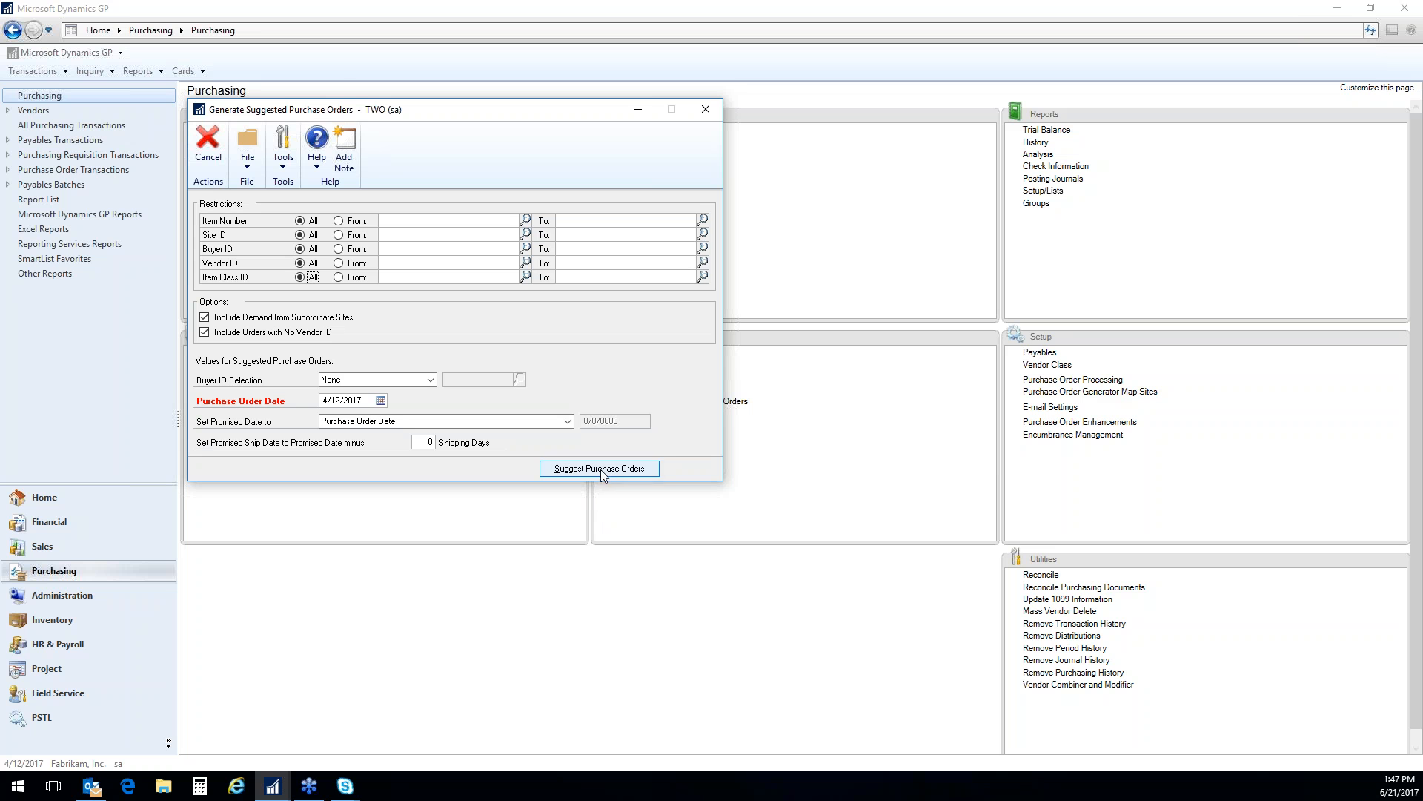
click(624, 470)
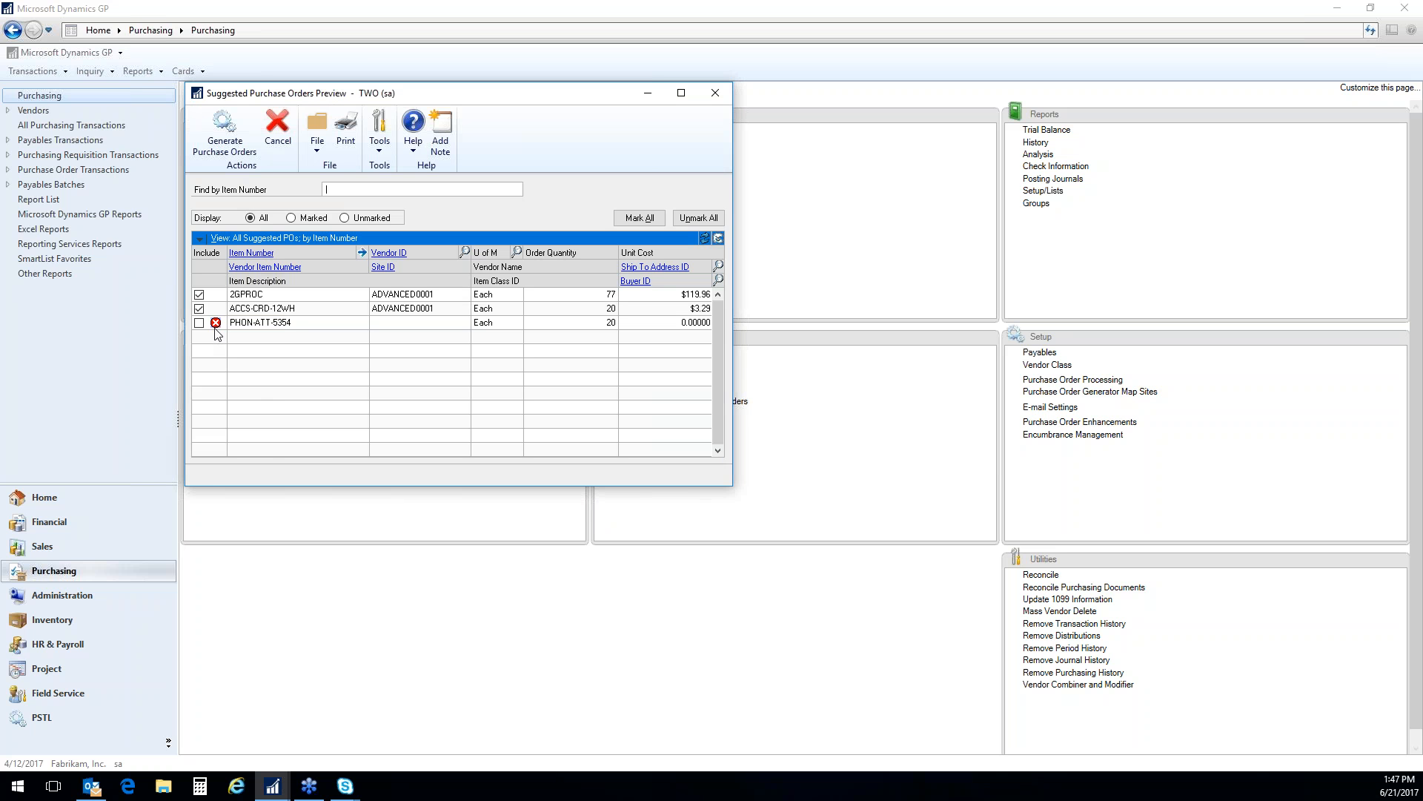
Check the buyer lookup and expand the line details of the suggested purchase orders
click(718, 281)
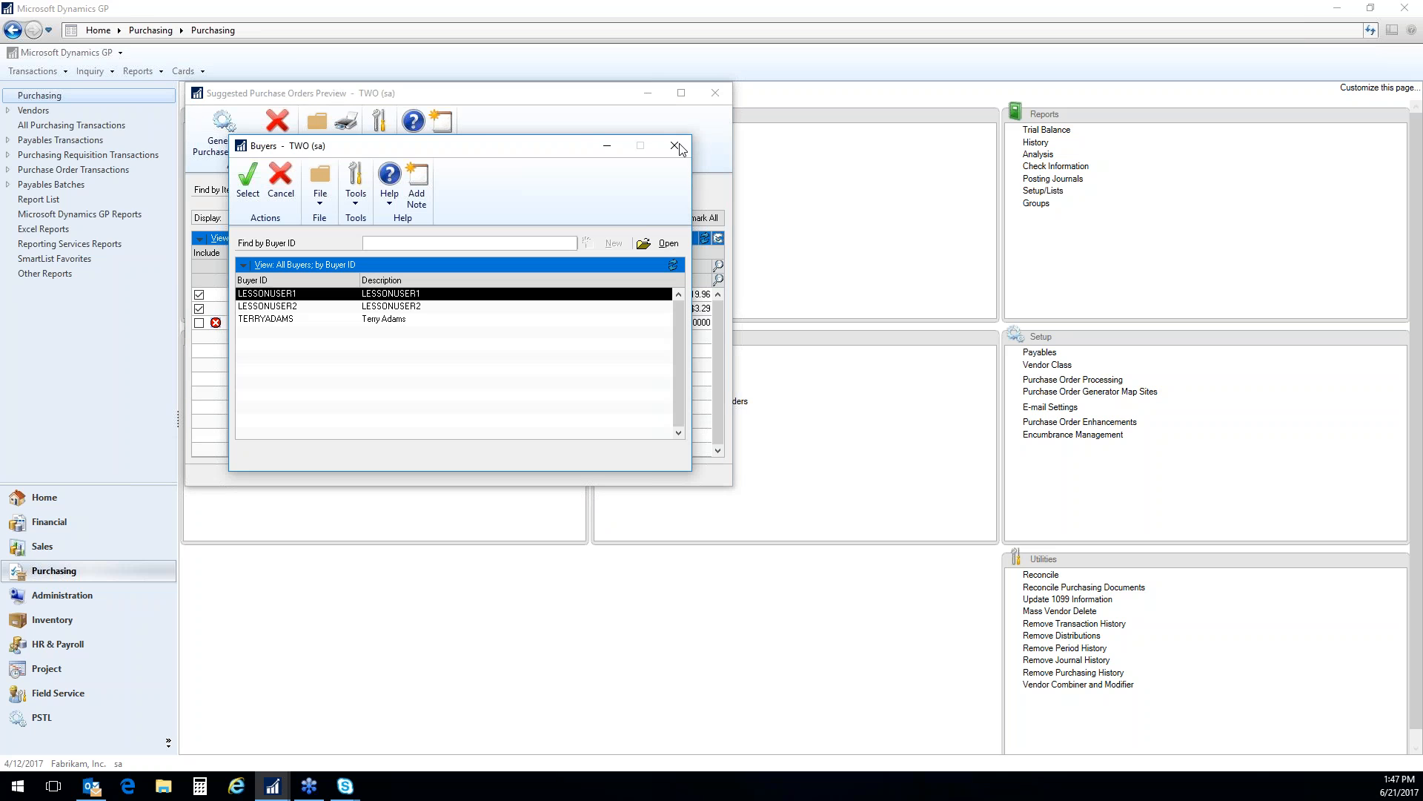
click(675, 142)
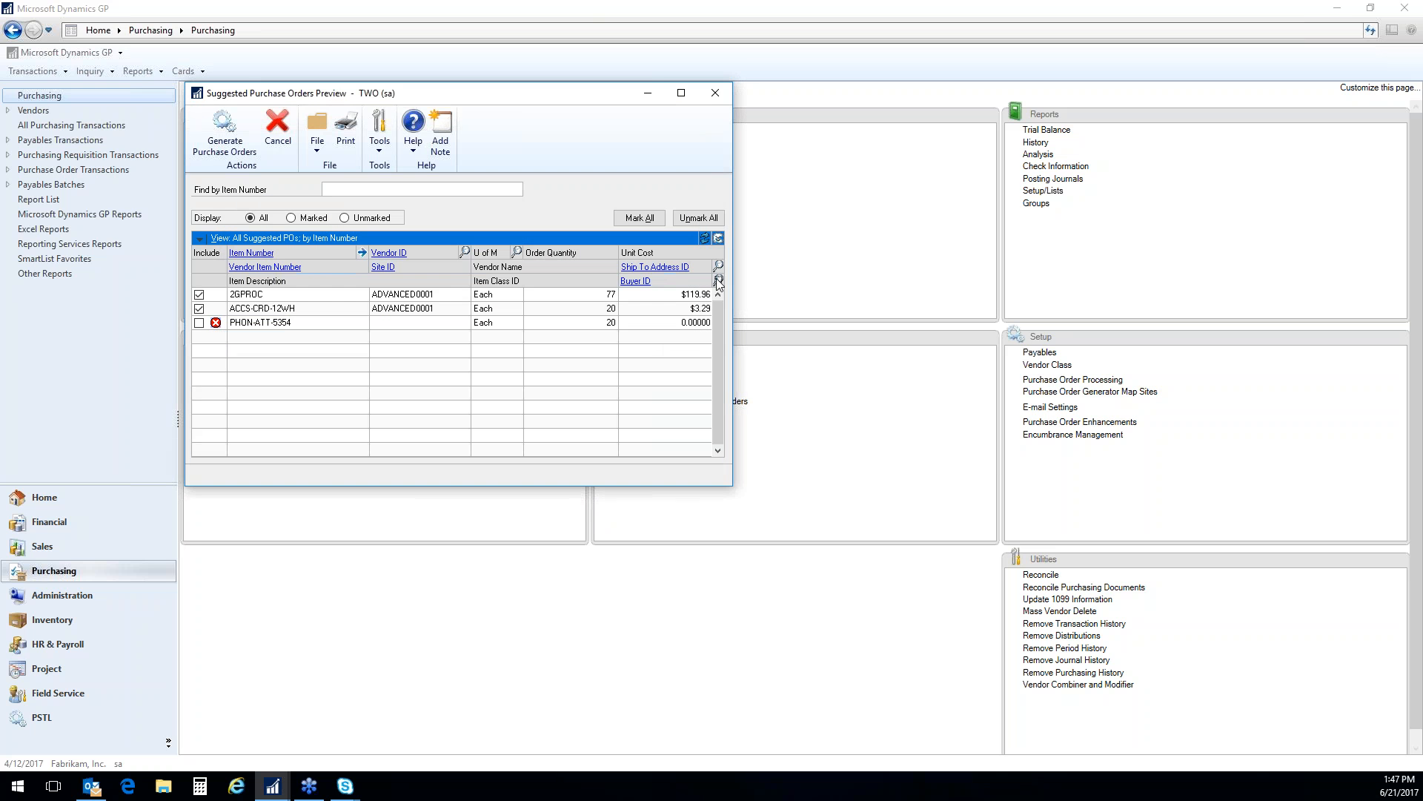
click(719, 238)
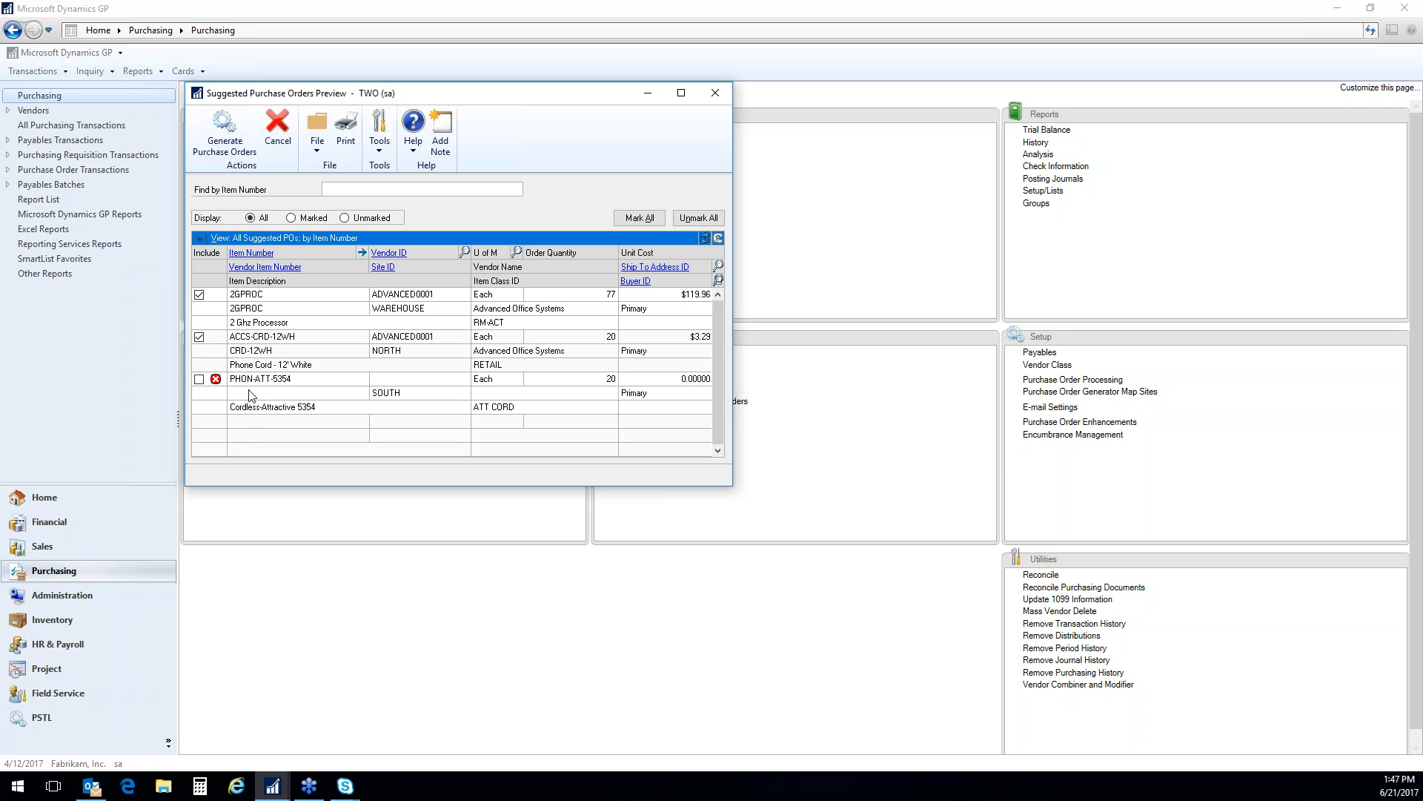
Assign the vendor Allenson Properties to the PHON-ATT-5354 item, include it in the suggested orders, and collapse the line details
click(388, 378)
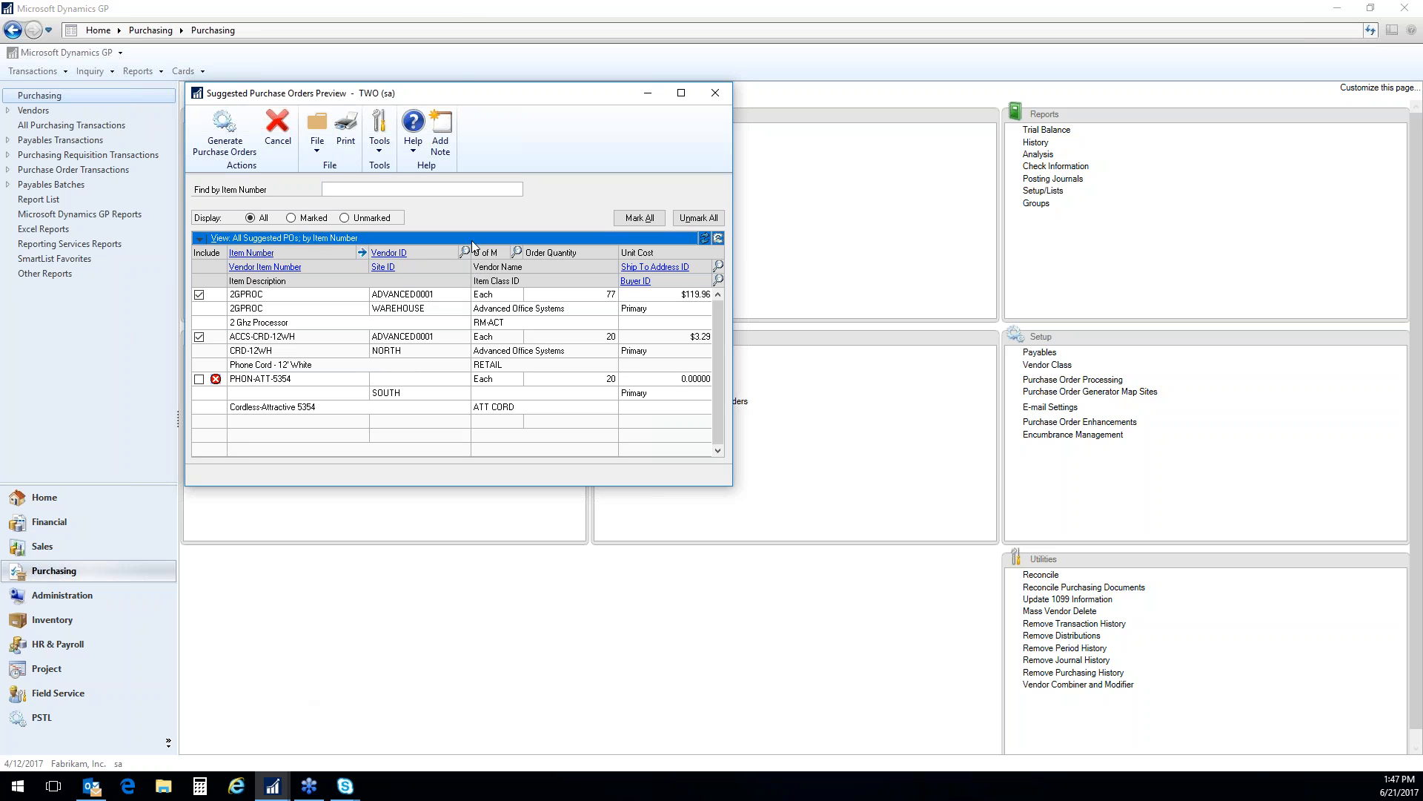
click(464, 252)
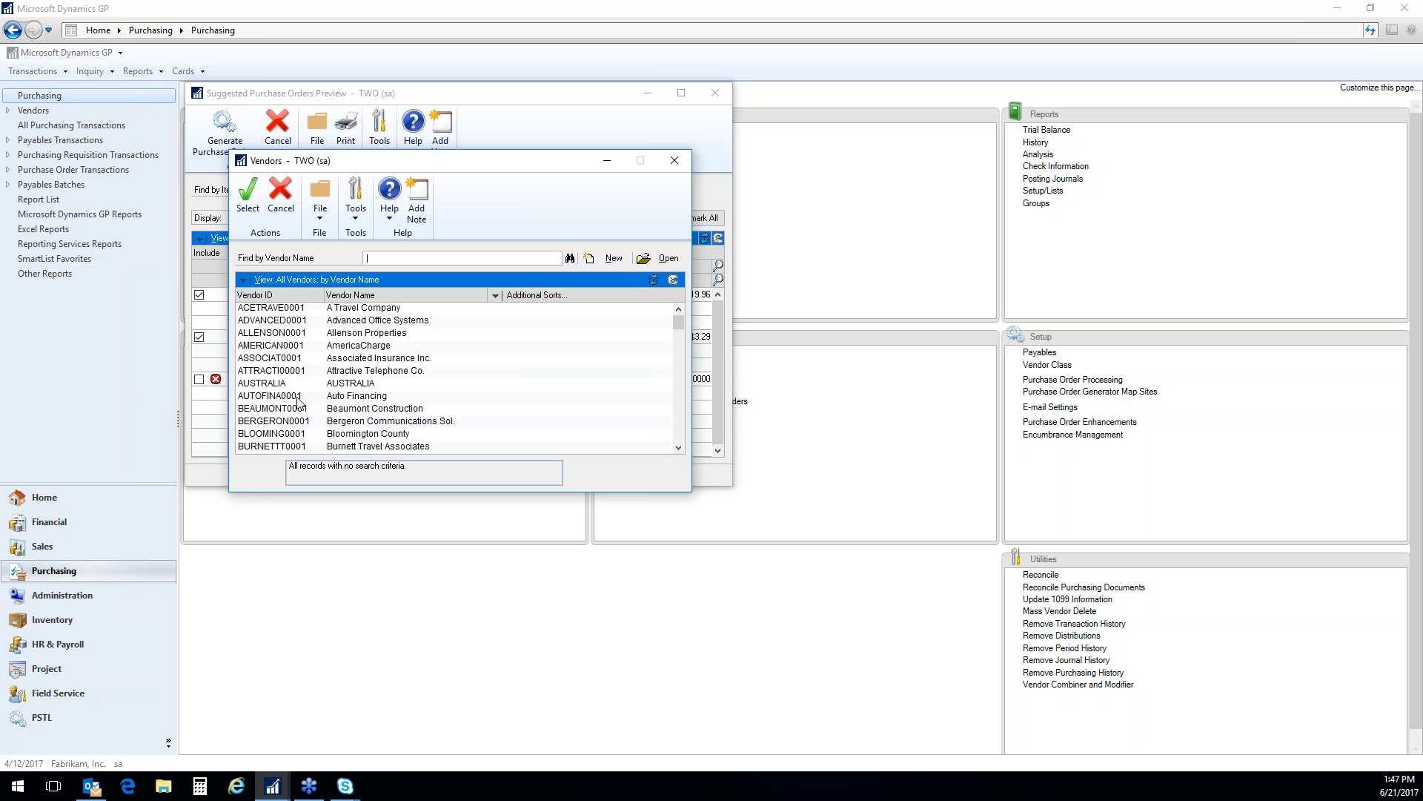
double_click(266, 333)
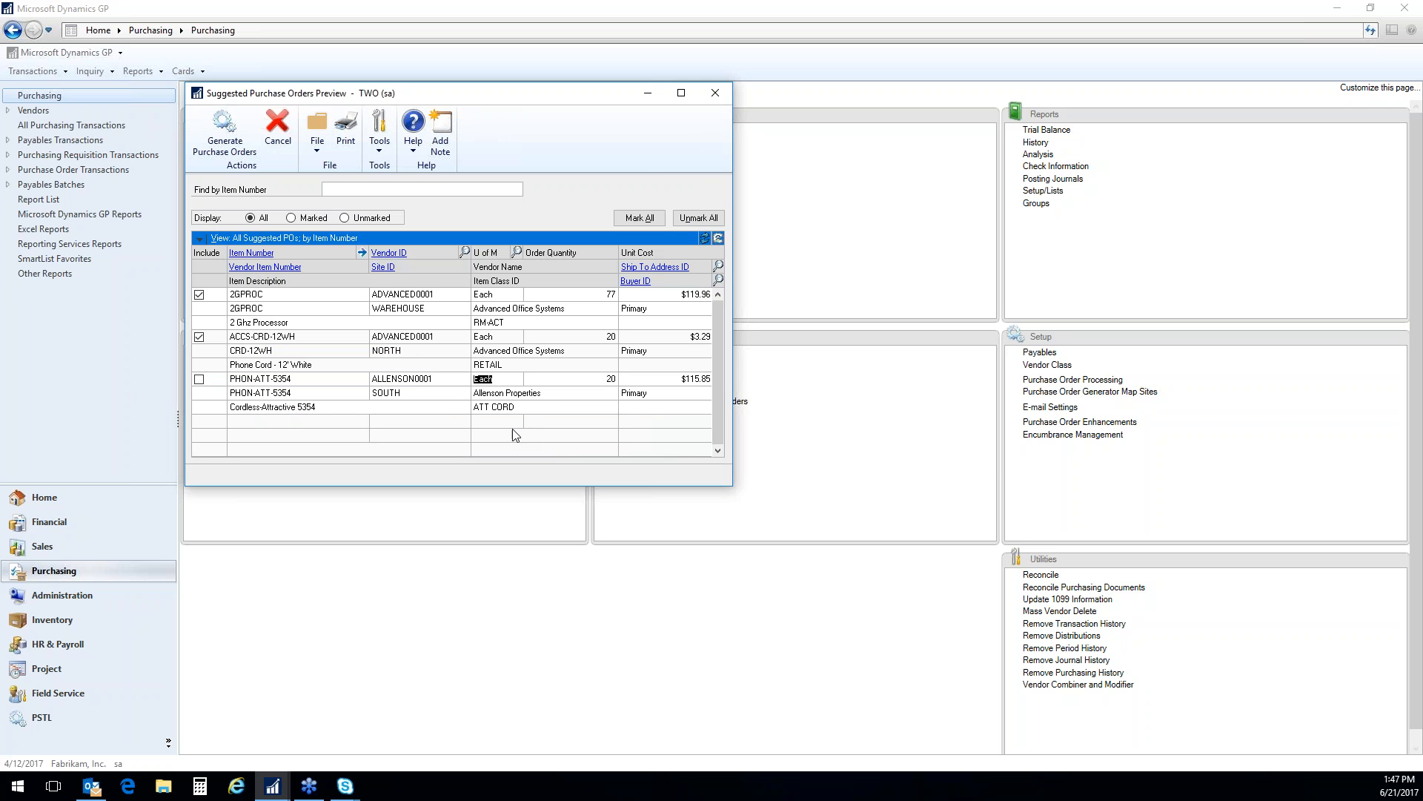
click(203, 379)
click(719, 238)
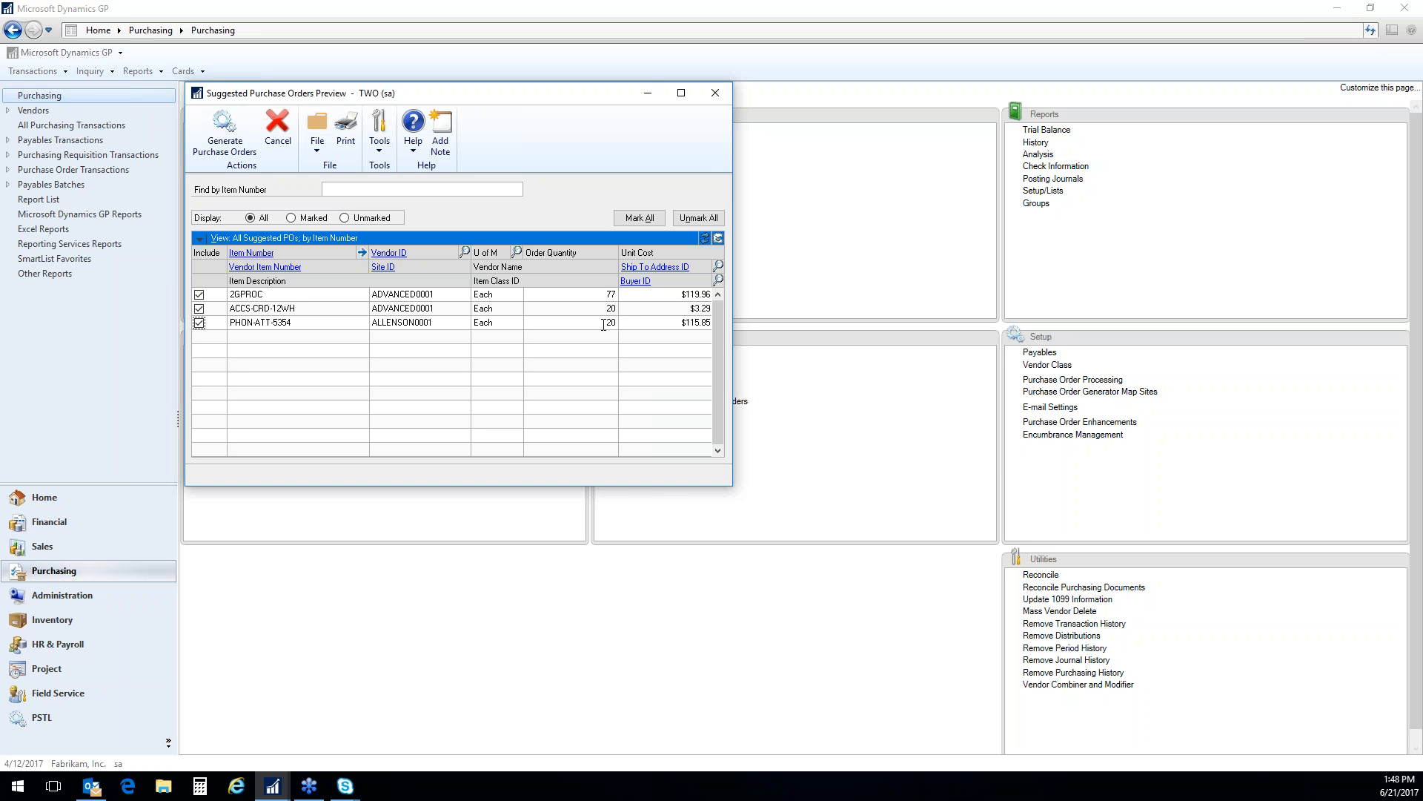
Try an order quantity of 50 for the 2GPROC item, and set it back to 77
click(602, 297)
text(50)
key(Tab)
key(Tab)
click(605, 294)
text(7)
key(Tab)
Discard the suggested purchase orders and close the Generate Suggested Purchase Orders window
click(226, 144)
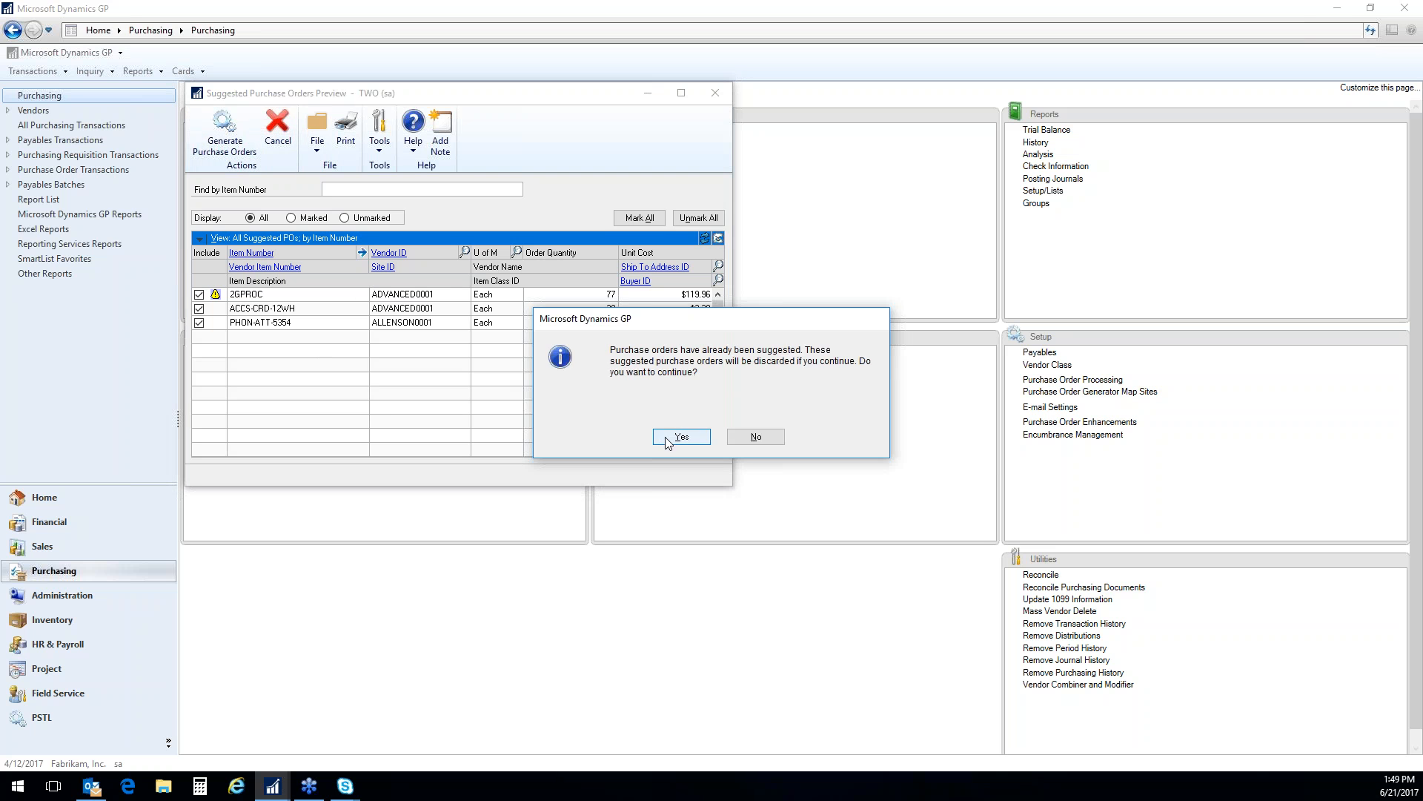
click(686, 439)
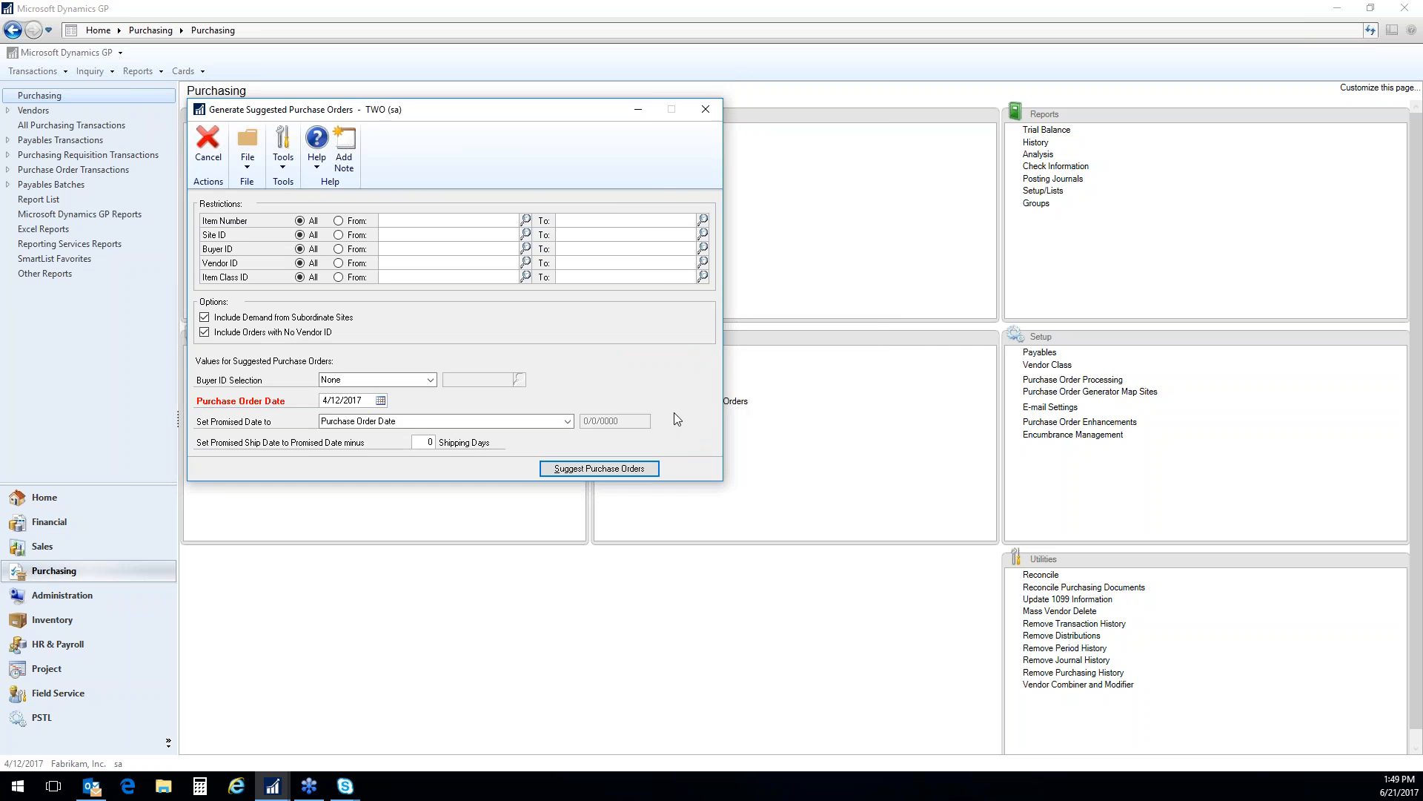
click(705, 109)
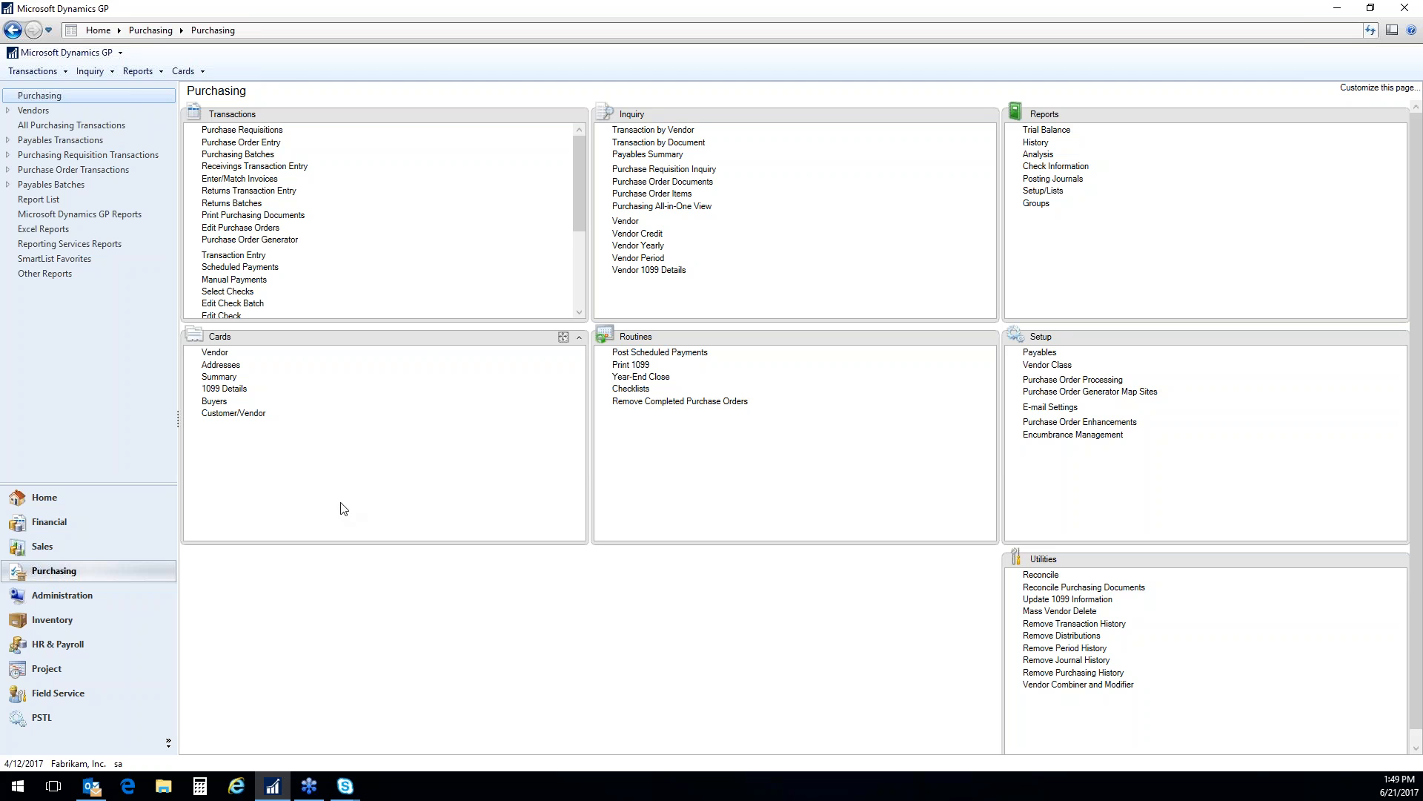
Open the Stock Count Schedule from the Inventory area and load the DEMO stock count
click(73, 623)
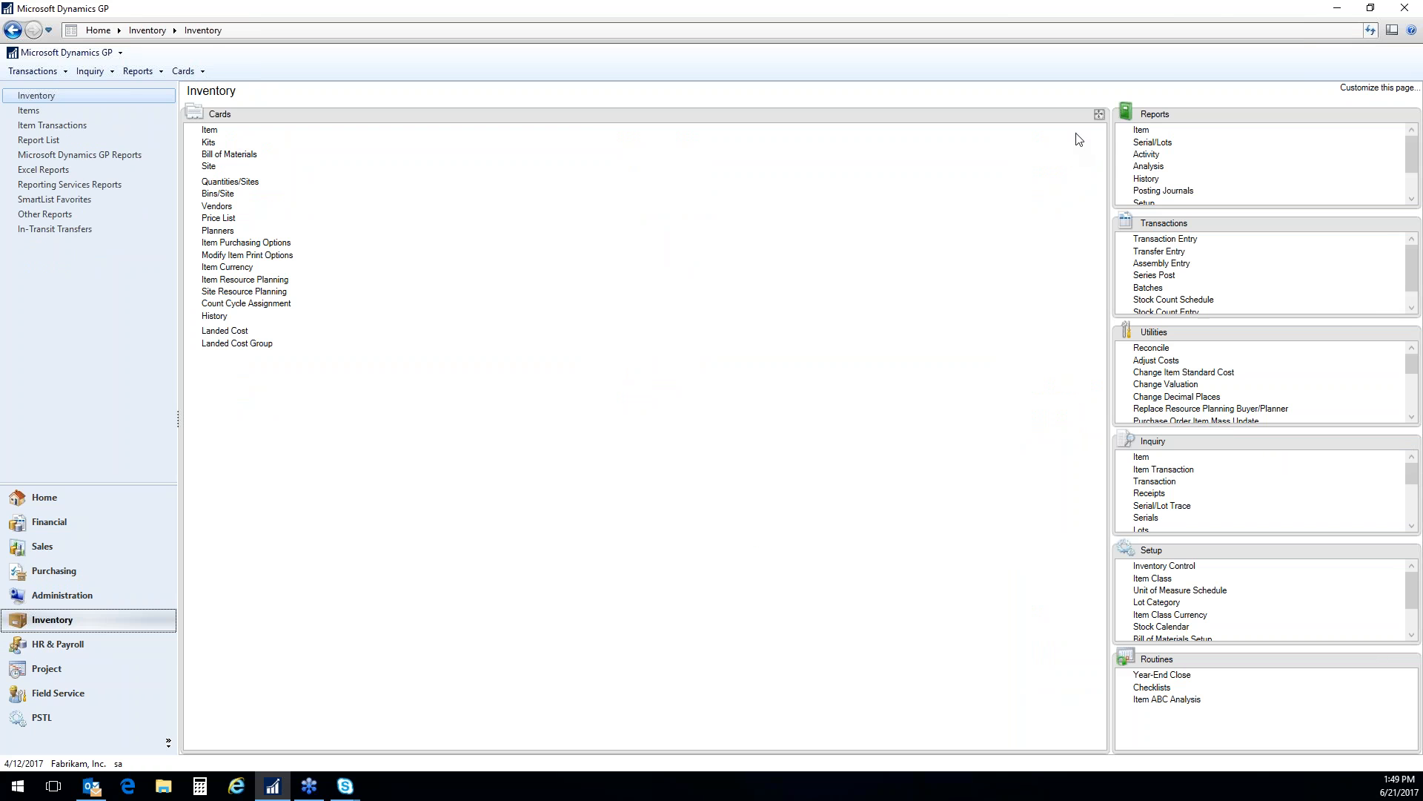
click(1099, 115)
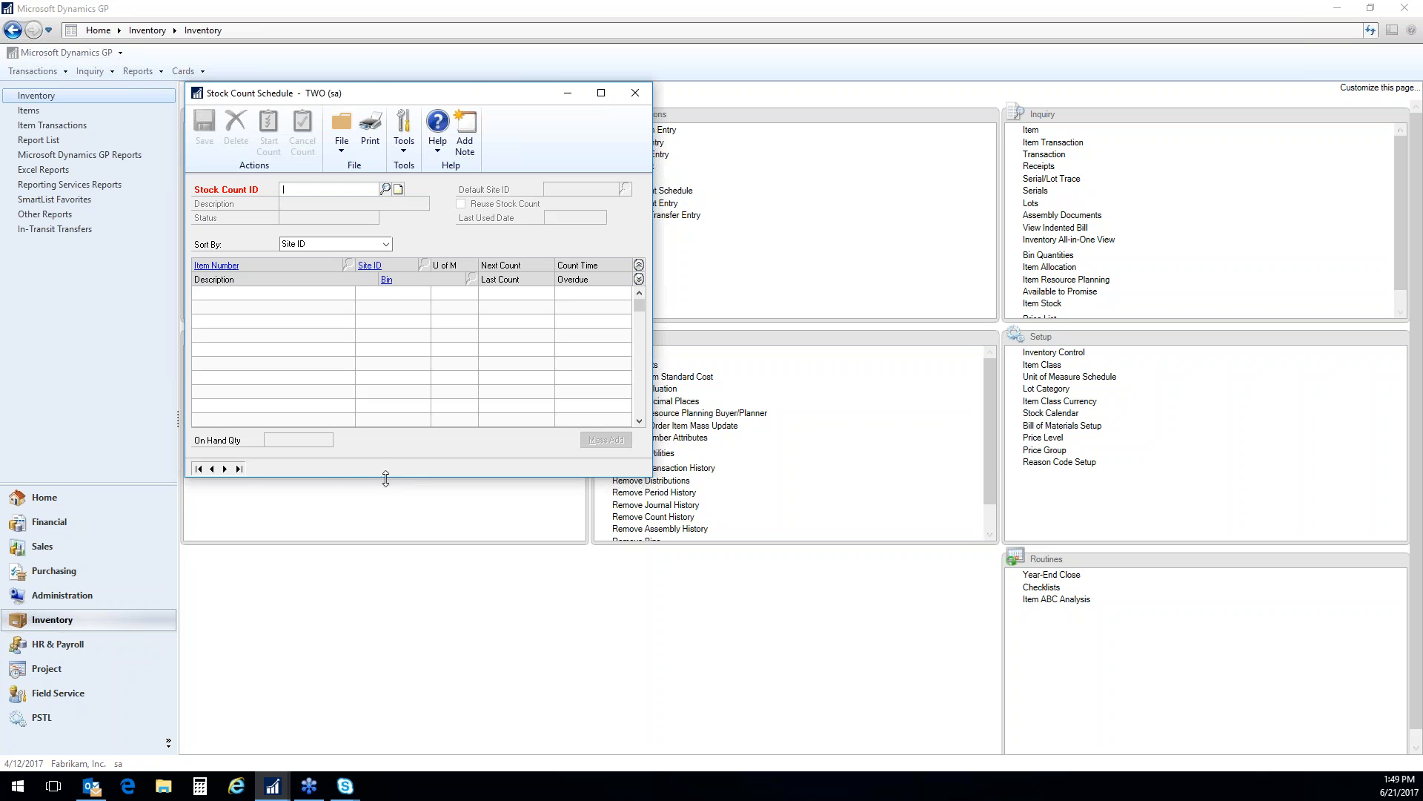
click(199, 468)
click(328, 205)
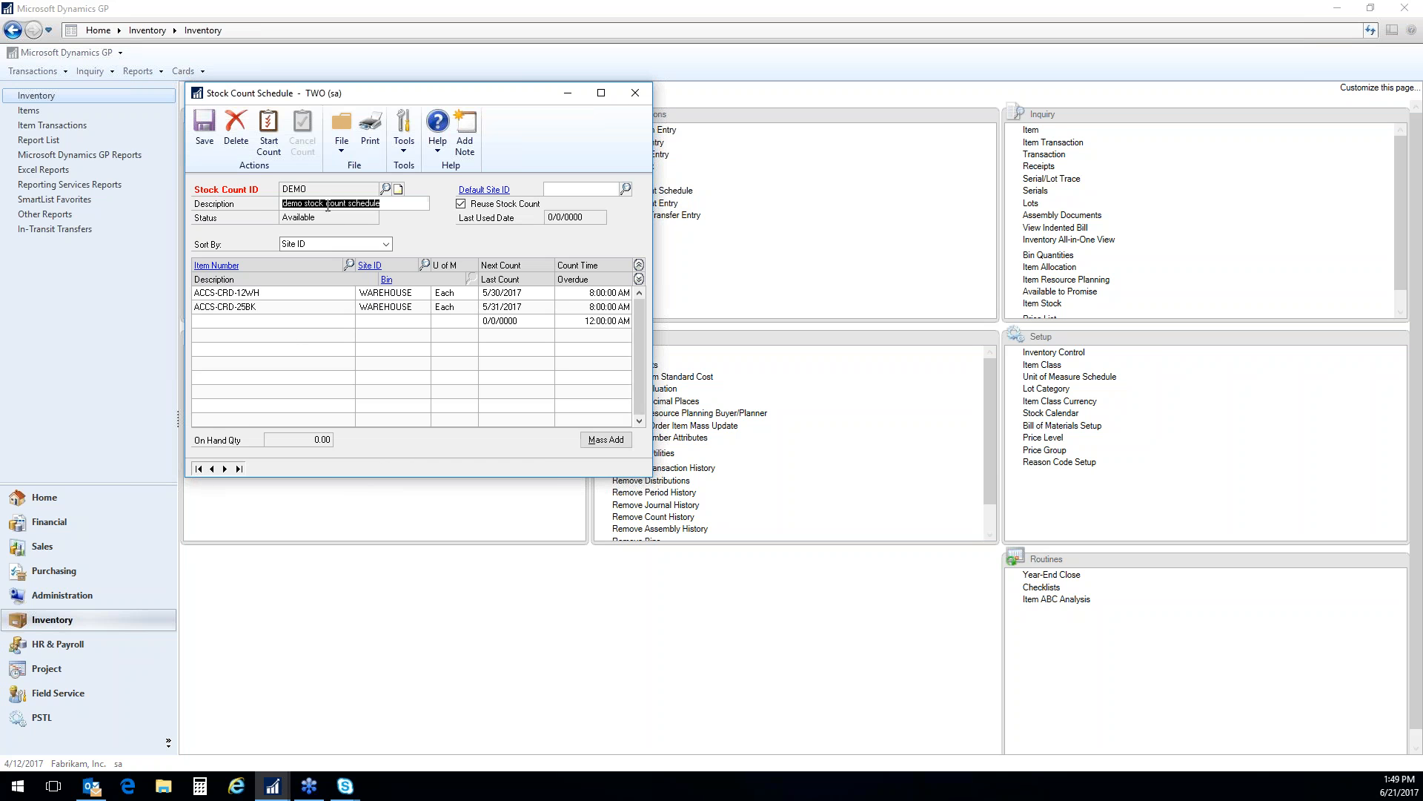
Start the DEMO stock count, skip its exception list, and print the count forms to screen with on-hand quantities and item lot or serial numbers
click(387, 204)
click(274, 148)
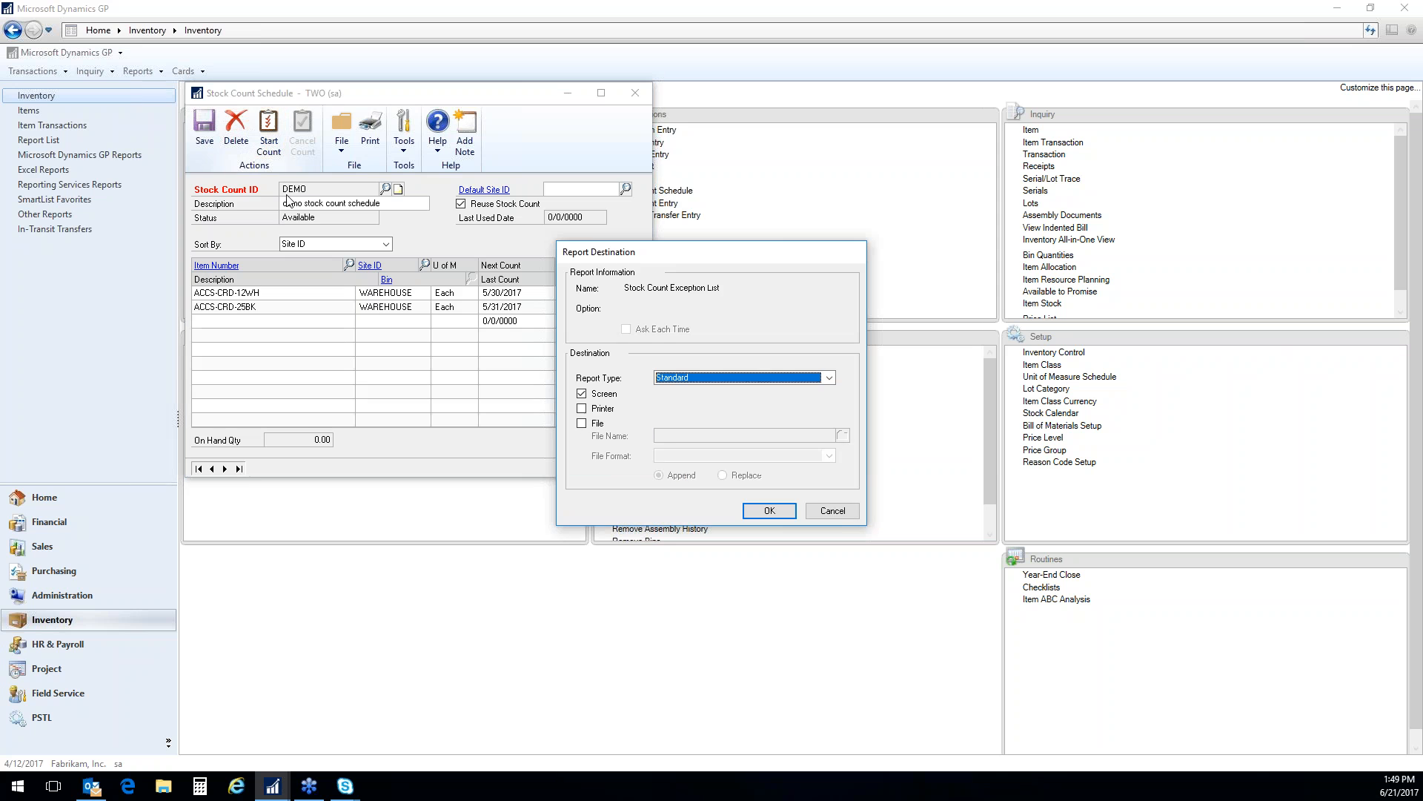
click(835, 512)
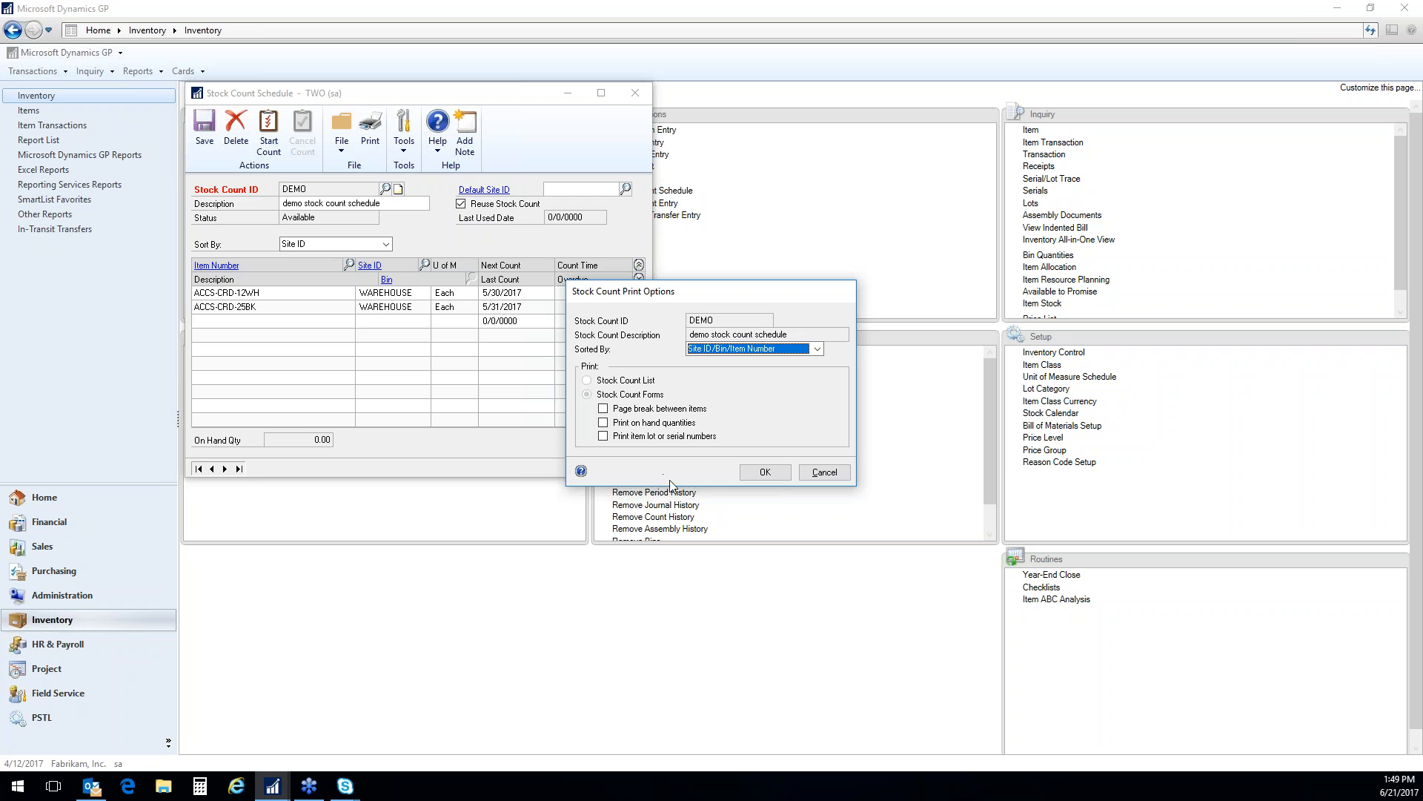
click(602, 422)
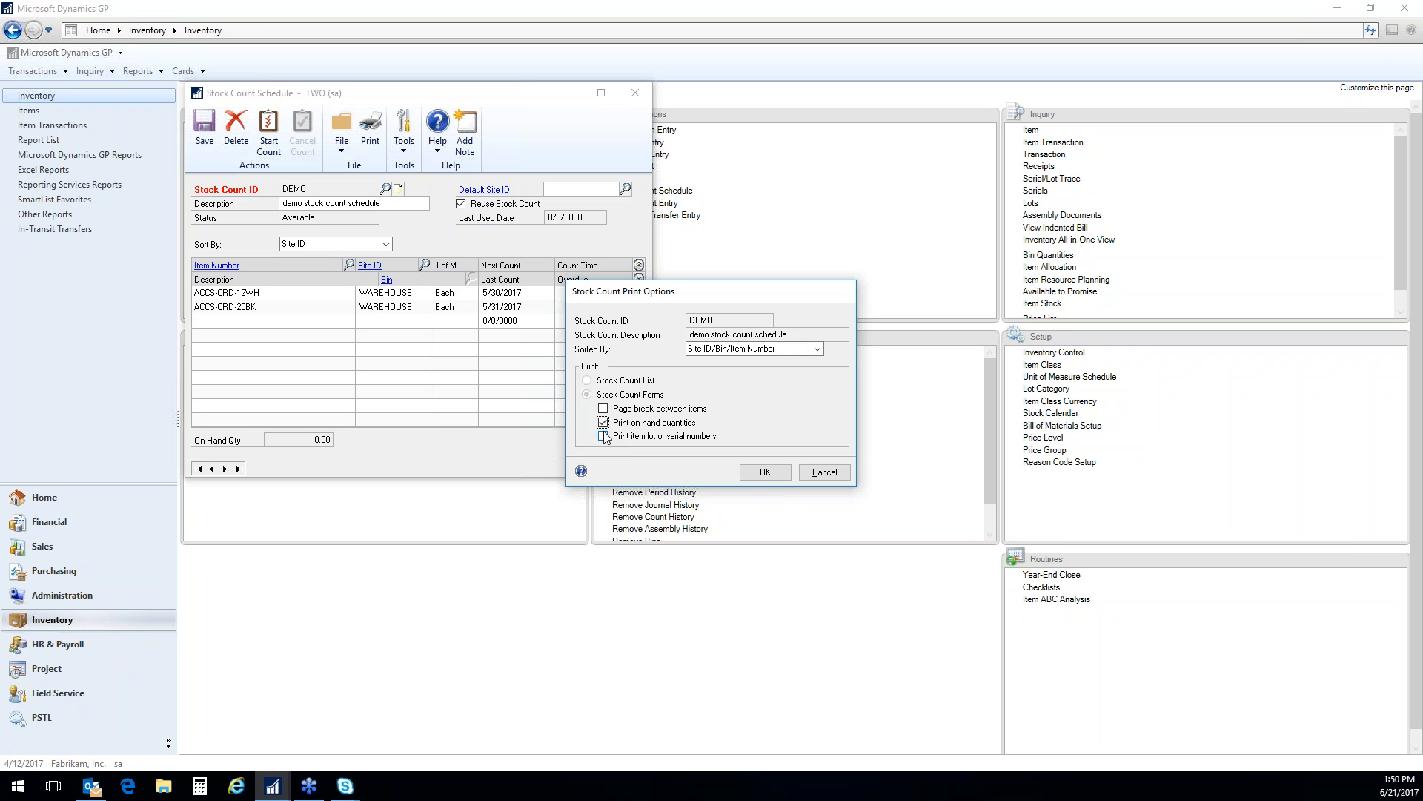
click(604, 436)
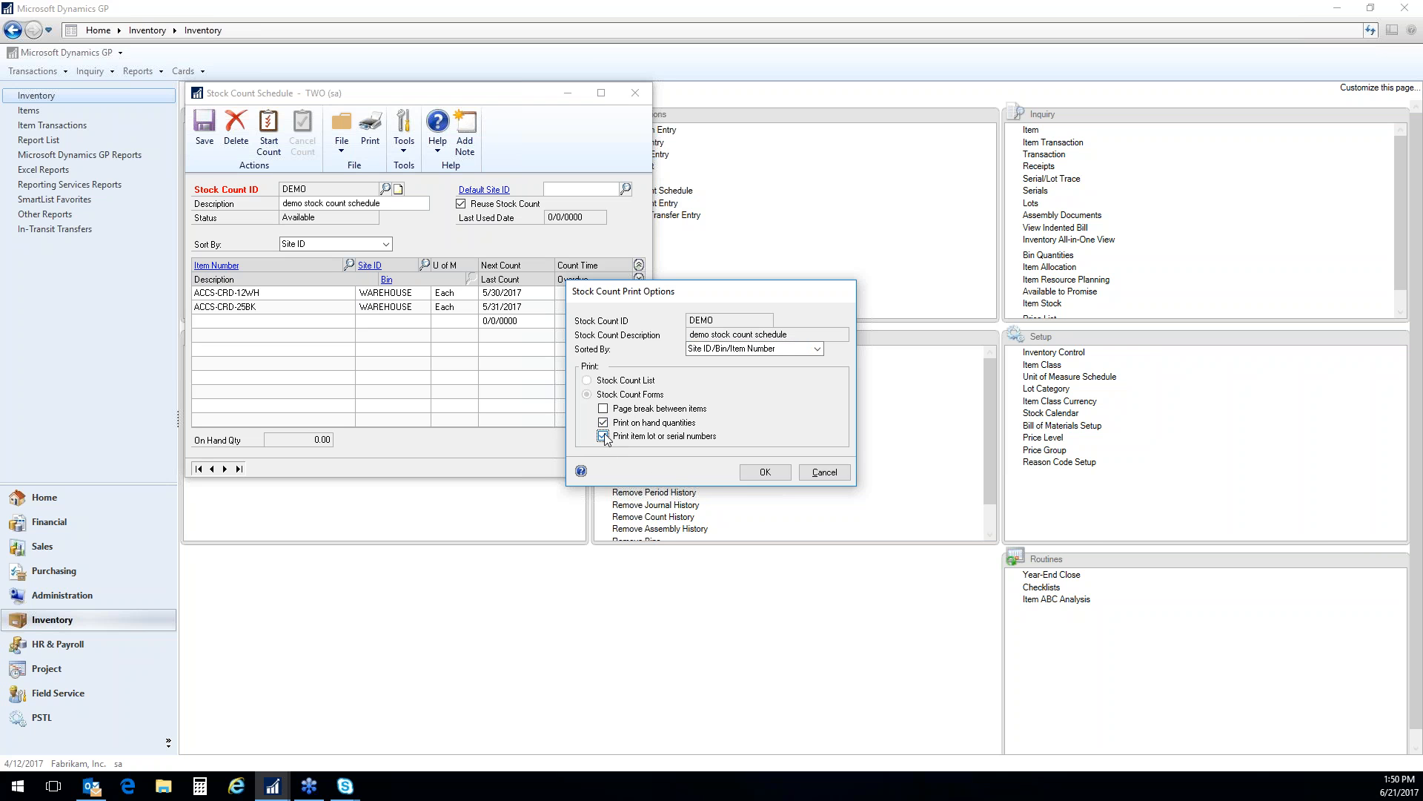
click(765, 472)
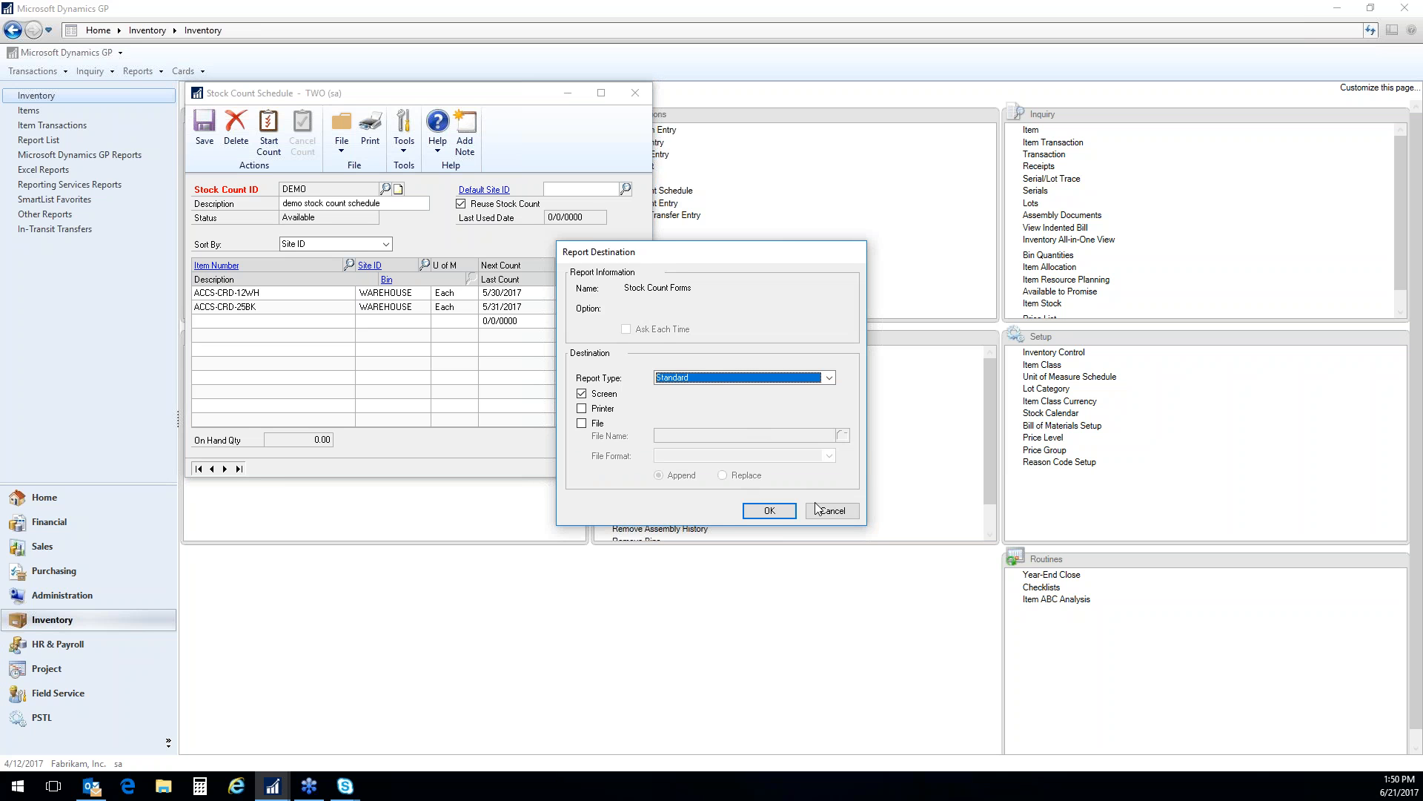
click(770, 511)
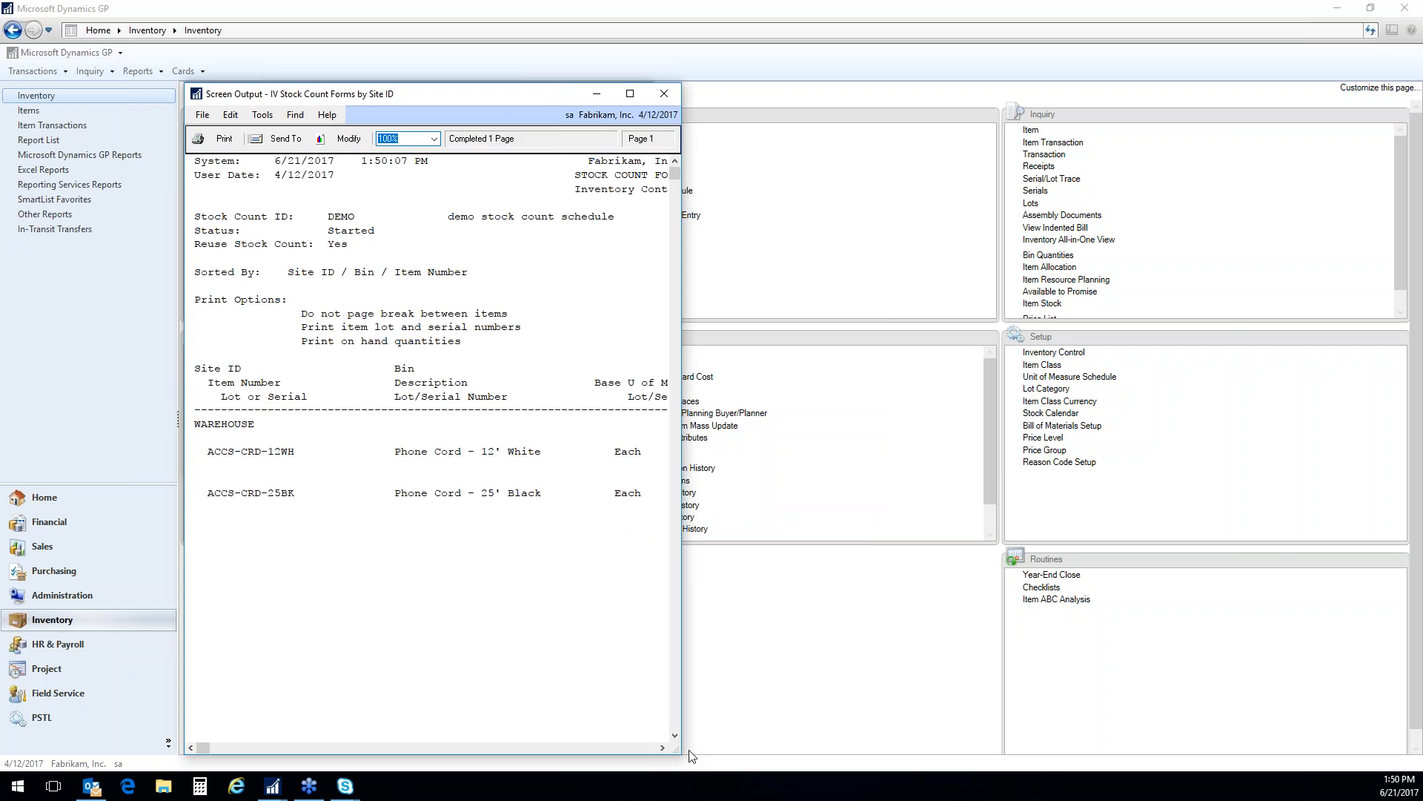
Enlarge the stock count form report, review its count columns and e-mail send options, and close it
drag(680, 753, 1275, 705)
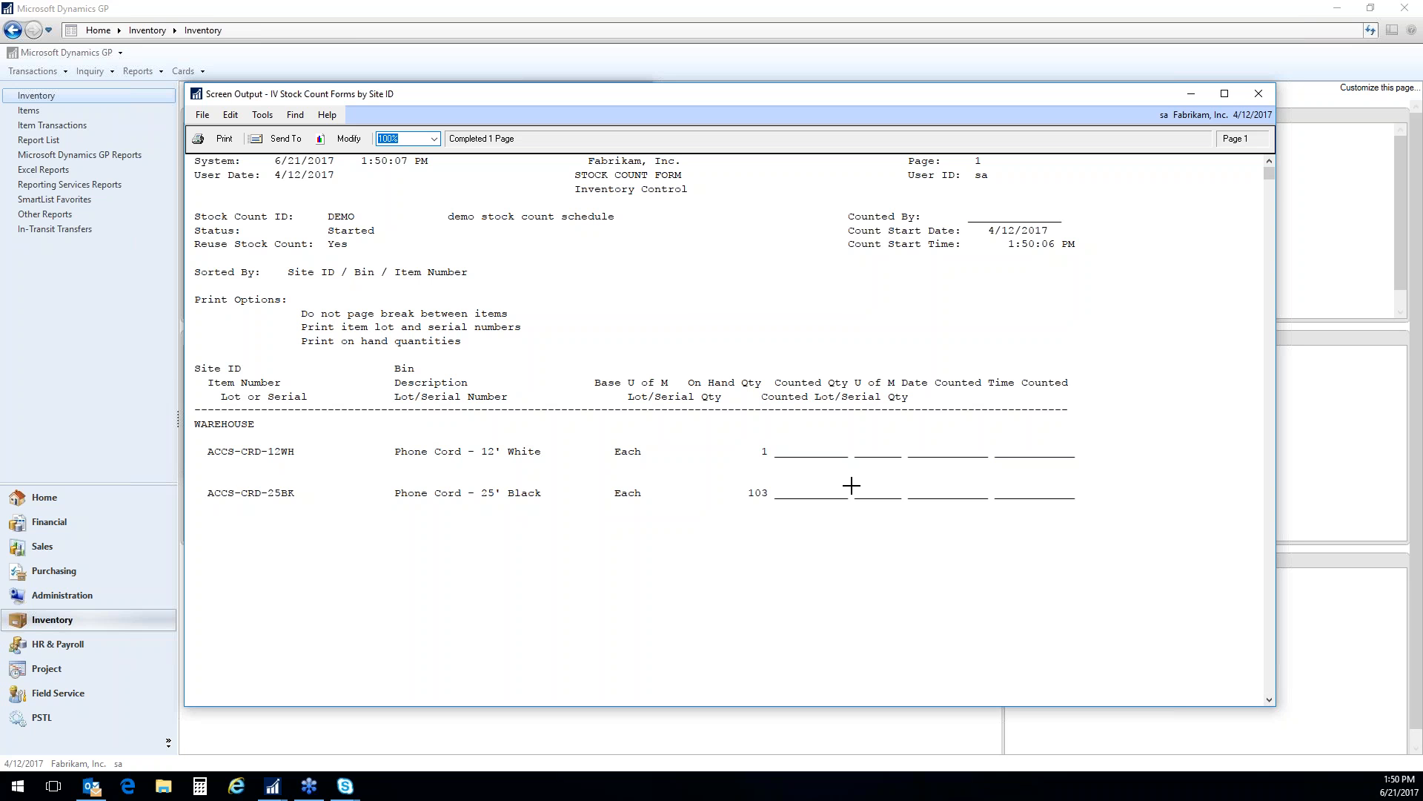
click(285, 138)
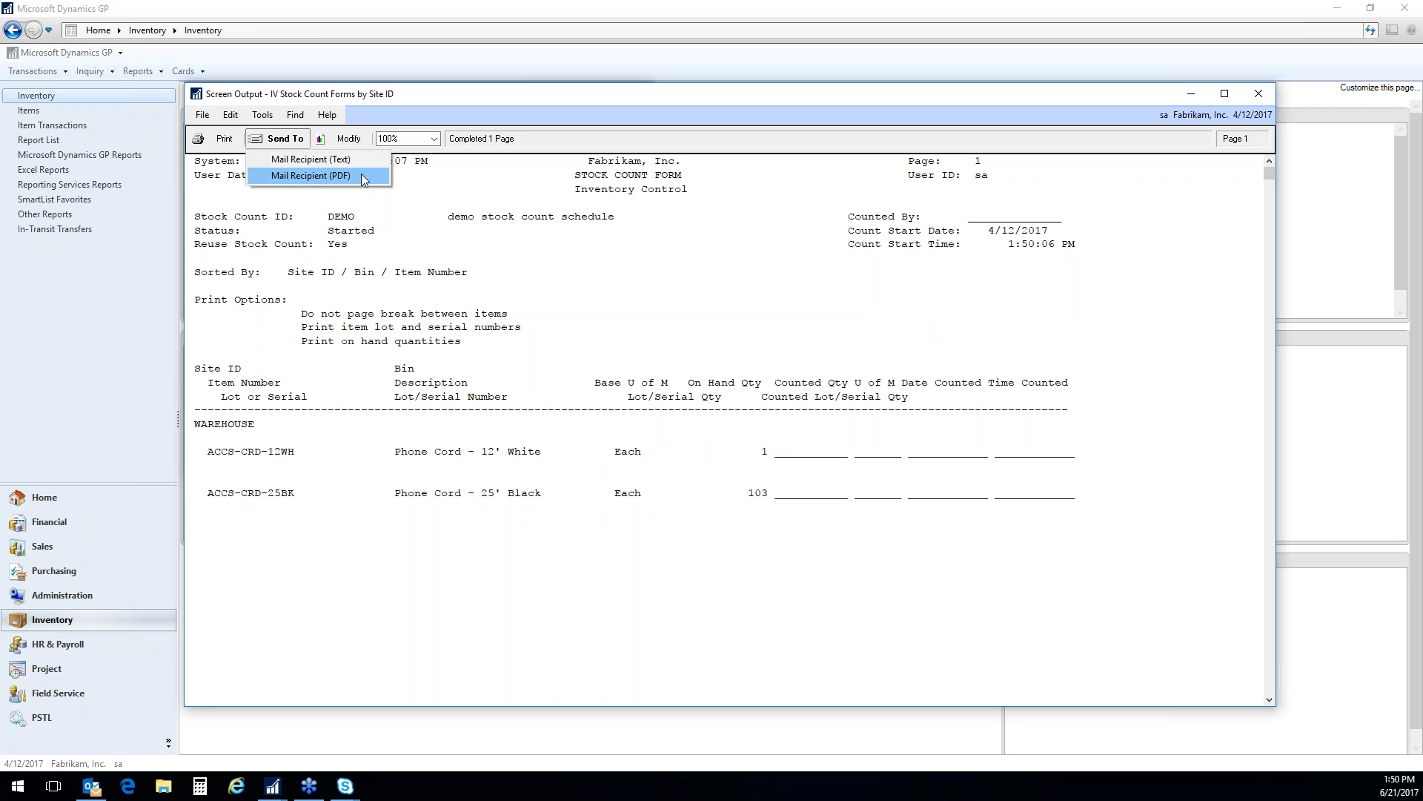
click(610, 272)
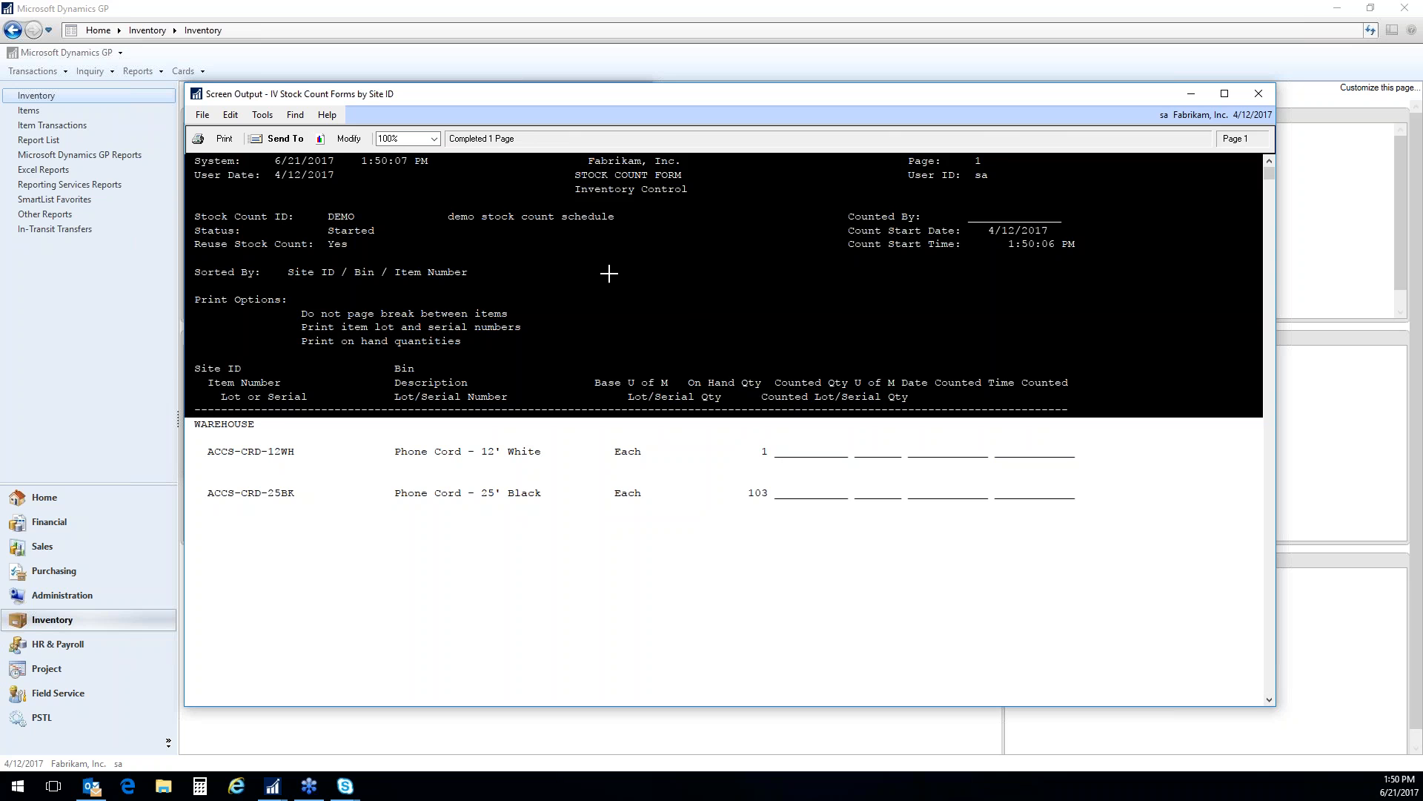
click(686, 592)
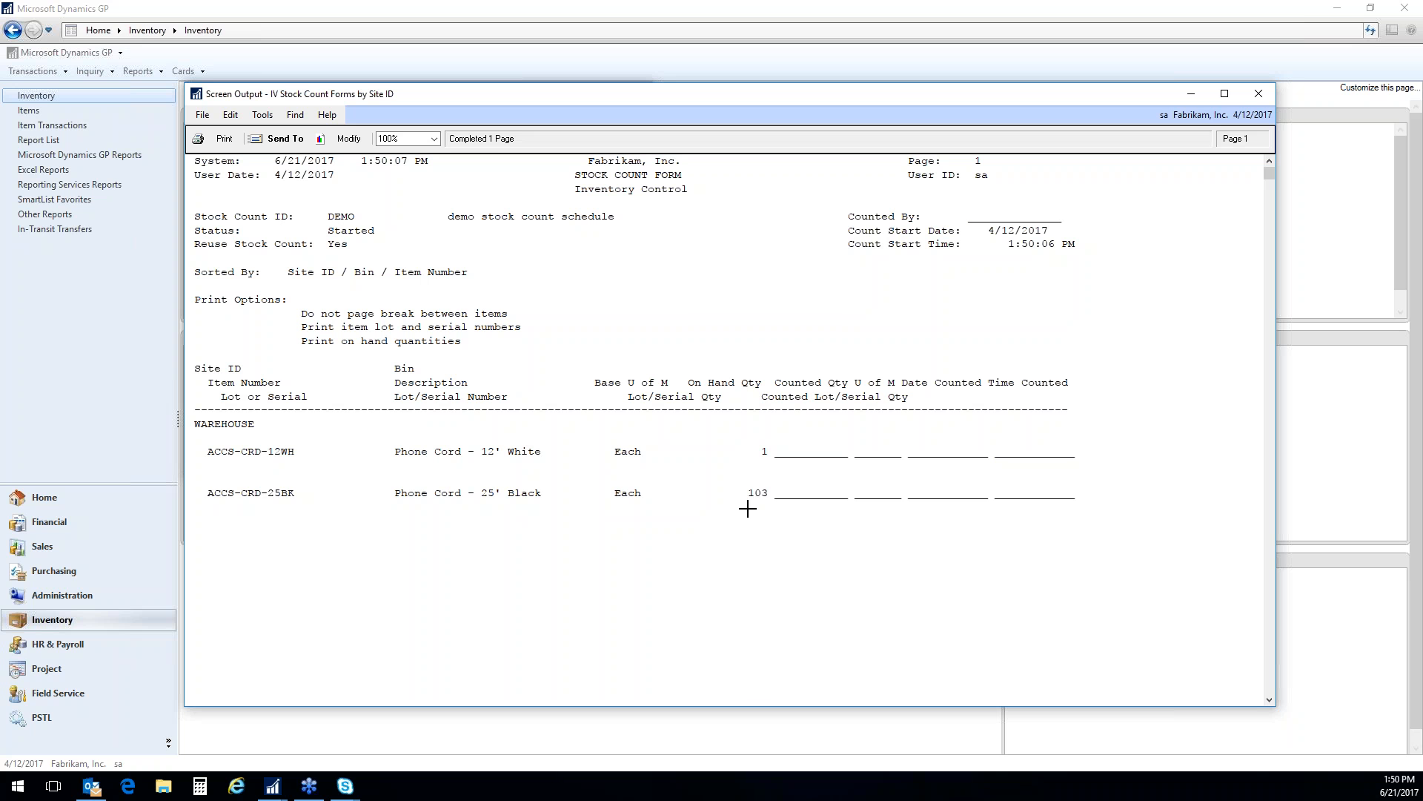
click(1258, 95)
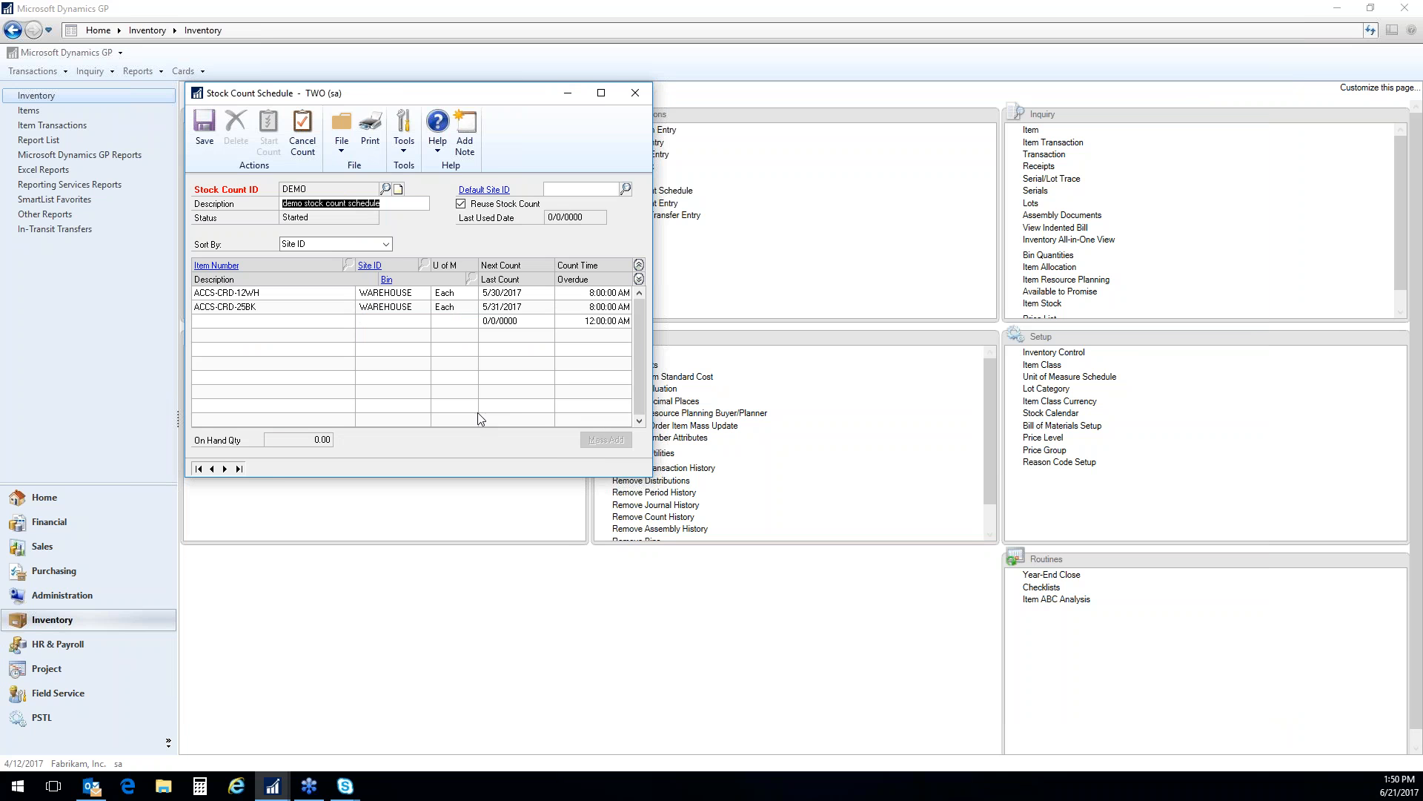
Cancel the started DEMO stock count and close the Stock Count Schedule window
click(303, 128)
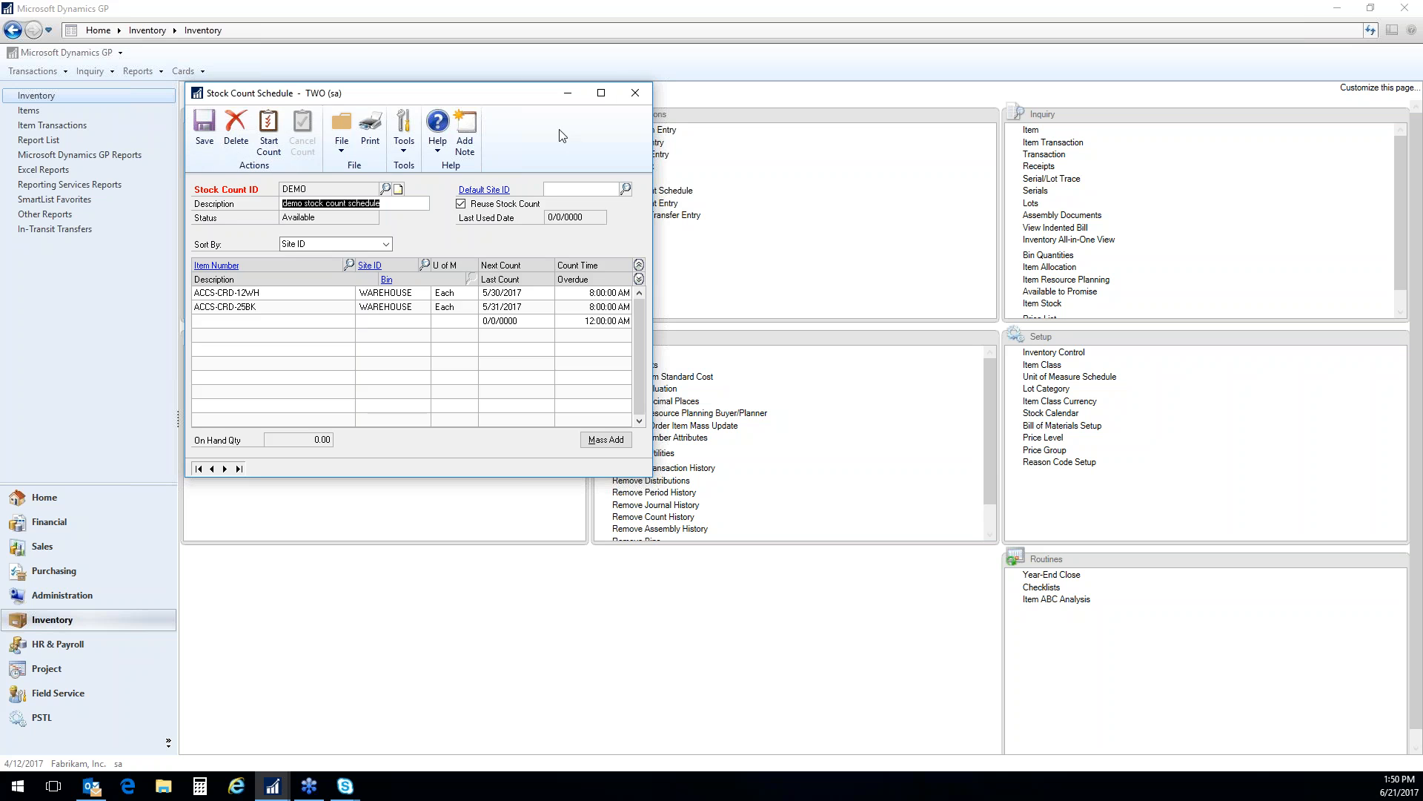
click(636, 94)
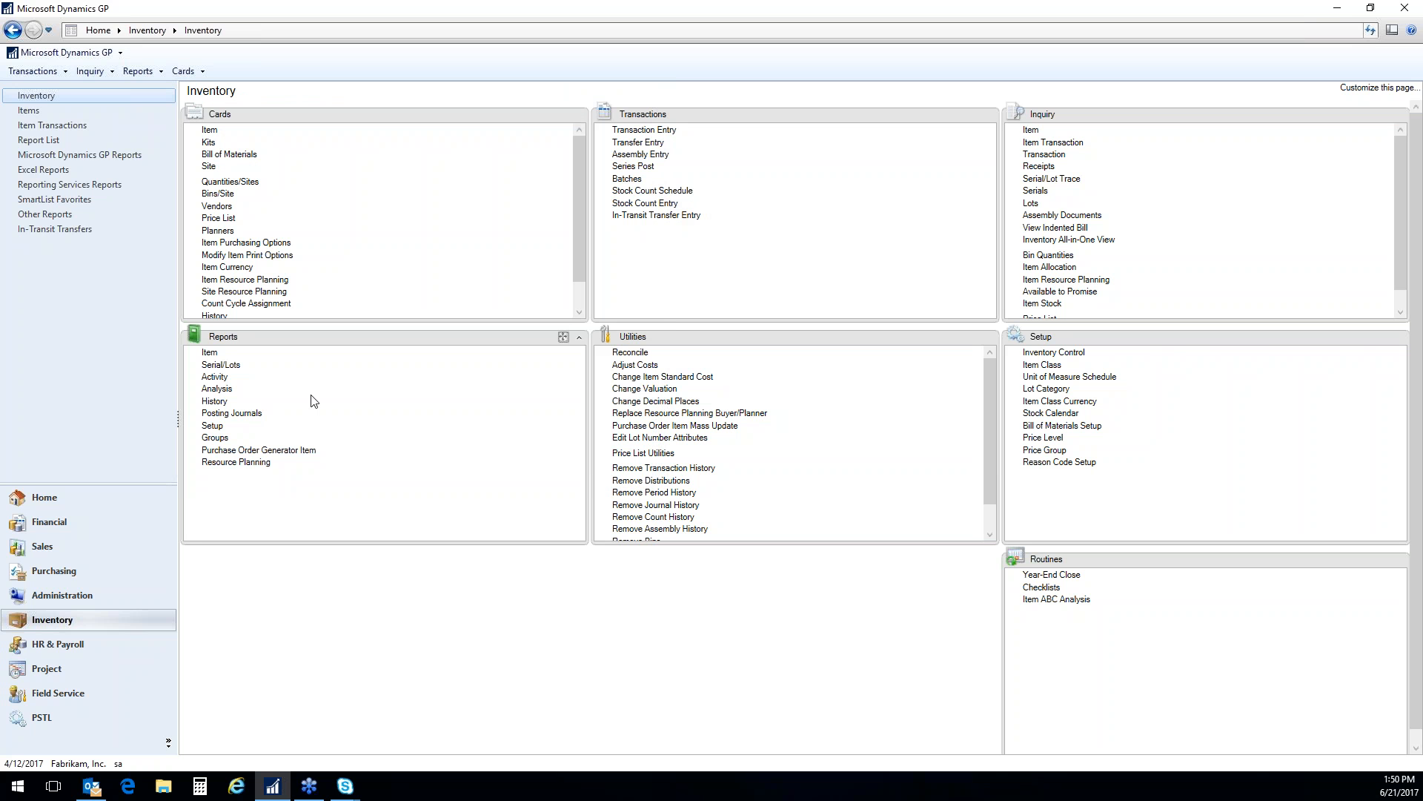
Open Stock Count Entry, review the setup of the PHYS reason code, and close both windows
click(648, 203)
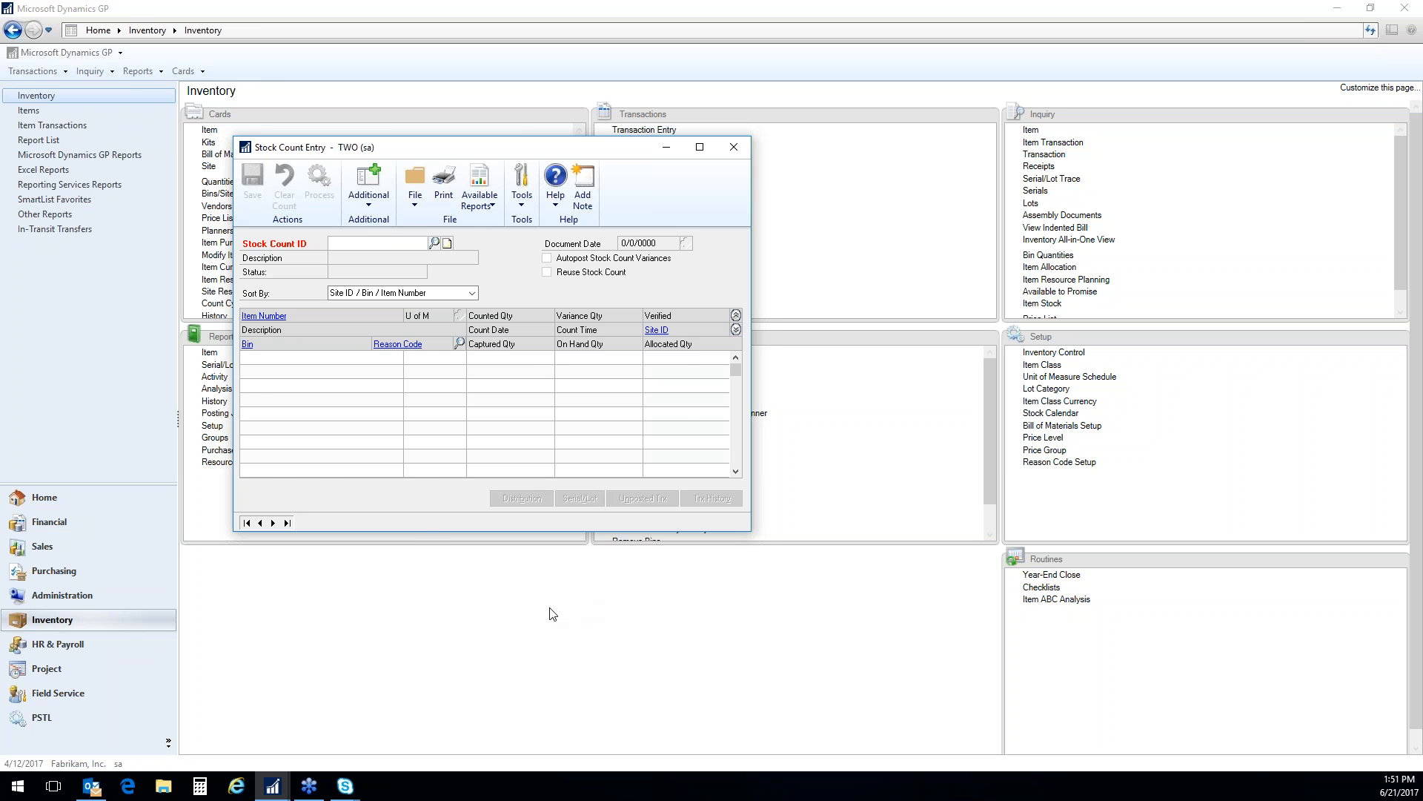
click(398, 345)
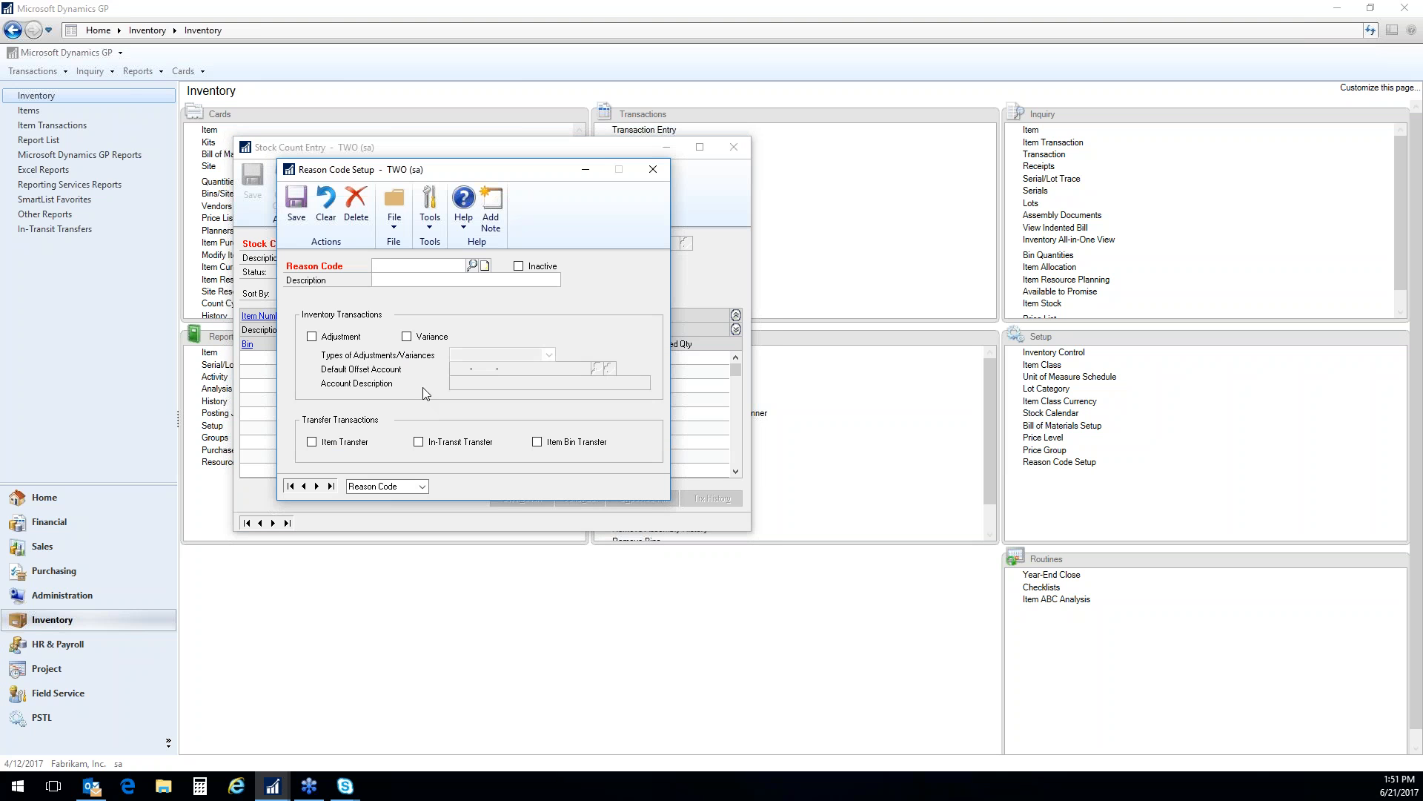
click(475, 269)
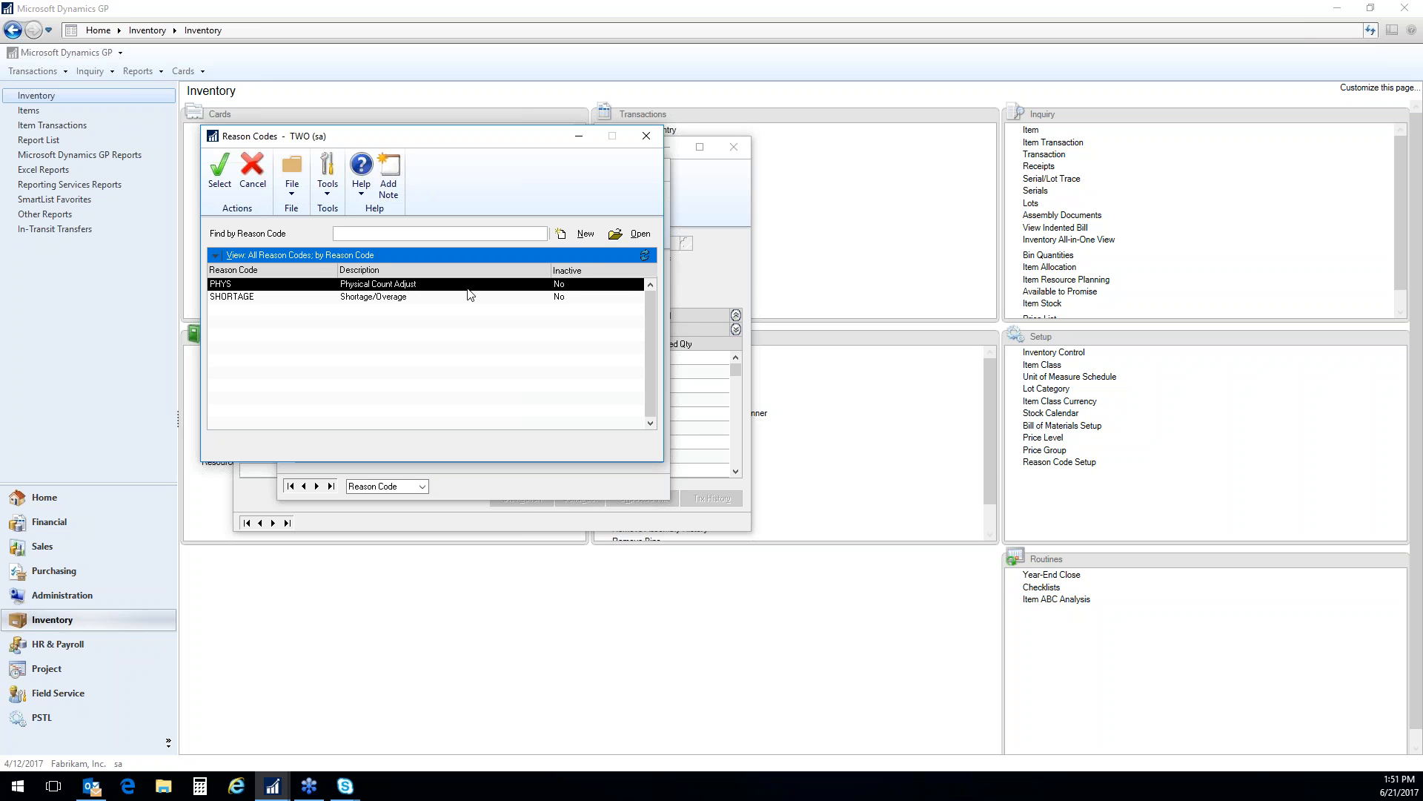
click(219, 168)
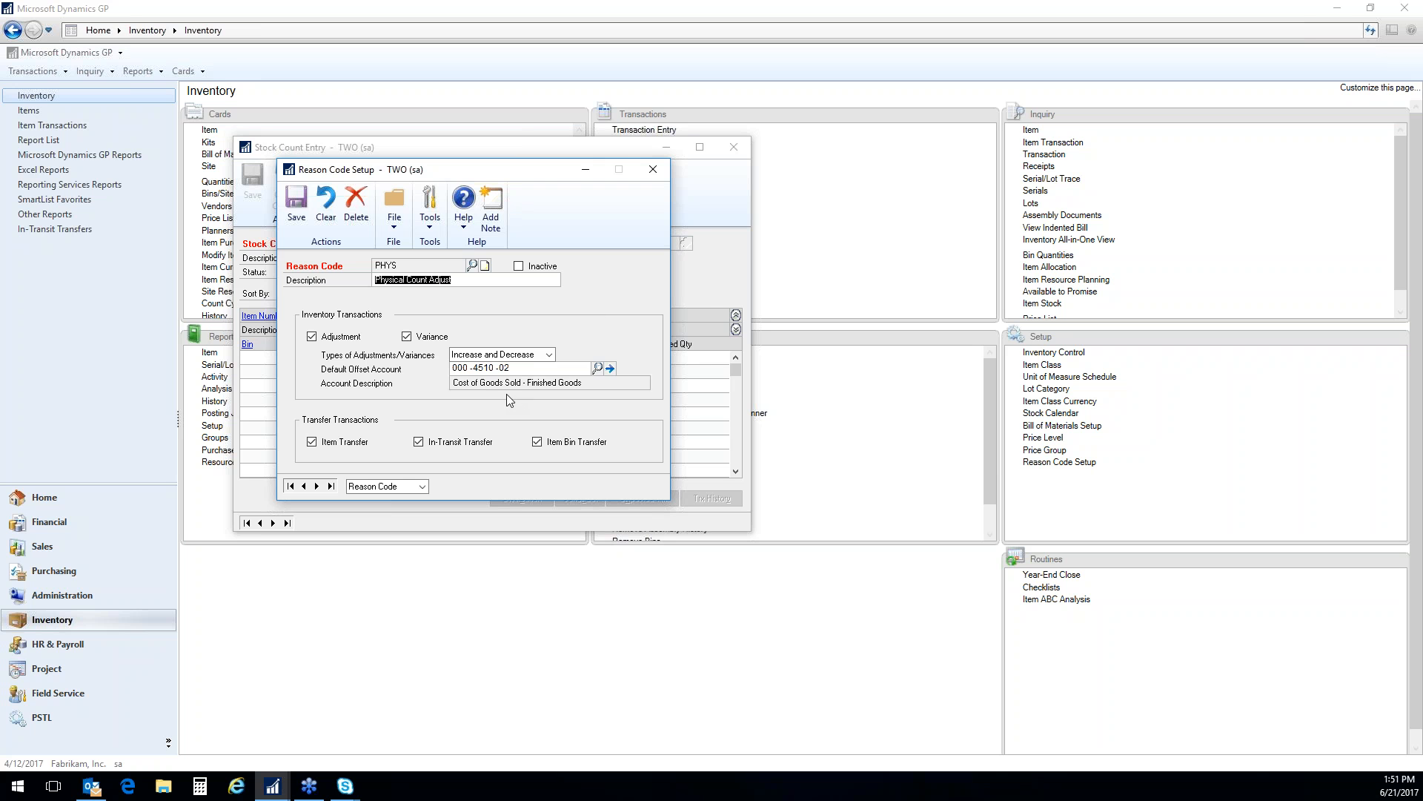
click(653, 171)
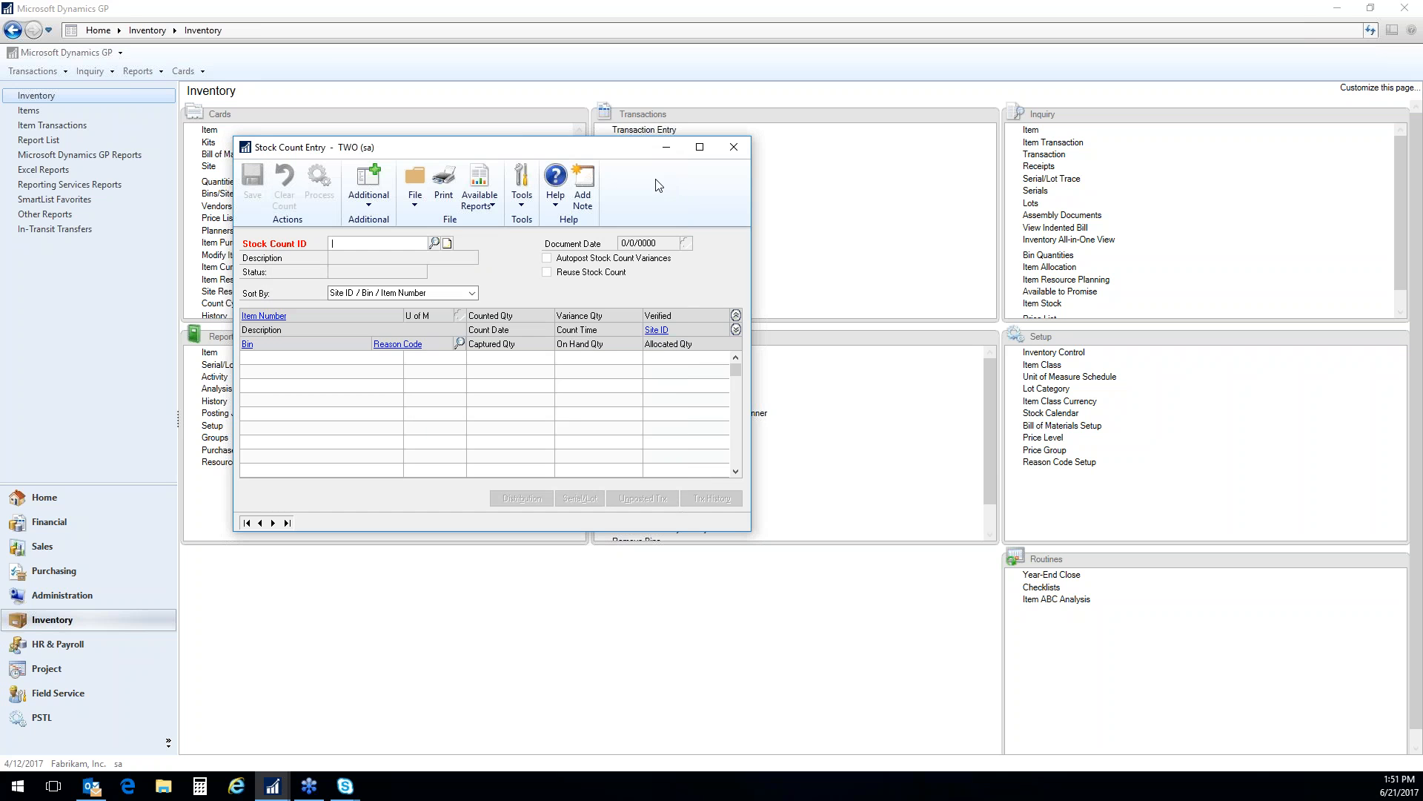
click(733, 146)
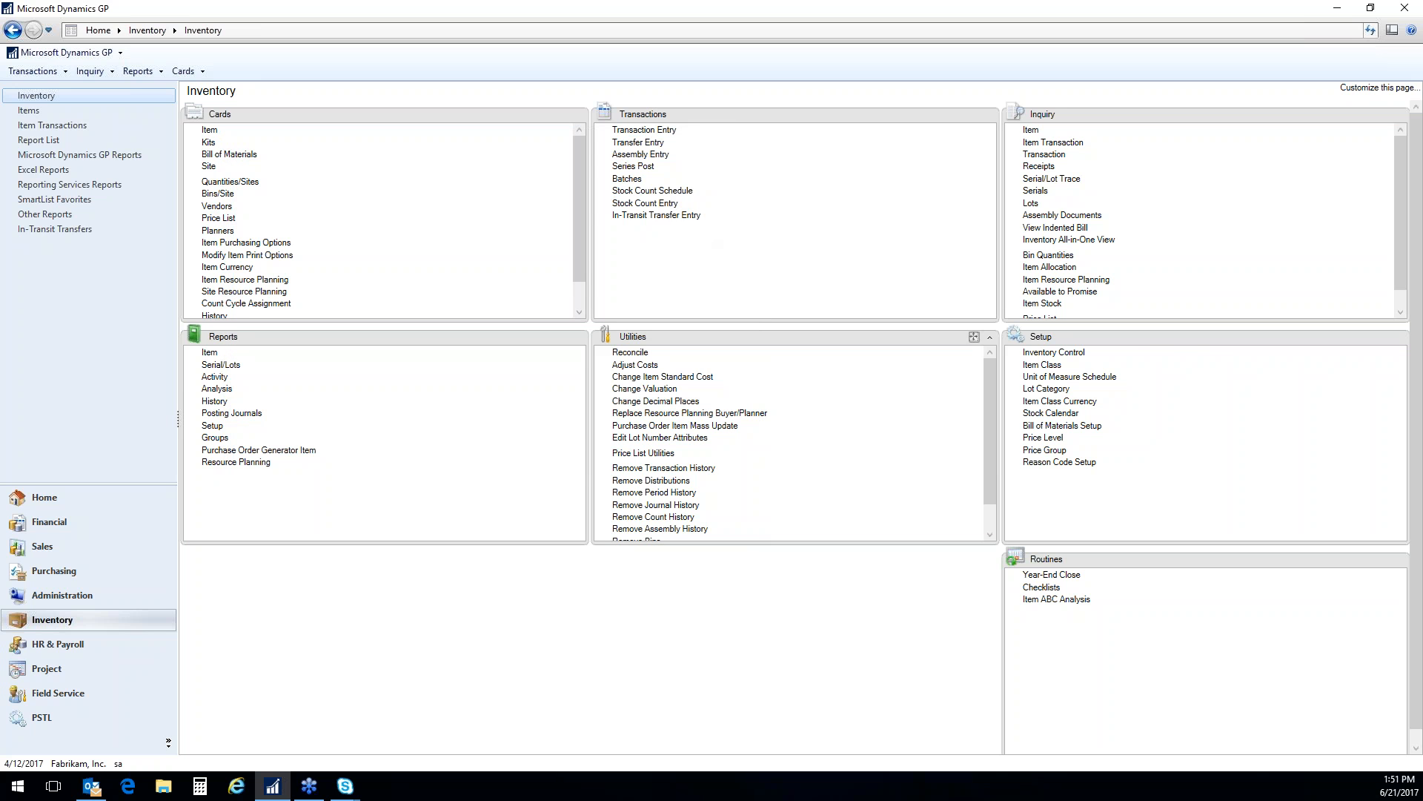
Open the Price List Utilities, view the available wizards, and cancel without running one
click(669, 454)
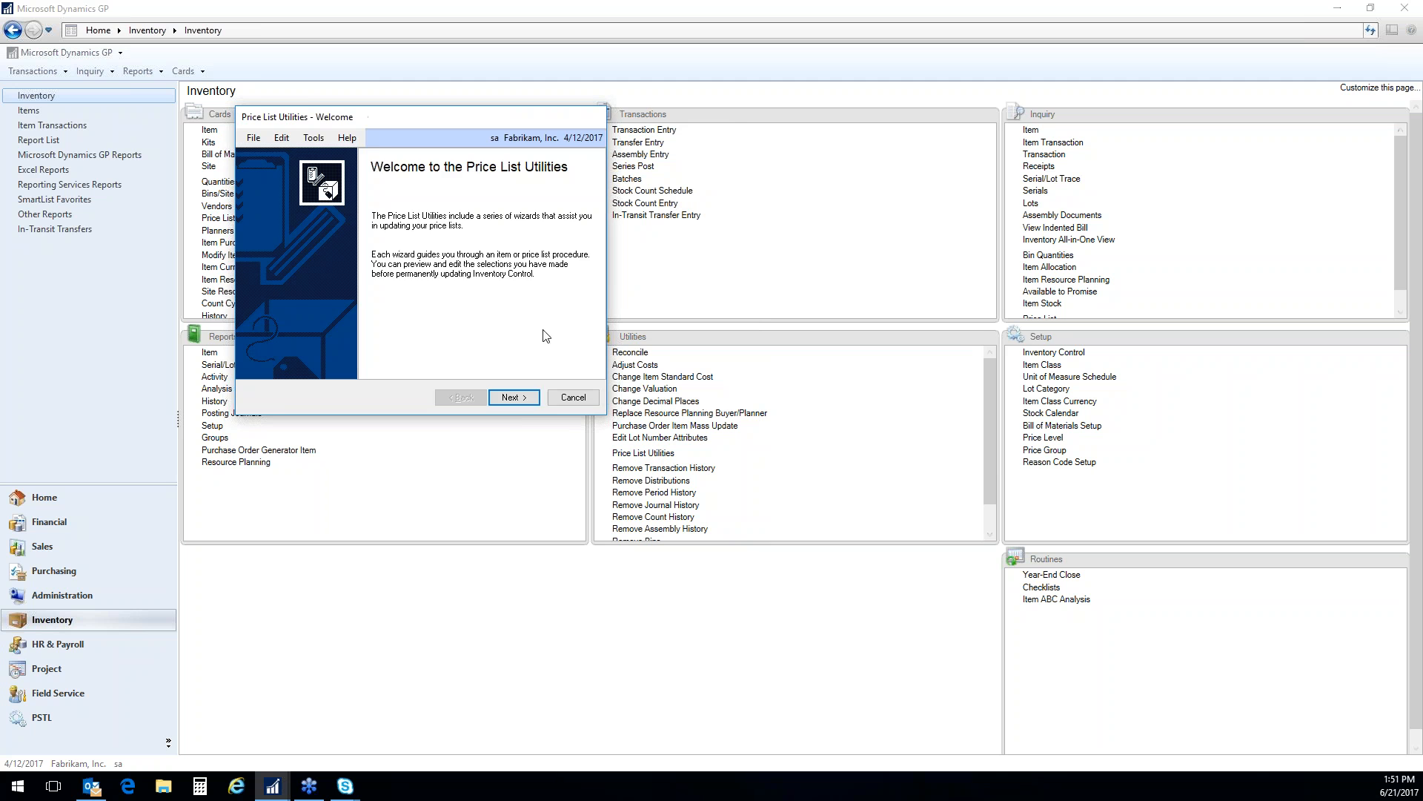
click(512, 398)
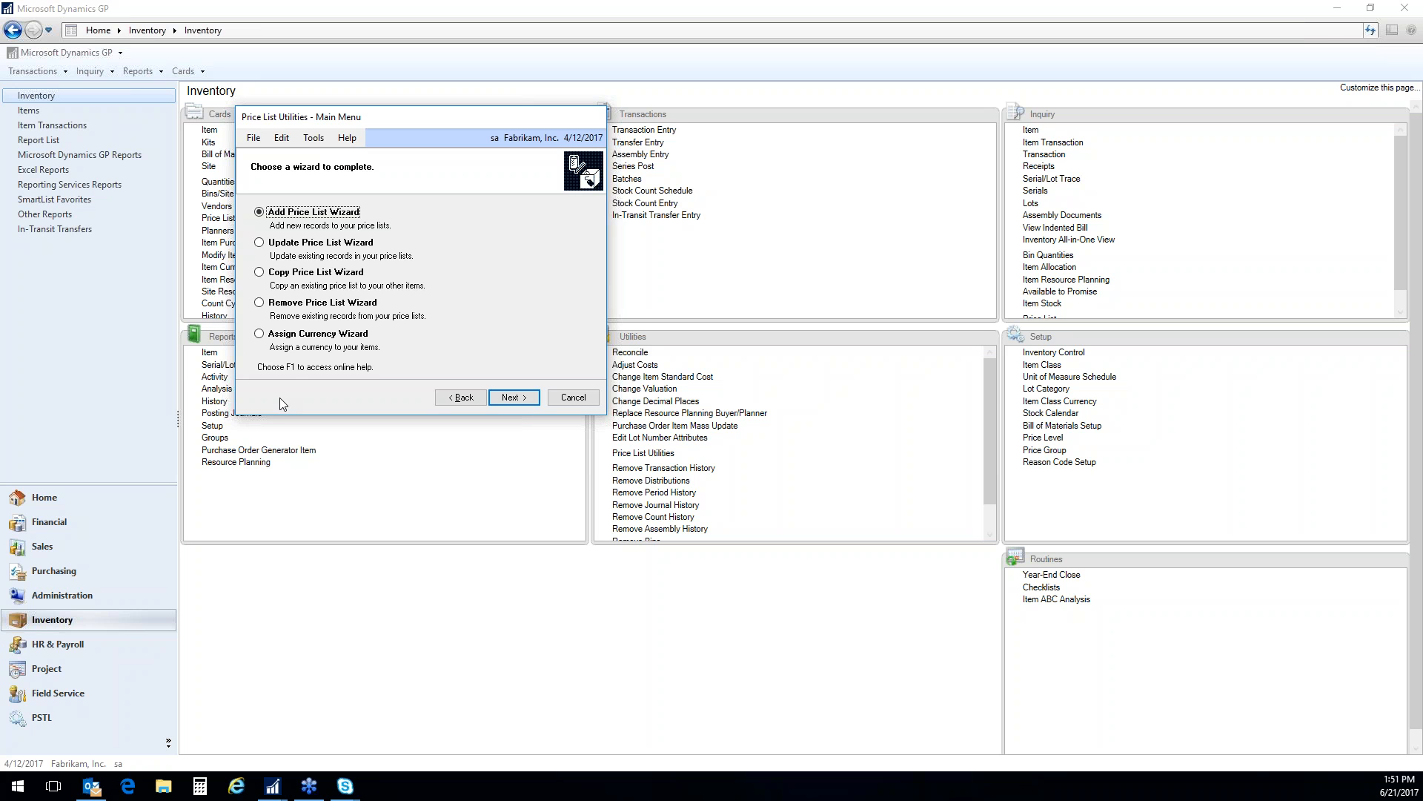
click(573, 397)
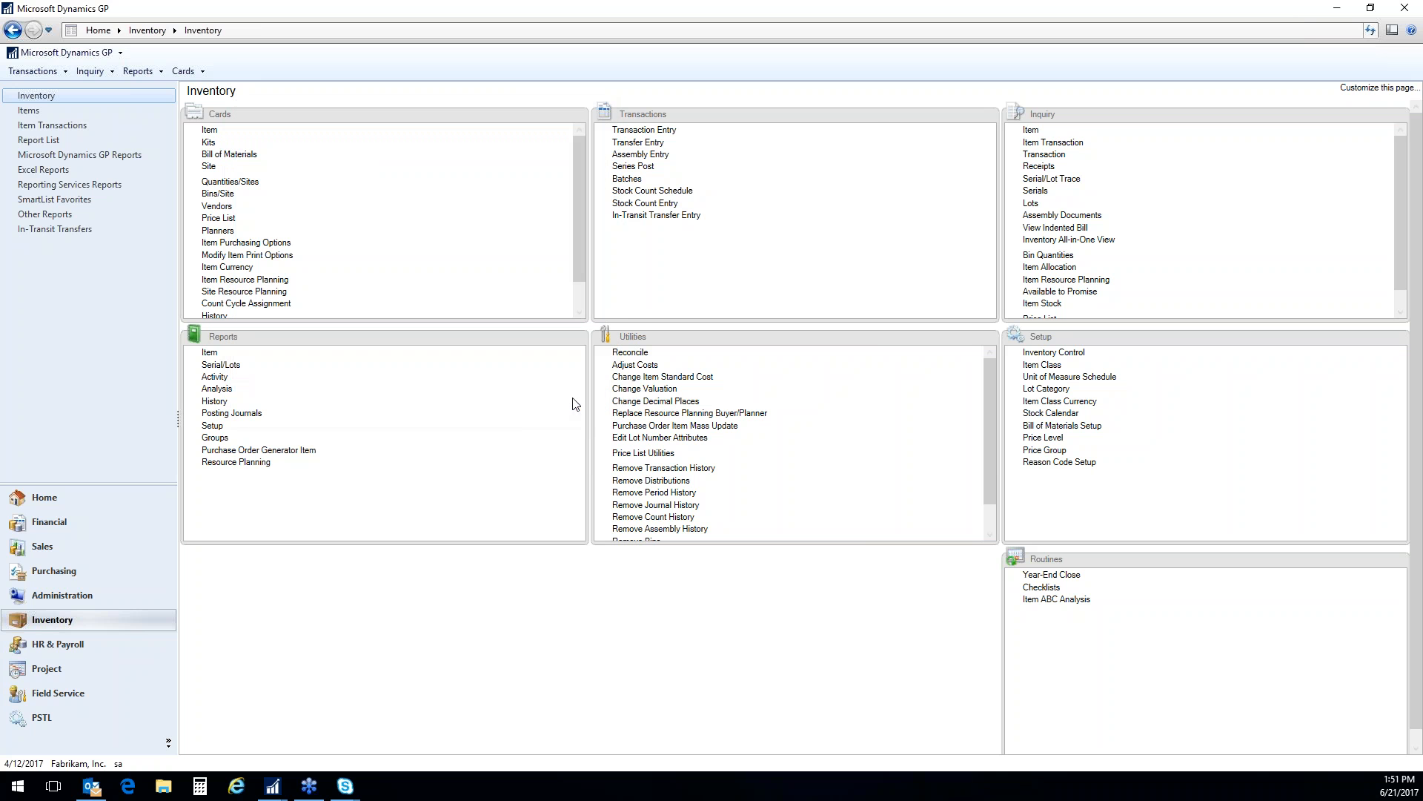
Open the Item Stock Inquiry for item 100XLG and review its transactions from the earliest to the latest
click(1042, 303)
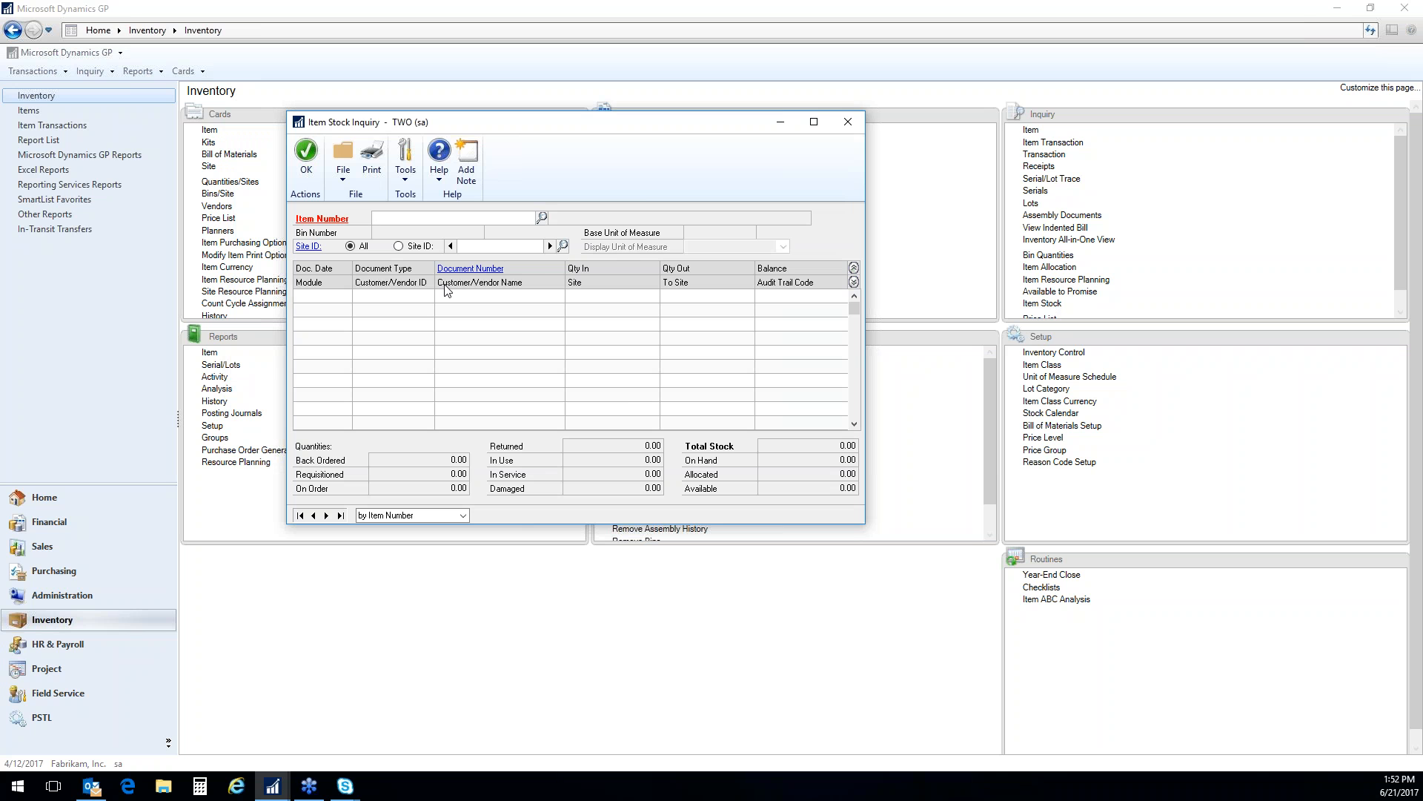
text(100)
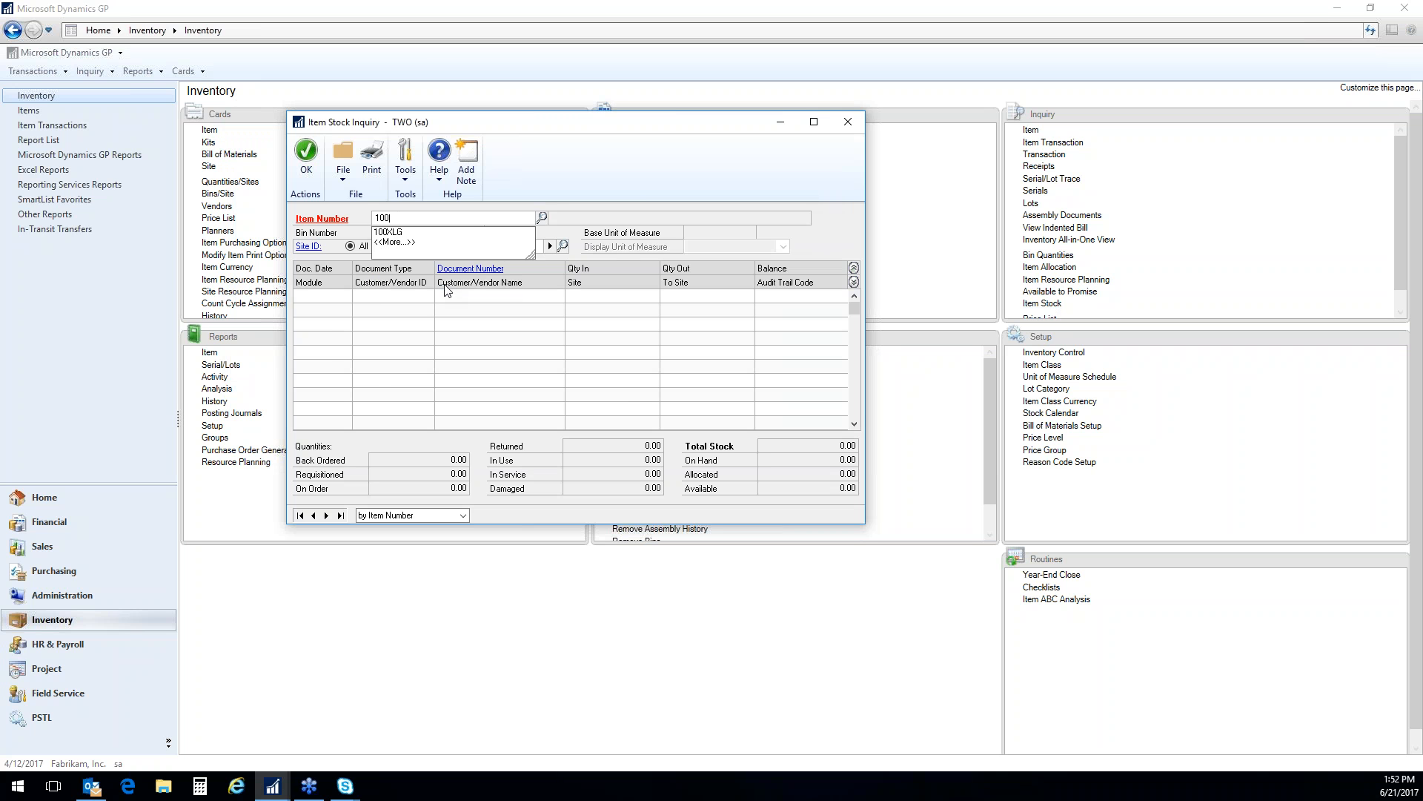
key(Tab)
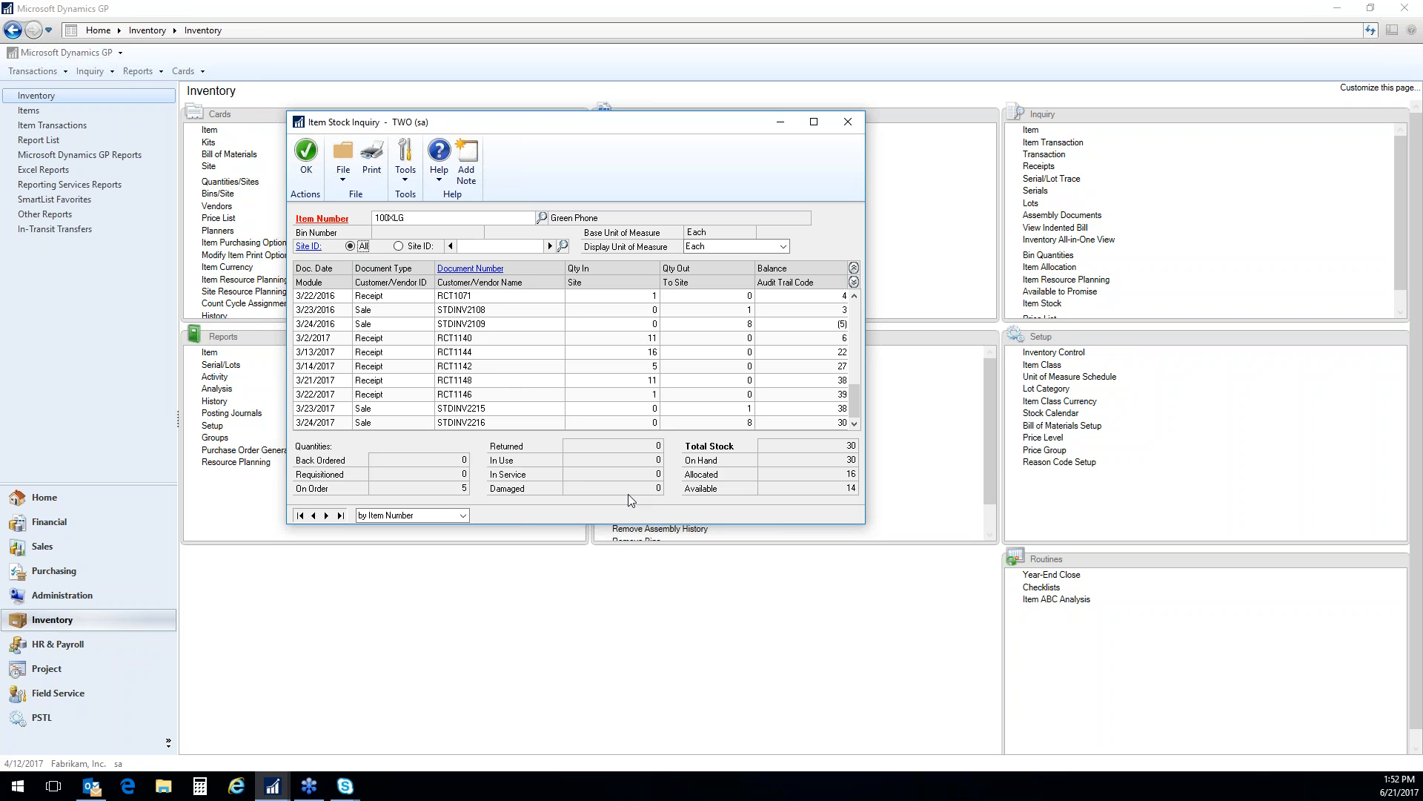
drag(854, 404, 854, 308)
click(404, 301)
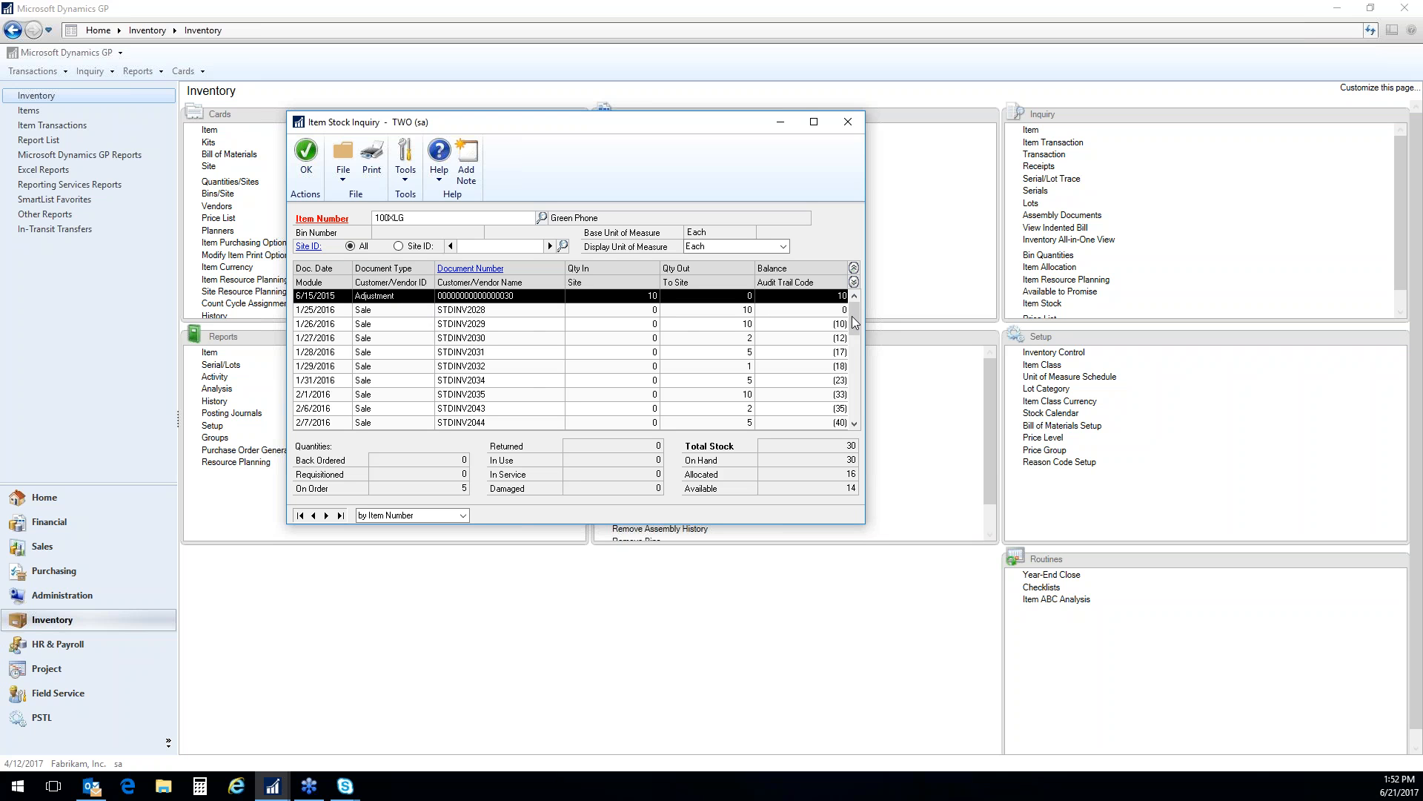
drag(854, 322, 854, 401)
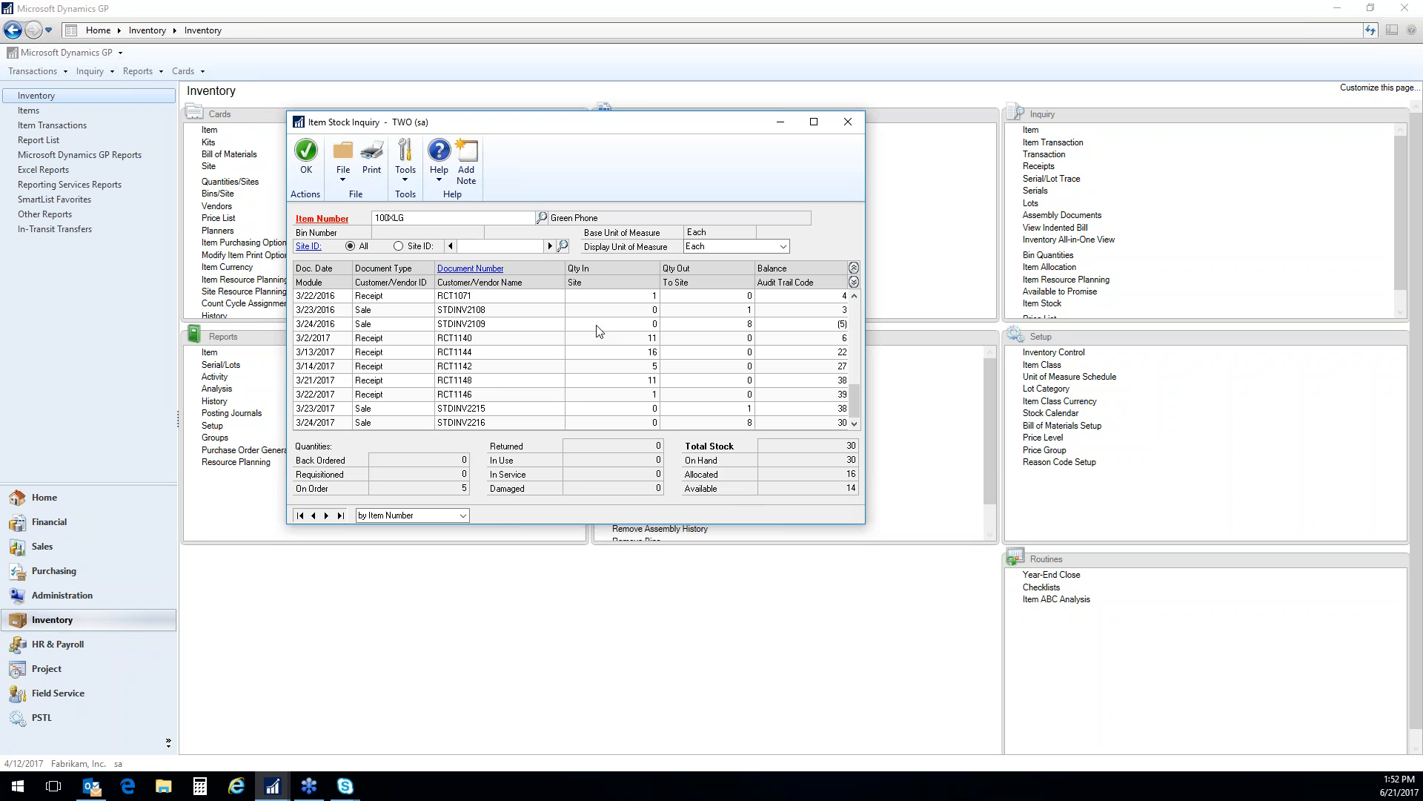
Look up item 2GPROC in the Item Stock Inquiry and close the inquiry window
drag(421, 222, 327, 220)
text(2GPROC)
click(363, 245)
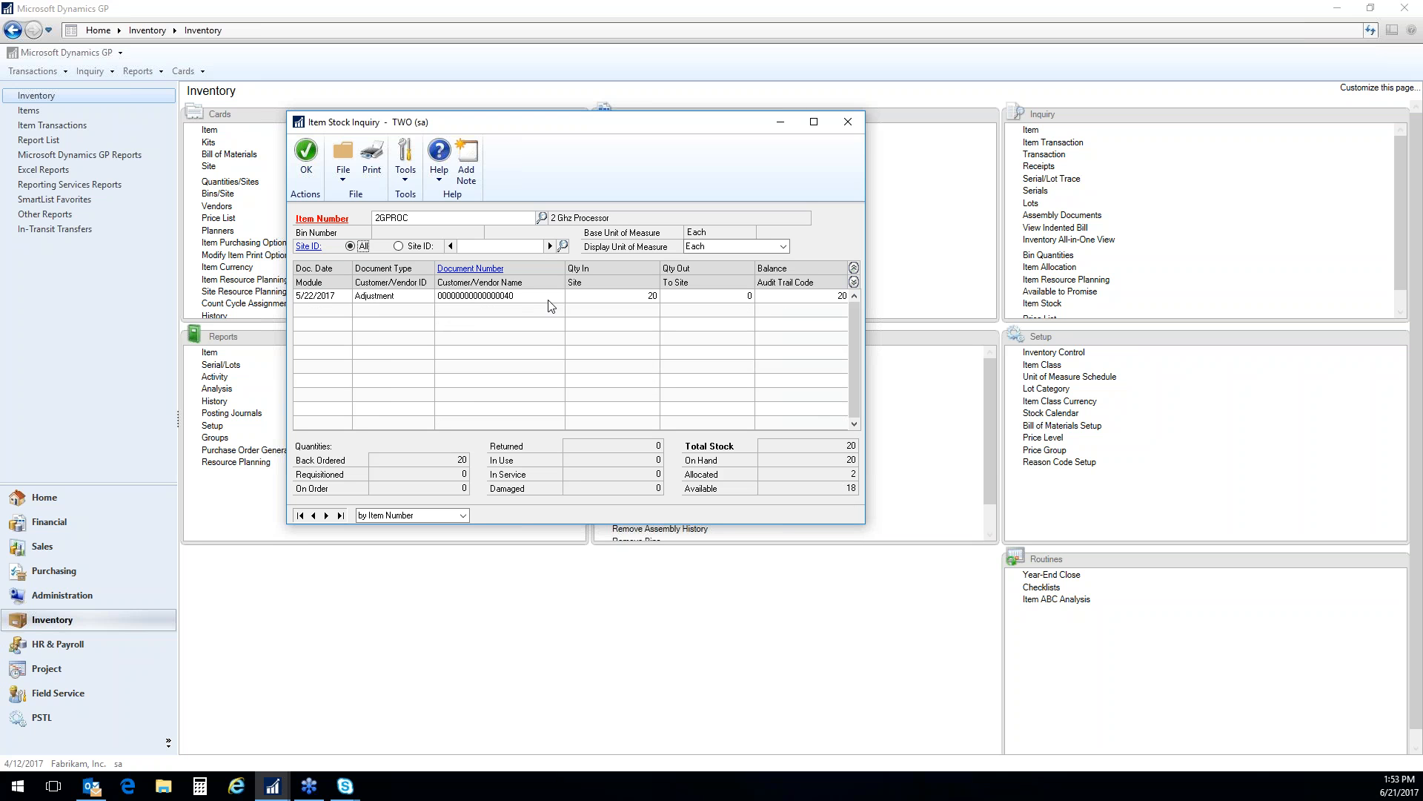
click(847, 122)
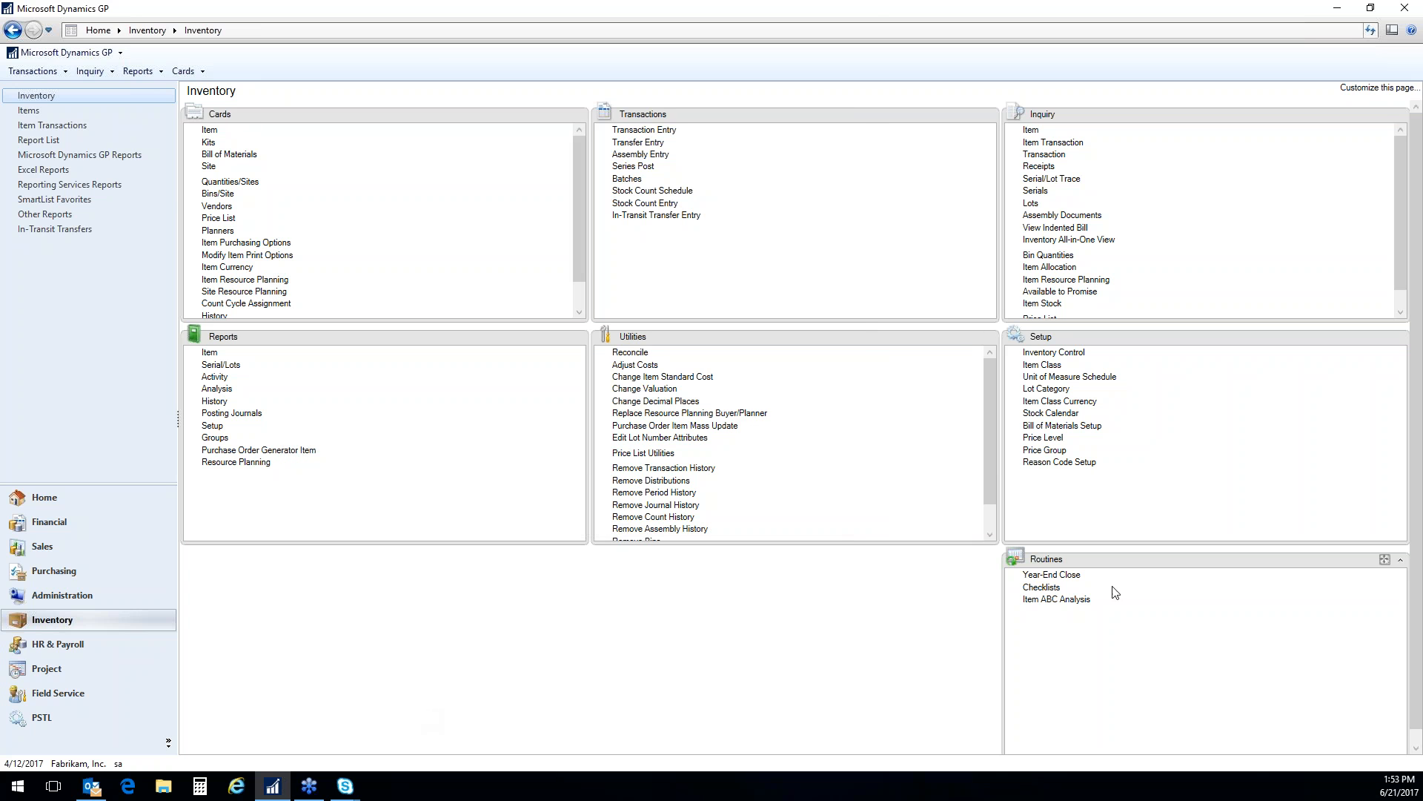
Open the Available to Promise Inquiry and display item 100XLG at the WAREHOUSE site
click(1094, 296)
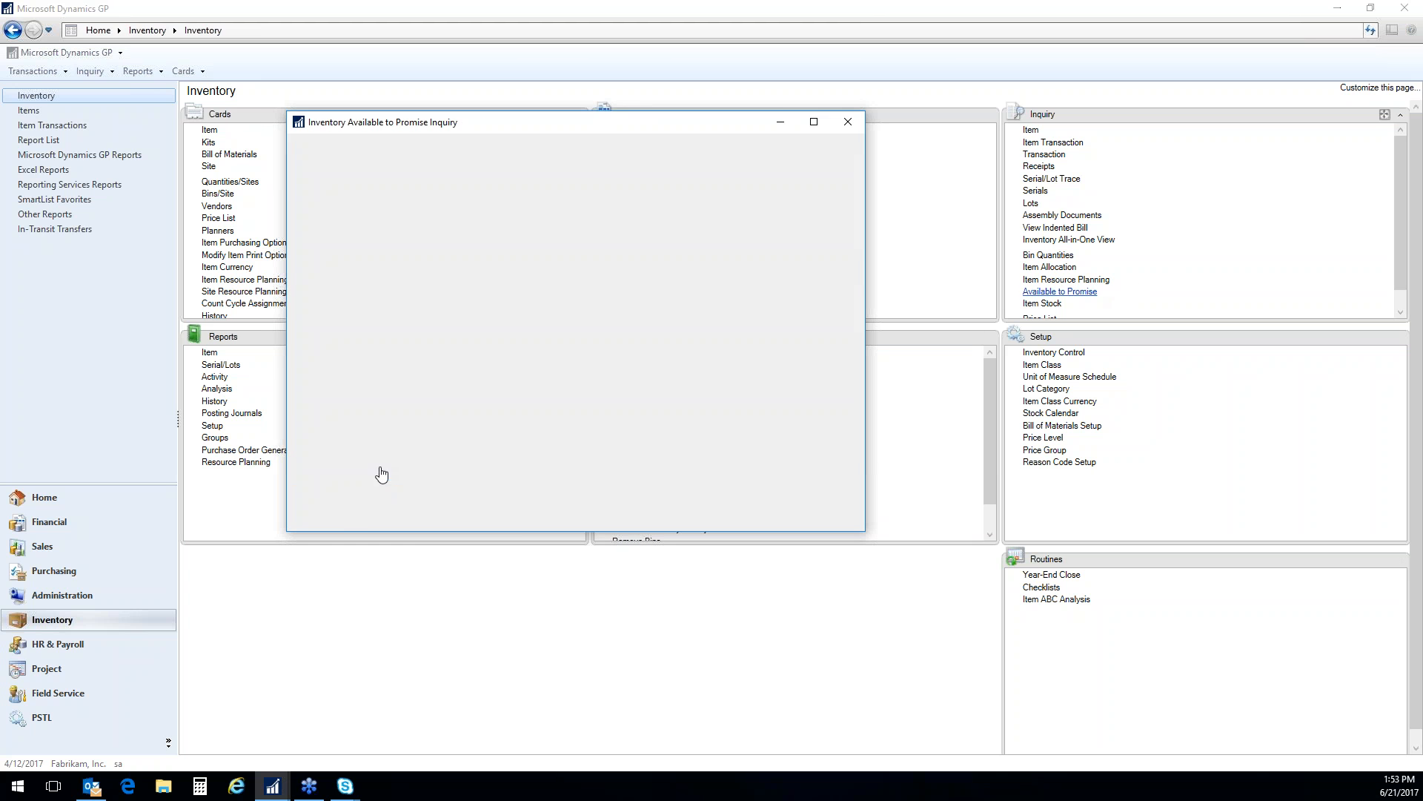
text(100)
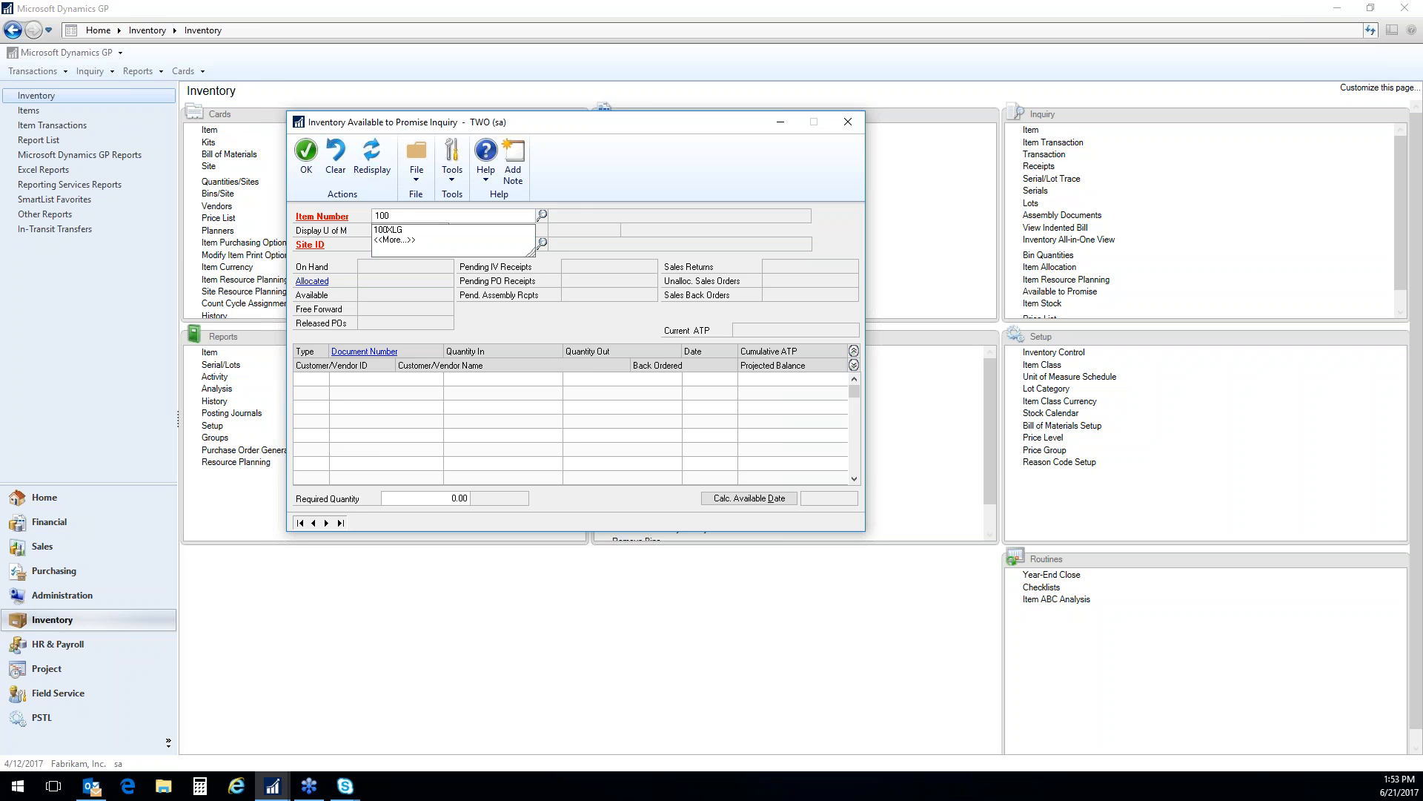
key(Tab)
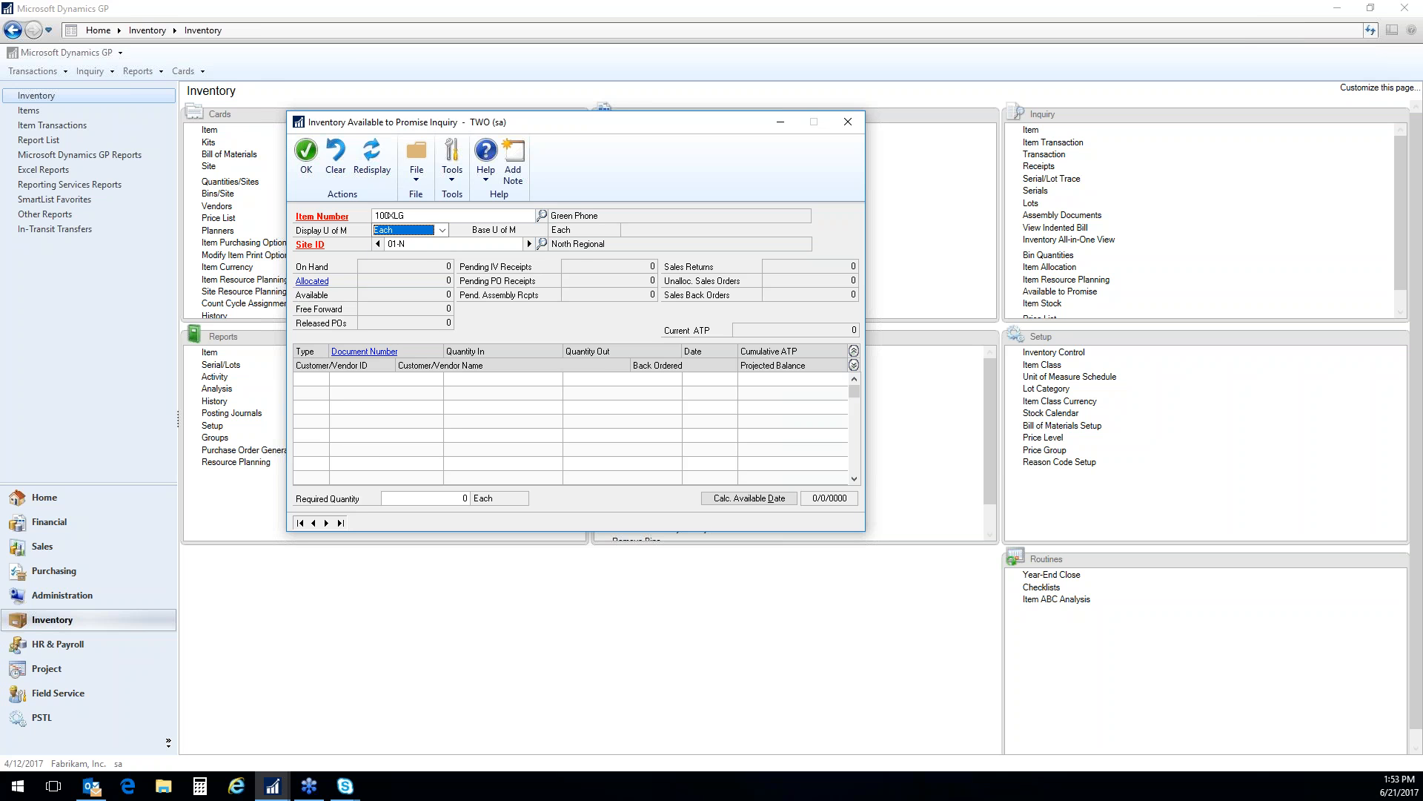
key(Tab)
text(WAREHOUSE)
key(Down)
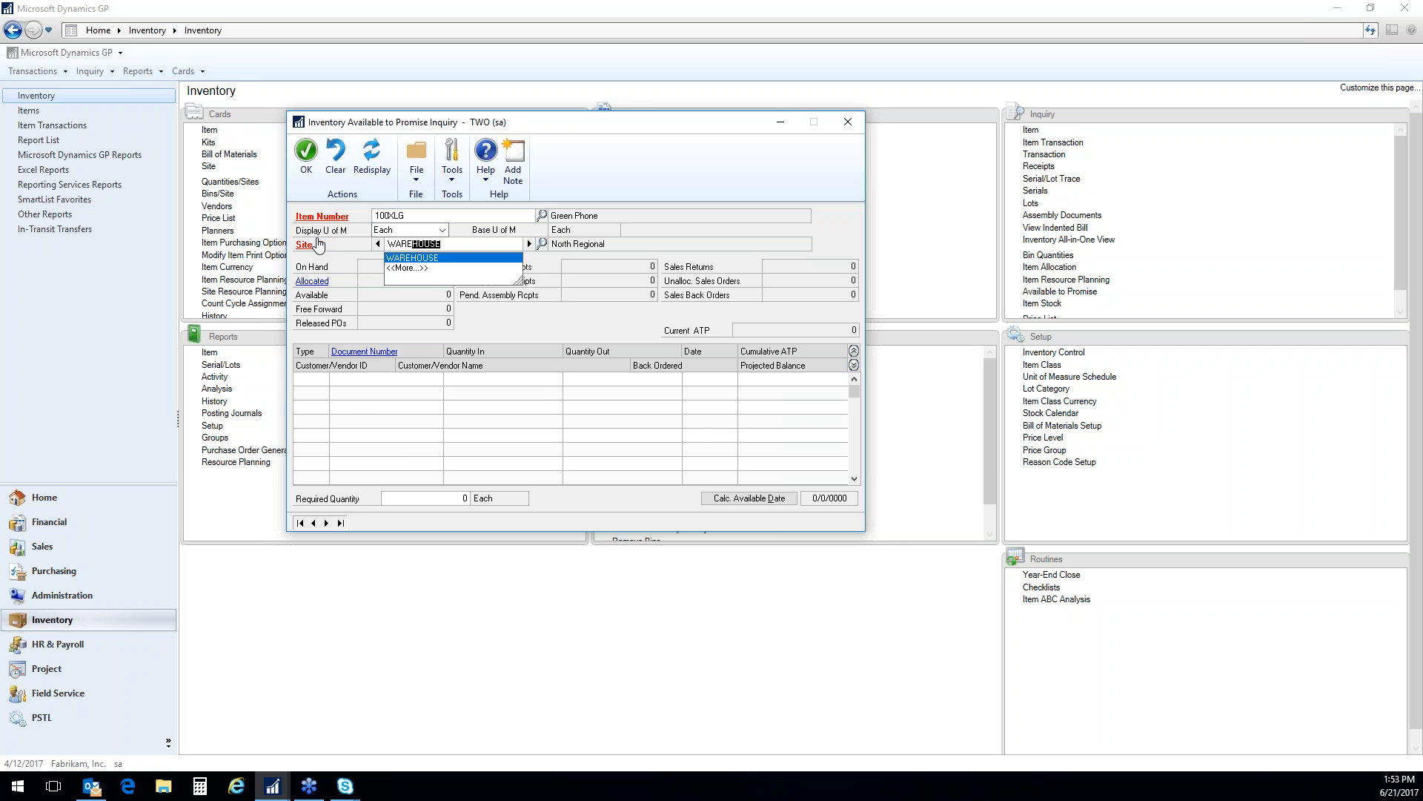
key(Tab)
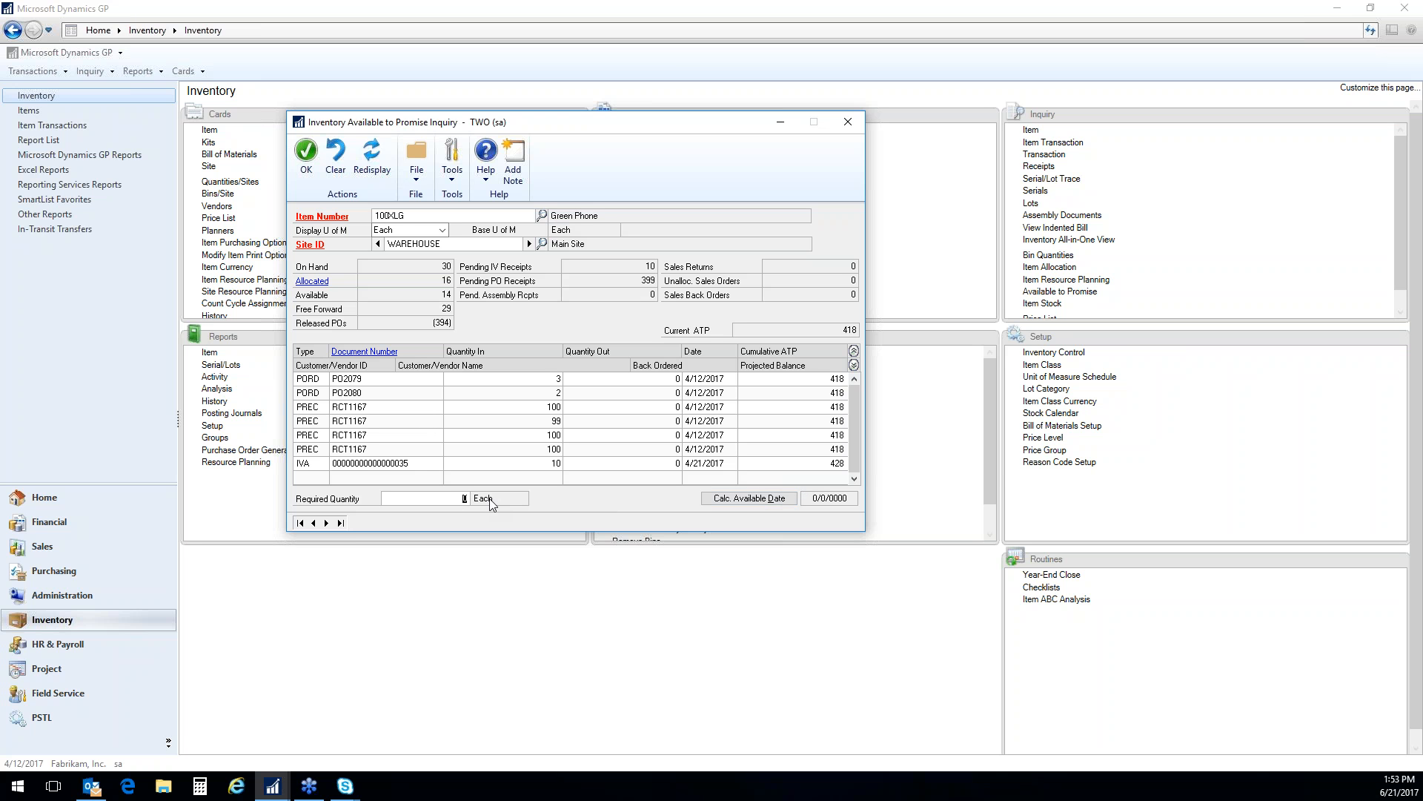
Calculate the available date for required quantities of 18 and 419, and close the Available to Promise Inquiry
text(18)
click(739, 502)
click(445, 498)
text(419)
click(743, 499)
click(847, 124)
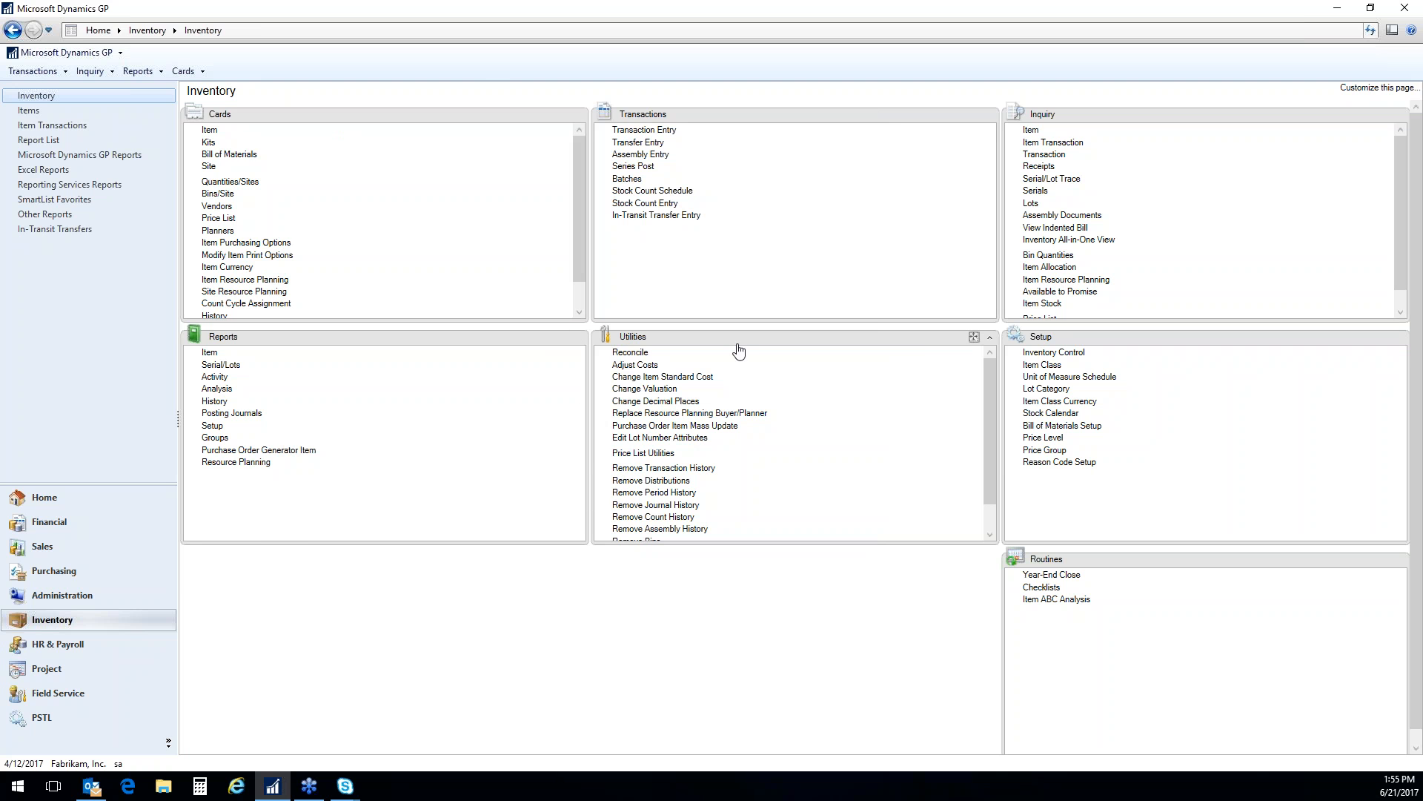
Open the Inventory All-in-One View for item 100XLG and review the filter options for the Quantity In documents
click(1103, 241)
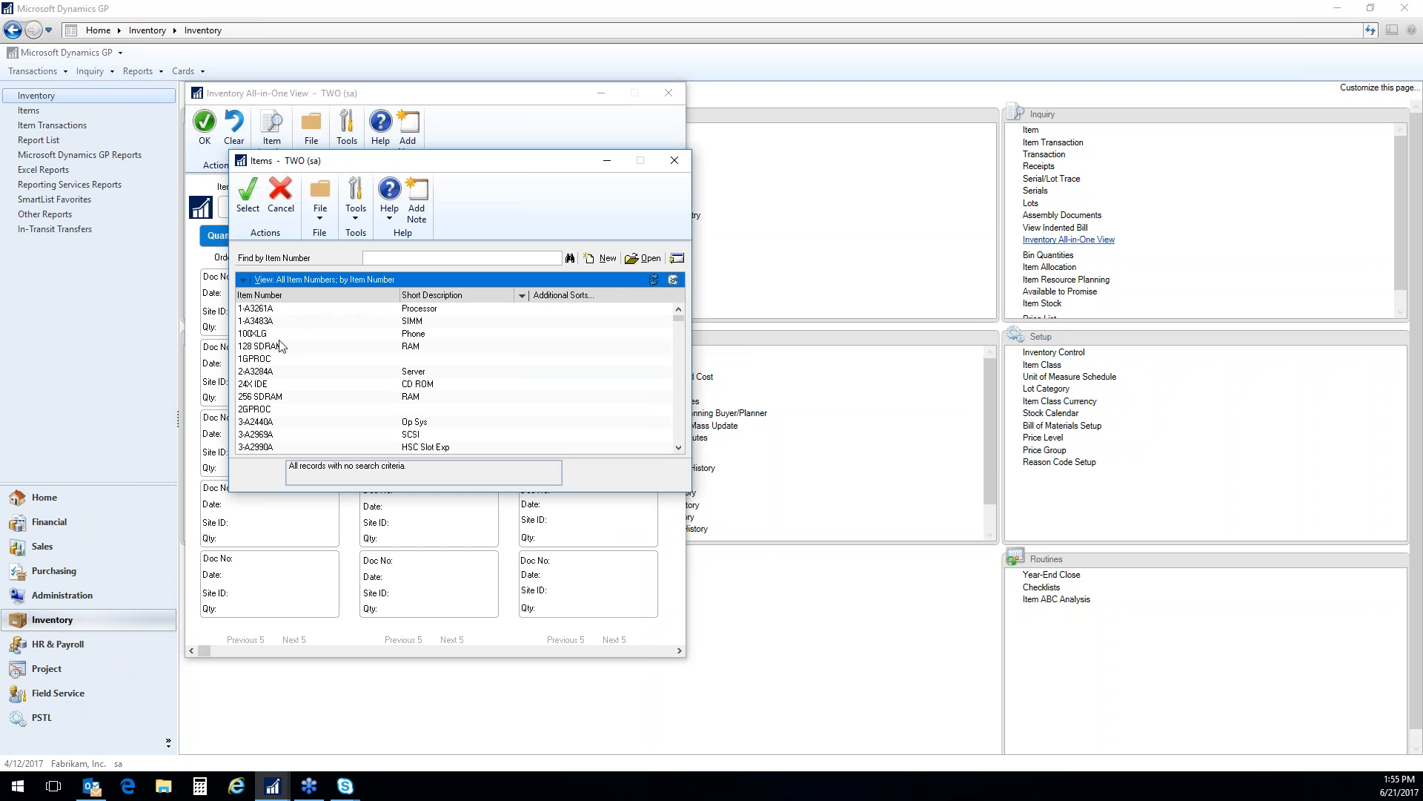
double_click(401, 335)
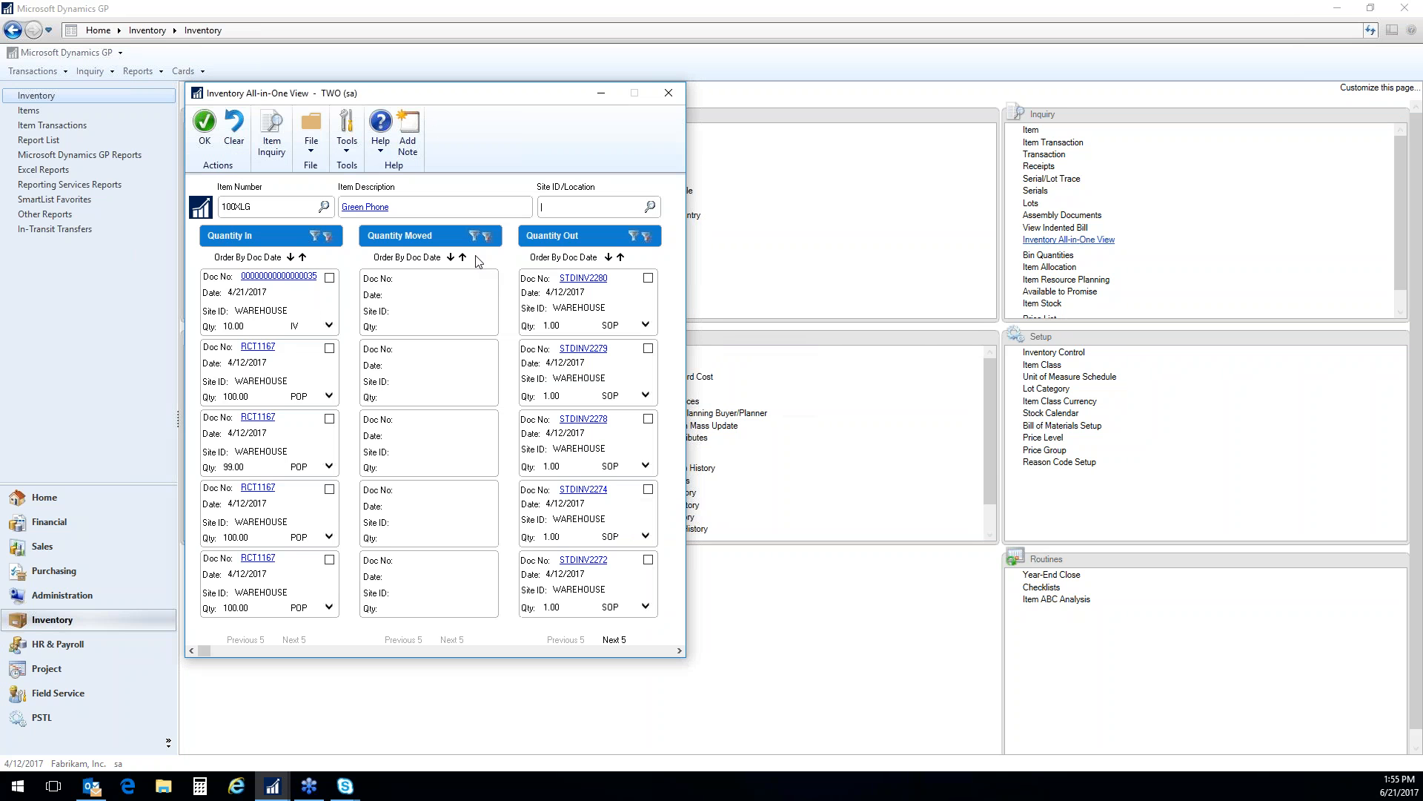
click(314, 238)
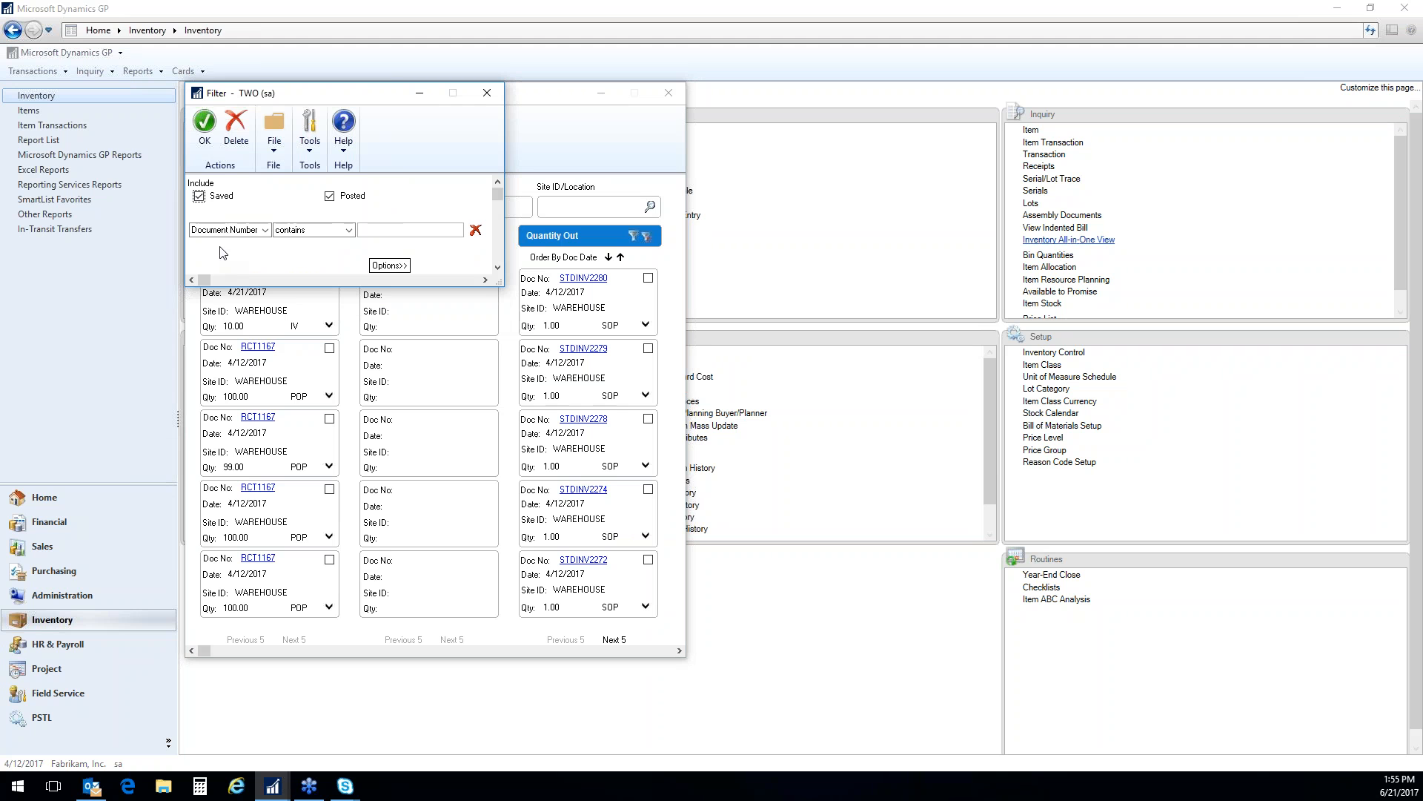
click(205, 126)
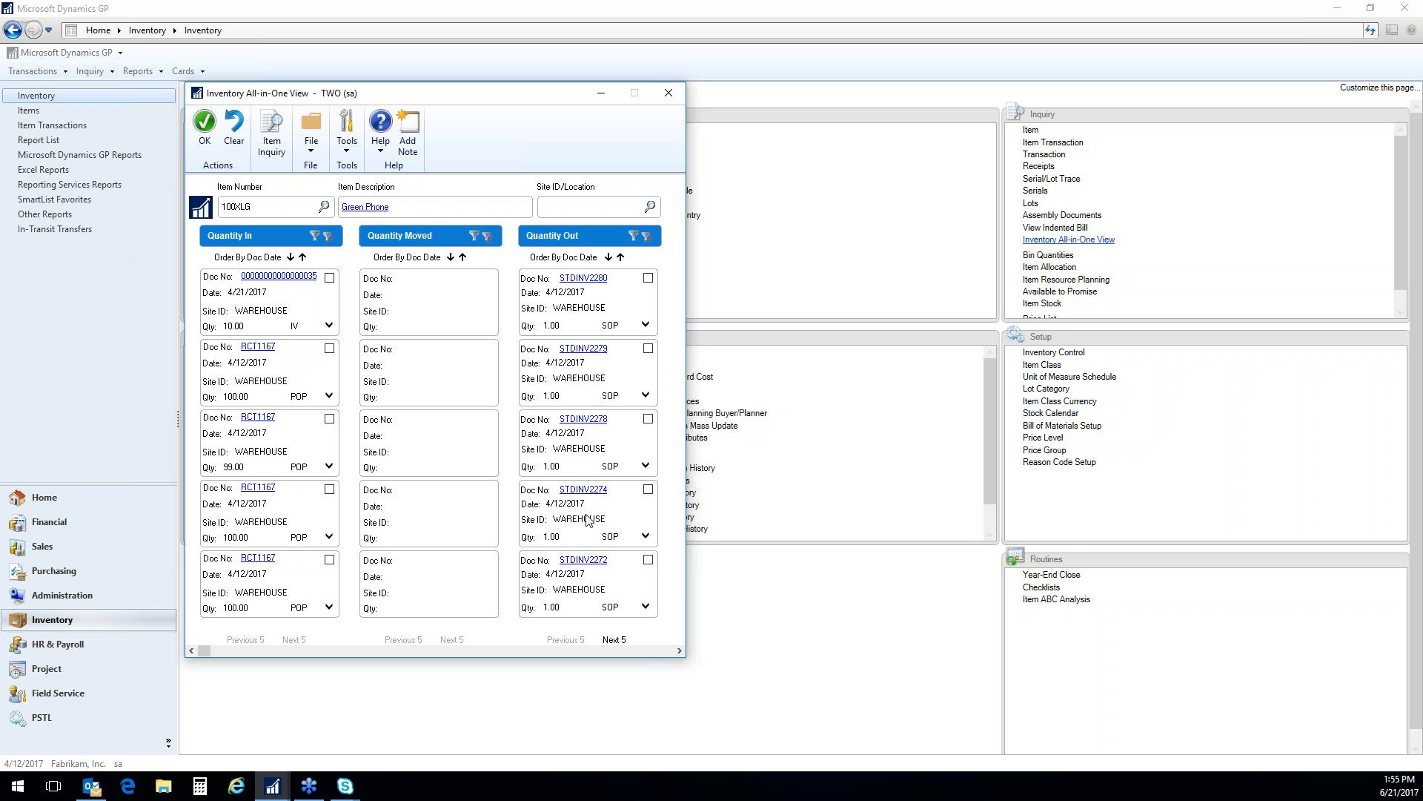
View the third sales invoice listed under Quantity Out, and close both the invoice and the Inventory All-in-One View
click(582, 420)
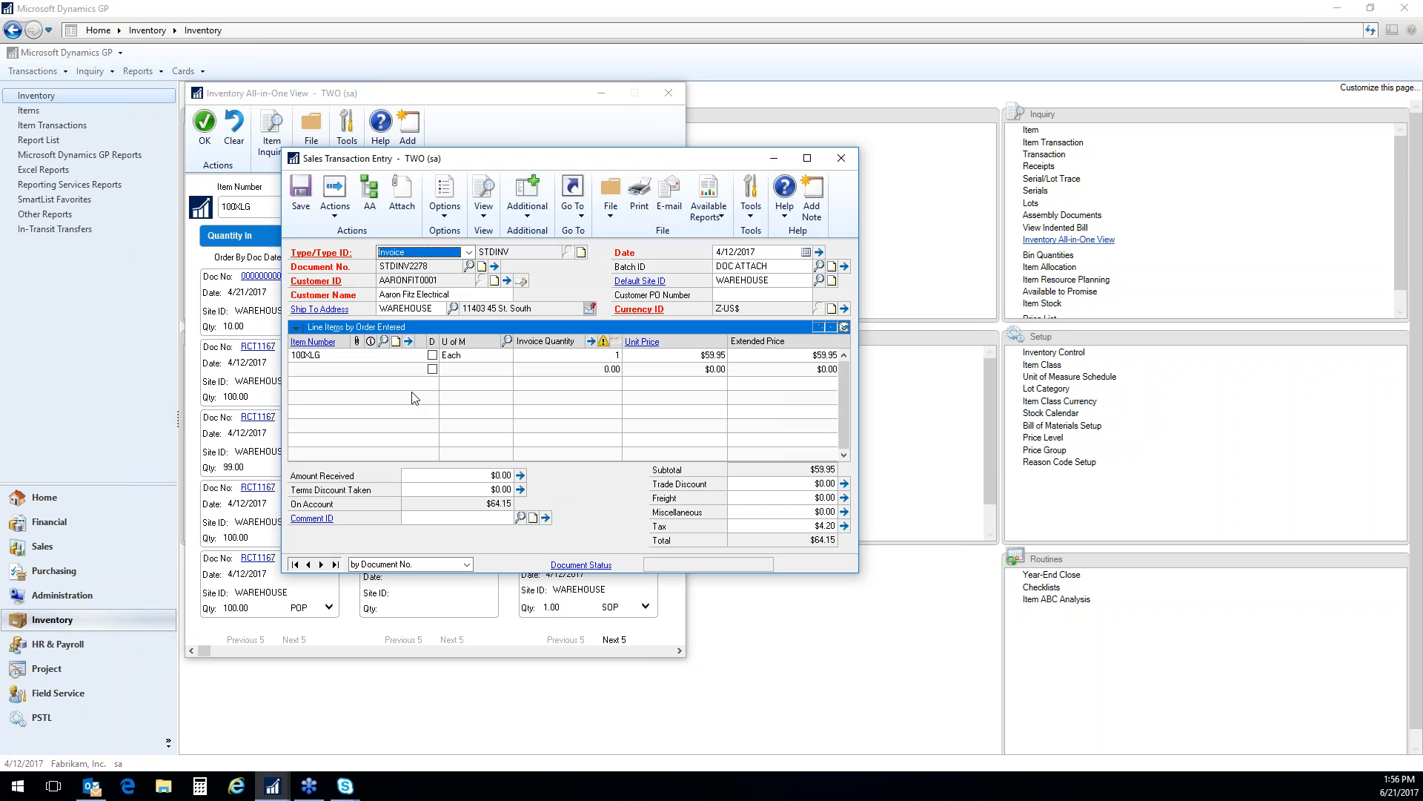
click(841, 157)
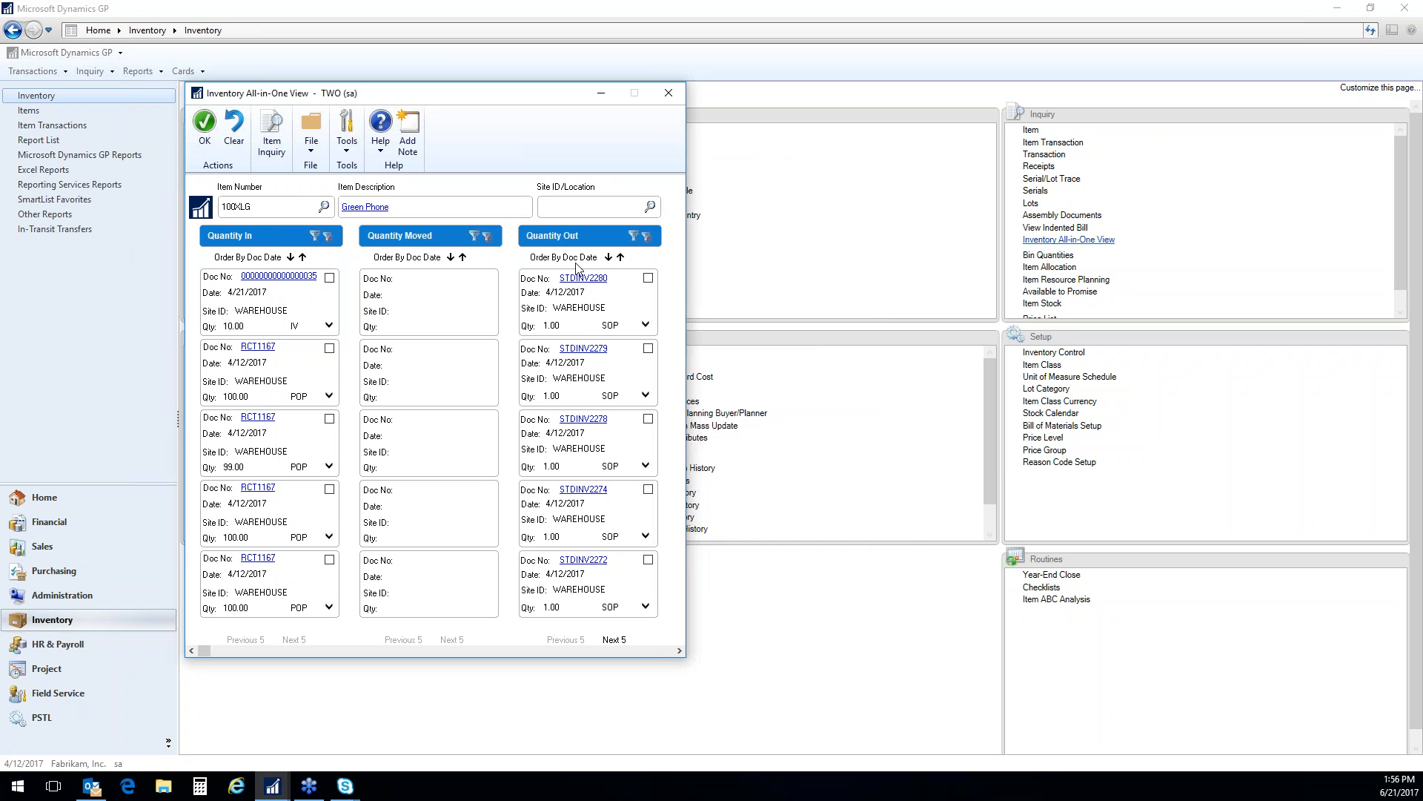
click(669, 95)
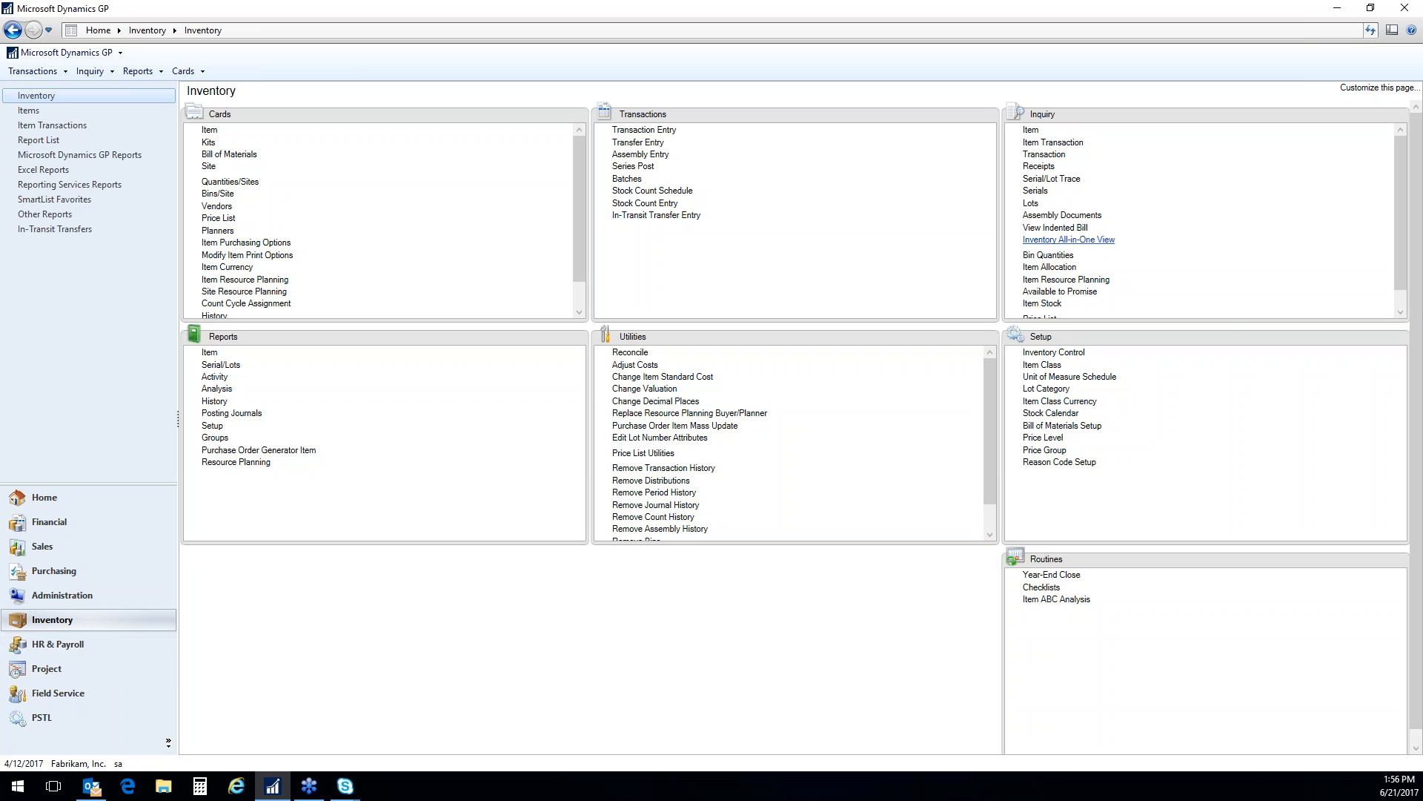
click(1068, 240)
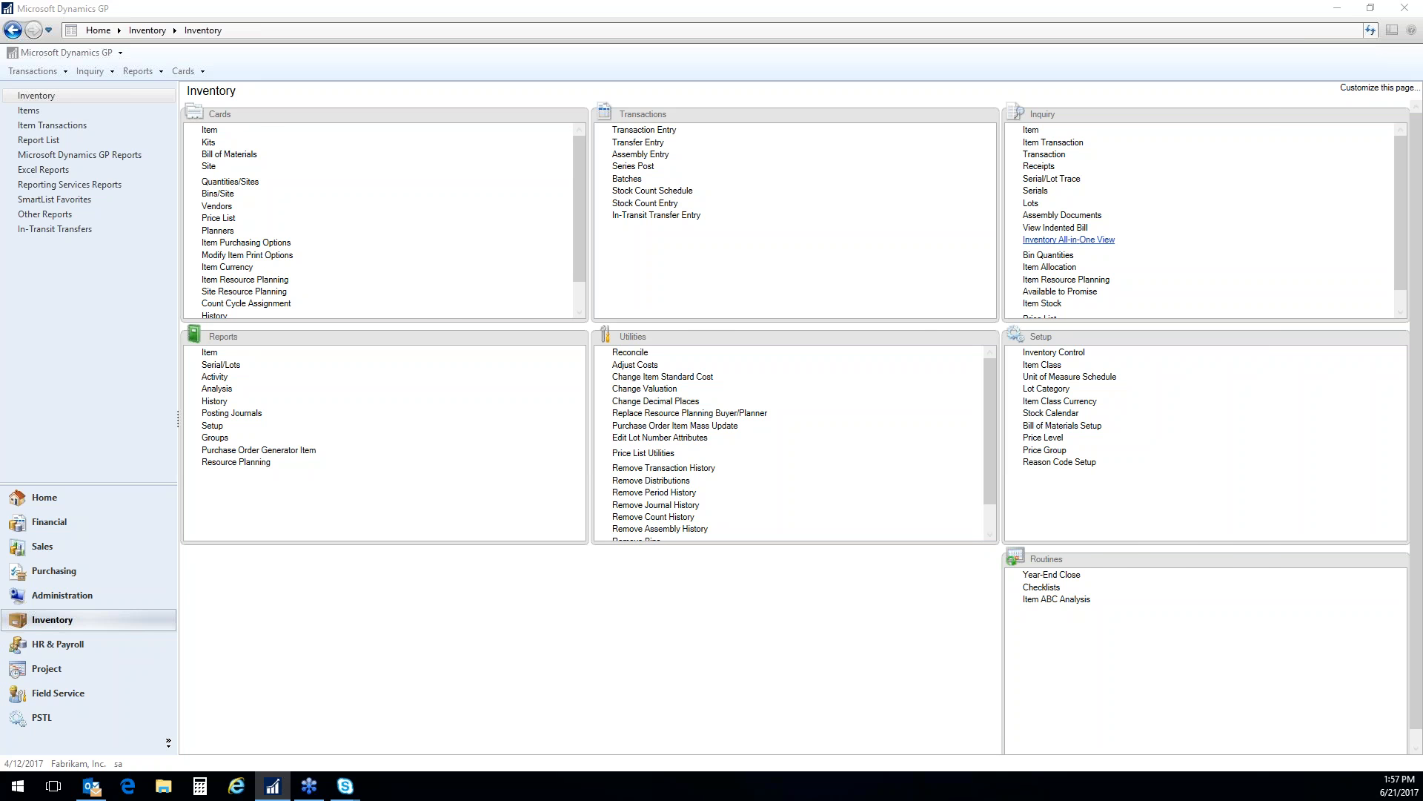
key(alt+Tab)
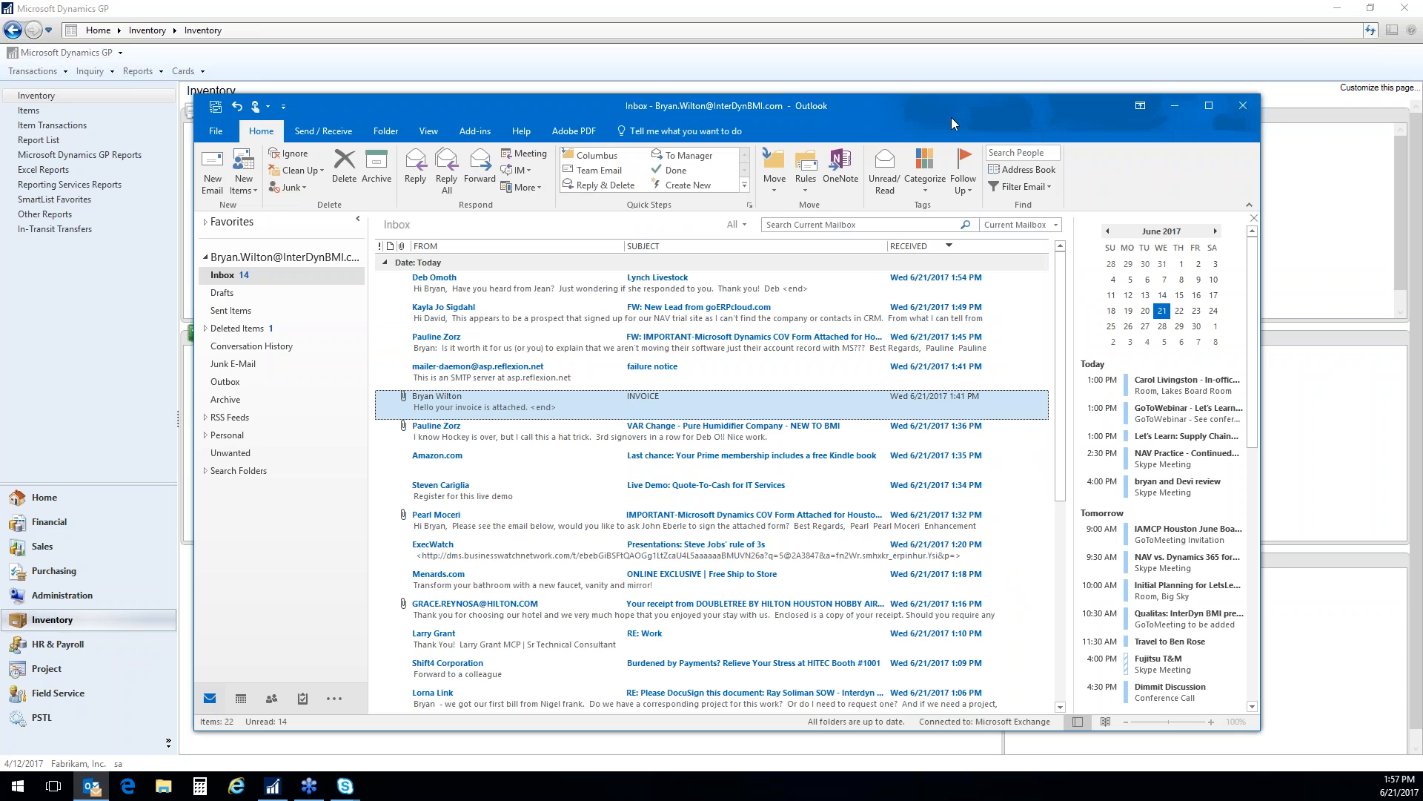
key(alt+Tab)
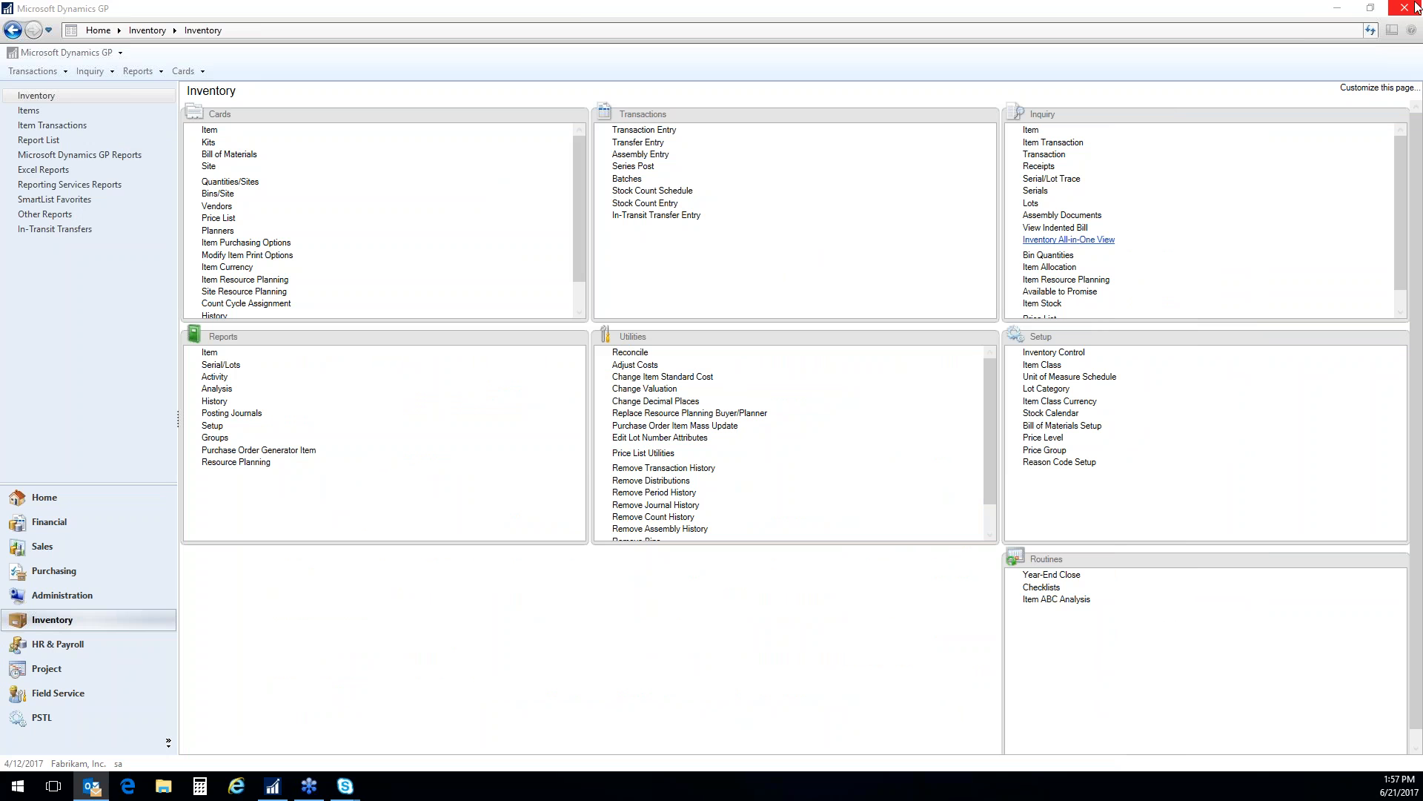